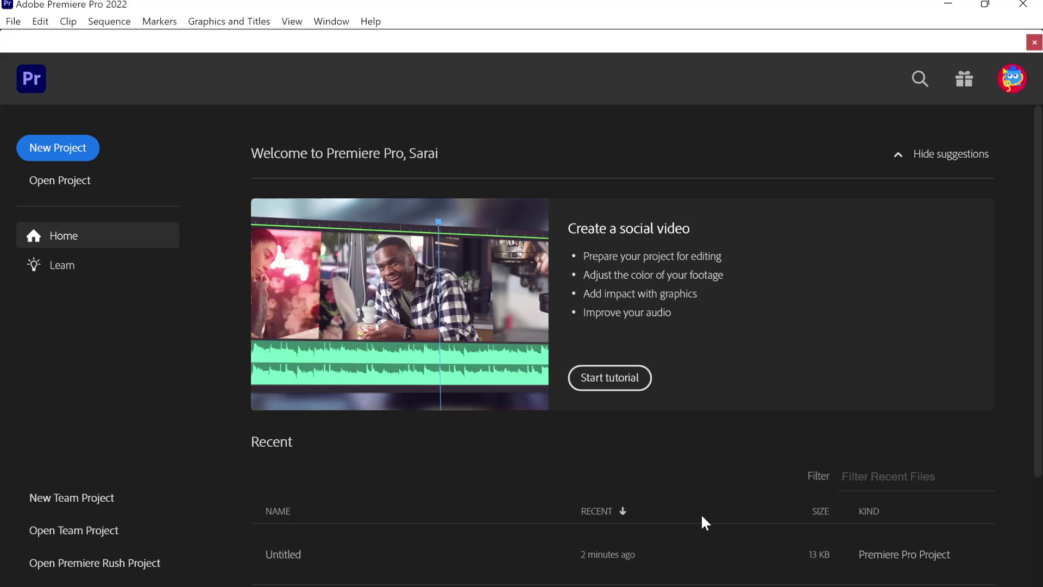
{"action": "left_click", "coordinate": [68, 146]}
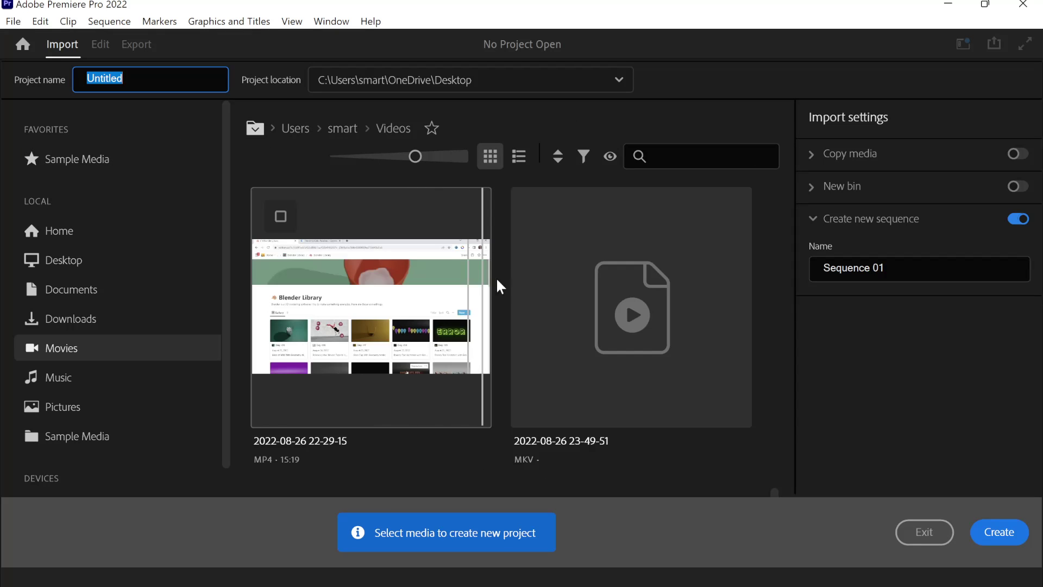
{"action": "left_click", "coordinate": [279, 215]}
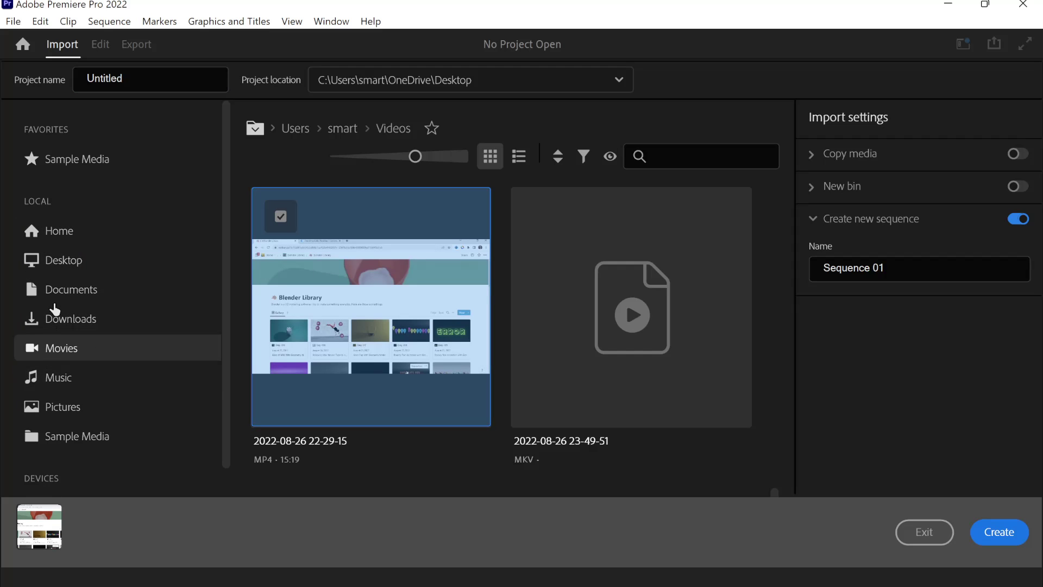
Browse and refresh the Desktop folder's contents in the import browser.
{"action": "left_click", "coordinate": [69, 260]}
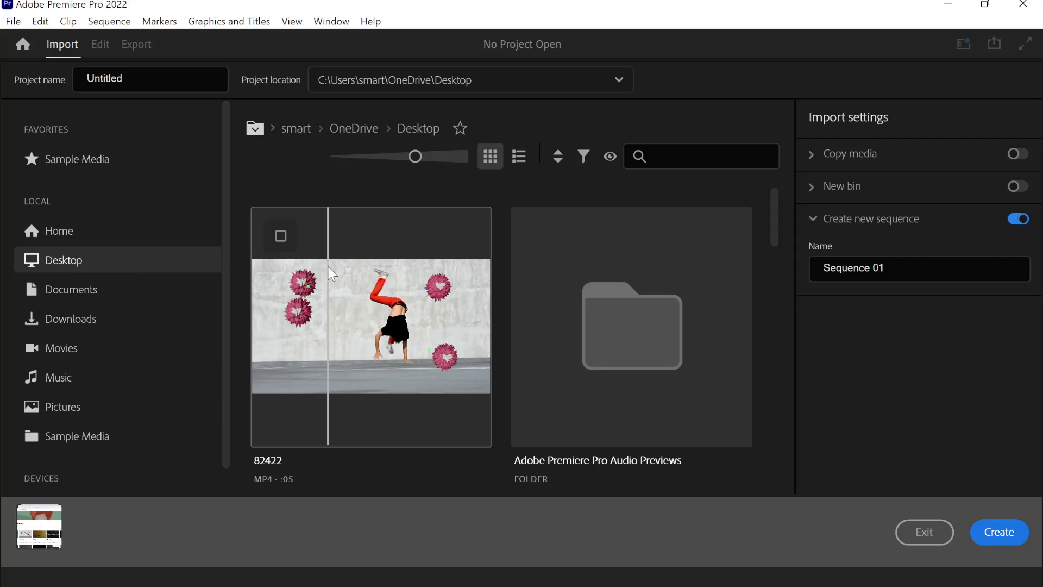
{"action": "scroll", "coordinate": [400, 266], "scroll_direction": "down", "scroll_amount": 5}
{"action": "scroll", "coordinate": [400, 266], "scroll_direction": "down", "scroll_amount": 3}
{"action": "scroll", "coordinate": [402, 265], "scroll_direction": "down", "scroll_amount": 4}
{"action": "scroll", "coordinate": [401, 264], "scroll_direction": "up", "scroll_amount": 10}
{"action": "left_click", "coordinate": [90, 269]}
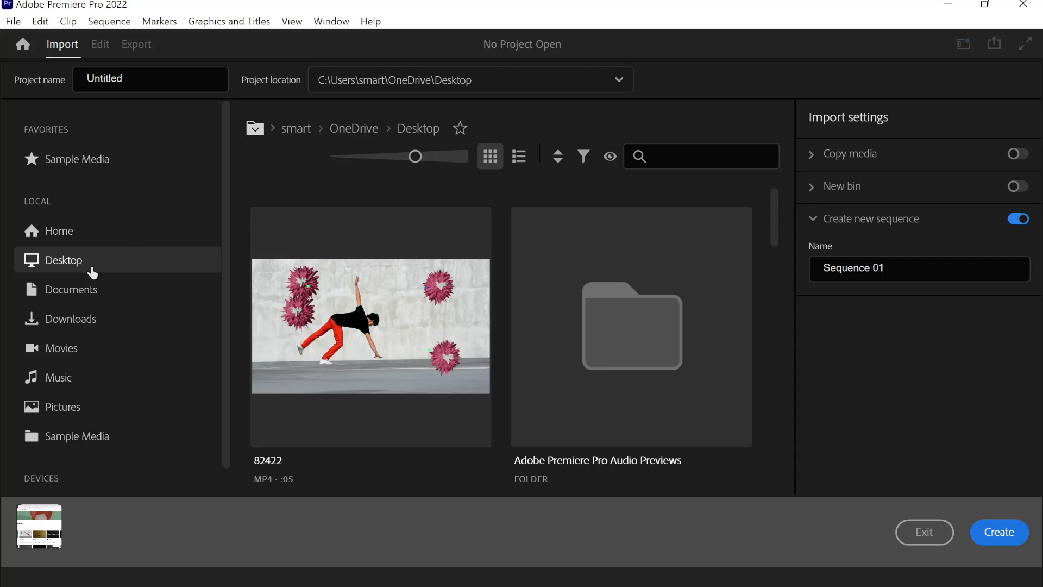
{"action": "scroll", "coordinate": [437, 231], "scroll_direction": "down", "scroll_amount": 3}
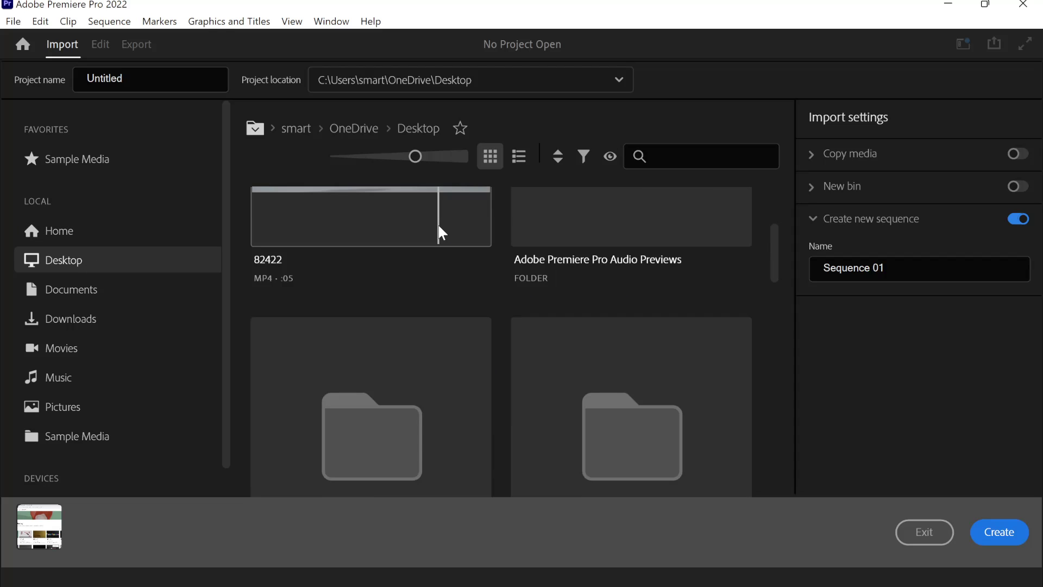
{"action": "scroll", "coordinate": [439, 227], "scroll_direction": "down", "scroll_amount": 2}
{"action": "scroll", "coordinate": [439, 227], "scroll_direction": "down", "scroll_amount": 2}
{"action": "scroll", "coordinate": [439, 227], "scroll_direction": "down", "scroll_amount": 1}
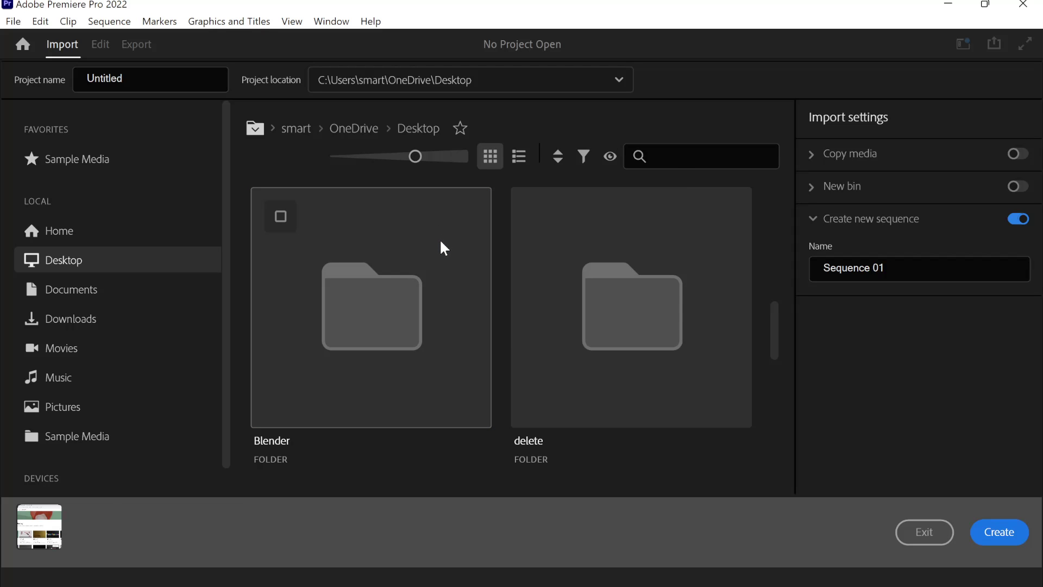
{"action": "scroll", "coordinate": [439, 244], "scroll_direction": "down", "scroll_amount": 1}
Open Blender > Animations > 82622, then tick and untick the 0001 render image.
{"action": "double_click", "coordinate": [352, 218]}
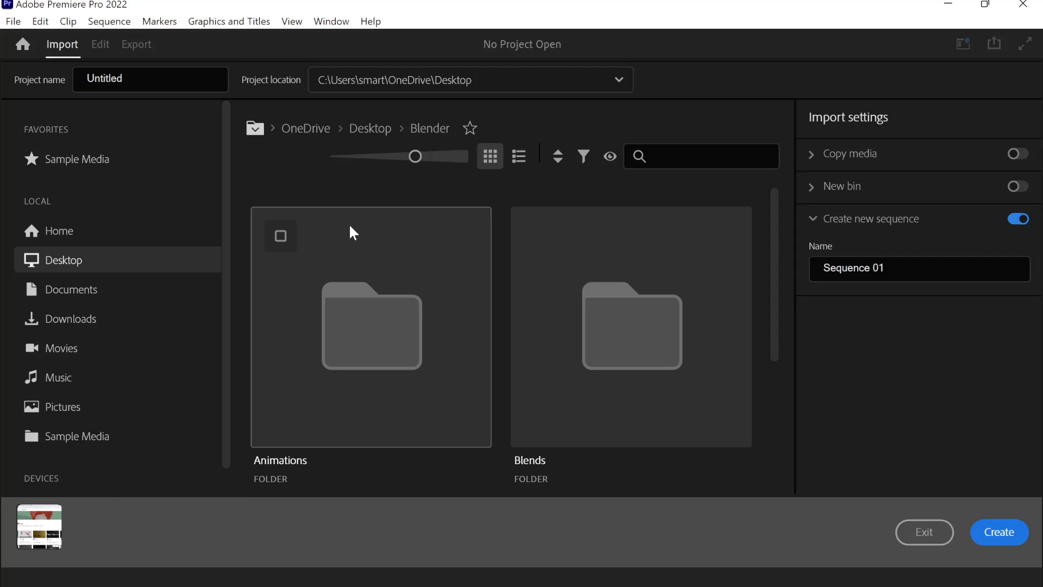
{"action": "double_click", "coordinate": [363, 261]}
{"action": "scroll", "coordinate": [360, 256], "scroll_direction": "down", "scroll_amount": 5}
{"action": "scroll", "coordinate": [359, 258], "scroll_direction": "down", "scroll_amount": 5}
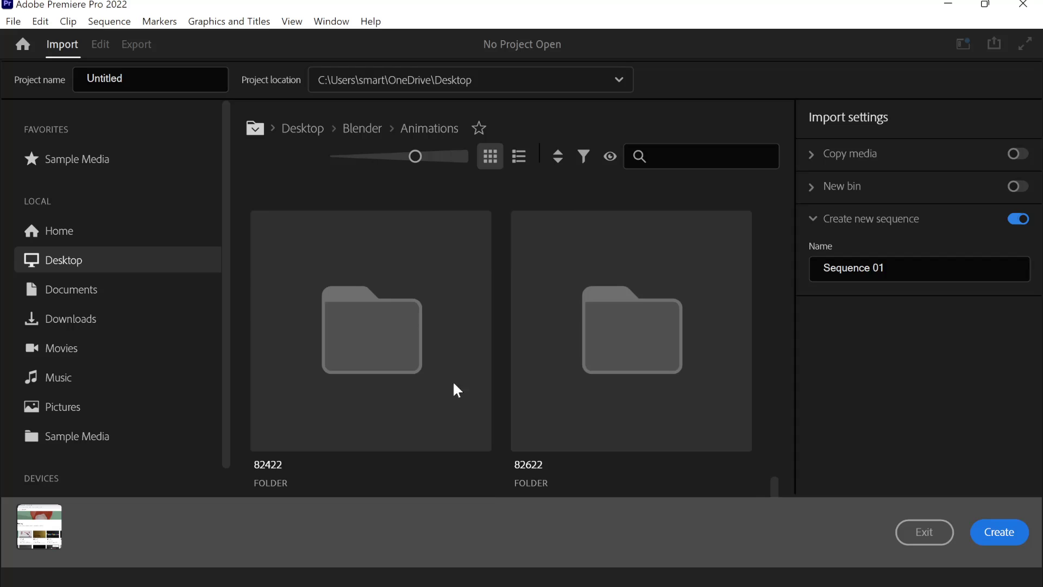
{"action": "double_click", "coordinate": [542, 379]}
{"action": "left_click", "coordinate": [350, 275]}
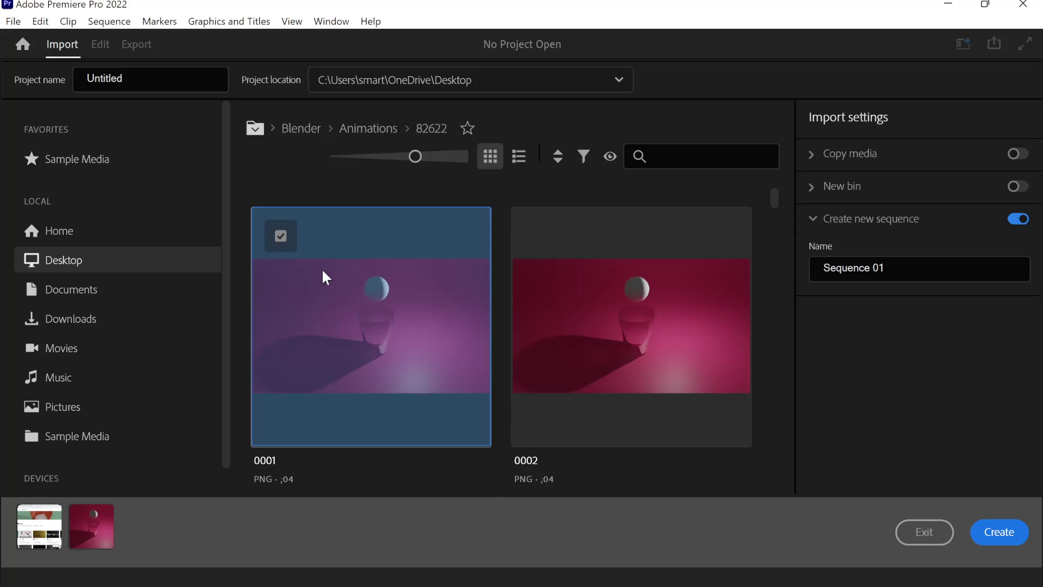
{"action": "scroll", "coordinate": [386, 307], "scroll_direction": "down", "scroll_amount": 3}
{"action": "scroll", "coordinate": [383, 320], "scroll_direction": "up", "scroll_amount": 5}
{"action": "left_click", "coordinate": [281, 237]}
Open the video folder, tick clip 0001-0047 and create the project.
{"action": "scroll", "coordinate": [367, 268], "scroll_direction": "down", "scroll_amount": 5}
{"action": "scroll", "coordinate": [366, 276], "scroll_direction": "down", "scroll_amount": 10}
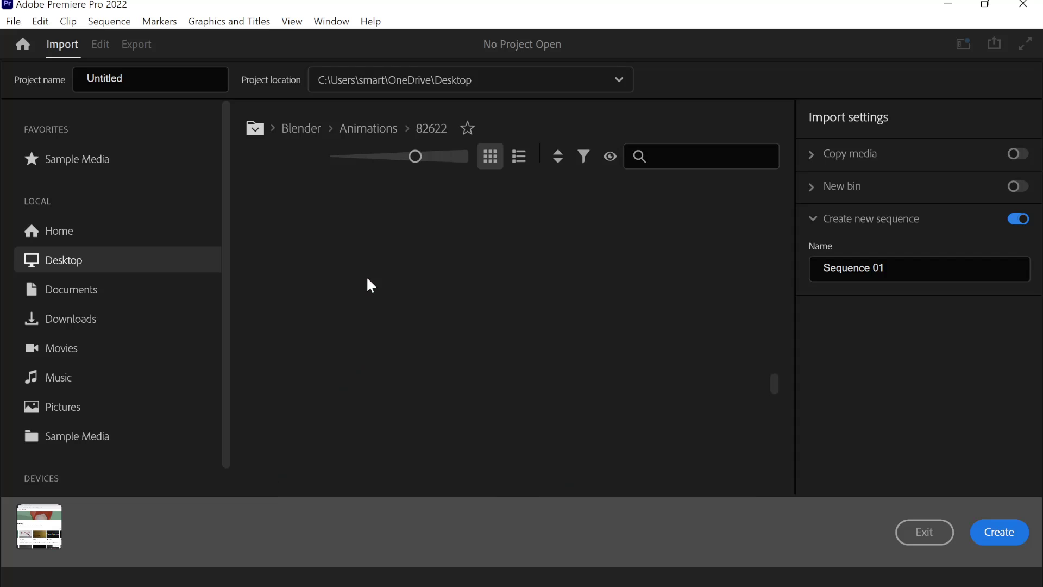
{"action": "scroll", "coordinate": [366, 279], "scroll_direction": "down", "scroll_amount": 3}
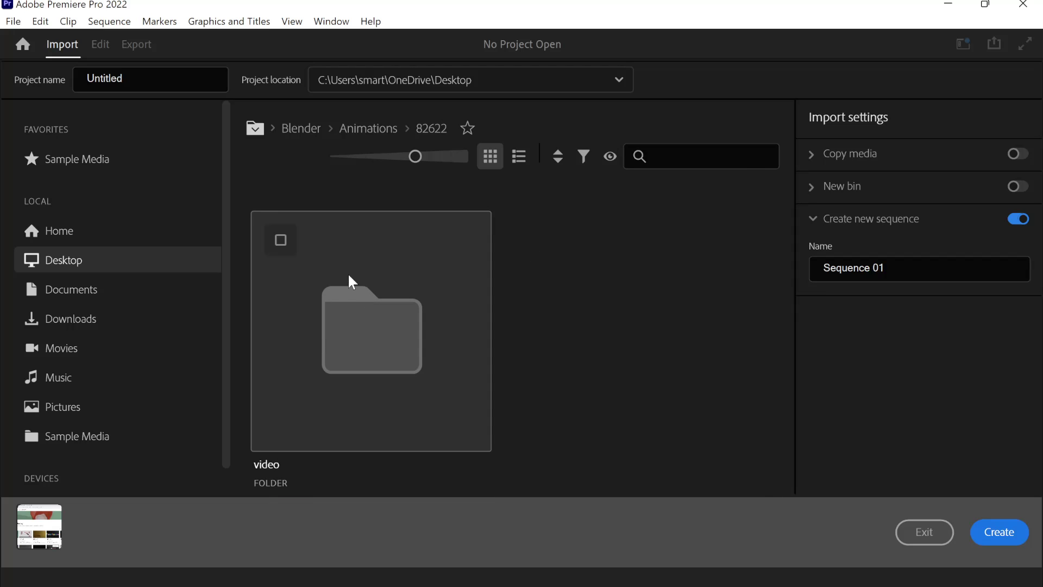
{"action": "double_click", "coordinate": [348, 272]}
{"action": "scroll", "coordinate": [375, 290], "scroll_direction": "down", "scroll_amount": 5}
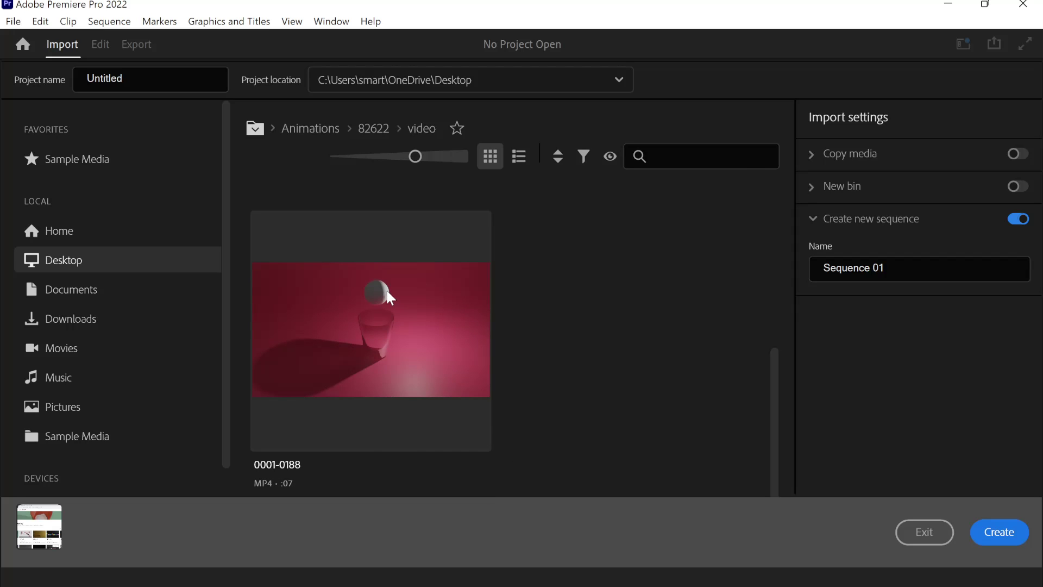
{"action": "scroll", "coordinate": [370, 285], "scroll_direction": "up", "scroll_amount": 5}
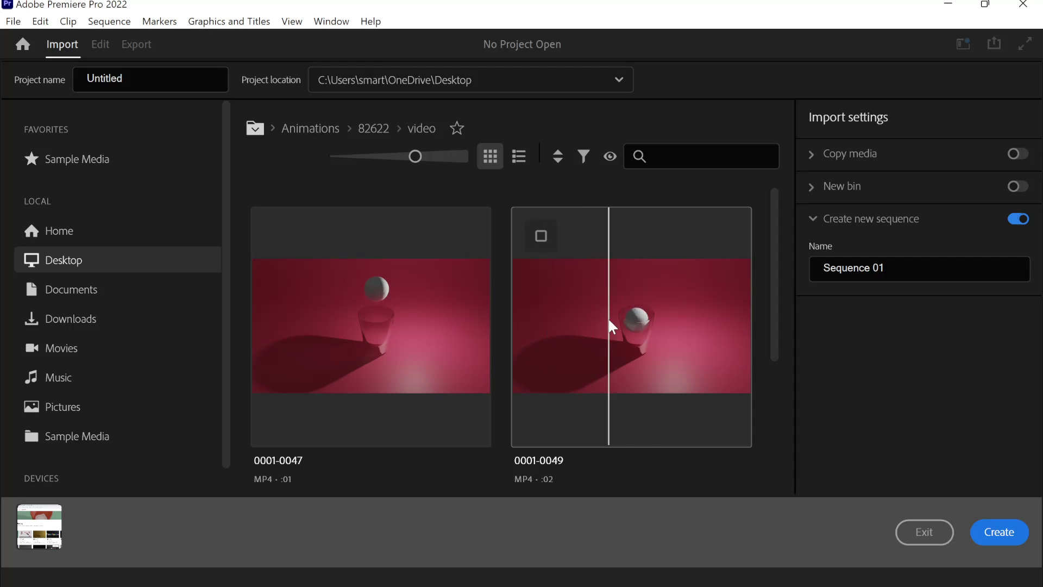
{"action": "left_click", "coordinate": [271, 242]}
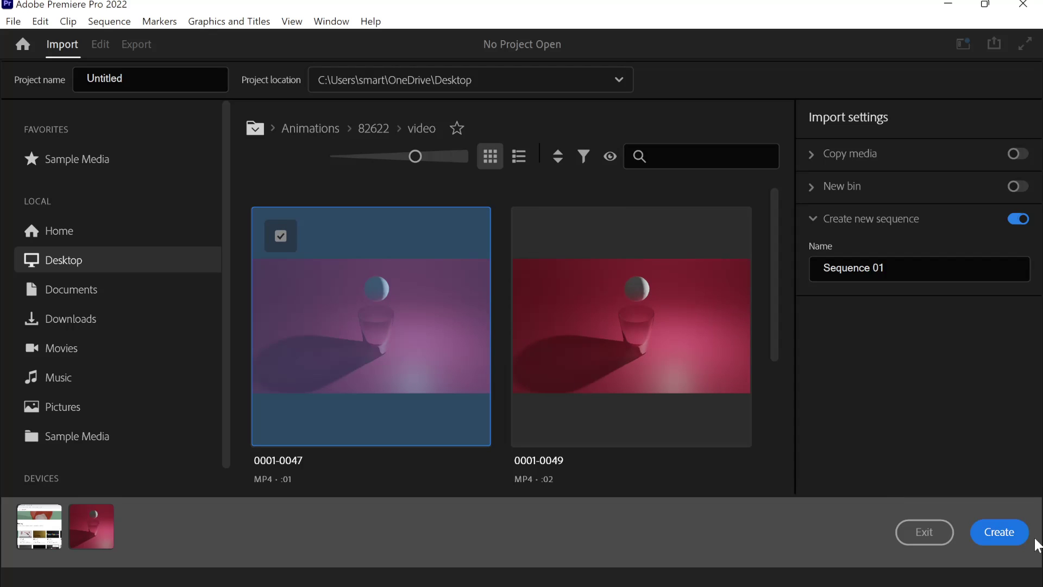
{"action": "left_click", "coordinate": [1021, 535]}
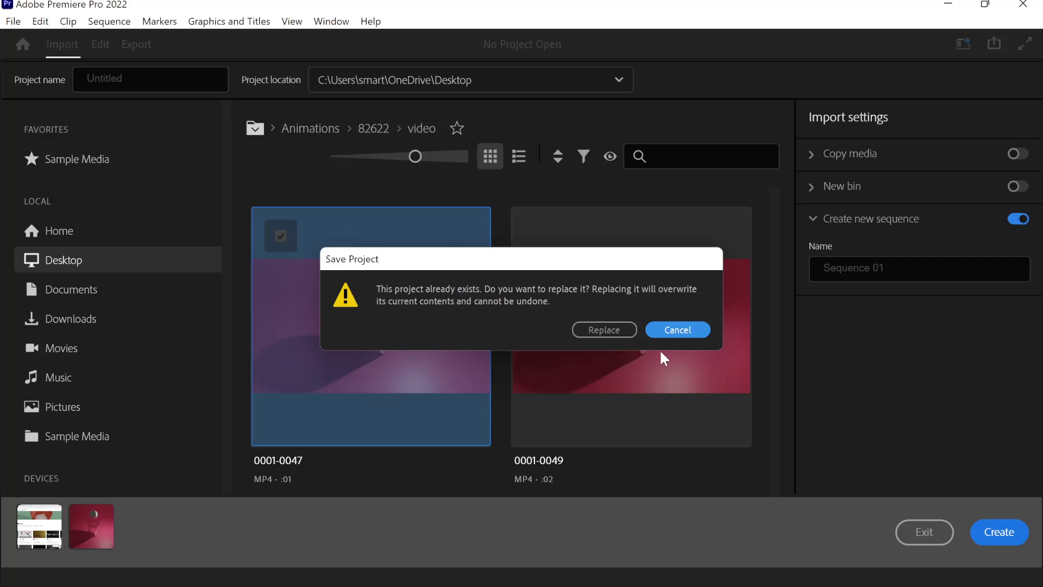
Replace the existing project and trim the screen recording's start, moving it near Sequence 01's start.
{"action": "left_click", "coordinate": [623, 329]}
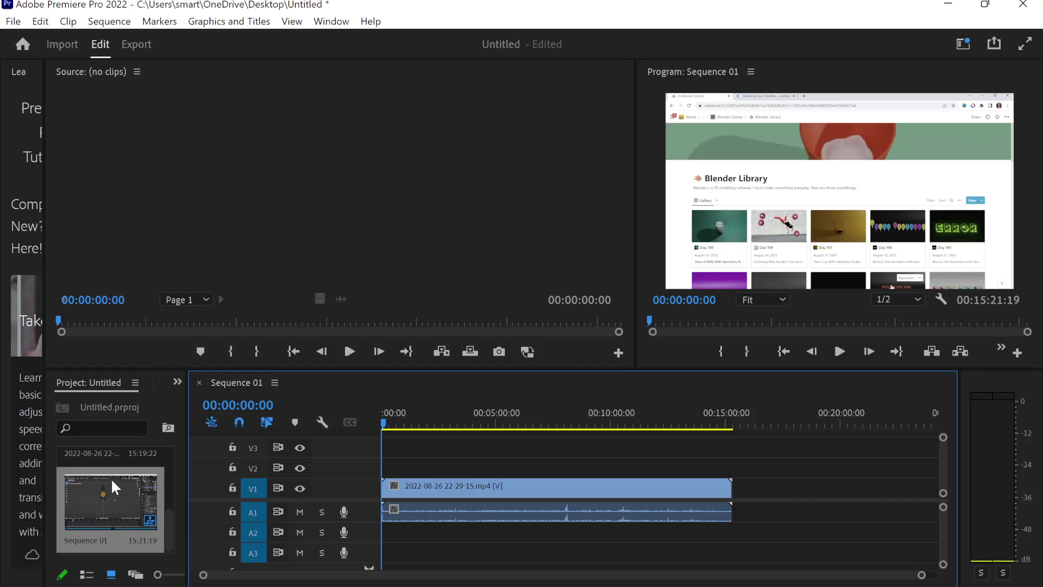
{"action": "scroll", "coordinate": [120, 495], "scroll_direction": "up", "scroll_amount": 3}
{"action": "mouse_move", "coordinate": [130, 497]}
{"action": "left_mouse_down"}
{"action": "mouse_move", "coordinate": [385, 497]}
{"action": "mouse_move", "coordinate": [403, 532]}
{"action": "left_mouse_up"}
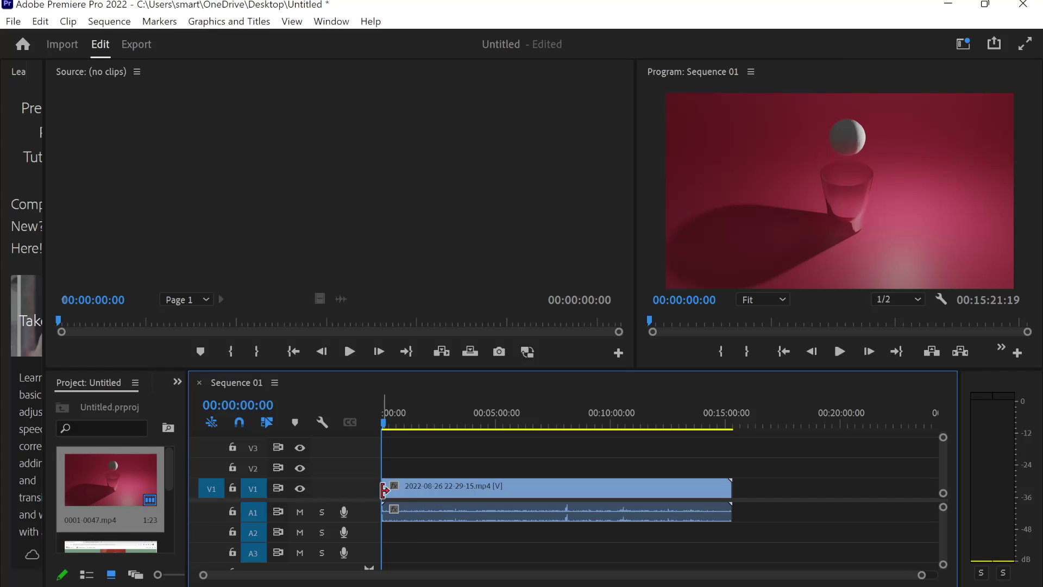
{"action": "left_click_drag", "start_coordinate": [391, 487], "coordinate": [428, 531]}
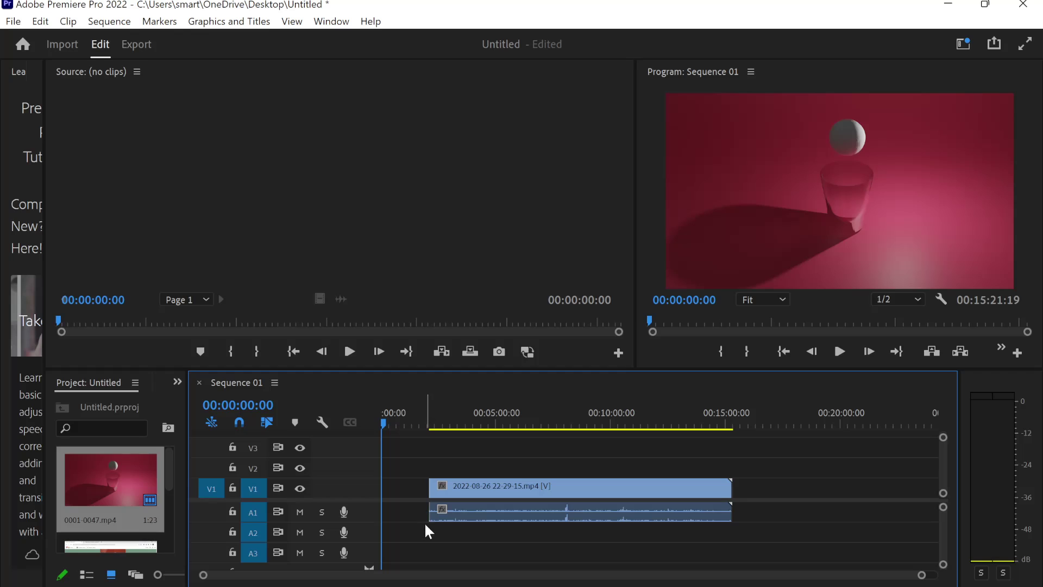
{"action": "left_click_drag", "start_coordinate": [125, 479], "coordinate": [339, 505]}
{"action": "left_click_drag", "start_coordinate": [339, 505], "coordinate": [392, 490]}
Play back the sequence, extend the clip's start slightly left, and show the Tools panel.
{"action": "left_click", "coordinate": [838, 354]}
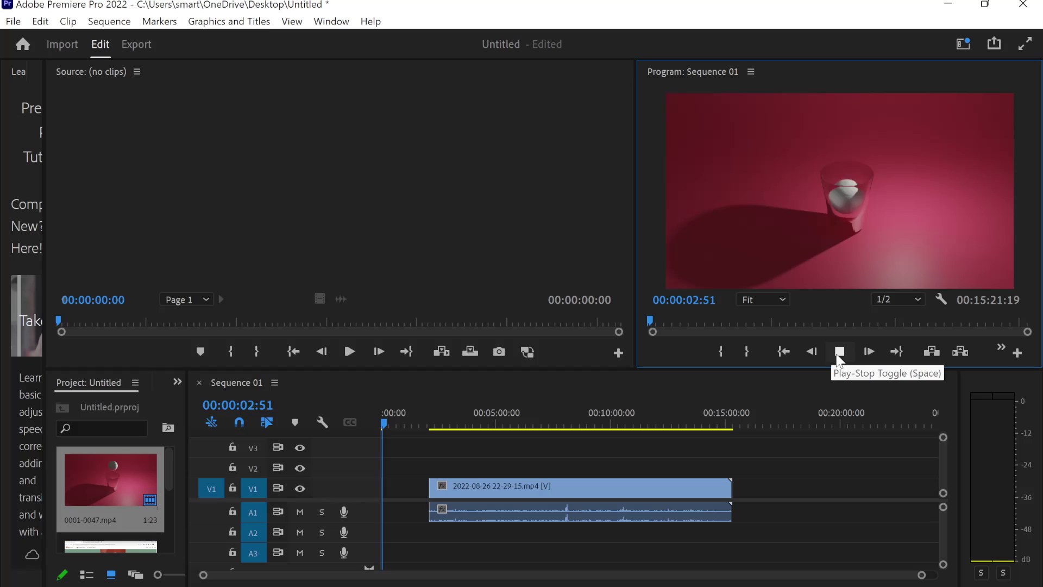
{"action": "left_click", "coordinate": [839, 353]}
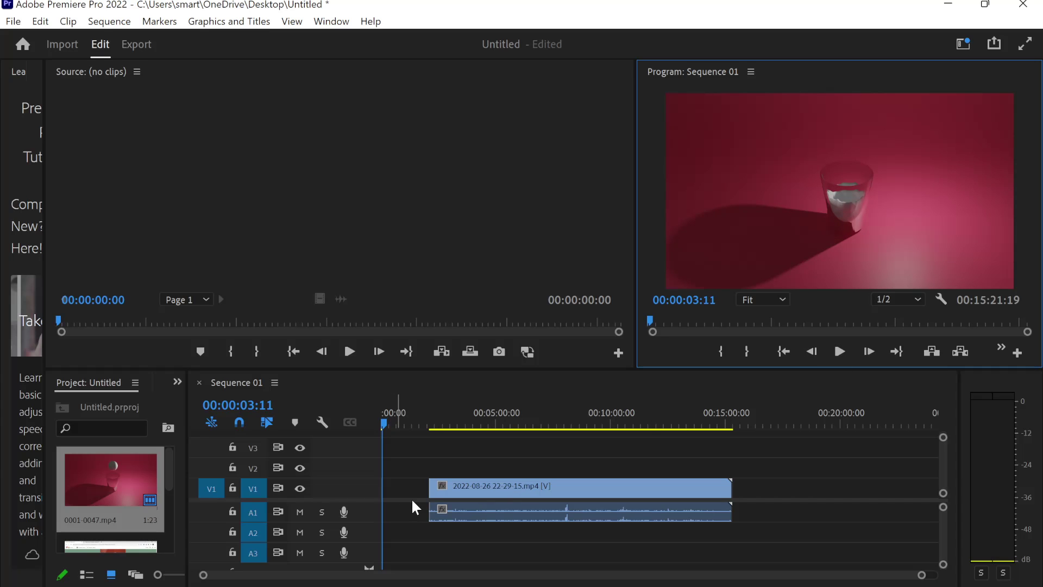
{"action": "left_click", "coordinate": [833, 353]}
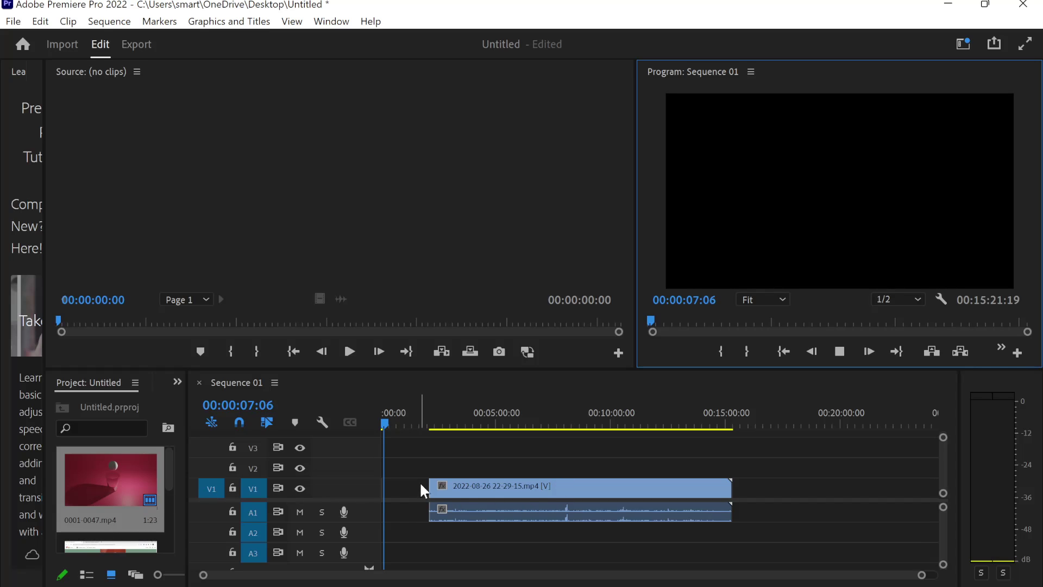
{"action": "mouse_move", "coordinate": [429, 486]}
{"action": "left_mouse_down"}
{"action": "mouse_move", "coordinate": [380, 483]}
{"action": "mouse_move", "coordinate": [410, 486]}
{"action": "left_mouse_up"}
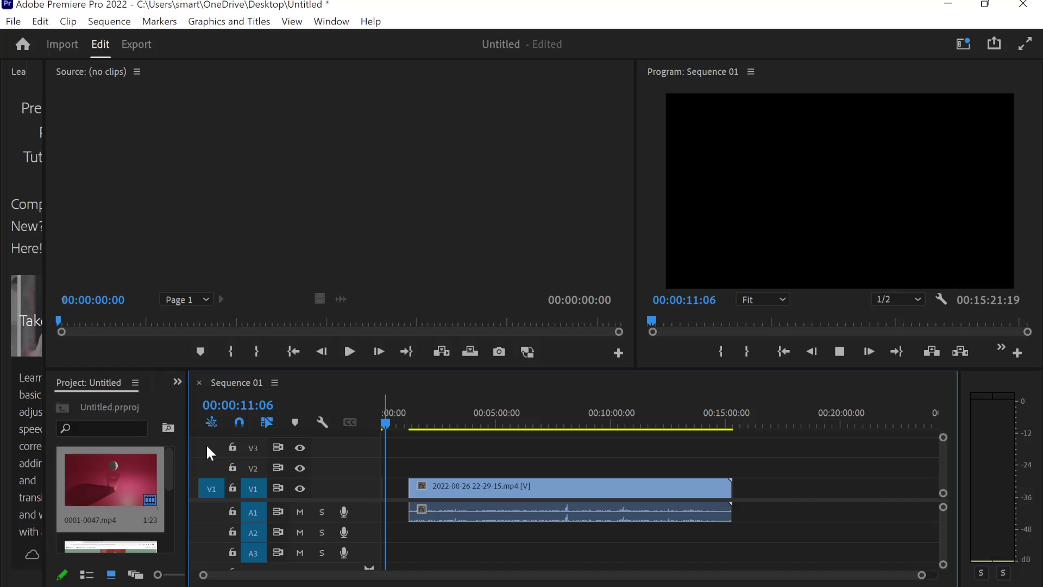
{"action": "left_click", "coordinate": [177, 383]}
{"action": "left_click", "coordinate": [188, 413]}
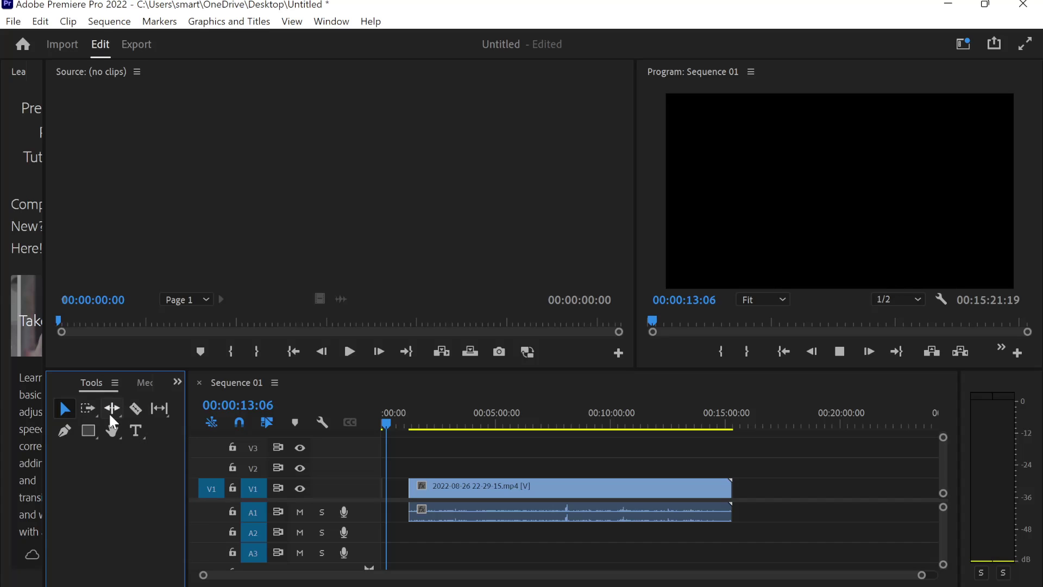
Try Rate Stretch on the clip, then ripple-trim to close the gap before the recording.
{"action": "left_click", "coordinate": [158, 410]}
{"action": "mouse_move", "coordinate": [428, 491]}
{"action": "left_mouse_down"}
{"action": "mouse_move", "coordinate": [386, 485]}
{"action": "mouse_move", "coordinate": [430, 487]}
{"action": "left_mouse_up"}
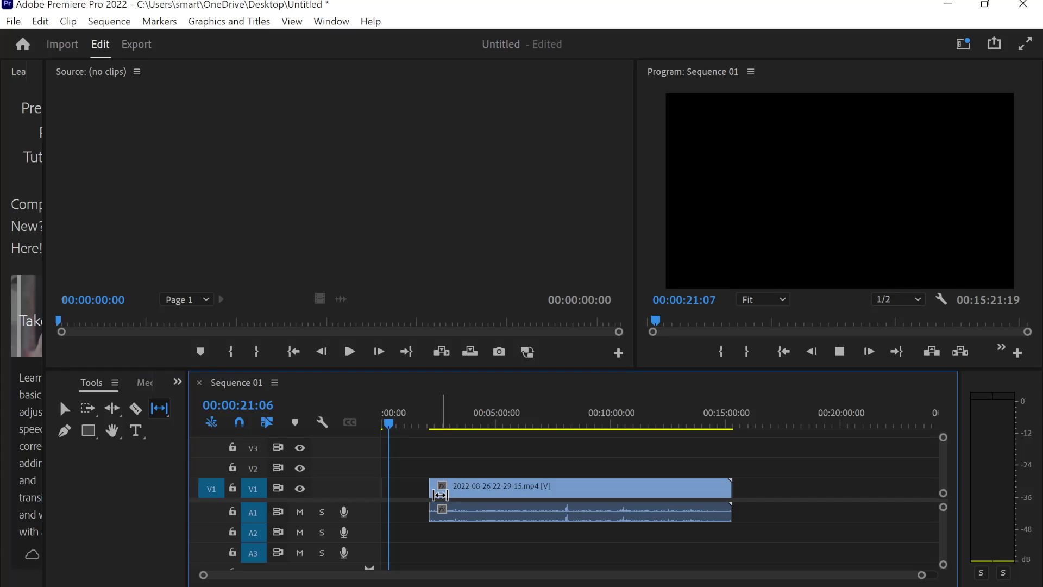
{"action": "left_click", "coordinate": [111, 408]}
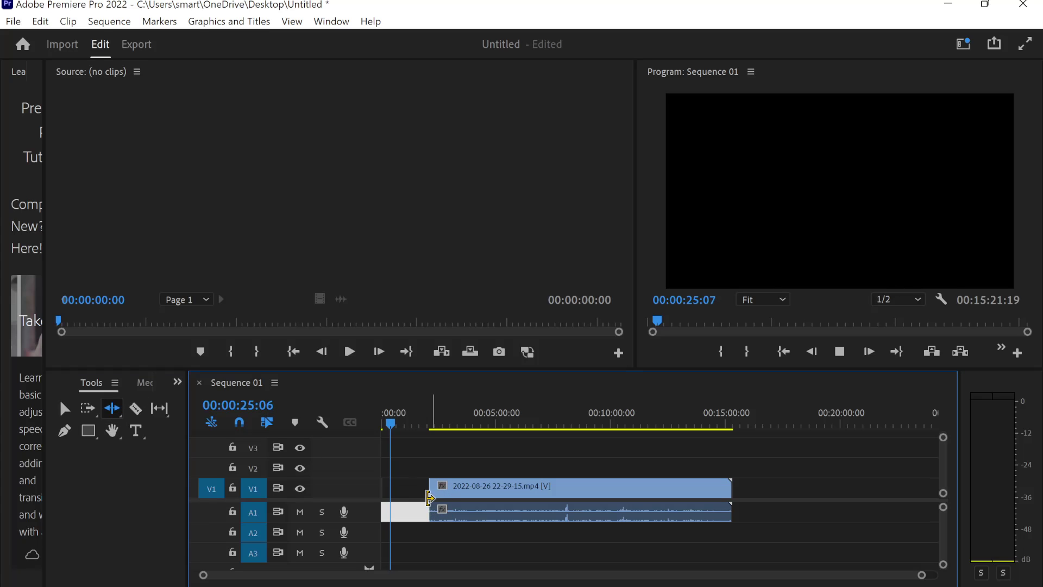
{"action": "left_click_drag", "start_coordinate": [426, 487], "coordinate": [392, 488]}
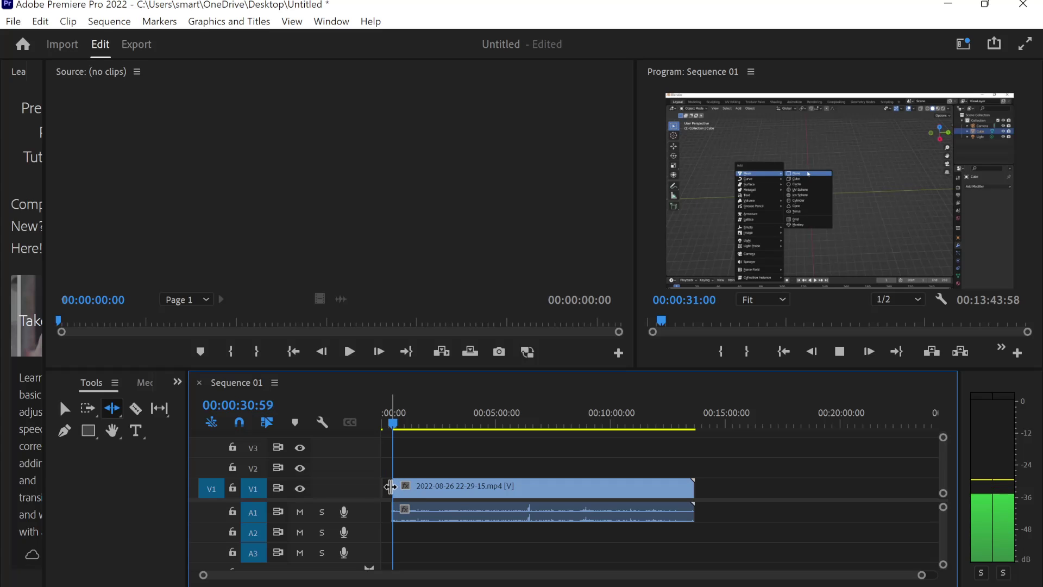
Shift the clip with Track Select Forward and Selection, then undo all the edits.
{"action": "left_click", "coordinate": [88, 407]}
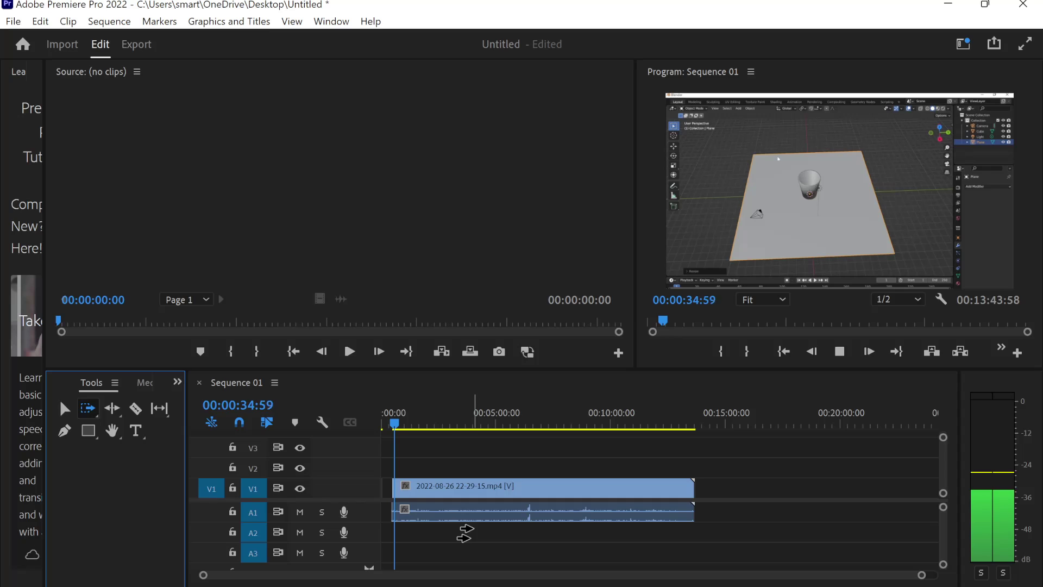
{"action": "left_click", "coordinate": [431, 492]}
{"action": "left_click_drag", "start_coordinate": [682, 492], "coordinate": [671, 491]}
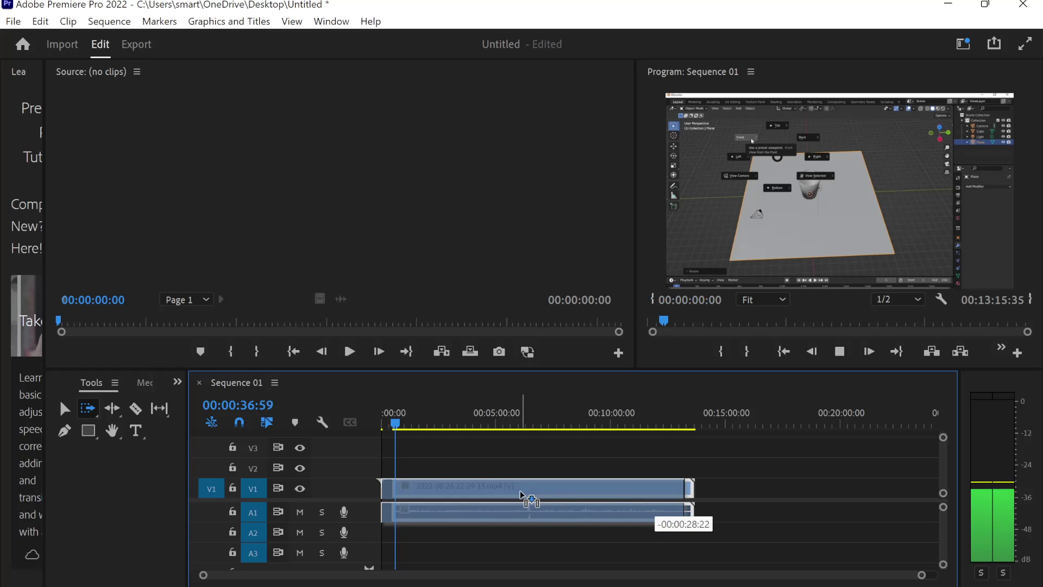
{"action": "key", "text": "v"}
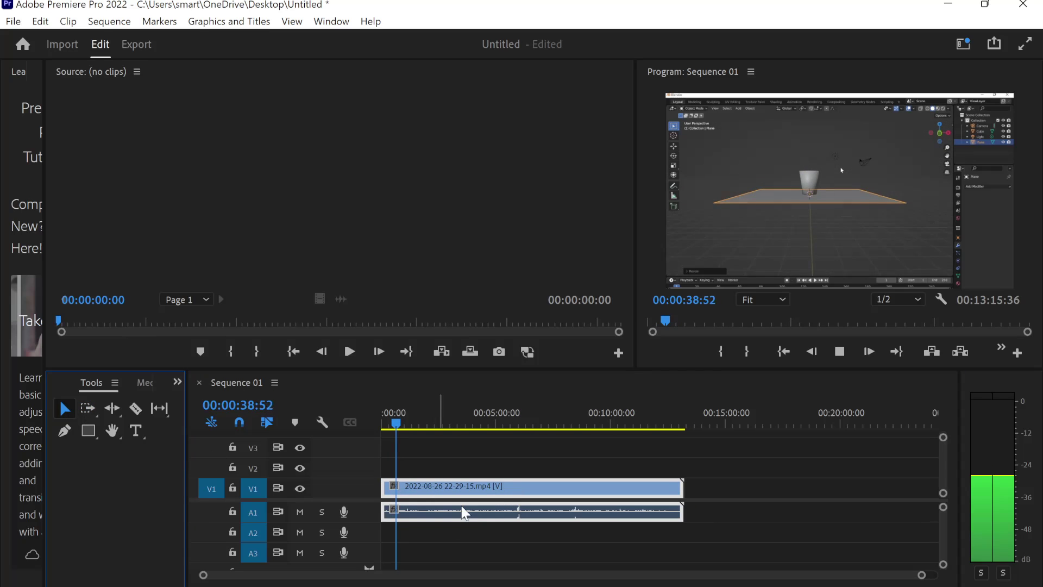
{"action": "left_click_drag", "start_coordinate": [466, 498], "coordinate": [516, 492]}
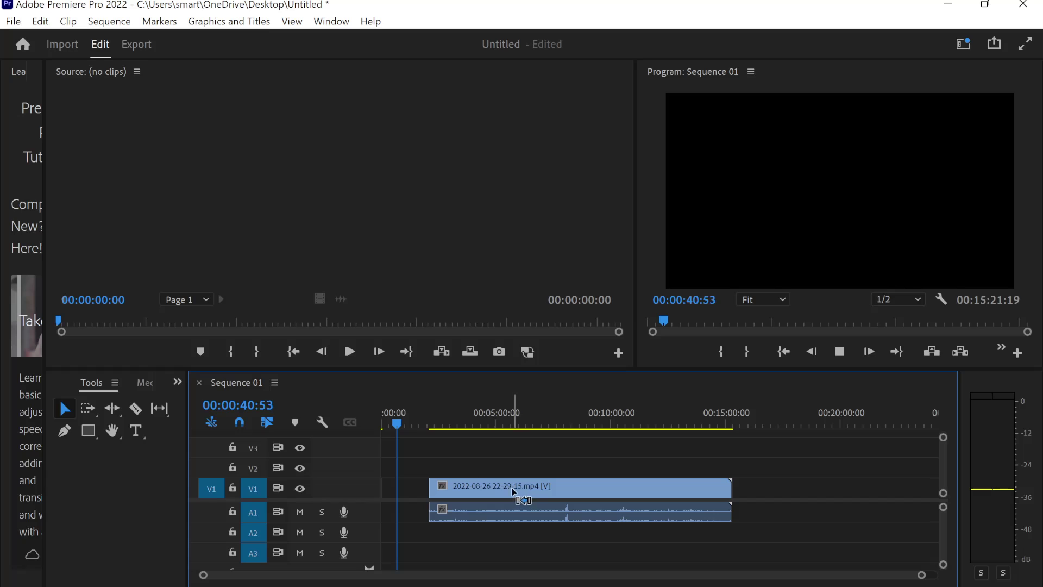
{"action": "key", "text": "ctrl+z"}
{"action": "key", "text": "ctrl+z"}
{"action": "key", "text": "ctrl+z"}
{"action": "key", "text": "ctrl+z"}
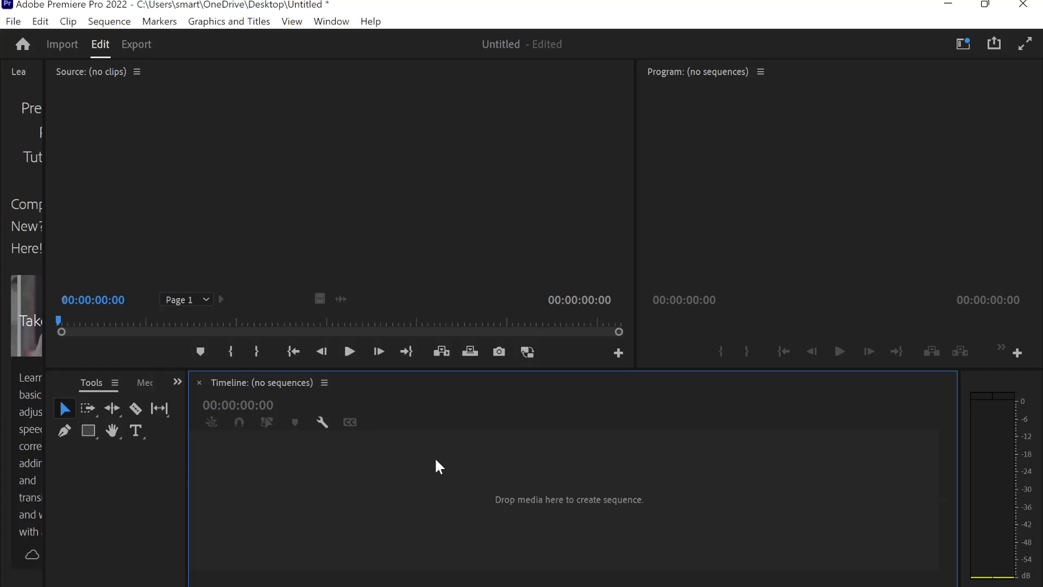
Restore the Project panel, import 0001-0047, and build a sequence from it on the timeline.
{"action": "left_click", "coordinate": [177, 382]}
{"action": "left_click", "coordinate": [196, 400]}
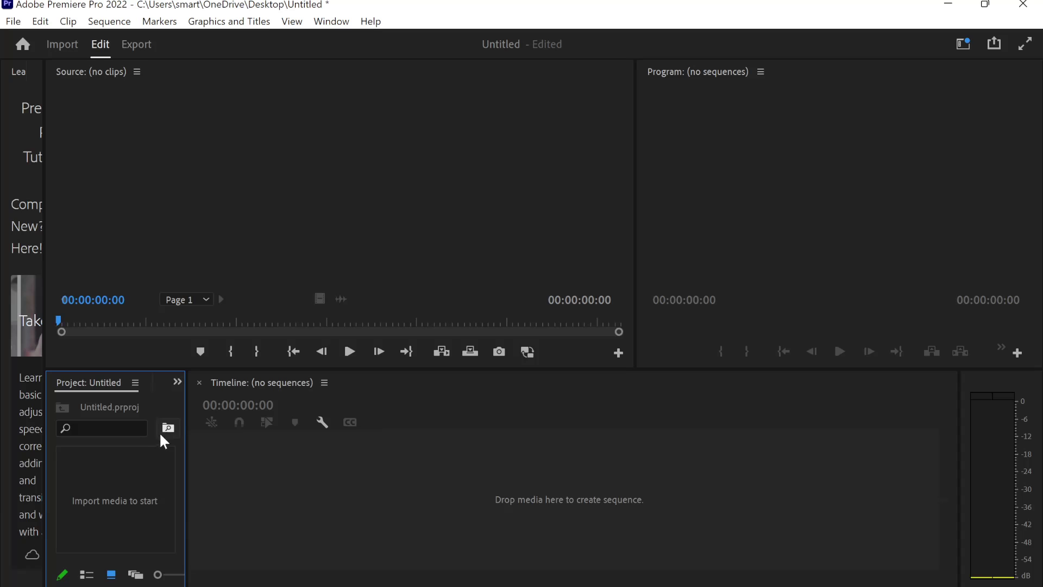
{"action": "right_click", "coordinate": [138, 461]}
{"action": "left_click", "coordinate": [226, 275]}
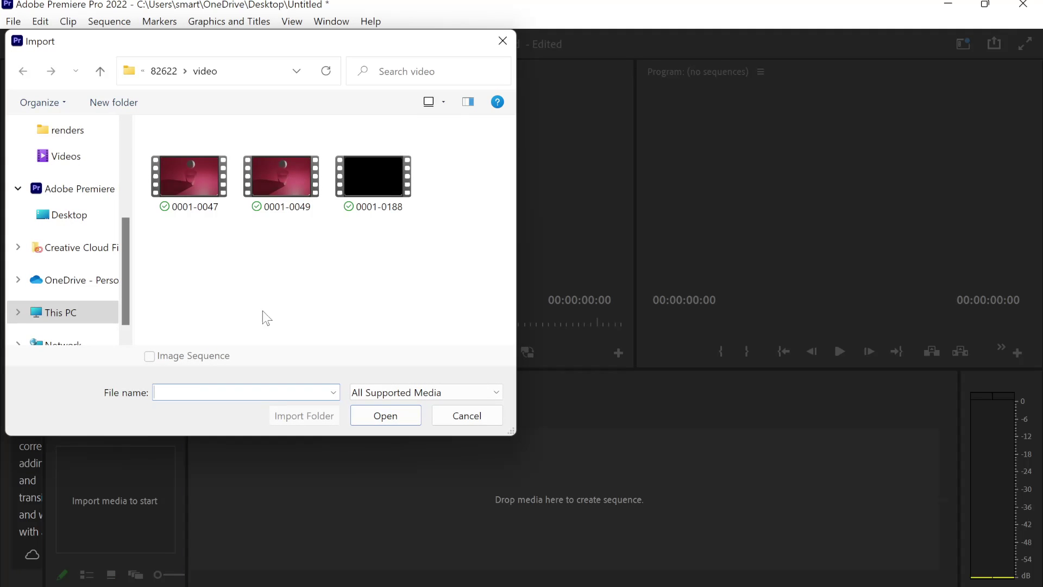
{"action": "double_click", "coordinate": [187, 161]}
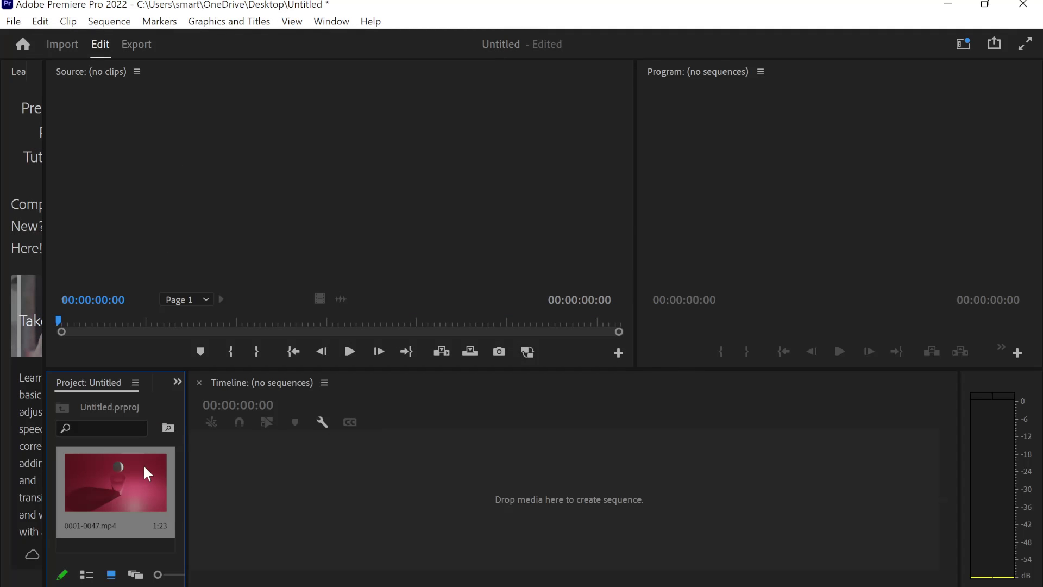
{"action": "left_click_drag", "start_coordinate": [148, 474], "coordinate": [357, 470]}
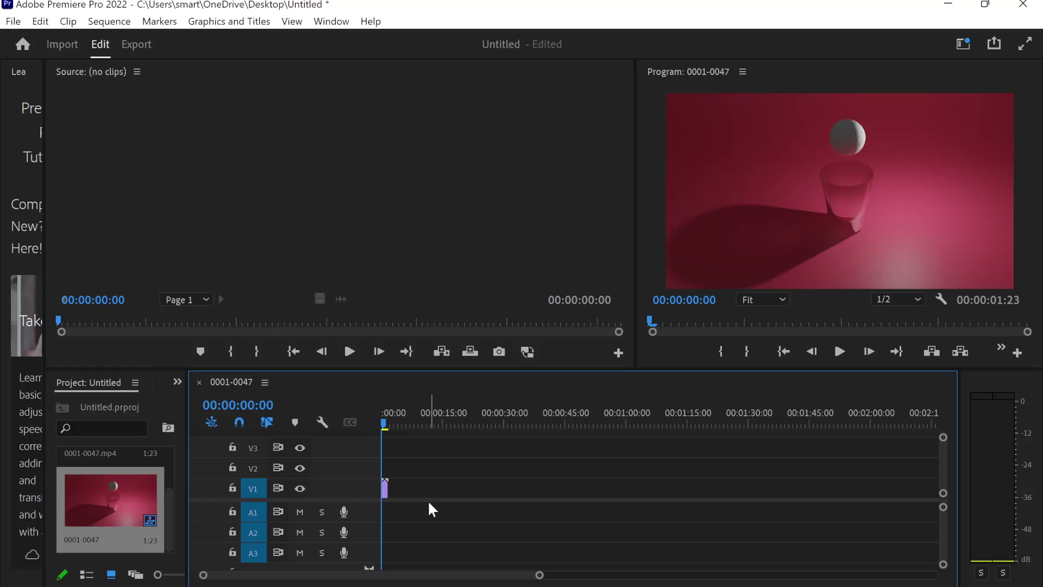
Try lengthening the V1 render clip and placing the project clip onto the timeline.
{"action": "scroll", "coordinate": [418, 494], "scroll_direction": "up", "scroll_amount": 2}
{"action": "scroll", "coordinate": [418, 494], "scroll_direction": "up", "scroll_amount": 2}
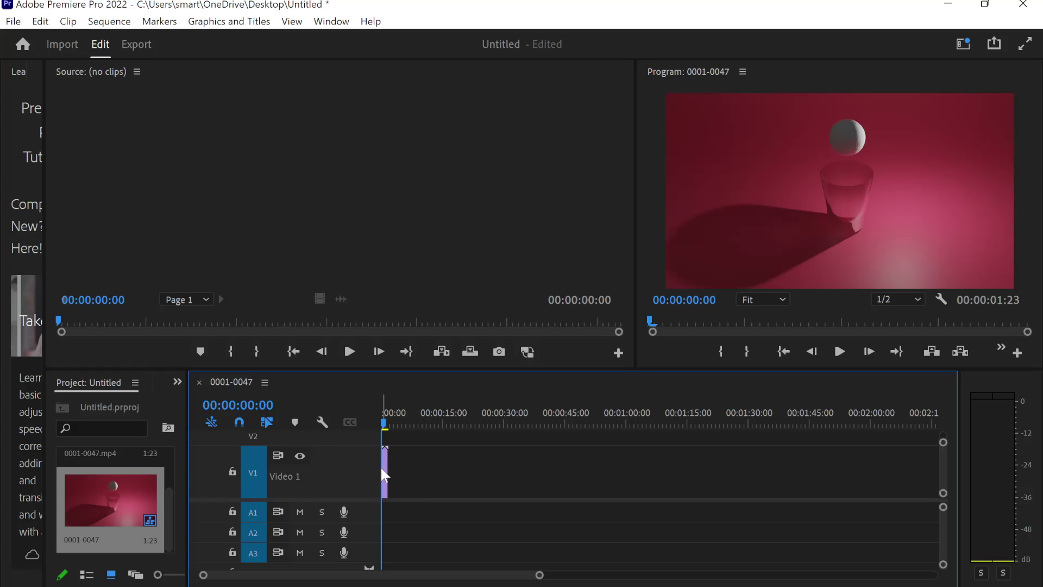
{"action": "left_click_drag", "start_coordinate": [390, 471], "coordinate": [455, 469]}
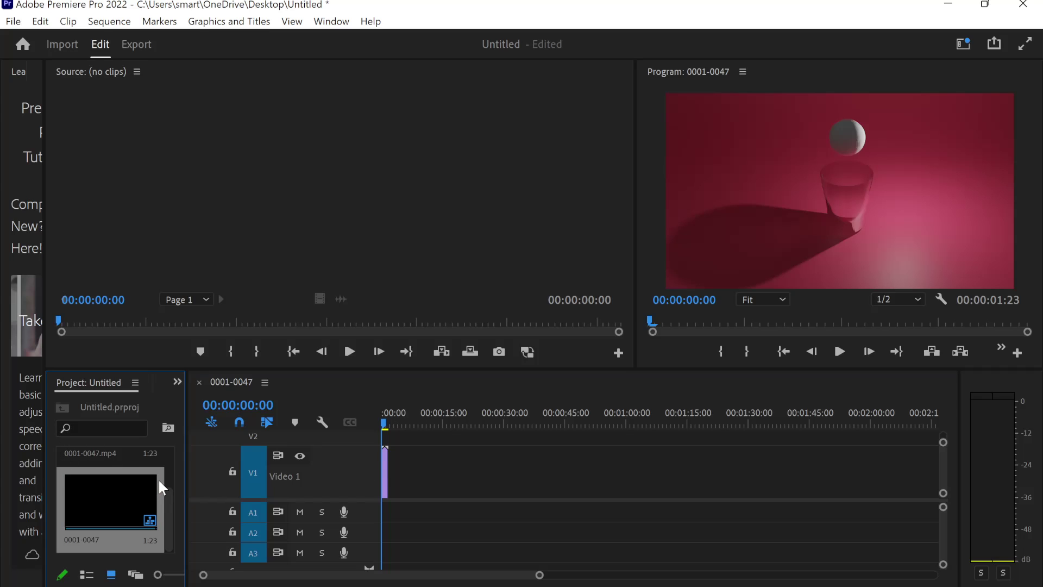
{"action": "right_click", "coordinate": [157, 494]}
{"action": "key", "text": "Escape"}
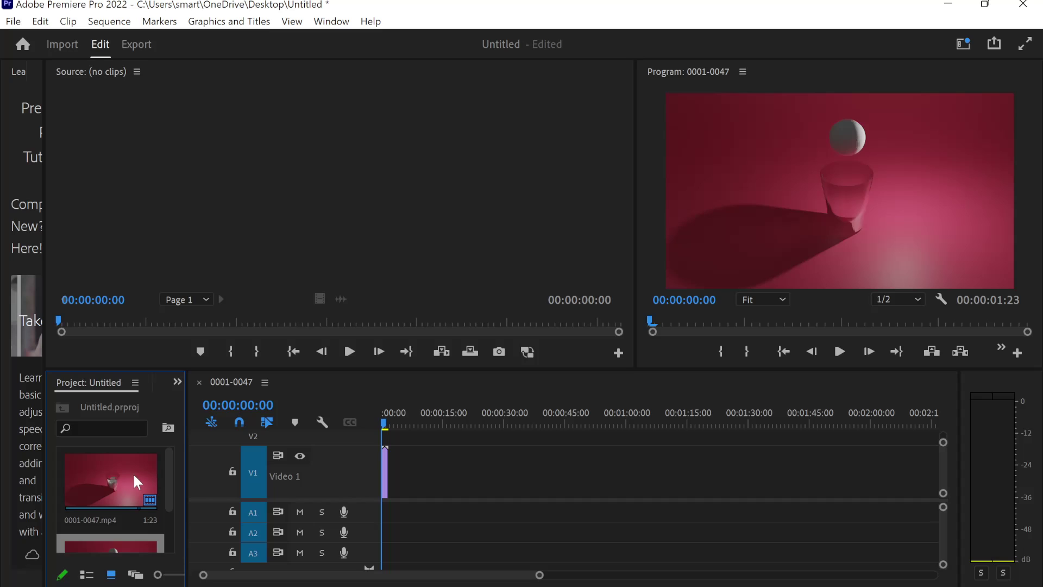
{"action": "left_click_drag", "start_coordinate": [137, 481], "coordinate": [114, 492]}
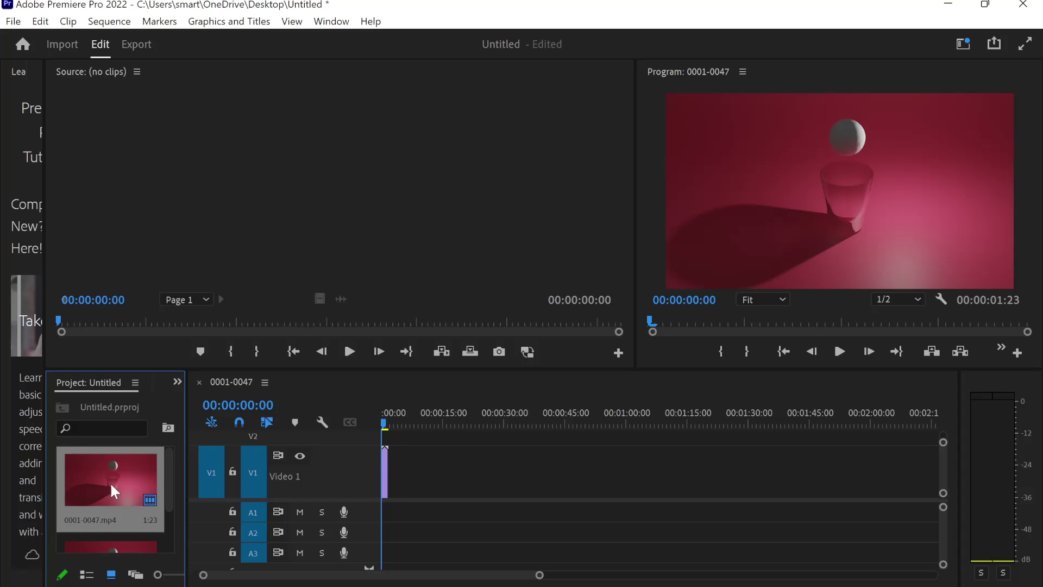
{"action": "scroll", "coordinate": [124, 479], "scroll_direction": "down", "scroll_amount": 2}
{"action": "right_click", "coordinate": [155, 543]}
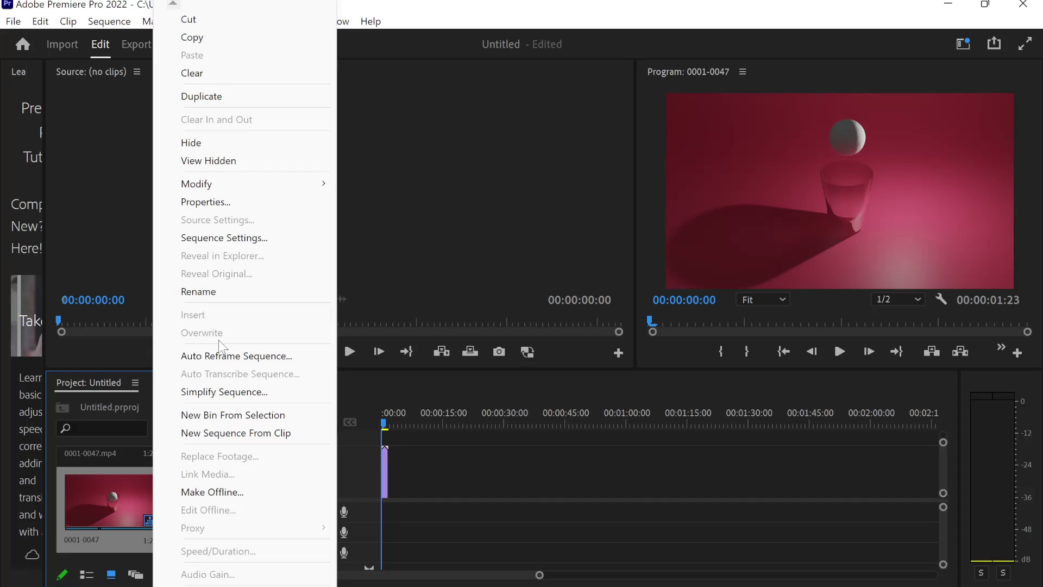
{"action": "left_click", "coordinate": [85, 501]}
Explore the project bin's menus, cancel a new search bin, and reopen the Import window.
{"action": "right_click", "coordinate": [133, 452]}
{"action": "left_click", "coordinate": [100, 476]}
{"action": "left_click", "coordinate": [73, 471]}
{"action": "right_click", "coordinate": [64, 470]}
{"action": "left_click", "coordinate": [64, 469]}
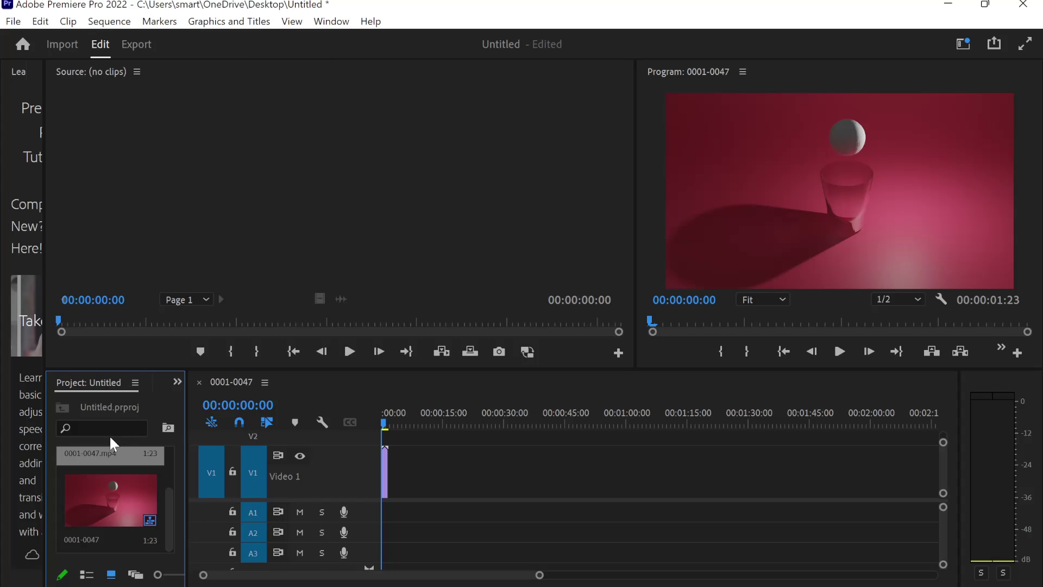
{"action": "left_click", "coordinate": [164, 433]}
{"action": "left_click", "coordinate": [624, 359]}
{"action": "right_click", "coordinate": [162, 411]}
{"action": "left_click", "coordinate": [201, 212]}
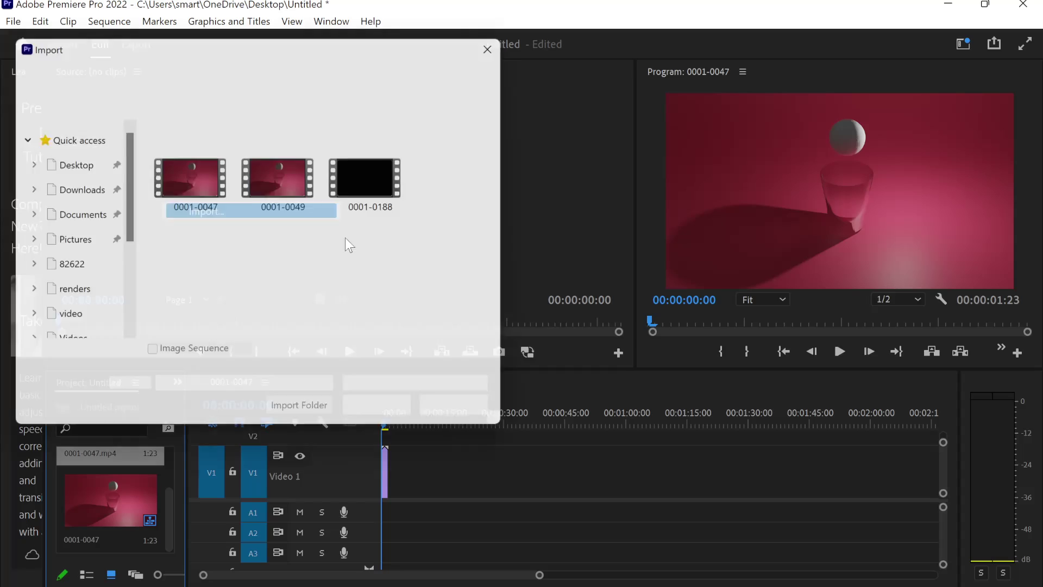
{"action": "scroll", "coordinate": [63, 217], "scroll_direction": "up", "scroll_amount": 2}
{"action": "scroll", "coordinate": [62, 217], "scroll_direction": "down", "scroll_amount": 1}
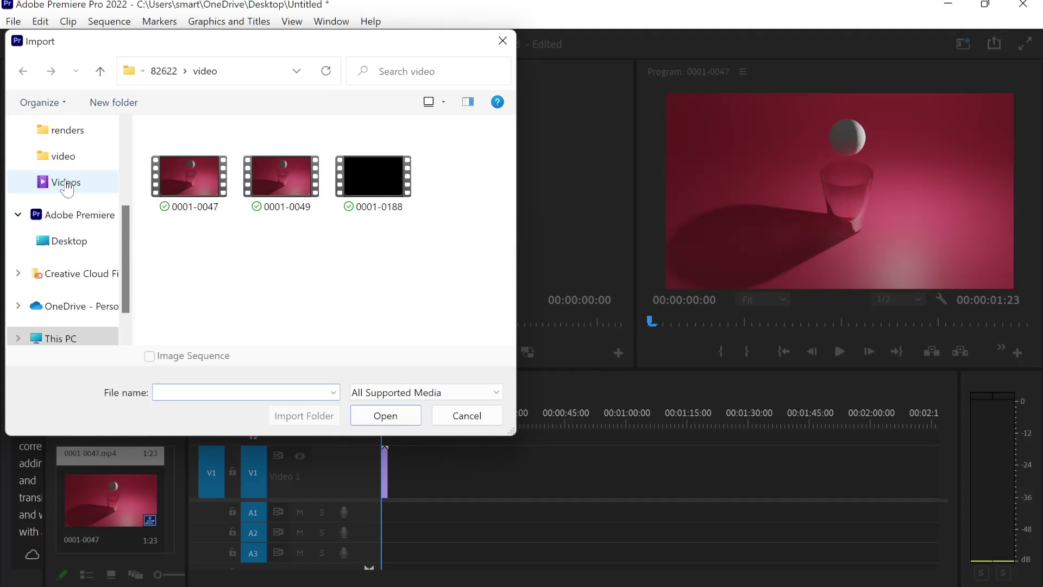
{"action": "left_click", "coordinate": [62, 182]}
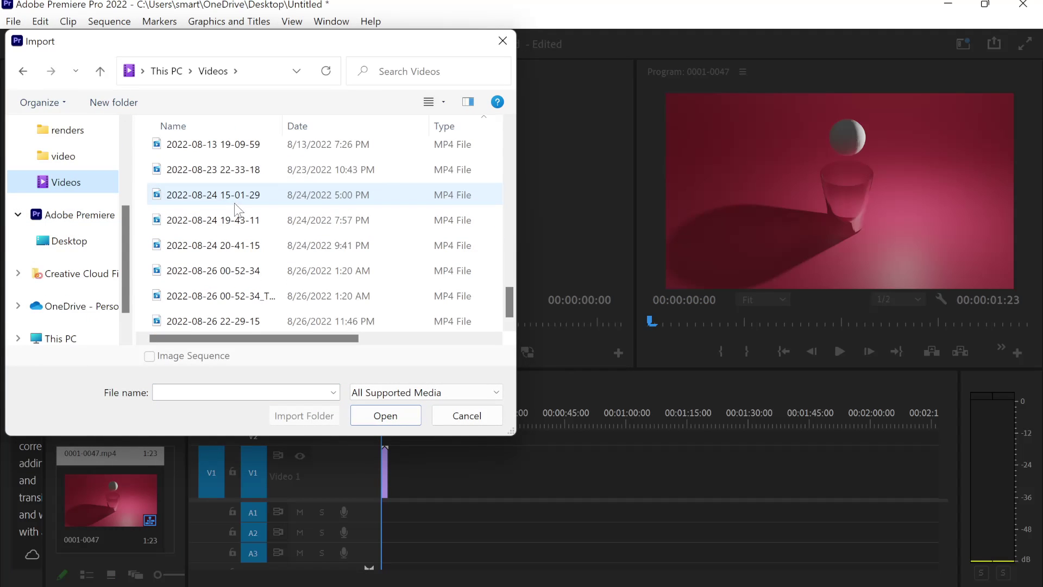
{"action": "left_click", "coordinate": [255, 323]}
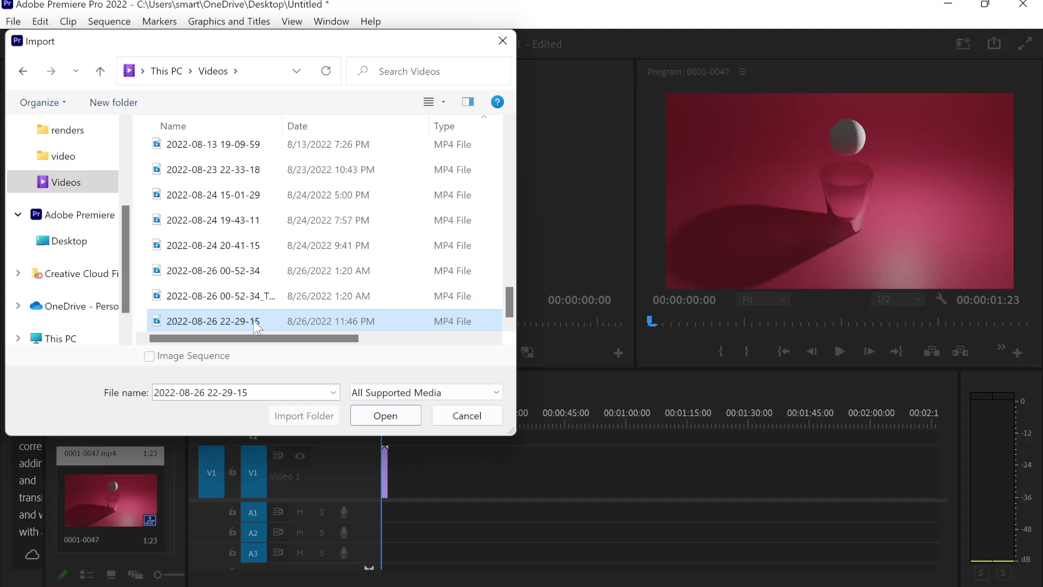
{"action": "double_click", "coordinate": [253, 321]}
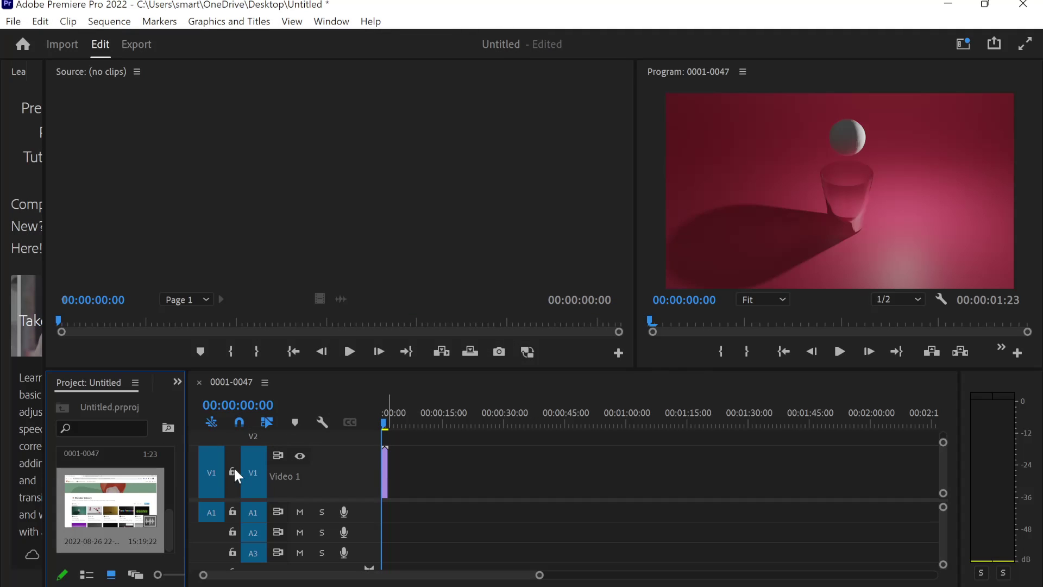
{"action": "left_click_drag", "start_coordinate": [137, 511], "coordinate": [390, 485]}
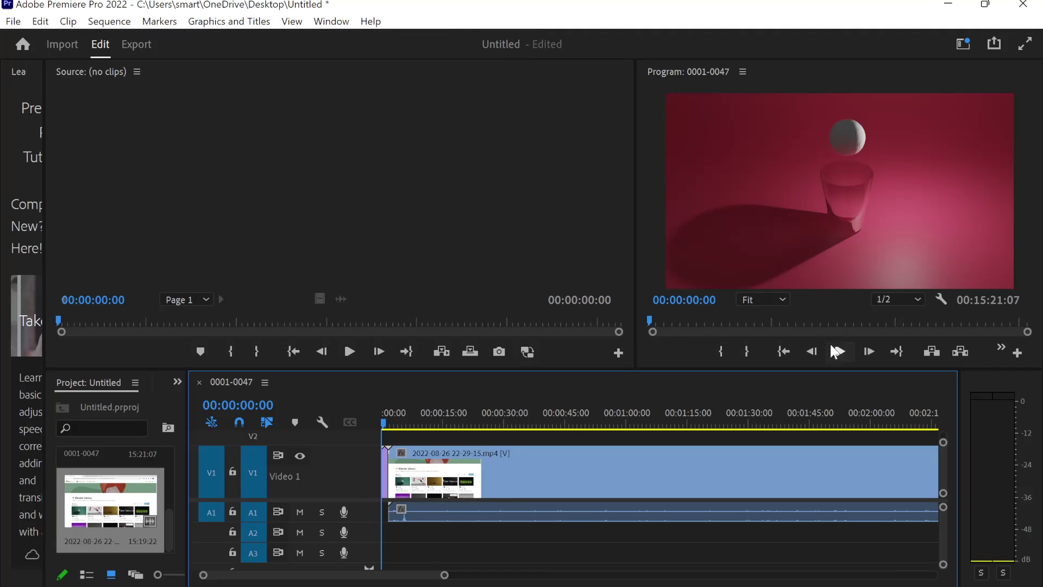
{"action": "left_click", "coordinate": [832, 347]}
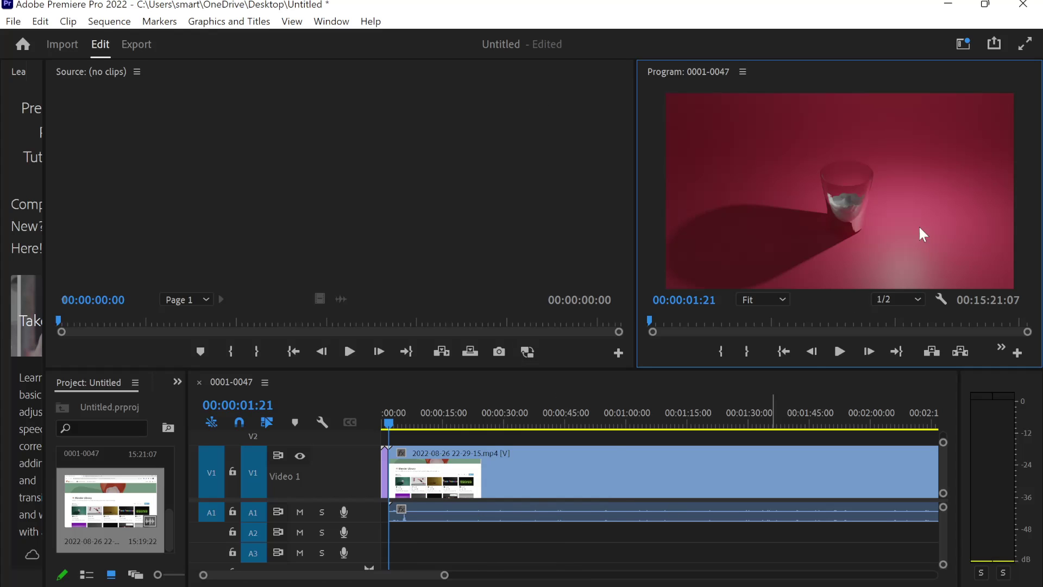
{"action": "left_click", "coordinate": [955, 3]}
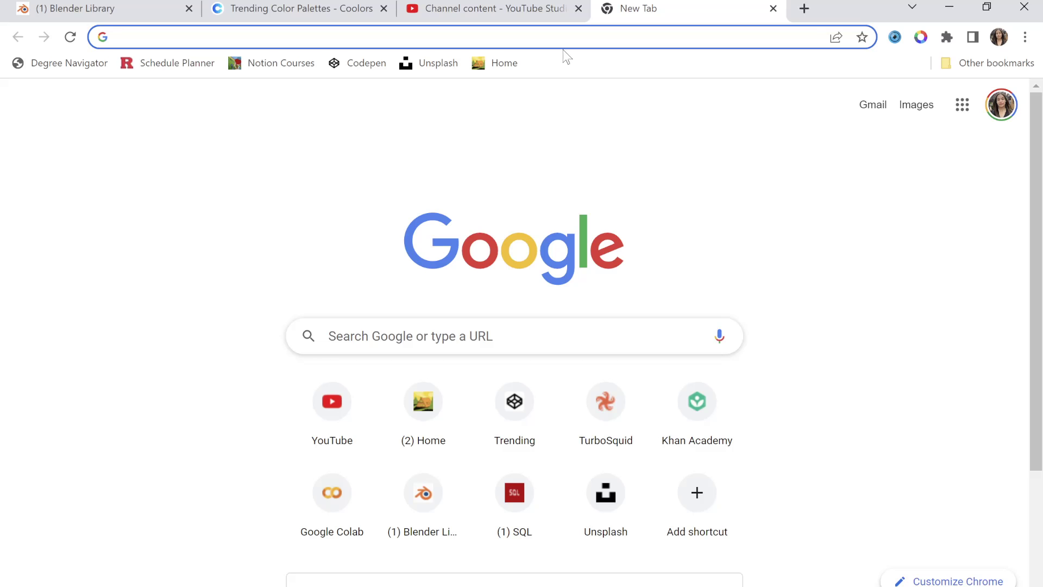
Open pixabay.com from Chrome's address bar, switch search to Sound Effects and search 'pur'.
{"action": "left_click", "coordinate": [527, 30]}
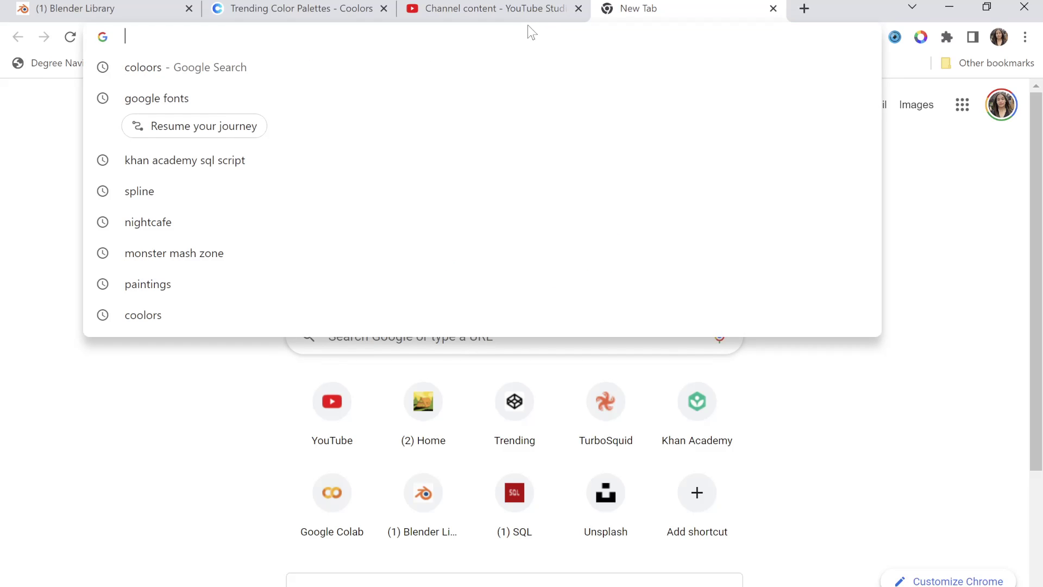
{"action": "type", "text": "pi"}
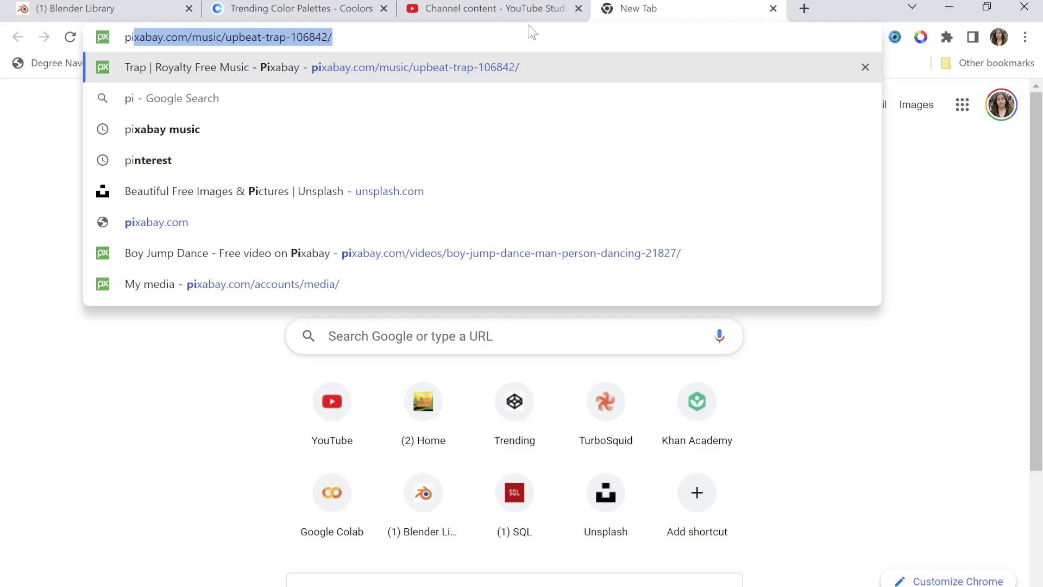
{"action": "key", "text": "Return"}
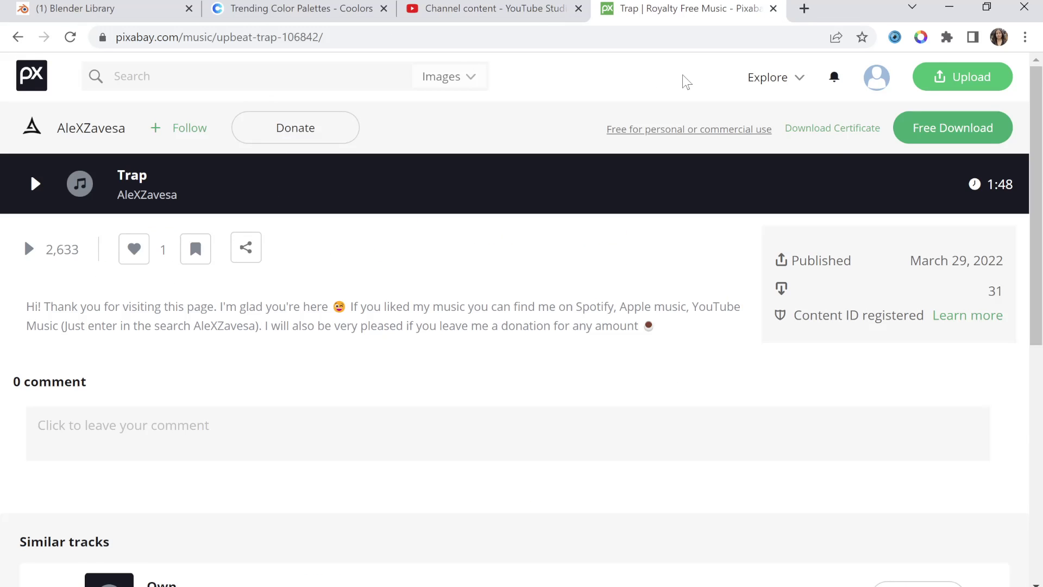
{"action": "left_click", "coordinate": [459, 83]}
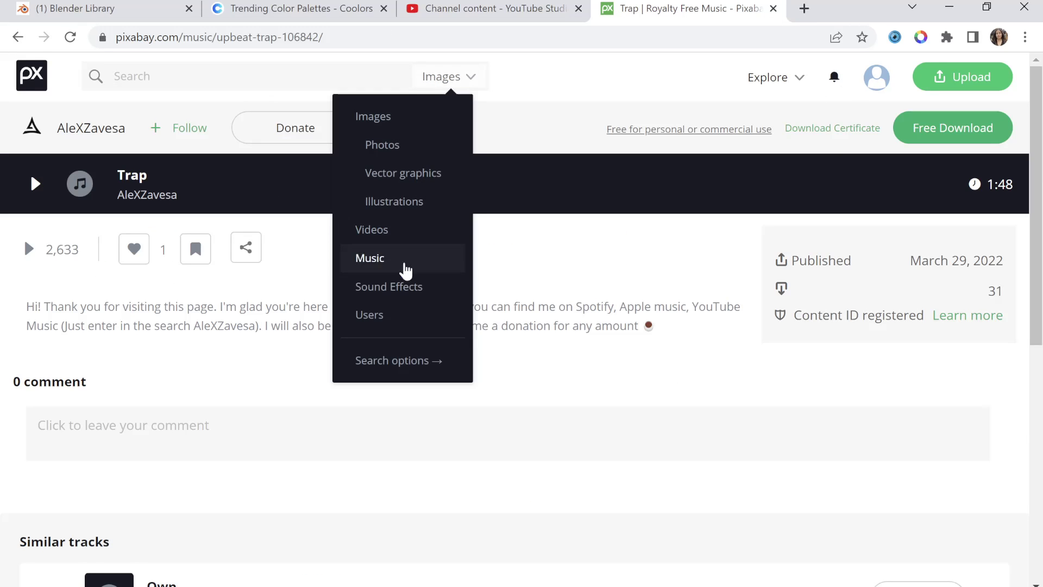
{"action": "left_click", "coordinate": [390, 286]}
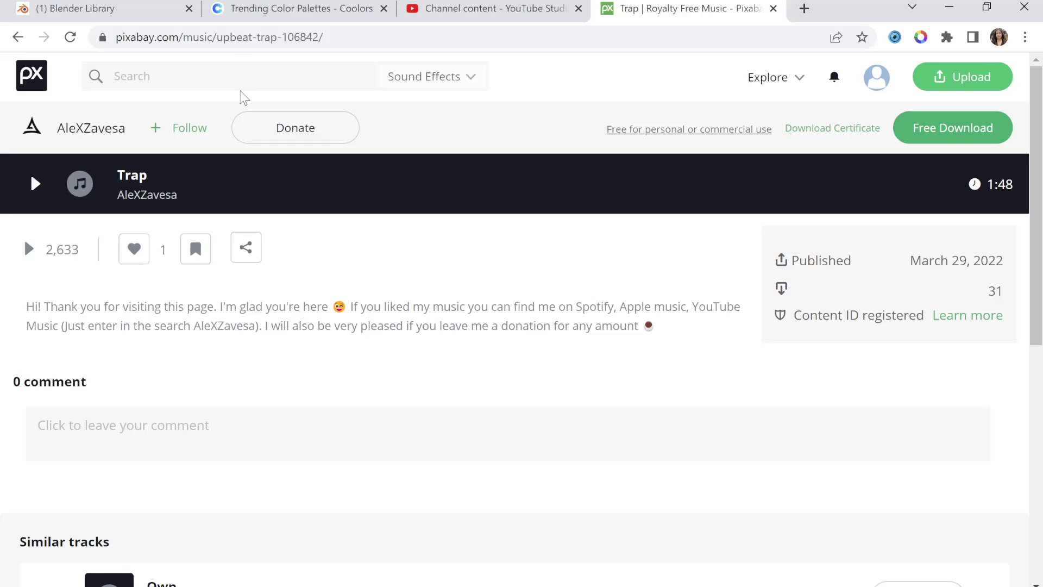
{"action": "type", "text": "pur"}
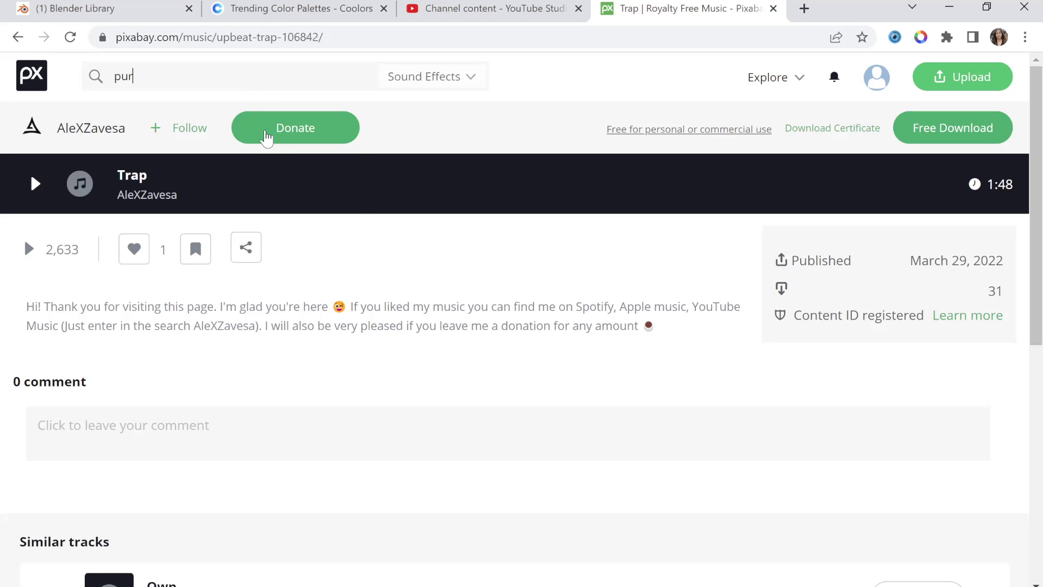
{"action": "key", "text": "Return"}
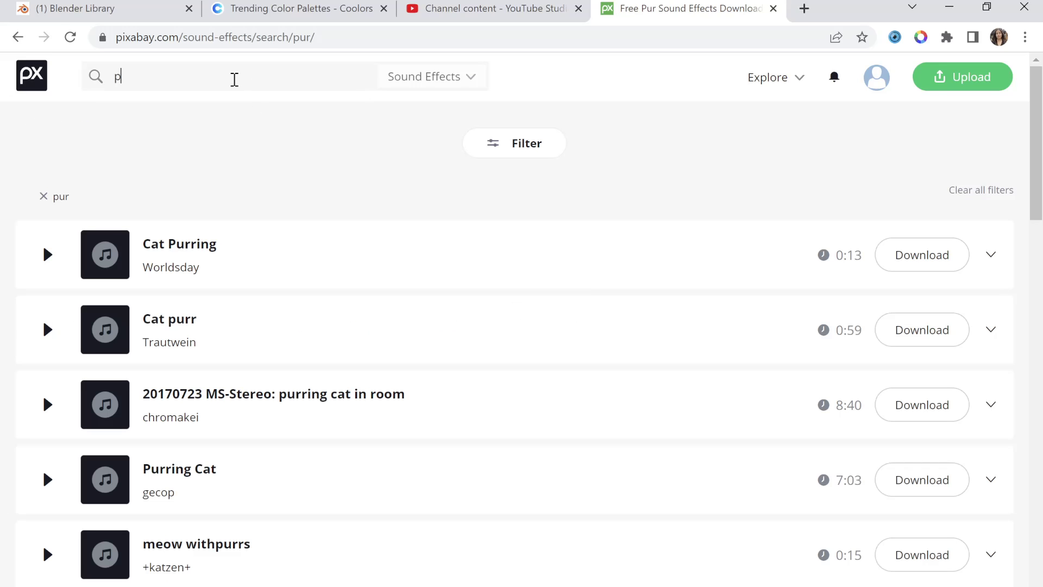
Search 'pour' and preview Water Filled Cup, Pouring Water Into A Glass, Pouring coffee and goreSplat.
{"action": "type", "text": "r"}
{"action": "key", "text": "Return"}
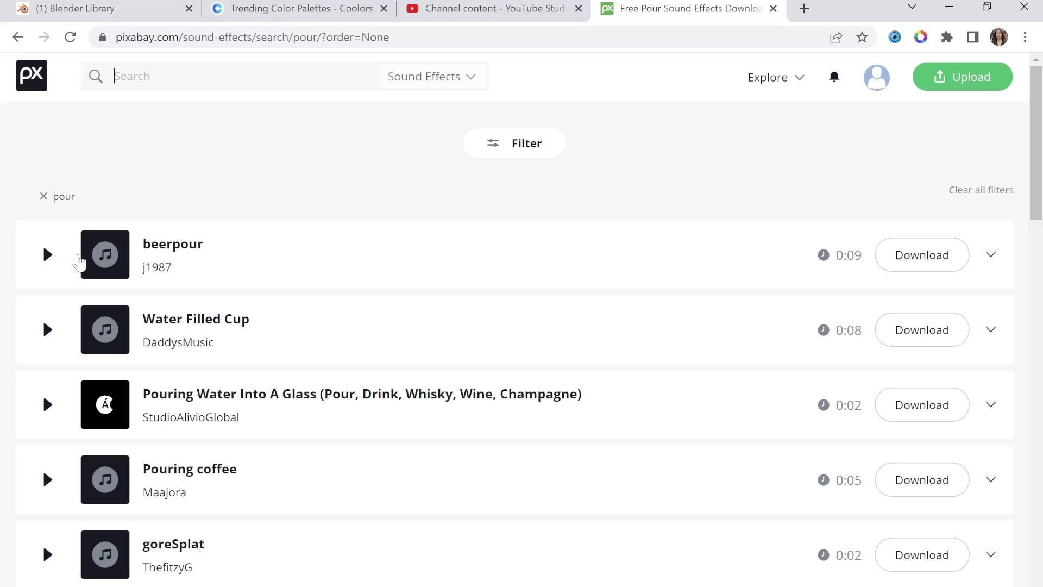
{"action": "left_click", "coordinate": [48, 331]}
{"action": "scroll", "coordinate": [87, 301], "scroll_direction": "down", "scroll_amount": 1}
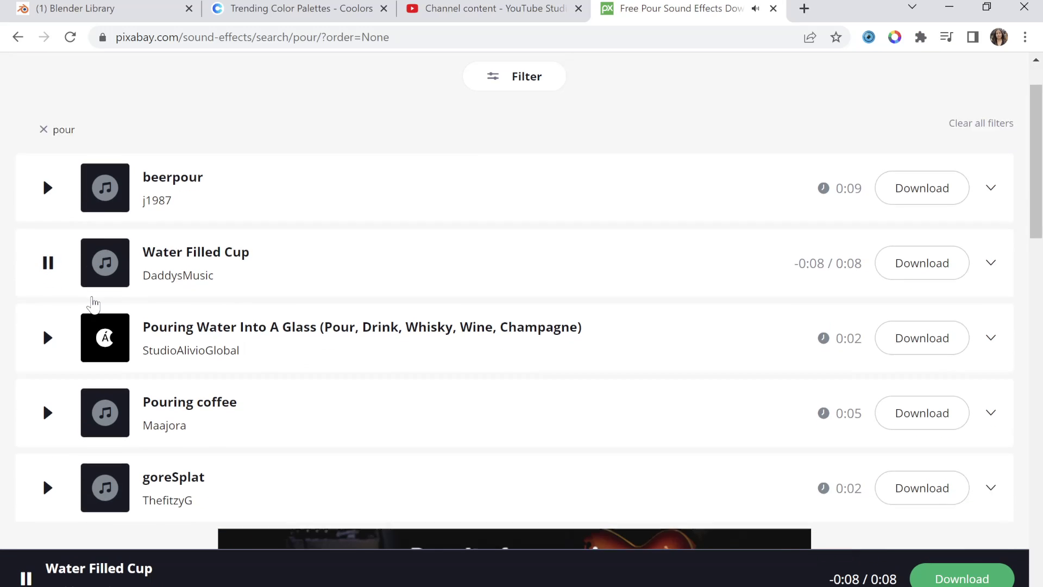
{"action": "left_click", "coordinate": [48, 323]}
{"action": "scroll", "coordinate": [66, 343], "scroll_direction": "down", "scroll_amount": 3}
{"action": "scroll", "coordinate": [54, 380], "scroll_direction": "up", "scroll_amount": 2}
{"action": "left_click", "coordinate": [48, 387]}
{"action": "scroll", "coordinate": [48, 389], "scroll_direction": "down", "scroll_amount": 1}
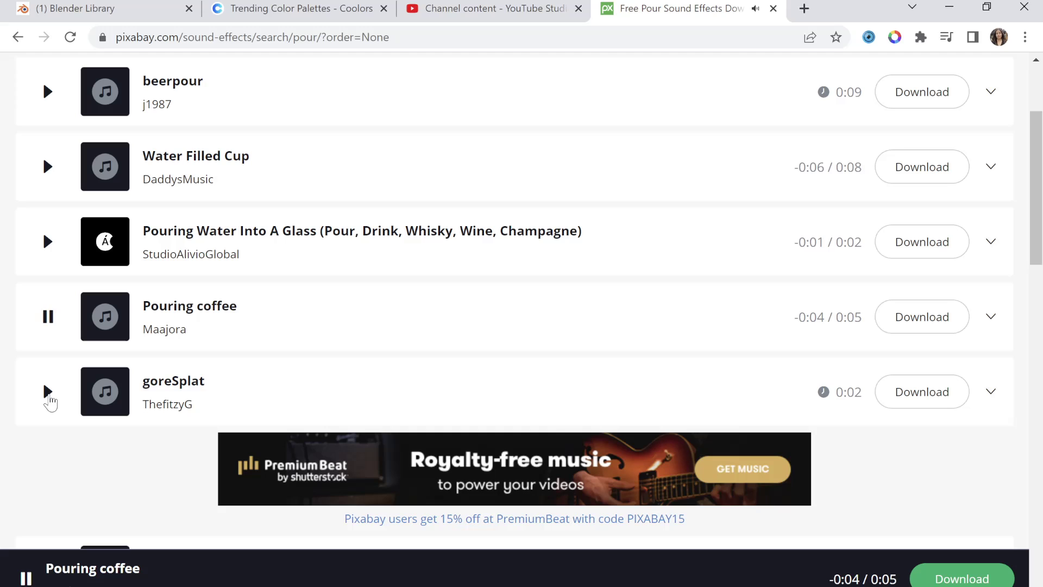
{"action": "left_click", "coordinate": [49, 391]}
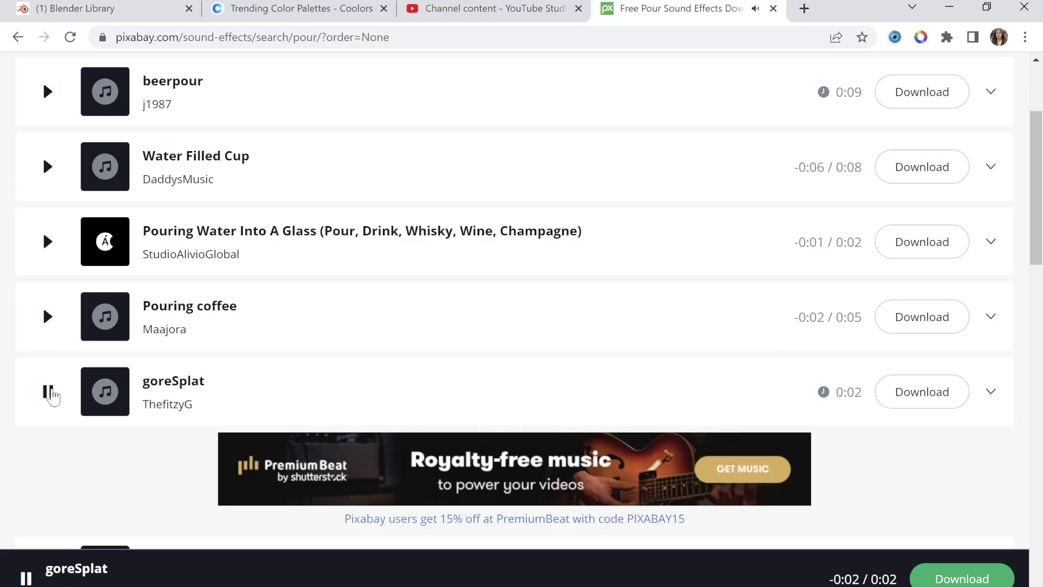
Preview Pouring Water Into A Glass, Drink pour, Water Pour, water pouring and drip coffee.
{"action": "left_click", "coordinate": [47, 247]}
{"action": "scroll", "coordinate": [47, 261], "scroll_direction": "down", "scroll_amount": 7}
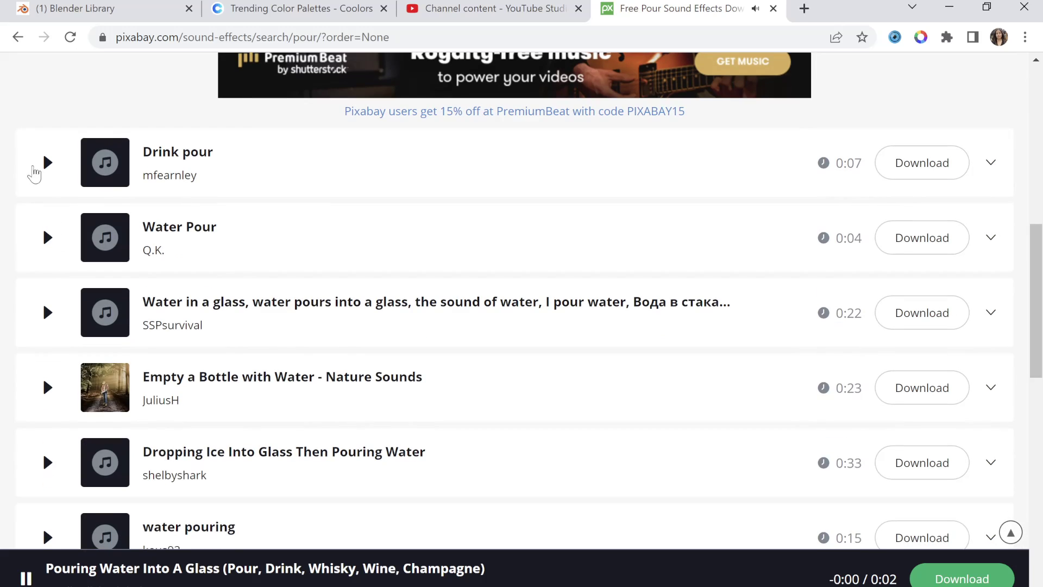
{"action": "left_click", "coordinate": [36, 166]}
{"action": "scroll", "coordinate": [76, 251], "scroll_direction": "up", "scroll_amount": 3}
{"action": "scroll", "coordinate": [81, 326], "scroll_direction": "down", "scroll_amount": 3}
{"action": "left_click", "coordinate": [47, 241]}
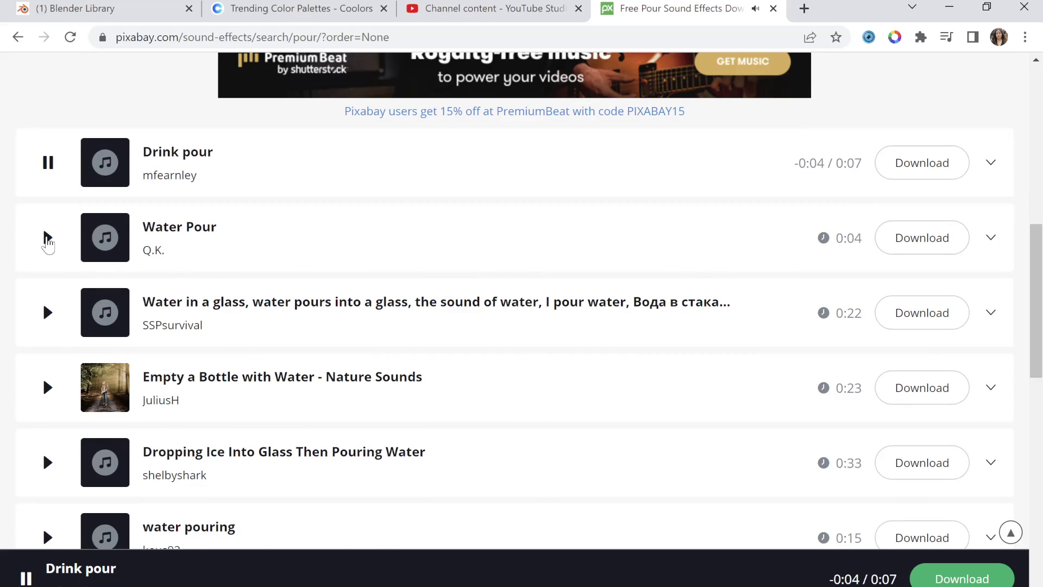
{"action": "scroll", "coordinate": [72, 261], "scroll_direction": "down", "scroll_amount": 2}
{"action": "scroll", "coordinate": [73, 261], "scroll_direction": "down", "scroll_amount": 4}
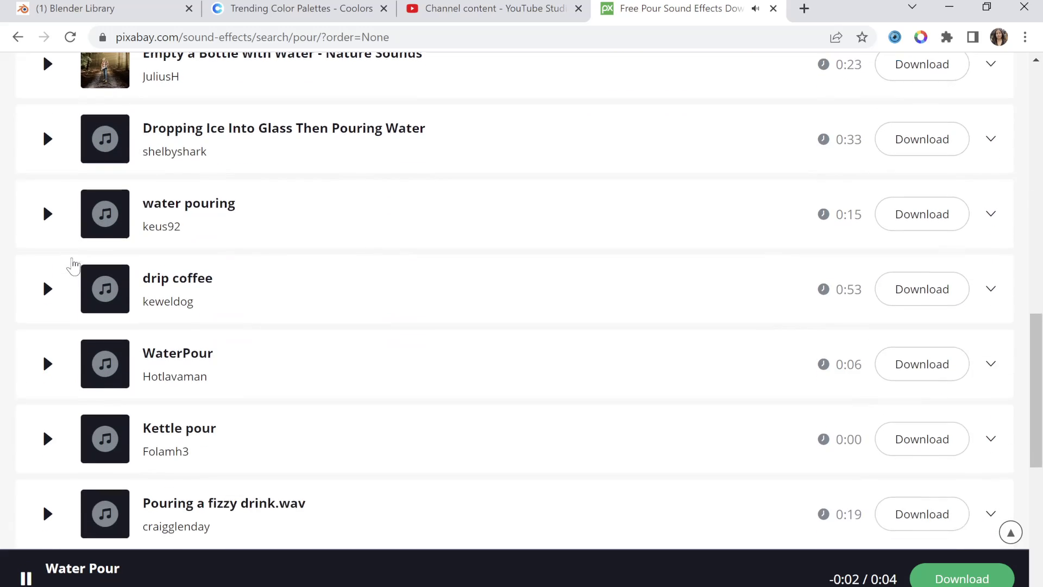
{"action": "left_click", "coordinate": [45, 237]}
{"action": "left_click", "coordinate": [45, 287]}
{"action": "scroll", "coordinate": [46, 294], "scroll_direction": "down", "scroll_amount": 1}
{"action": "scroll", "coordinate": [43, 294], "scroll_direction": "down", "scroll_amount": 2}
{"action": "scroll", "coordinate": [68, 201], "scroll_direction": "down", "scroll_amount": 3}
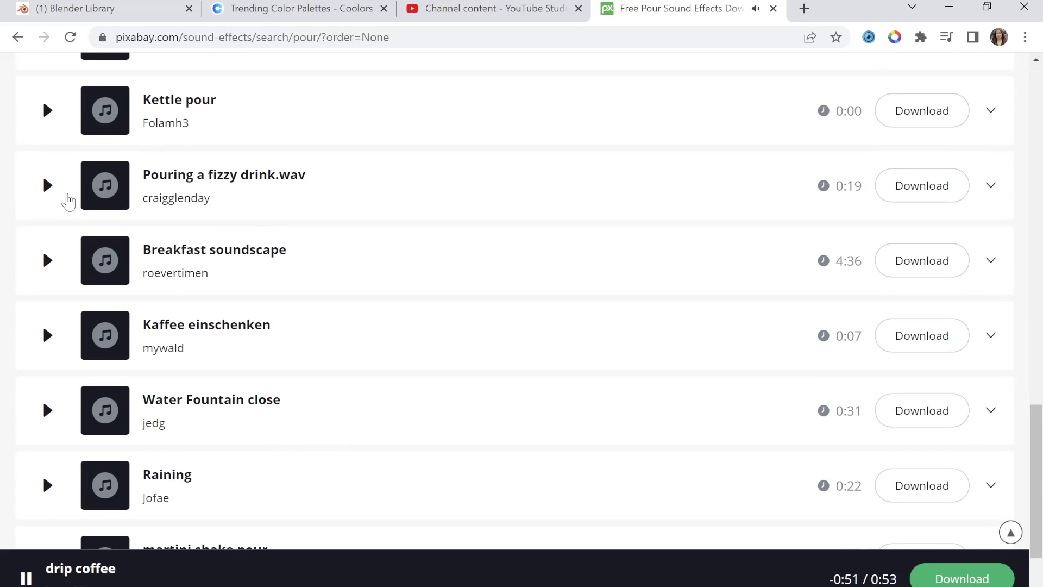
{"action": "scroll", "coordinate": [60, 201], "scroll_direction": "up", "scroll_amount": 1}
{"action": "scroll", "coordinate": [48, 239], "scroll_direction": "up", "scroll_amount": 2}
Preview Kettle pour, WaterPour, beerpour, Water Filled Cup, Pouring Water Into A Glass and Pouring coffee.
{"action": "left_click", "coordinate": [48, 273]}
{"action": "left_click", "coordinate": [48, 198]}
{"action": "scroll", "coordinate": [64, 223], "scroll_direction": "down", "scroll_amount": 8}
{"action": "scroll", "coordinate": [68, 239], "scroll_direction": "up", "scroll_amount": 10}
{"action": "scroll", "coordinate": [59, 244], "scroll_direction": "up", "scroll_amount": 10}
{"action": "scroll", "coordinate": [55, 260], "scroll_direction": "up", "scroll_amount": 5}
{"action": "left_click", "coordinate": [50, 259]}
{"action": "scroll", "coordinate": [53, 263], "scroll_direction": "down", "scroll_amount": 3}
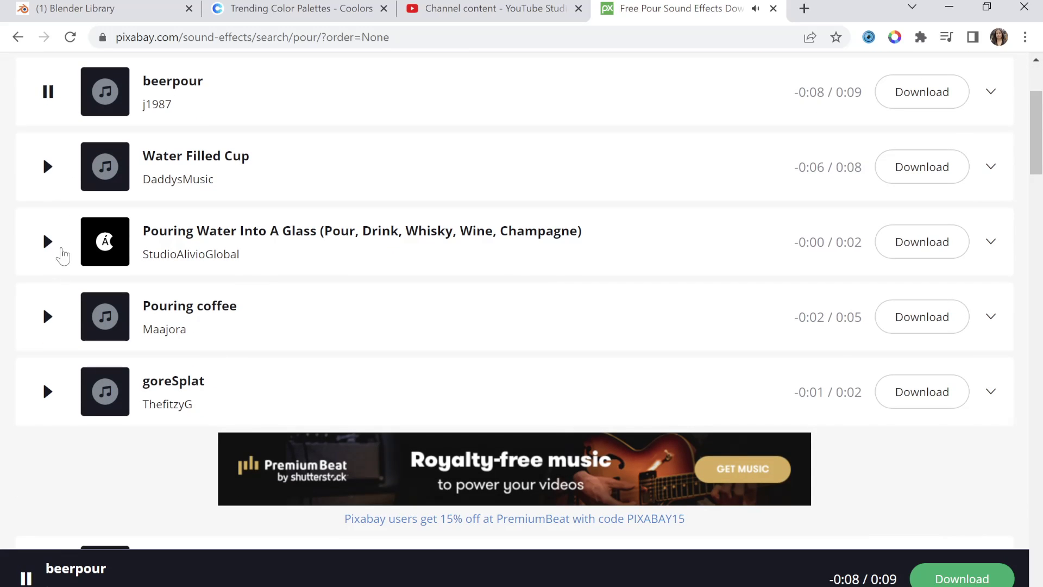
{"action": "left_click", "coordinate": [48, 166]}
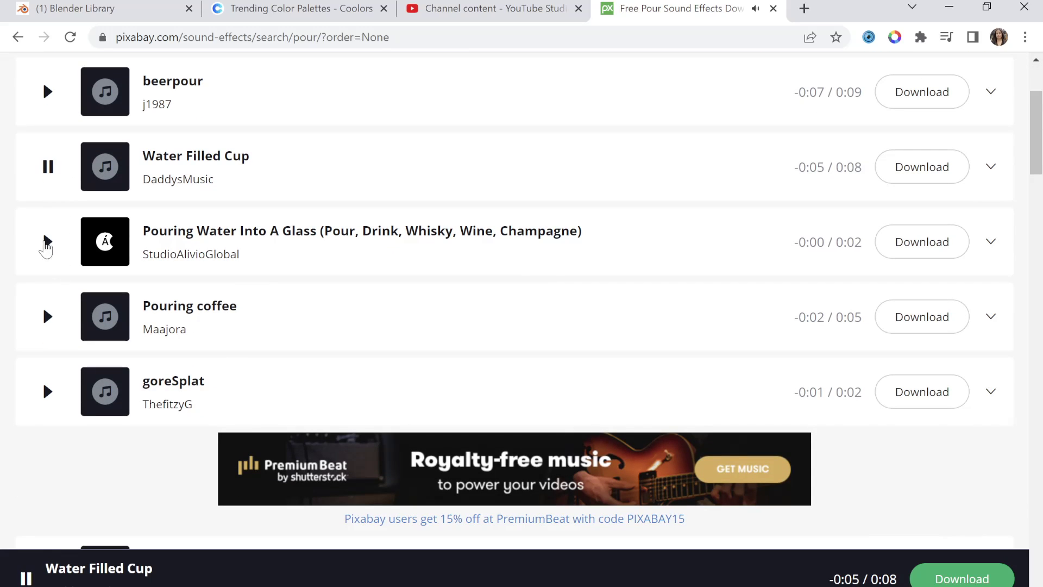
{"action": "left_click", "coordinate": [48, 245]}
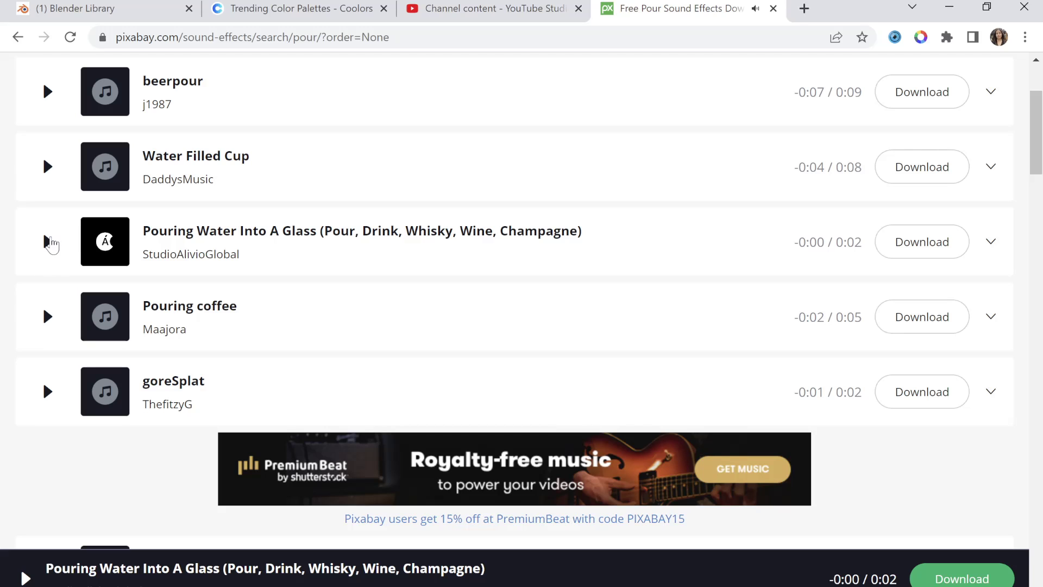
{"action": "left_click", "coordinate": [48, 316]}
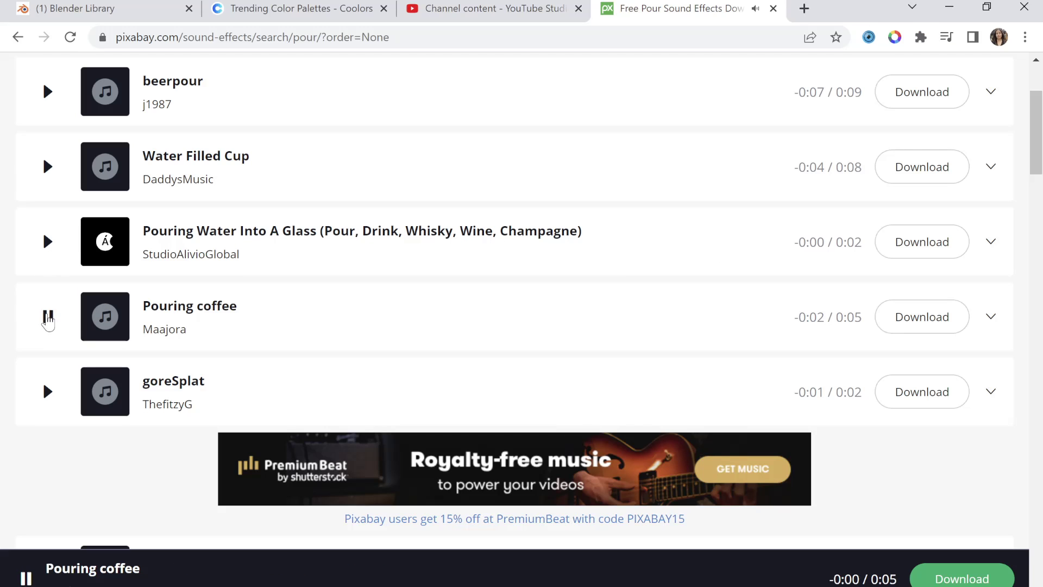
Preview Water Fountain close and Kaffee einschenken further down the results.
{"action": "scroll", "coordinate": [62, 368], "scroll_direction": "down", "scroll_amount": 1}
{"action": "scroll", "coordinate": [100, 298], "scroll_direction": "up", "scroll_amount": 1}
{"action": "scroll", "coordinate": [46, 250], "scroll_direction": "down", "scroll_amount": 3}
{"action": "scroll", "coordinate": [48, 260], "scroll_direction": "down", "scroll_amount": 4}
{"action": "scroll", "coordinate": [48, 261], "scroll_direction": "down", "scroll_amount": 3}
{"action": "scroll", "coordinate": [47, 260], "scroll_direction": "down", "scroll_amount": 1}
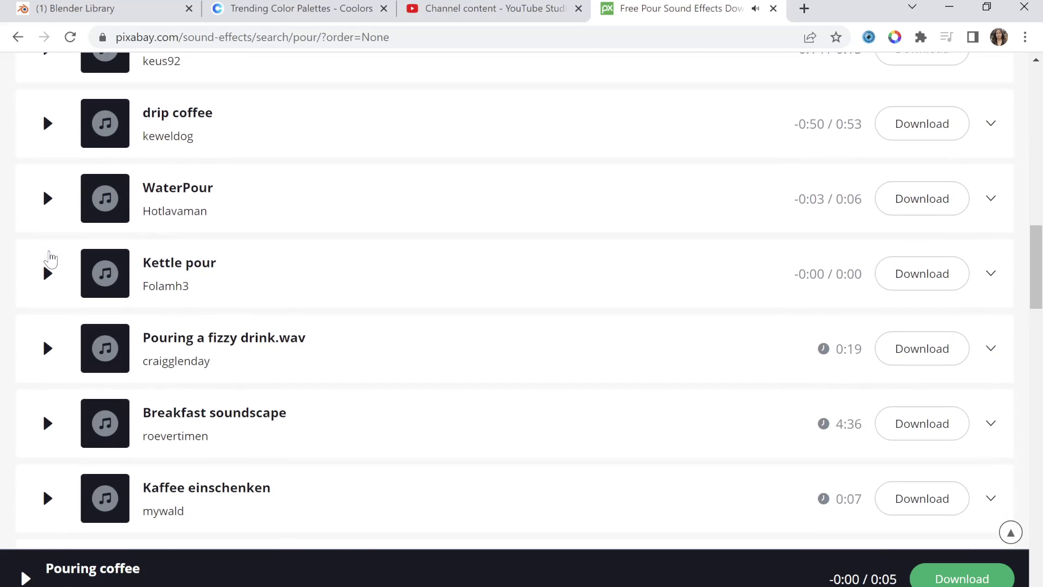
{"action": "scroll", "coordinate": [47, 260], "scroll_direction": "down", "scroll_amount": 2}
{"action": "scroll", "coordinate": [81, 269], "scroll_direction": "down", "scroll_amount": 1}
{"action": "left_click", "coordinate": [70, 329]}
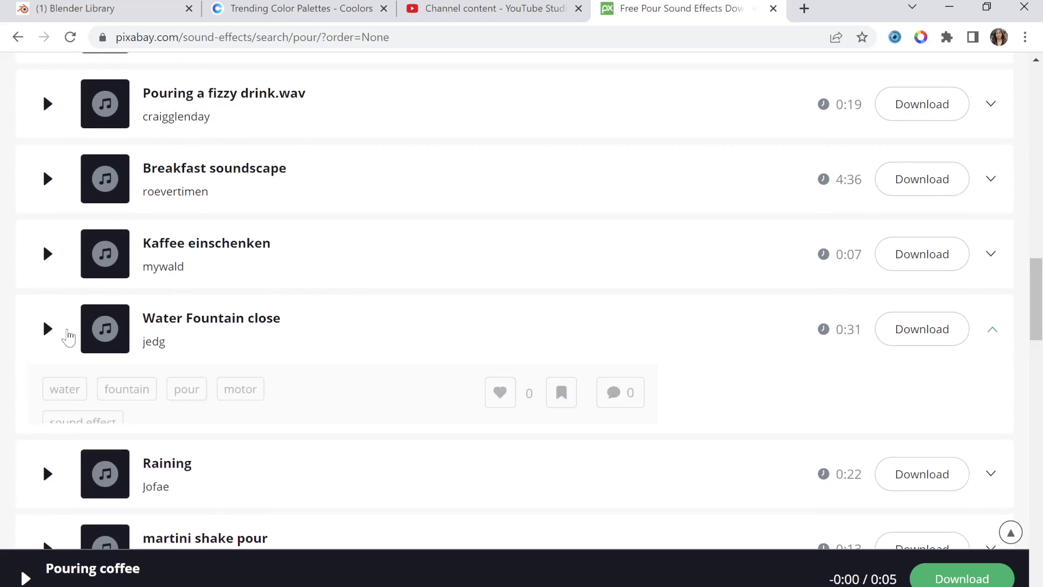
{"action": "left_click", "coordinate": [50, 256]}
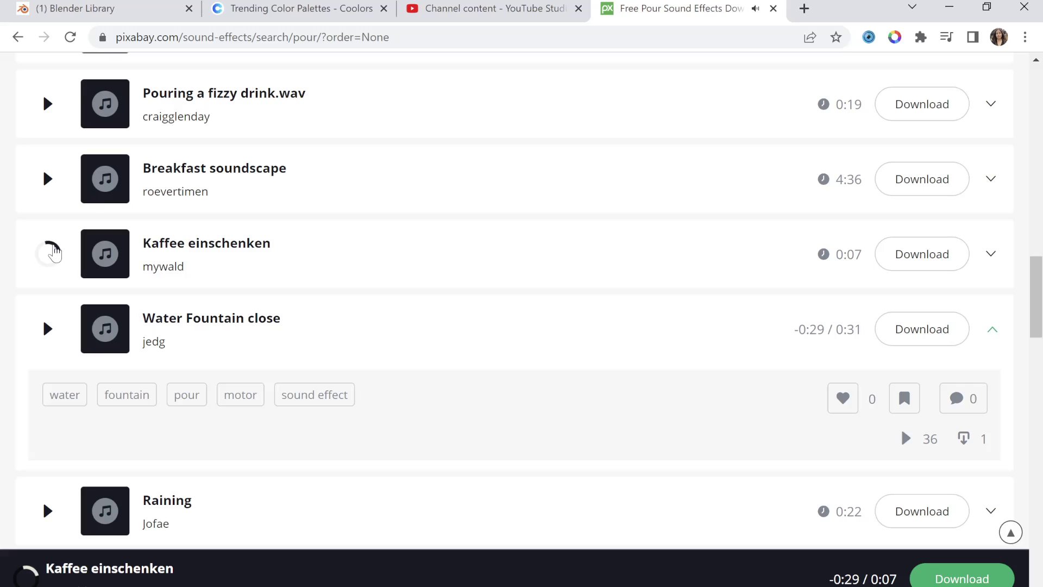
{"action": "scroll", "coordinate": [214, 348], "scroll_direction": "up", "scroll_amount": 10}
{"action": "scroll", "coordinate": [219, 340], "scroll_direction": "up", "scroll_amount": 10}
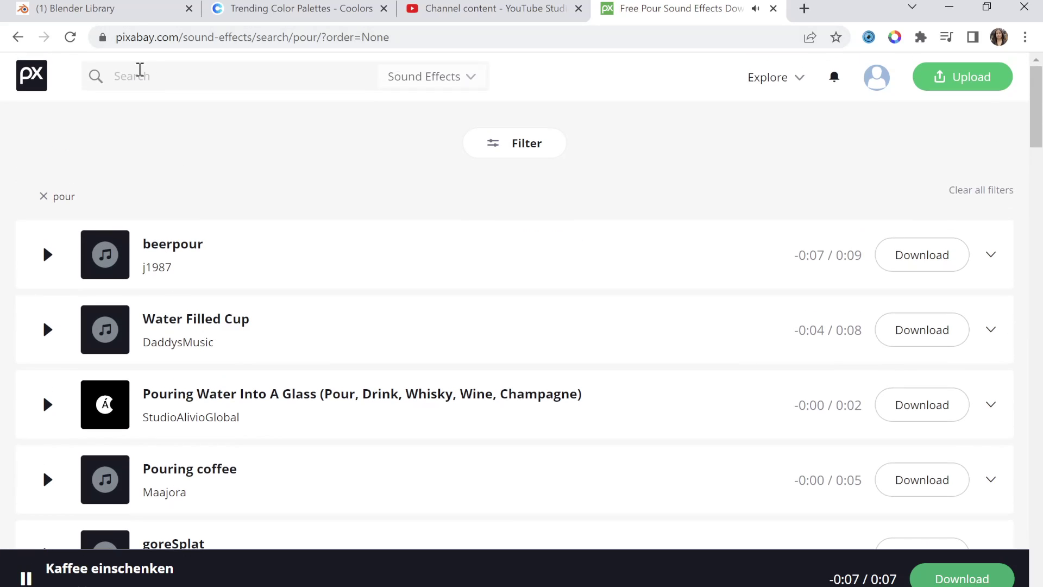
Search Pixabay for 'milk pour' and play the steaming milk latte maker sound.
{"action": "type", "text": "milk pour"}
{"action": "key", "text": "Return"}
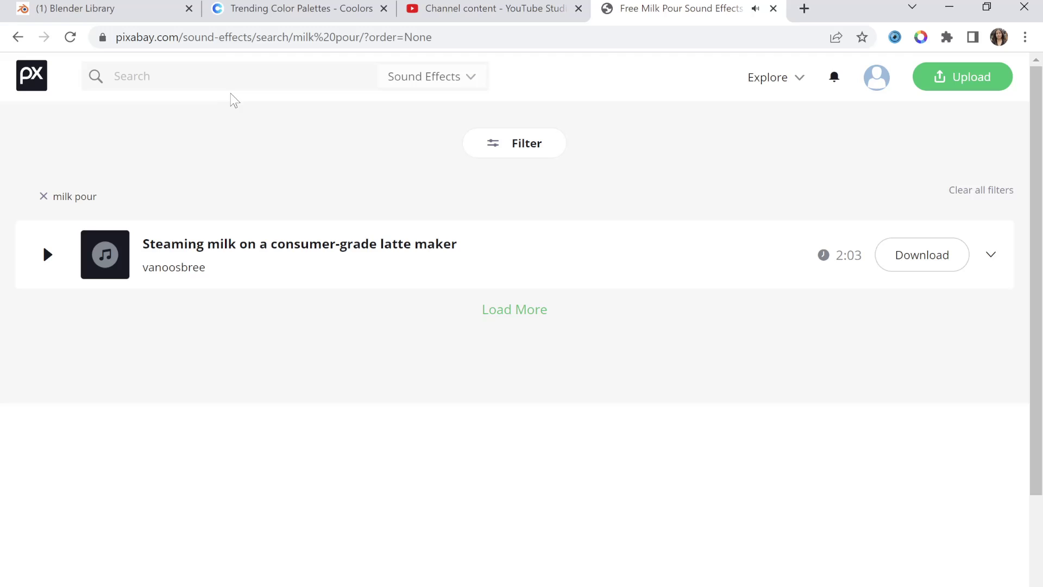
{"action": "left_click", "coordinate": [48, 255]}
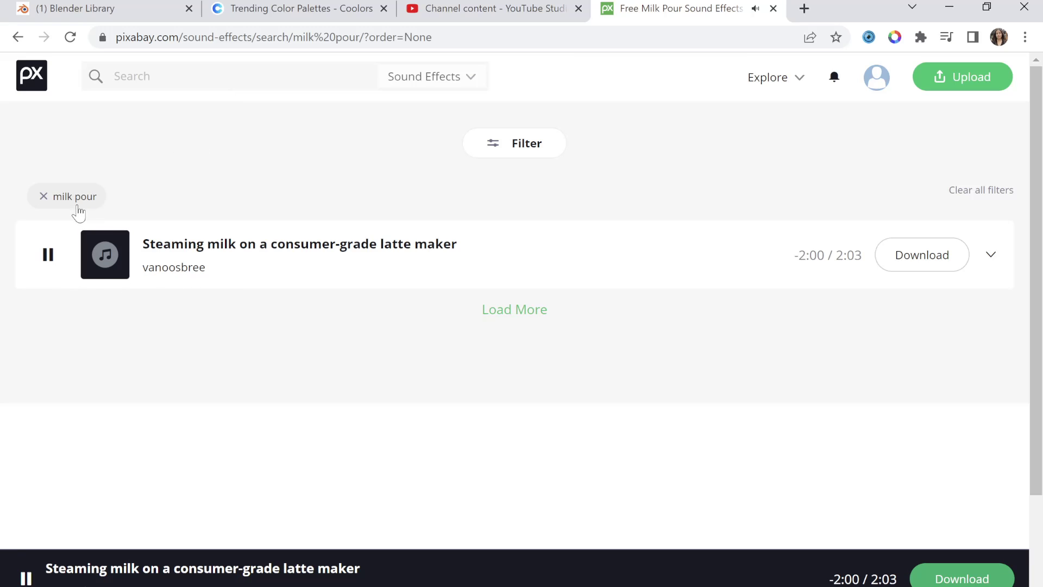
Remove the milk filter, rerun the 'pour' search and play the Filling Teapot sound.
{"action": "left_click", "coordinate": [62, 199]}
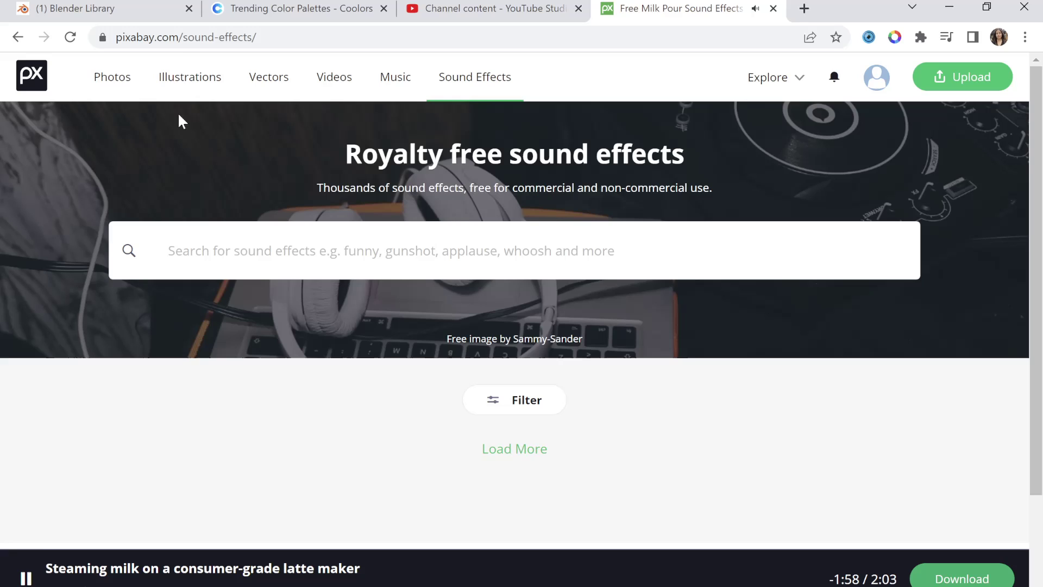
{"action": "left_click", "coordinate": [18, 37]}
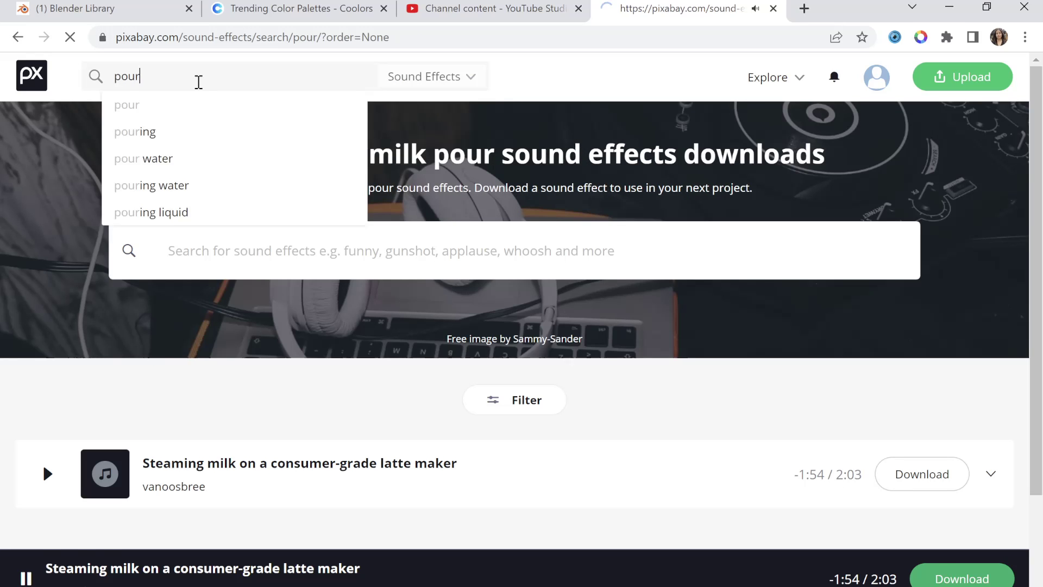
{"action": "key", "text": "Return"}
{"action": "scroll", "coordinate": [103, 358], "scroll_direction": "down", "scroll_amount": 15}
{"action": "scroll", "coordinate": [100, 359], "scroll_direction": "down", "scroll_amount": 5}
{"action": "scroll", "coordinate": [102, 350], "scroll_direction": "down", "scroll_amount": 10}
{"action": "scroll", "coordinate": [76, 261], "scroll_direction": "down", "scroll_amount": 10}
{"action": "left_click", "coordinate": [47, 223]}
Audition Pouring water, Poring whisky in the glass, Glug Glug and the 'pouring' sound.
{"action": "scroll", "coordinate": [47, 228], "scroll_direction": "down", "scroll_amount": 10}
{"action": "left_click", "coordinate": [48, 212]}
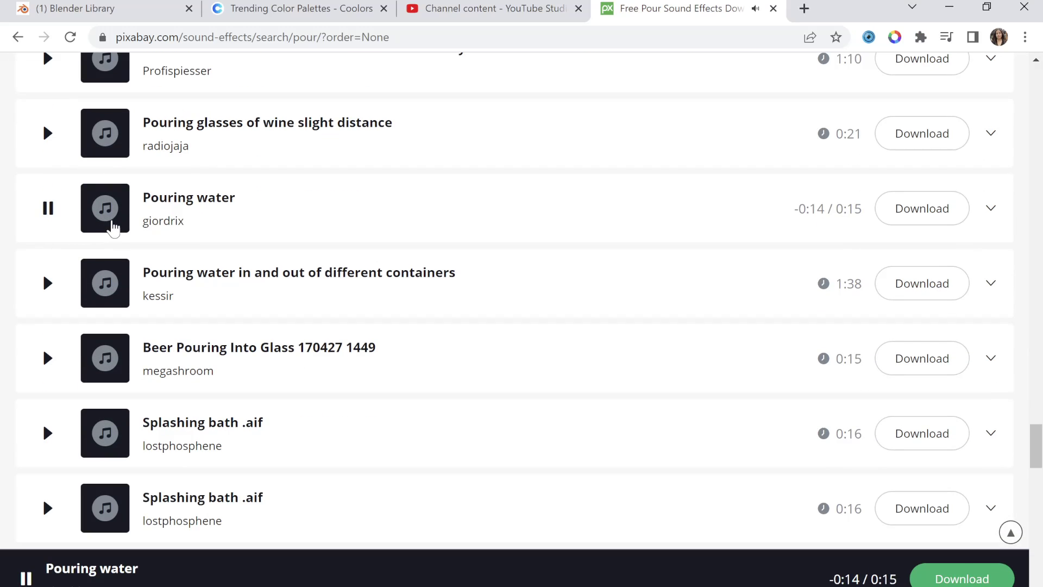
{"action": "scroll", "coordinate": [106, 228], "scroll_direction": "down", "scroll_amount": 9}
{"action": "scroll", "coordinate": [108, 234], "scroll_direction": "down", "scroll_amount": 2}
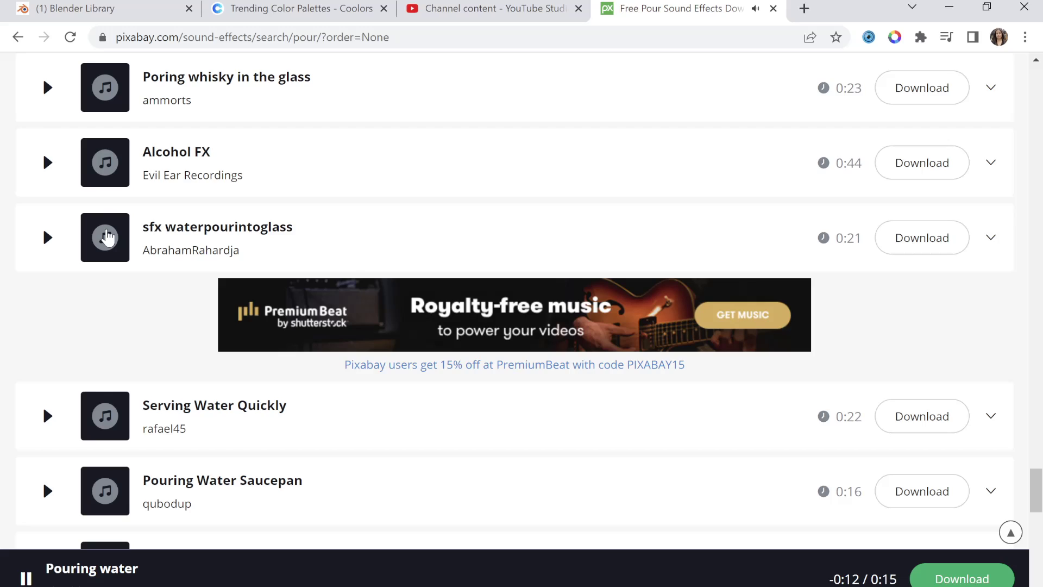
{"action": "scroll", "coordinate": [107, 239], "scroll_direction": "up", "scroll_amount": 2}
{"action": "left_click", "coordinate": [48, 169]}
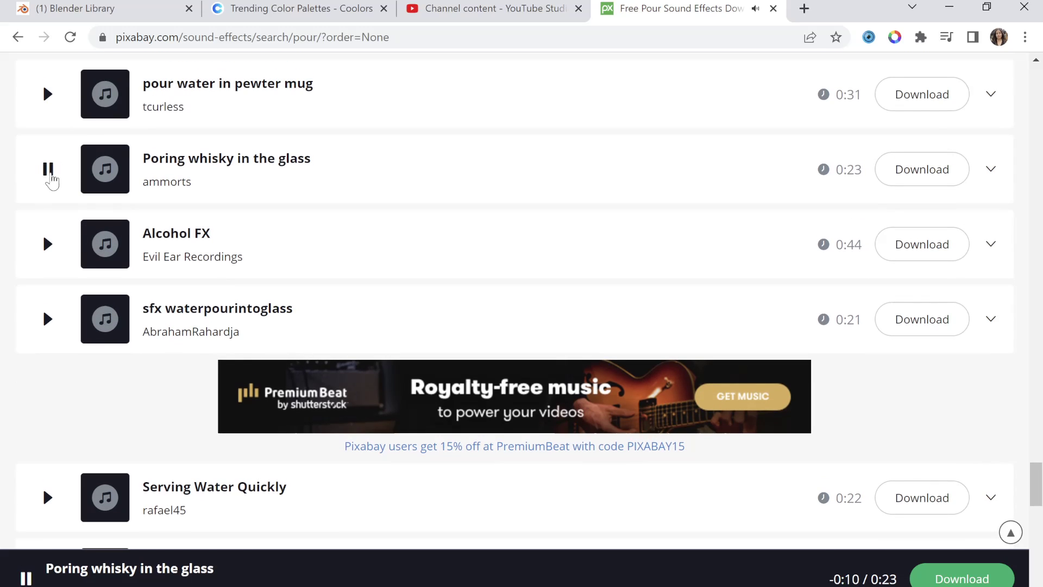
{"action": "scroll", "coordinate": [49, 179], "scroll_direction": "down", "scroll_amount": 12}
{"action": "scroll", "coordinate": [49, 181], "scroll_direction": "up", "scroll_amount": 3}
{"action": "left_click", "coordinate": [48, 300]}
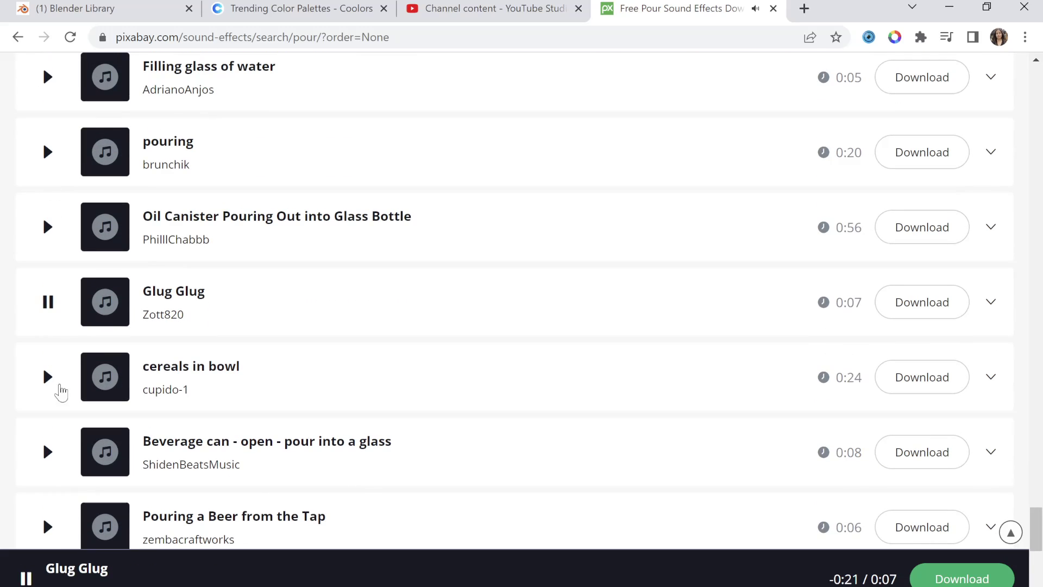
{"action": "left_click", "coordinate": [47, 151]}
{"action": "scroll", "coordinate": [106, 204], "scroll_direction": "up", "scroll_amount": 3}
{"action": "scroll", "coordinate": [110, 201], "scroll_direction": "down", "scroll_amount": 1}
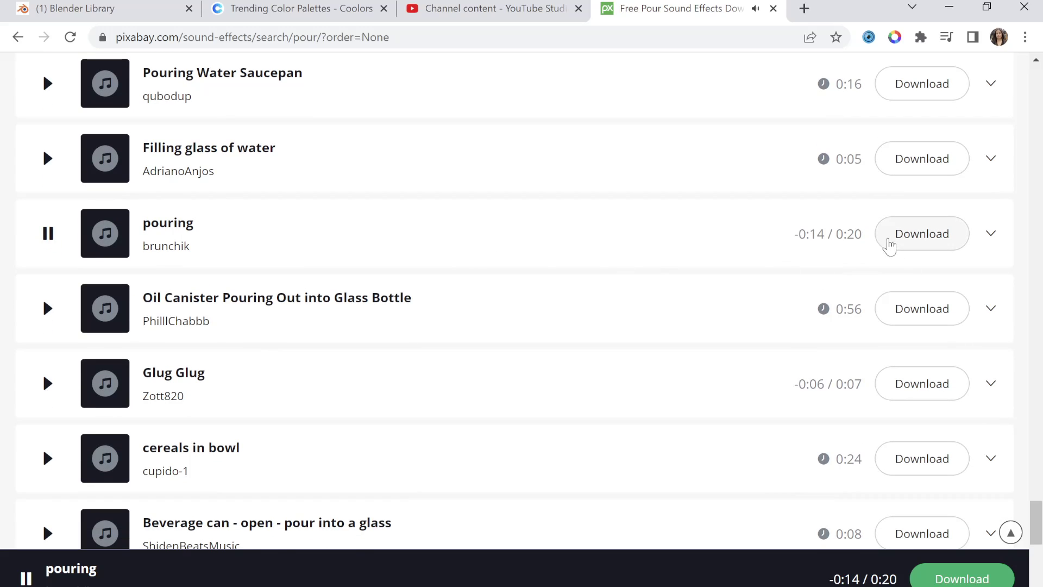
Download the 'pouring' sound as pouring-30588.mp3, minimise Chrome and return to Premiere Pro.
{"action": "left_click", "coordinate": [889, 246]}
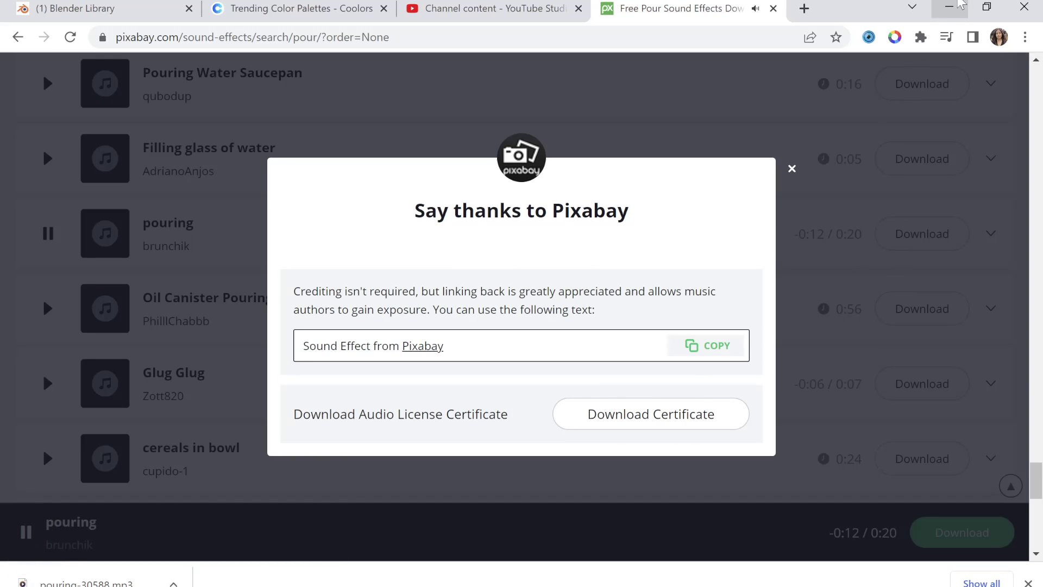
{"action": "left_click", "coordinate": [960, 4]}
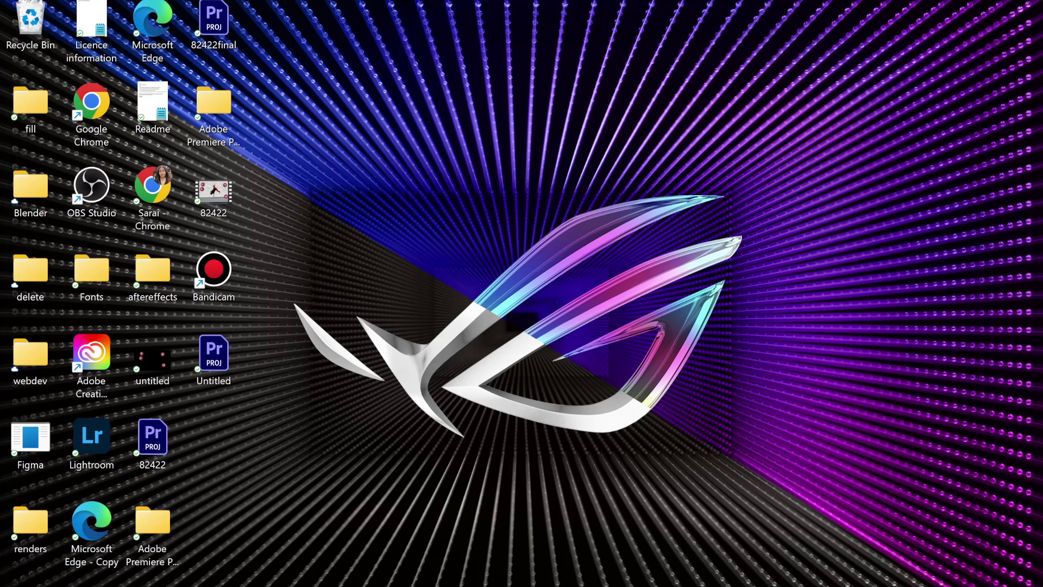
{"action": "mouse_move", "coordinate": [762, 586]}
{"action": "key", "text": "alt+Tab"}
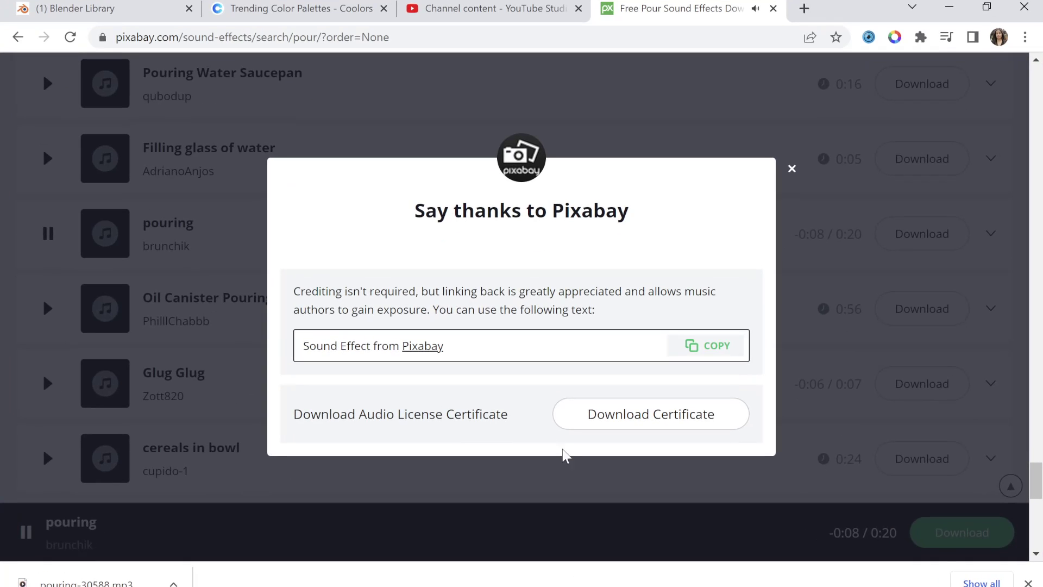
{"action": "left_click", "coordinate": [950, 7]}
{"action": "mouse_move", "coordinate": [762, 585]}
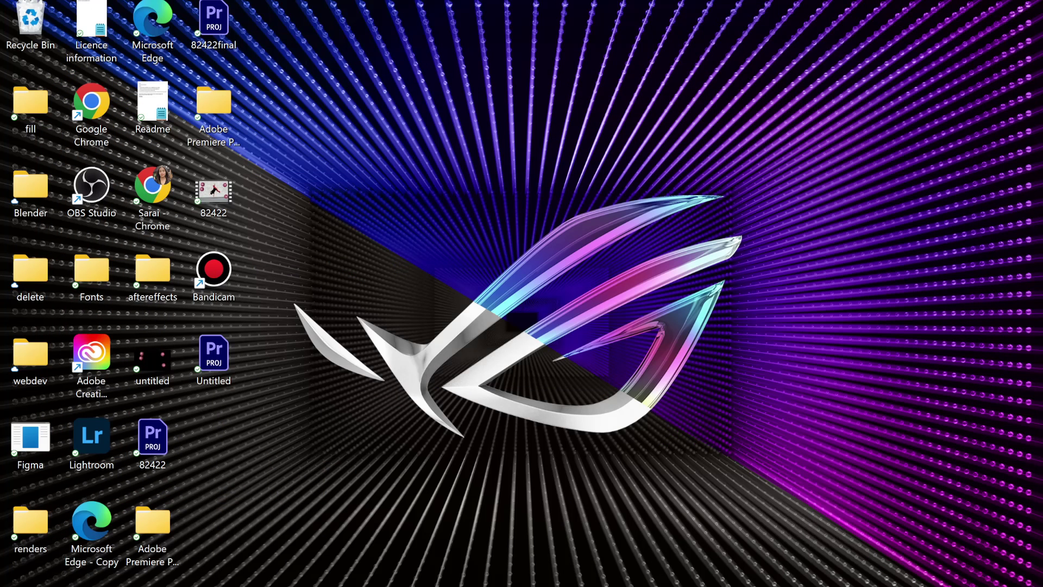
{"action": "key", "text": "alt+Tab"}
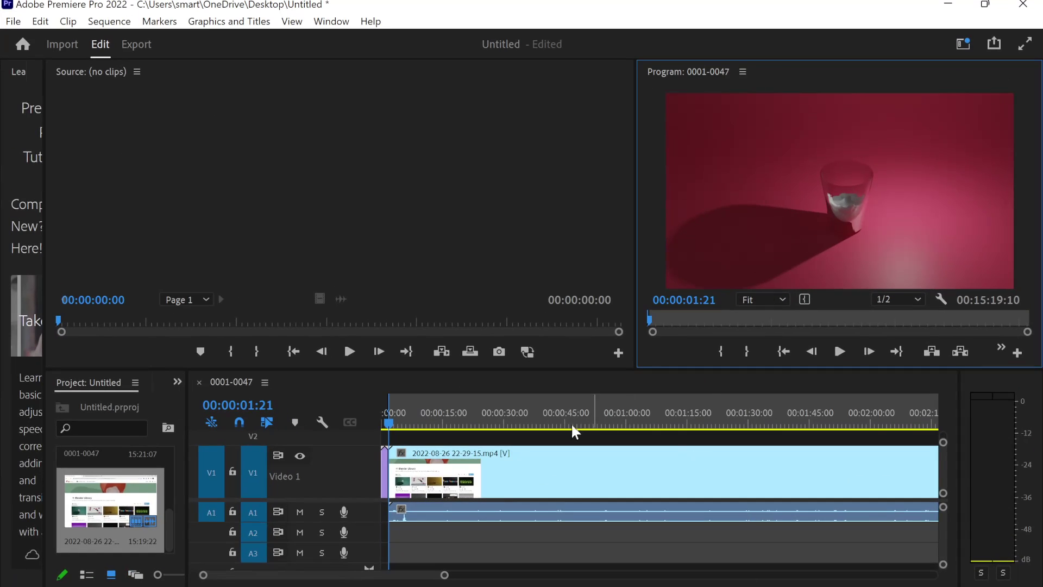
Import pouring-30588.mp3 from Downloads and place it at the start of track A1.
{"action": "scroll", "coordinate": [155, 489], "scroll_direction": "up", "scroll_amount": 5}
{"action": "left_click", "coordinate": [156, 431]}
{"action": "right_click", "coordinate": [158, 403]}
{"action": "left_click", "coordinate": [223, 207]}
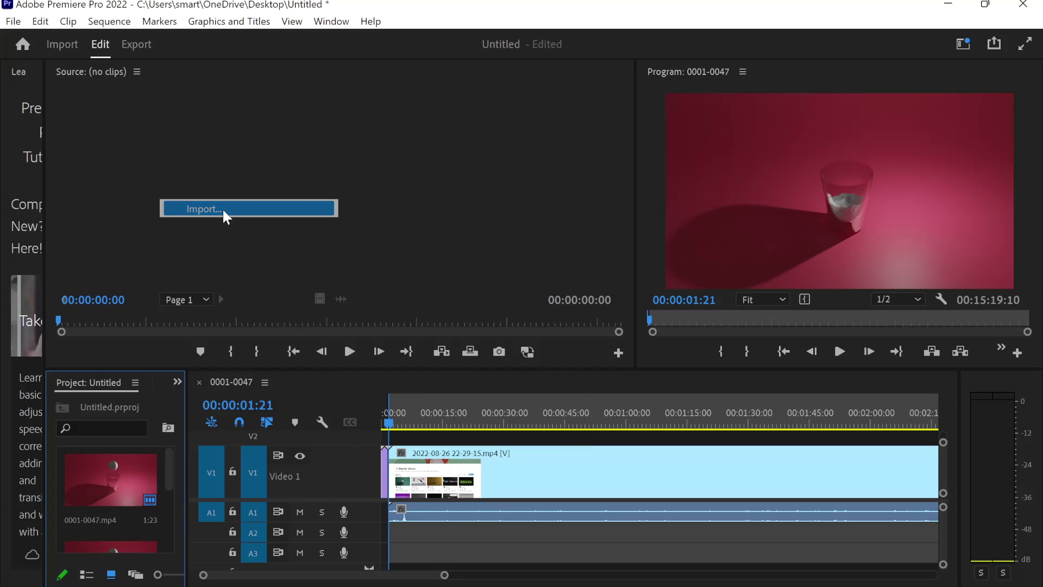
{"action": "left_click", "coordinate": [75, 189]}
{"action": "double_click", "coordinate": [174, 176]}
{"action": "left_click_drag", "start_coordinate": [124, 509], "coordinate": [381, 514]}
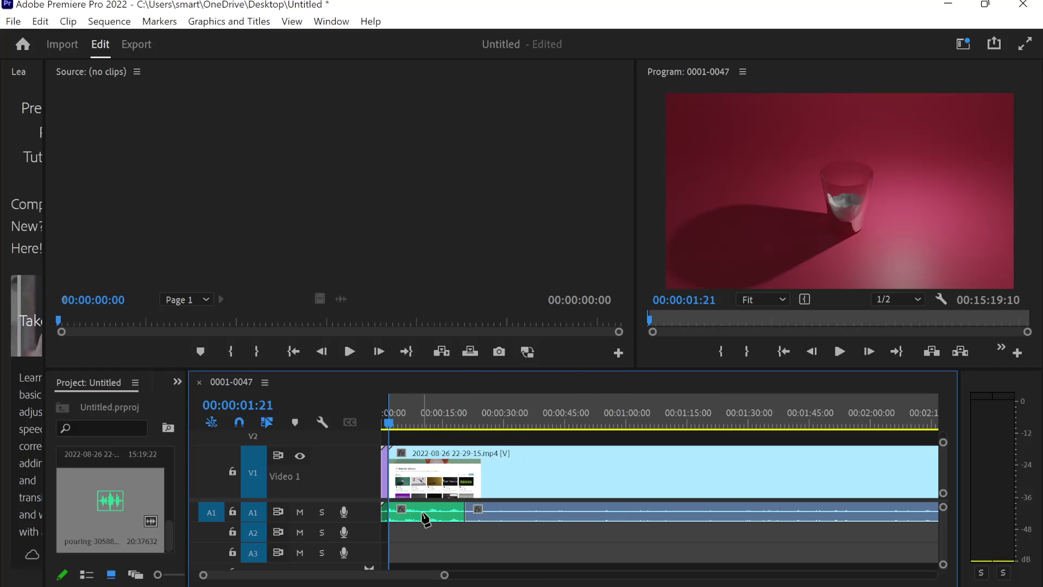
{"action": "right_click", "coordinate": [405, 509]}
Cut the pouring clip out of A1 and select the remaining audio clip.
{"action": "key", "text": "Escape"}
{"action": "right_click", "coordinate": [428, 513]}
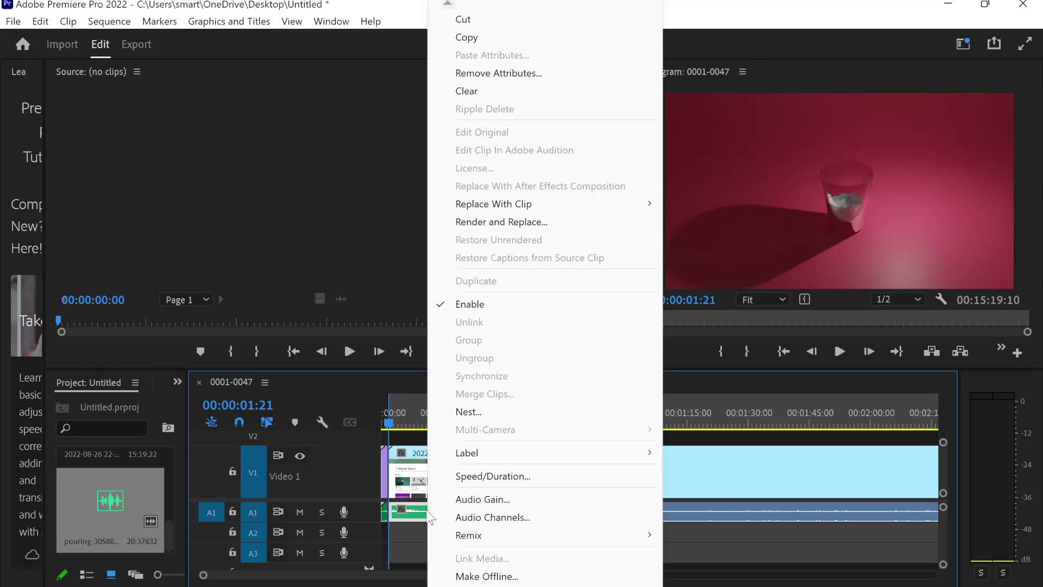
{"action": "left_click", "coordinate": [480, 19]}
{"action": "left_click", "coordinate": [474, 514]}
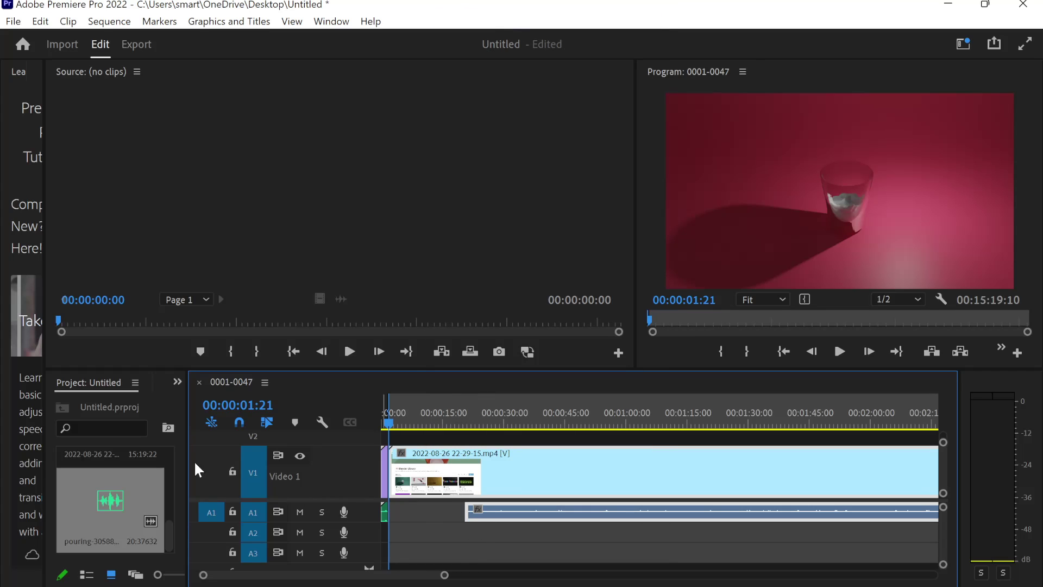
Show the Tools panel, pick Rate Stretch, select the A1 gap and preview playback.
{"action": "left_click", "coordinate": [177, 381]}
{"action": "left_click", "coordinate": [187, 412]}
{"action": "left_click", "coordinate": [159, 408]}
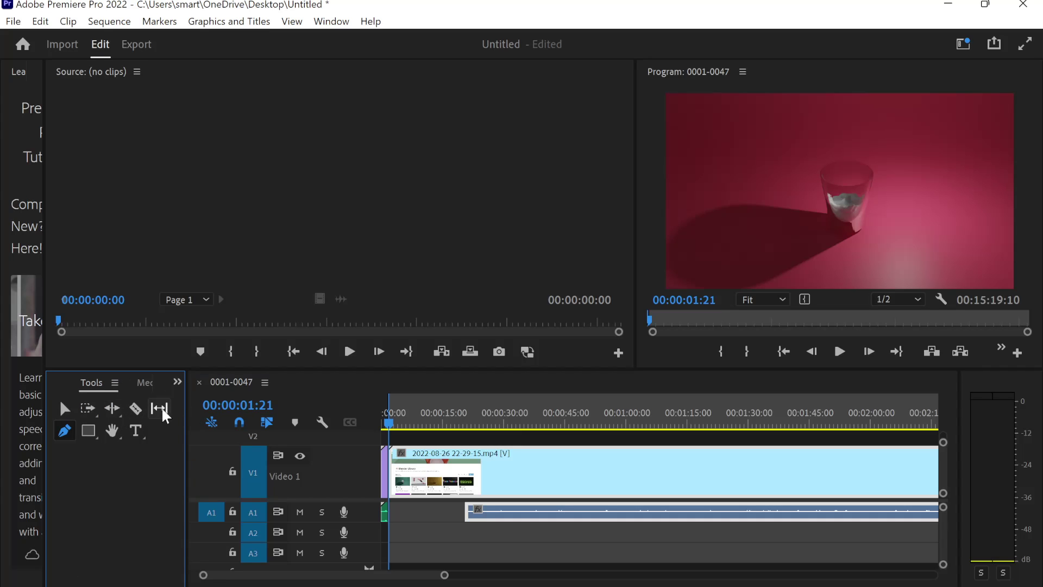
{"action": "left_click", "coordinate": [441, 511]}
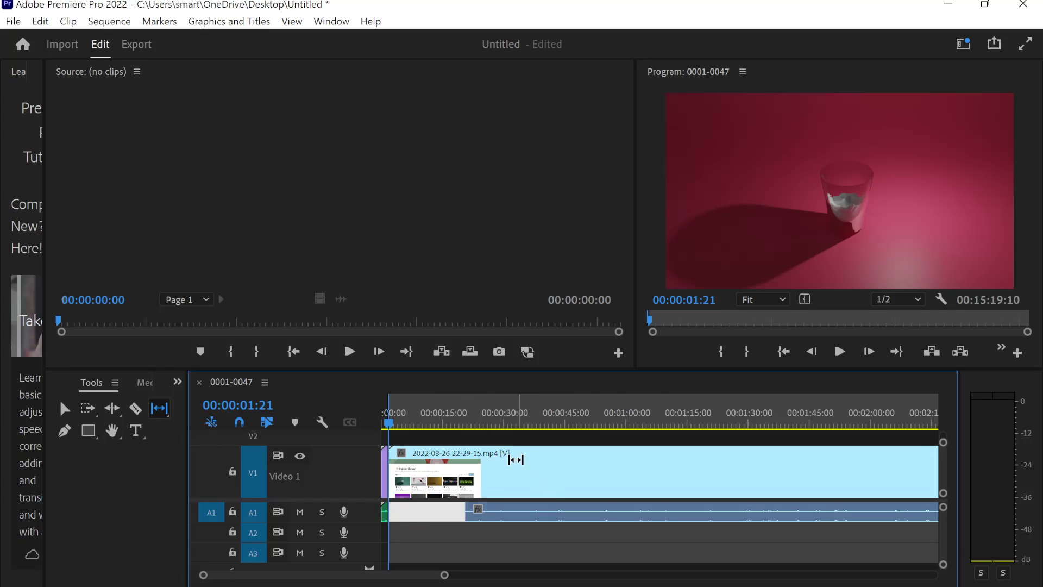
{"action": "left_click", "coordinate": [839, 352]}
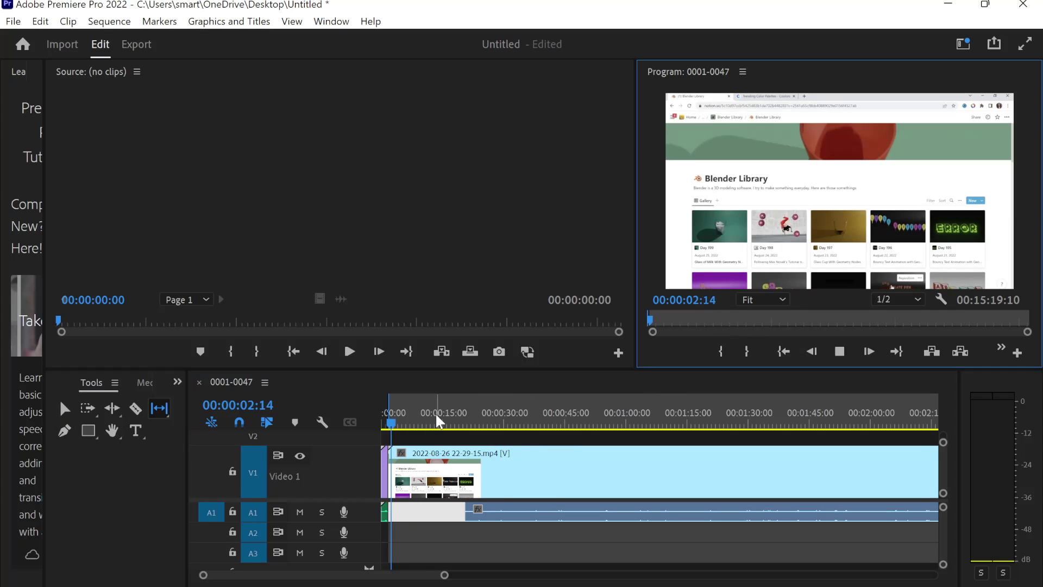
{"action": "left_click", "coordinate": [839, 352]}
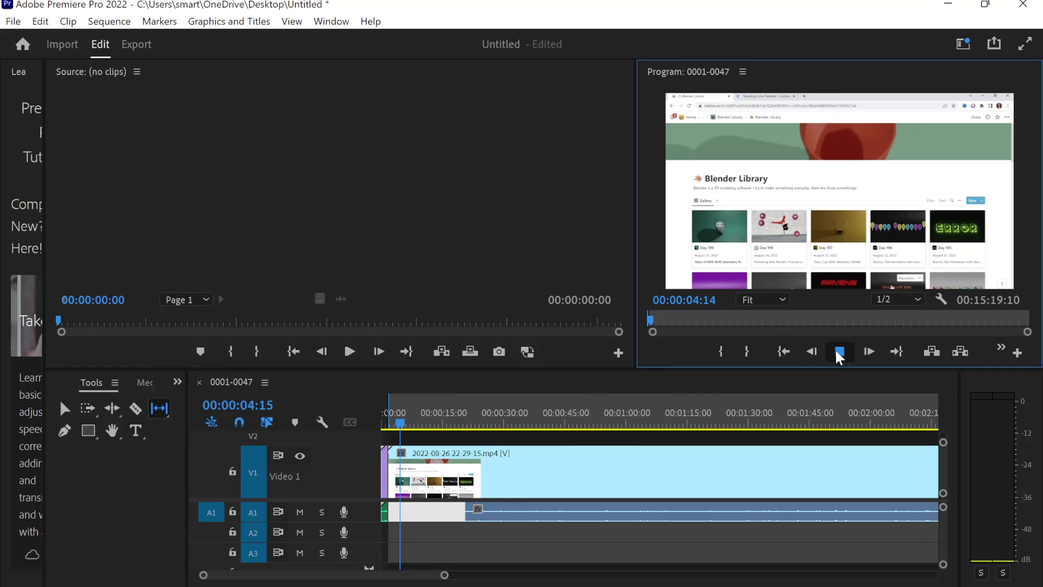
{"action": "left_click", "coordinate": [478, 515]}
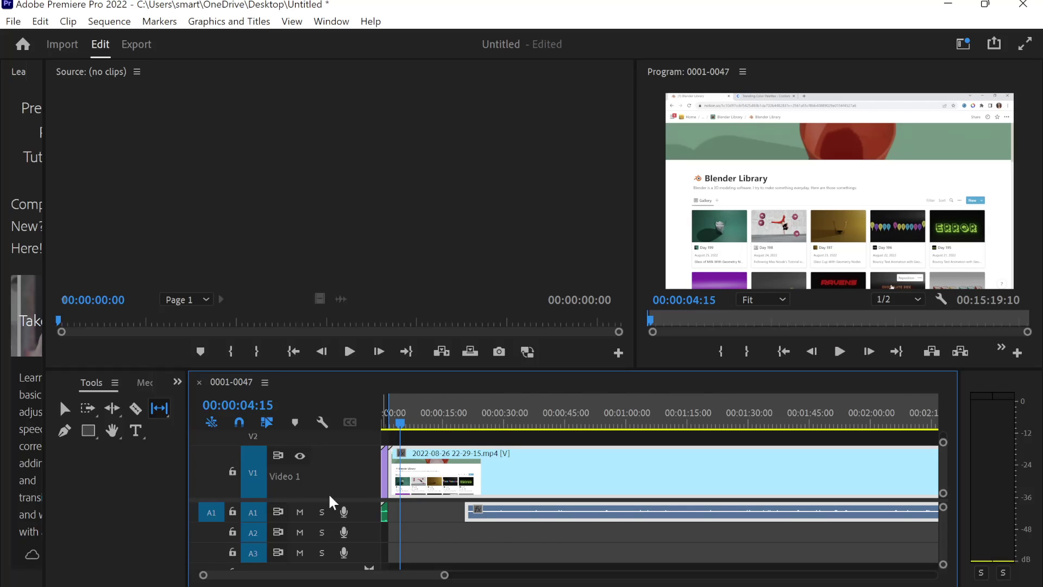
Shift the V1/A1 clips with Track Select Forward, then drag the A1 audio earlier with Selection.
{"action": "left_click", "coordinate": [112, 408]}
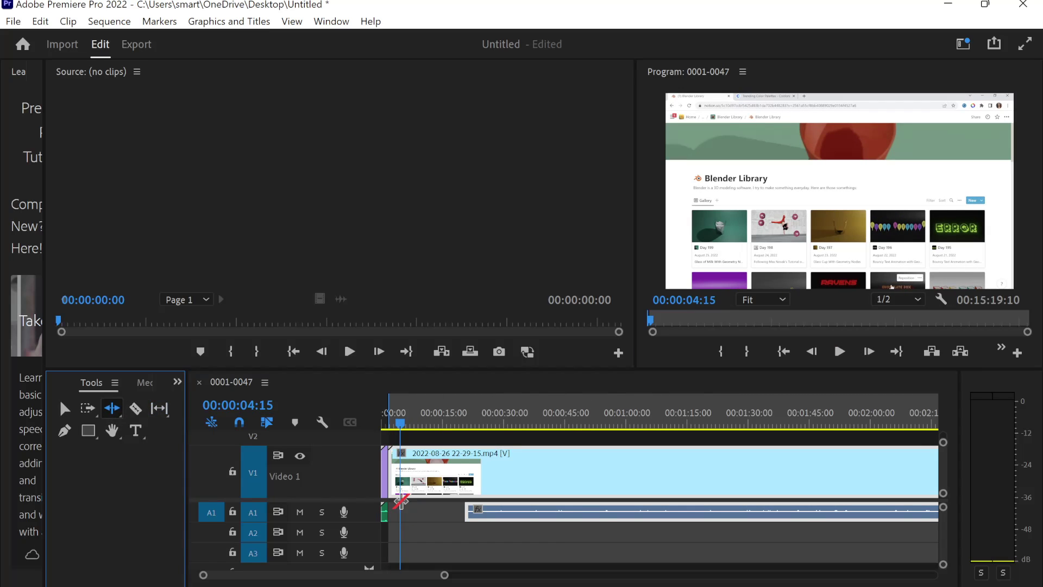
{"action": "left_click", "coordinate": [458, 515]}
{"action": "left_click", "coordinate": [87, 408]}
{"action": "left_click_drag", "start_coordinate": [451, 514], "coordinate": [406, 513]}
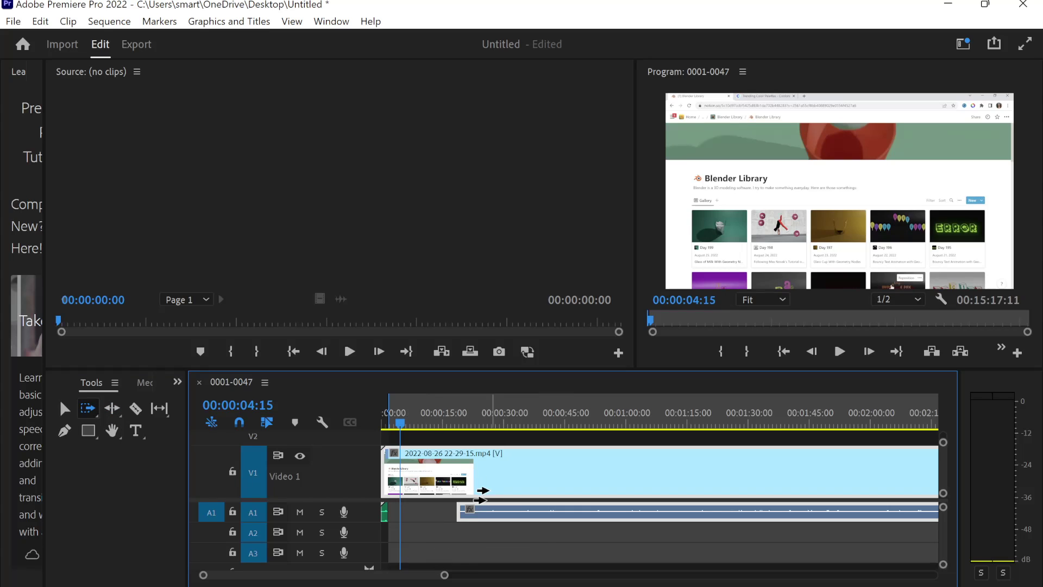
{"action": "left_click_drag", "start_coordinate": [477, 512], "coordinate": [486, 516]}
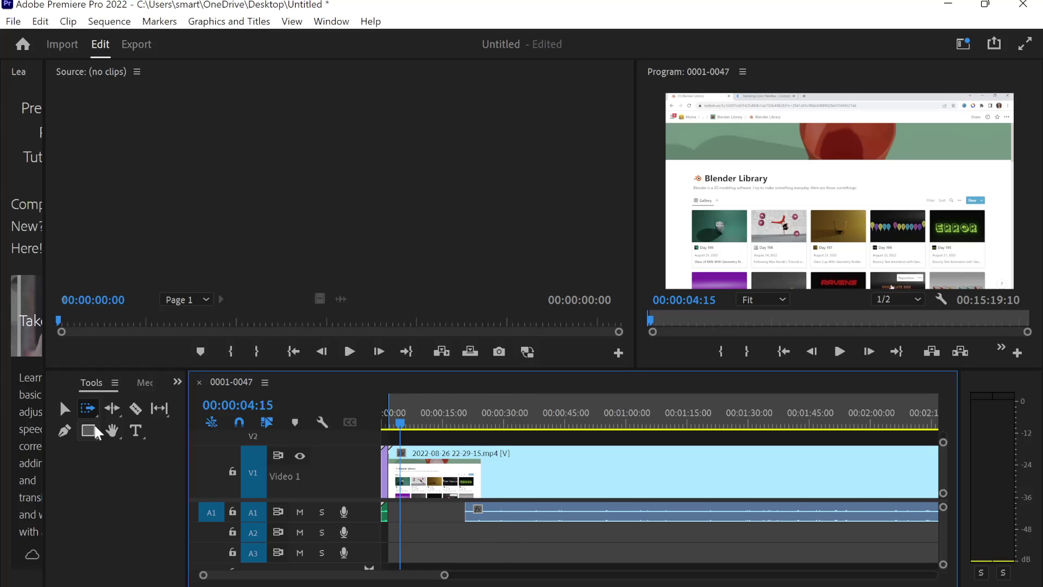
{"action": "left_click", "coordinate": [72, 409]}
{"action": "left_click", "coordinate": [507, 516]}
{"action": "mouse_move", "coordinate": [508, 516]}
{"action": "left_mouse_down"}
{"action": "mouse_move", "coordinate": [399, 525]}
{"action": "mouse_move", "coordinate": [389, 507]}
{"action": "mouse_move", "coordinate": [399, 512]}
{"action": "left_mouse_up"}
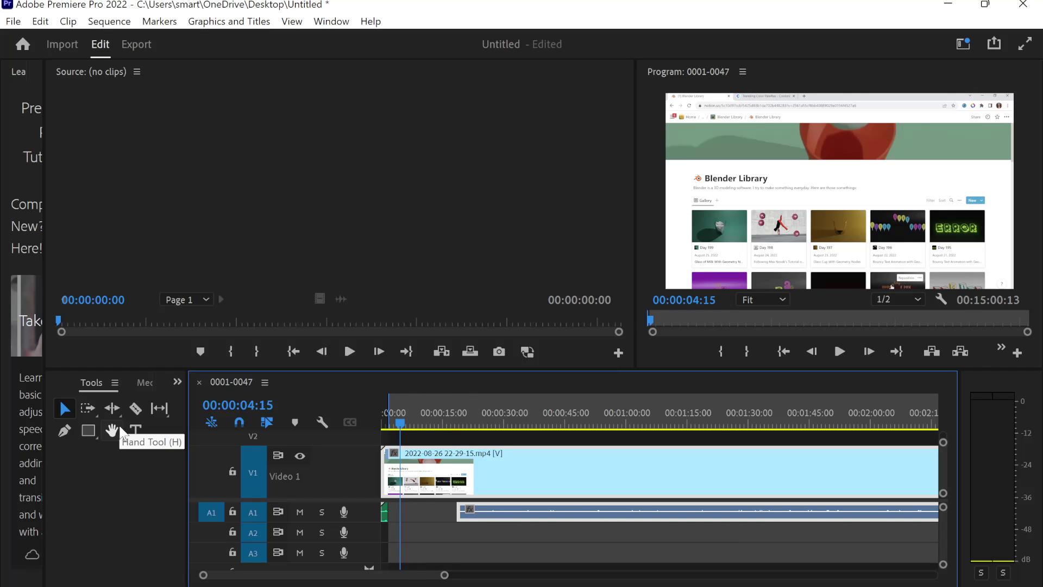
Try the Hand, Razor, Track Select Forward, Ripple Edit and Slip tools on the A1 gap.
{"action": "left_click", "coordinate": [114, 431]}
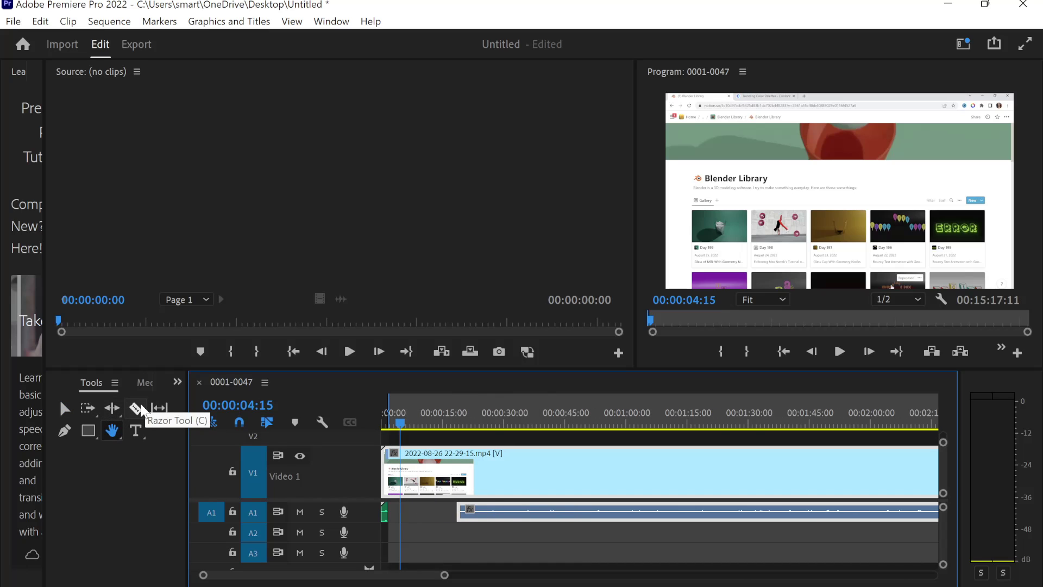
{"action": "left_click", "coordinate": [143, 411]}
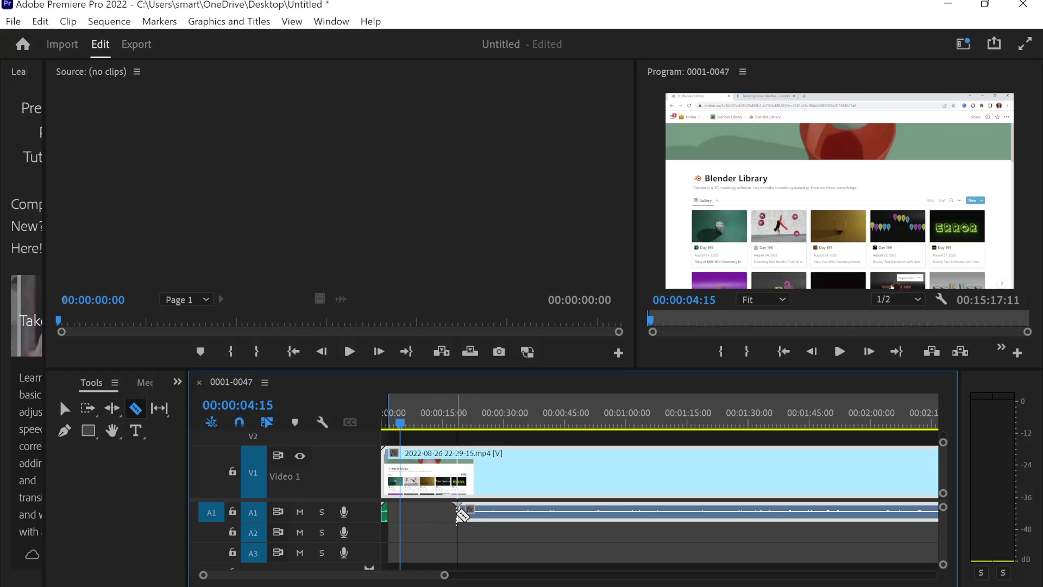
{"action": "left_click", "coordinate": [96, 412]}
{"action": "left_click", "coordinate": [466, 512]}
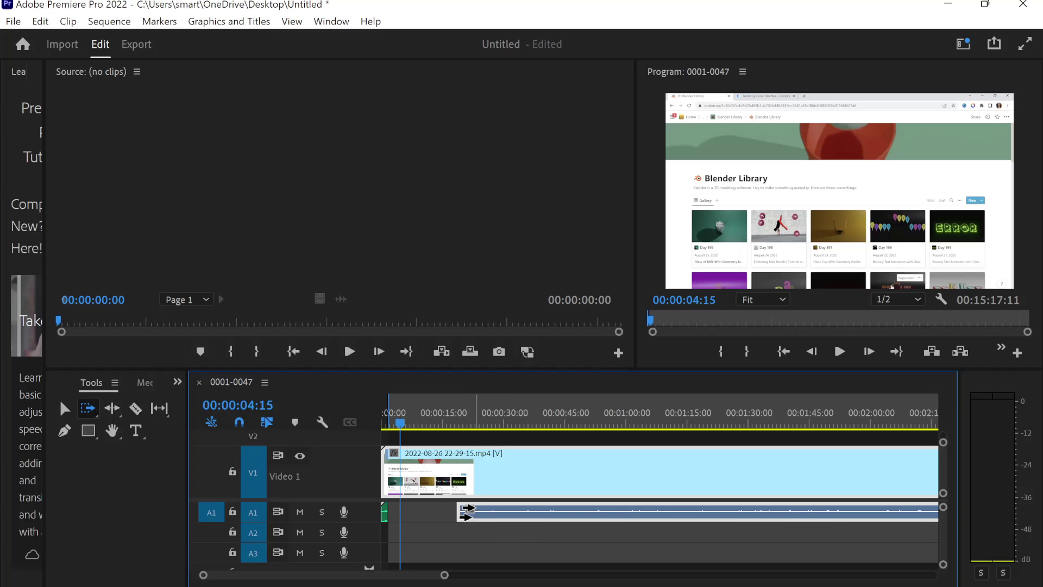
{"action": "left_click_drag", "start_coordinate": [475, 512], "coordinate": [401, 511]}
{"action": "left_click", "coordinate": [112, 407]}
{"action": "left_click", "coordinate": [404, 510]}
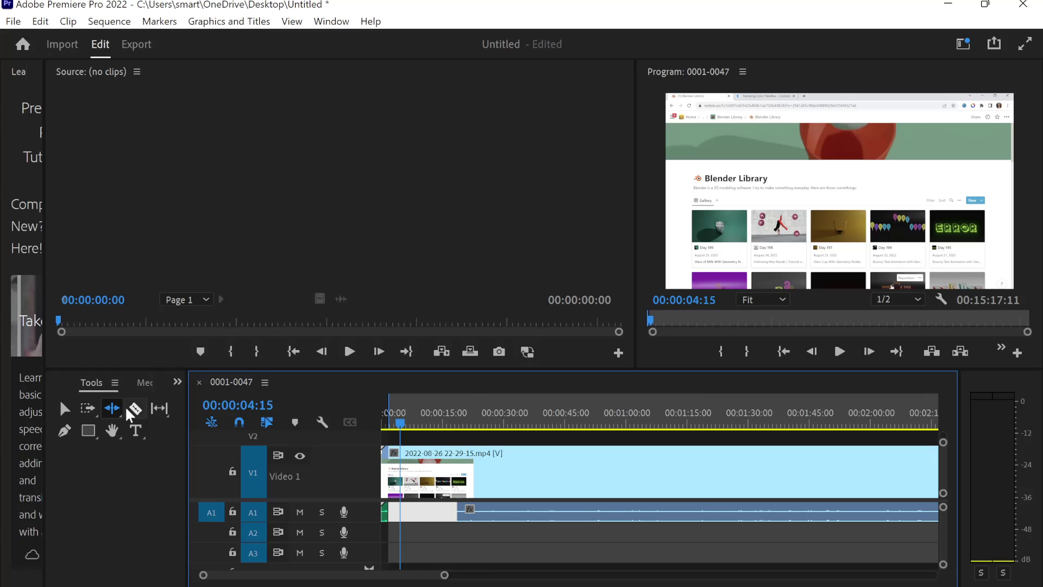
{"action": "left_click", "coordinate": [160, 408]}
{"action": "left_click", "coordinate": [455, 514]}
{"action": "left_click", "coordinate": [452, 513]}
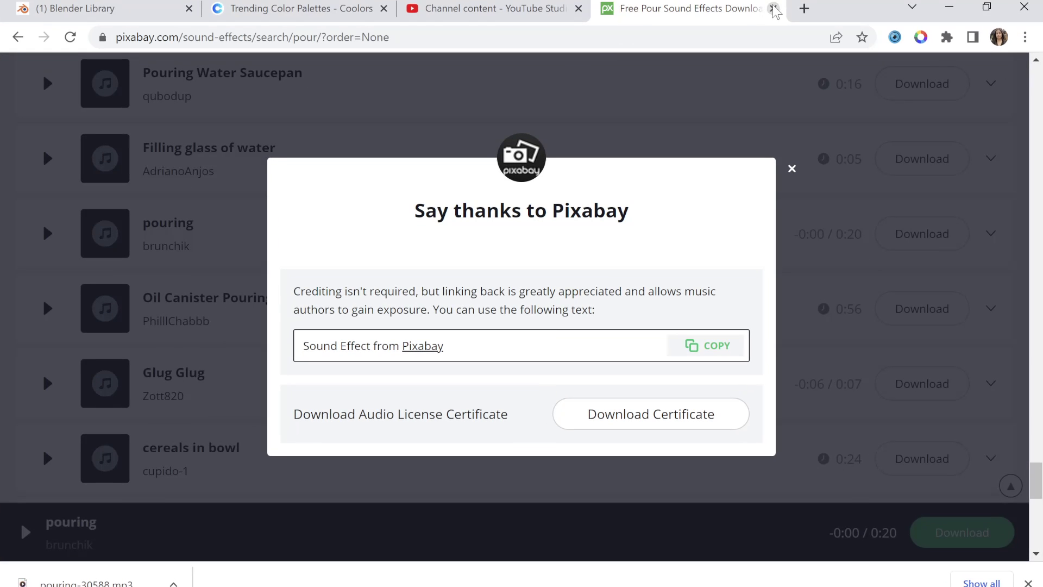
In a new tab, search Google for 'how to move a track forward in premiere pro'.
{"action": "left_click", "coordinate": [812, 12]}
{"action": "type", "text": "ho"}
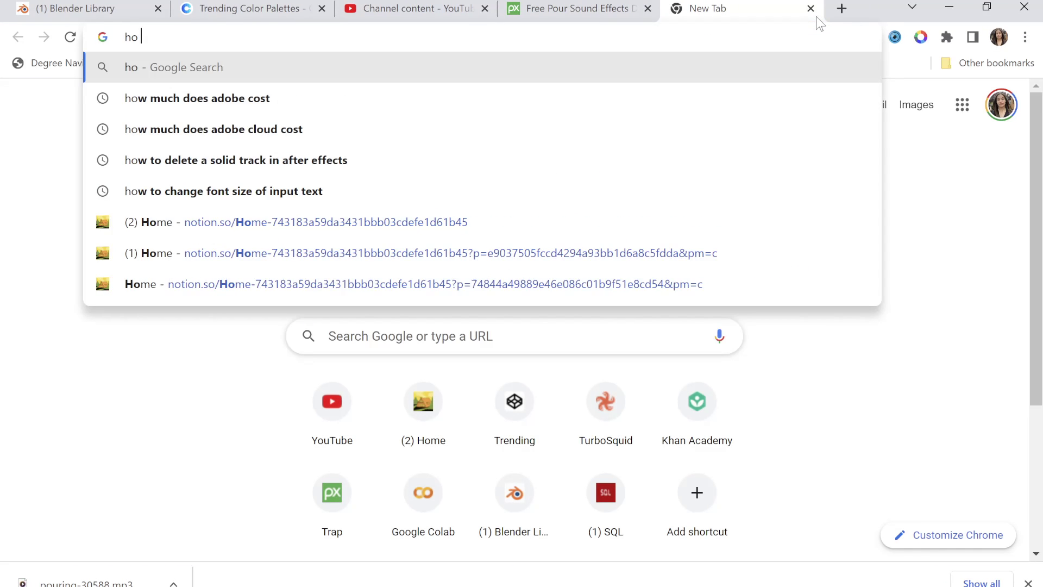
{"action": "type", "text": " to"}
{"action": "key", "text": "BackSpace"}
{"action": "key", "text": "BackSpace"}
{"action": "key", "text": "BackSpace"}
{"action": "type", "text": "w o=t"}
{"action": "key", "text": "BackSpace"}
{"action": "key", "text": "BackSpace"}
{"action": "key", "text": "BackSpace"}
{"action": "type", "text": "to moce"}
{"action": "key", "text": "BackSpace"}
{"action": "key", "text": "BackSpace"}
{"action": "key", "text": "BackSpace"}
{"action": "type", "text": "ve a"}
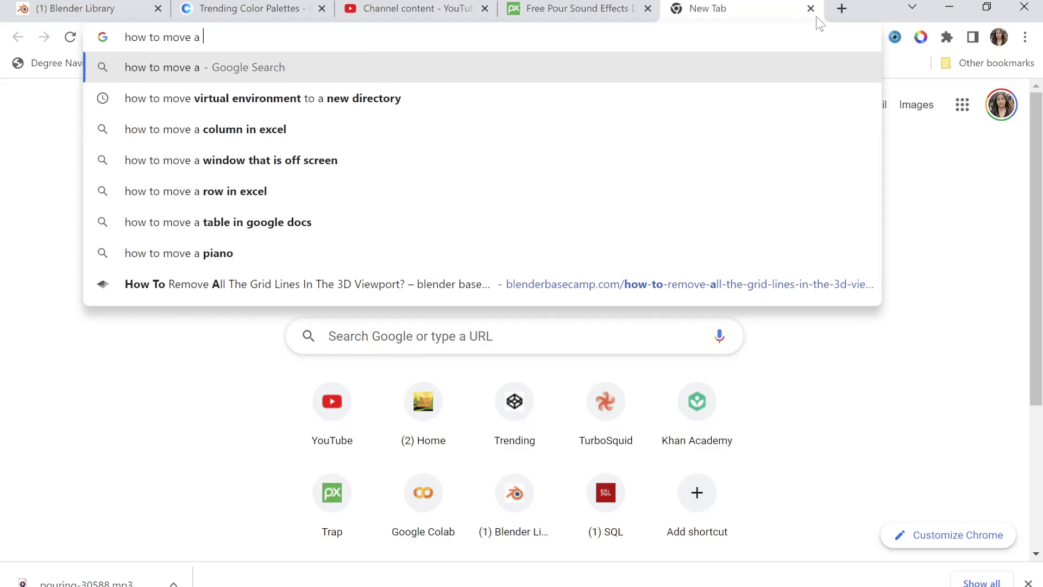
{"action": "type", "text": " track forwad"}
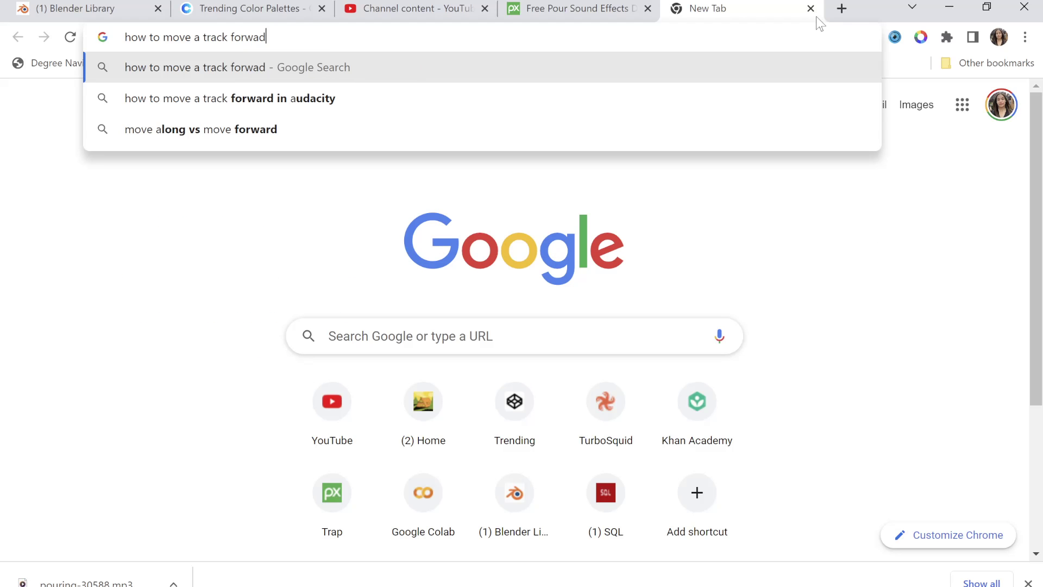
{"action": "key", "text": "BackSpace"}
{"action": "key", "text": "BackSpace"}
{"action": "type", "text": "rd in premier"}
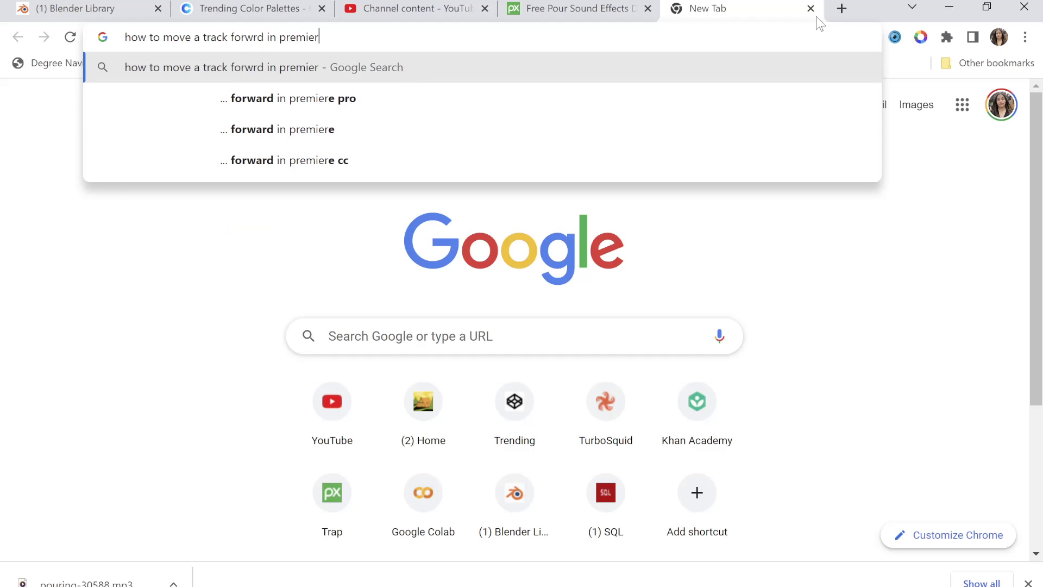
{"action": "type", "text": "e"}
{"action": "key", "text": "Down"}
{"action": "key", "text": "Return"}
Expand the first People also ask question and open the myMusing Track Select Tool article.
{"action": "scroll", "coordinate": [349, 158], "scroll_direction": "down", "scroll_amount": 3}
{"action": "scroll", "coordinate": [273, 240], "scroll_direction": "down", "scroll_amount": 4}
{"action": "scroll", "coordinate": [273, 240], "scroll_direction": "down", "scroll_amount": 2}
{"action": "left_click", "coordinate": [227, 251]}
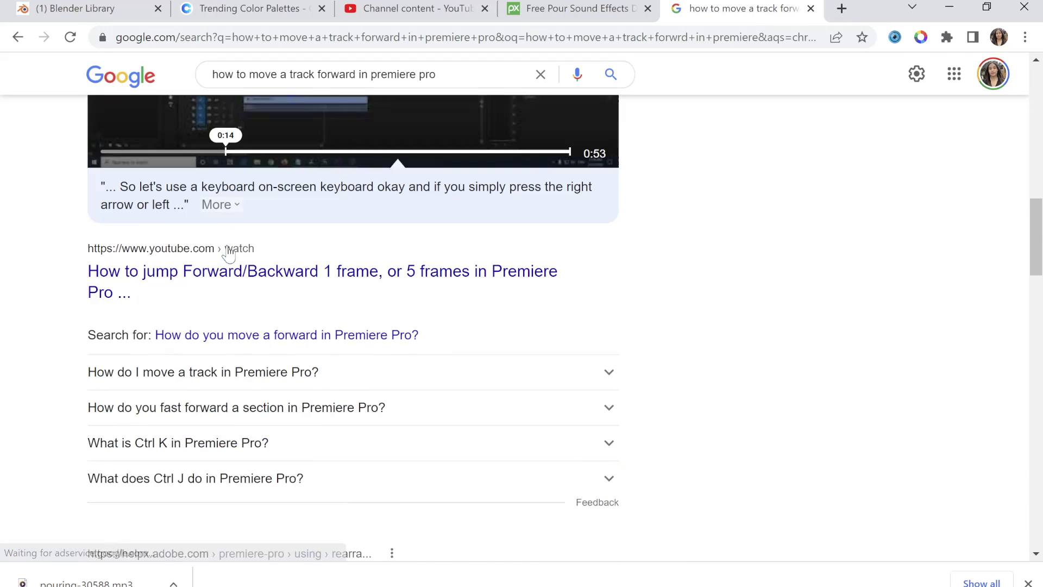
{"action": "scroll", "coordinate": [228, 253], "scroll_direction": "down", "scroll_amount": 8}
{"action": "scroll", "coordinate": [228, 252], "scroll_direction": "down", "scroll_amount": 10}
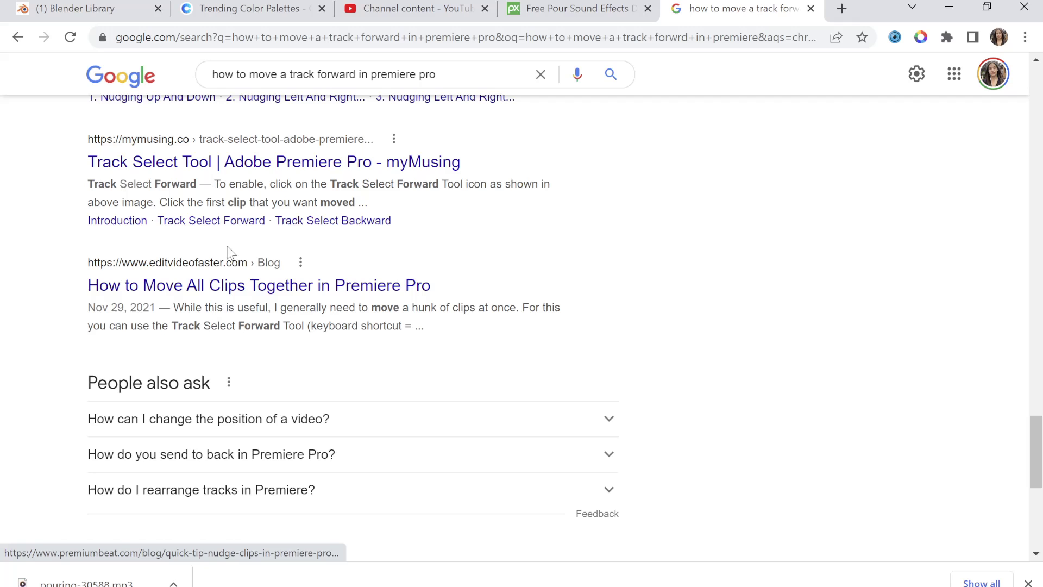
{"action": "left_click", "coordinate": [294, 174]}
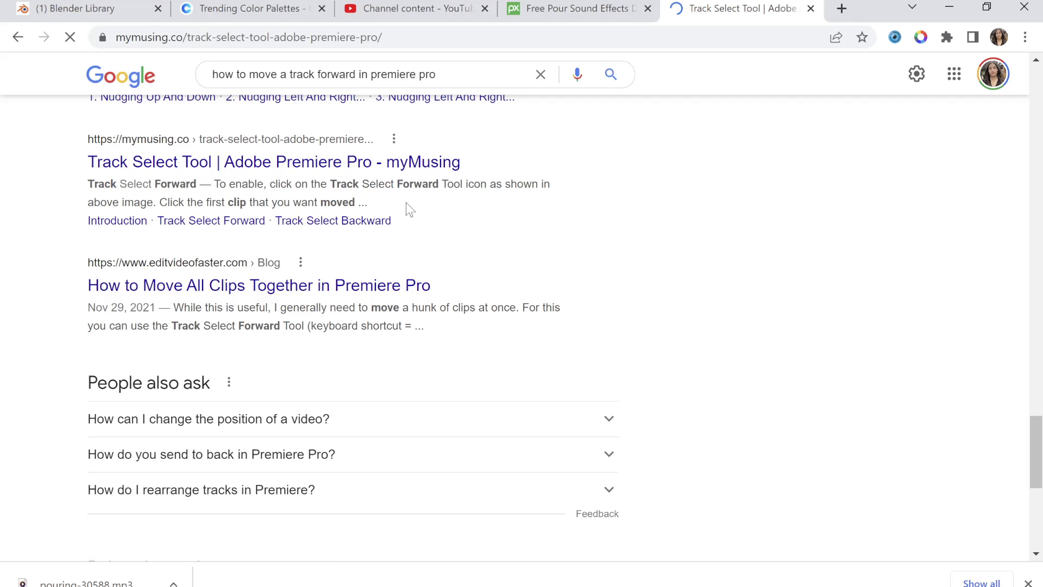
{"action": "scroll", "coordinate": [405, 204], "scroll_direction": "down", "scroll_amount": 7}
{"action": "scroll", "coordinate": [405, 205], "scroll_direction": "down", "scroll_amount": 6}
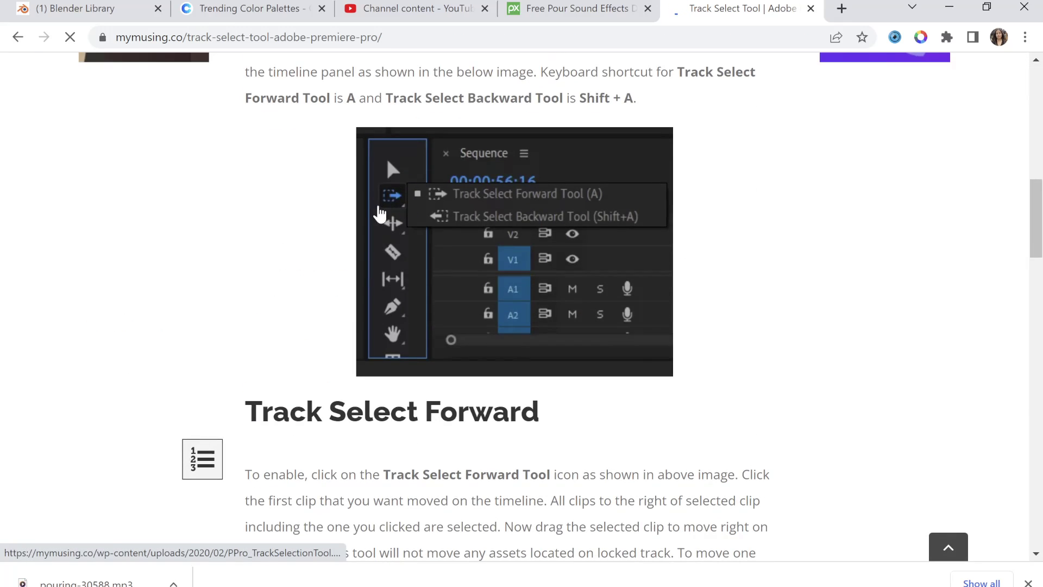
{"action": "scroll", "coordinate": [268, 218], "scroll_direction": "down", "scroll_amount": 6}
{"action": "scroll", "coordinate": [269, 217], "scroll_direction": "down", "scroll_amount": 1}
{"action": "scroll", "coordinate": [266, 214], "scroll_direction": "down", "scroll_amount": 1}
{"action": "scroll", "coordinate": [266, 214], "scroll_direction": "down", "scroll_amount": 2}
{"action": "scroll", "coordinate": [267, 214], "scroll_direction": "down", "scroll_amount": 4}
{"action": "scroll", "coordinate": [267, 214], "scroll_direction": "up", "scroll_amount": 4}
{"action": "left_click_drag", "start_coordinate": [270, 309], "coordinate": [642, 307]}
{"action": "left_click", "coordinate": [723, 304]}
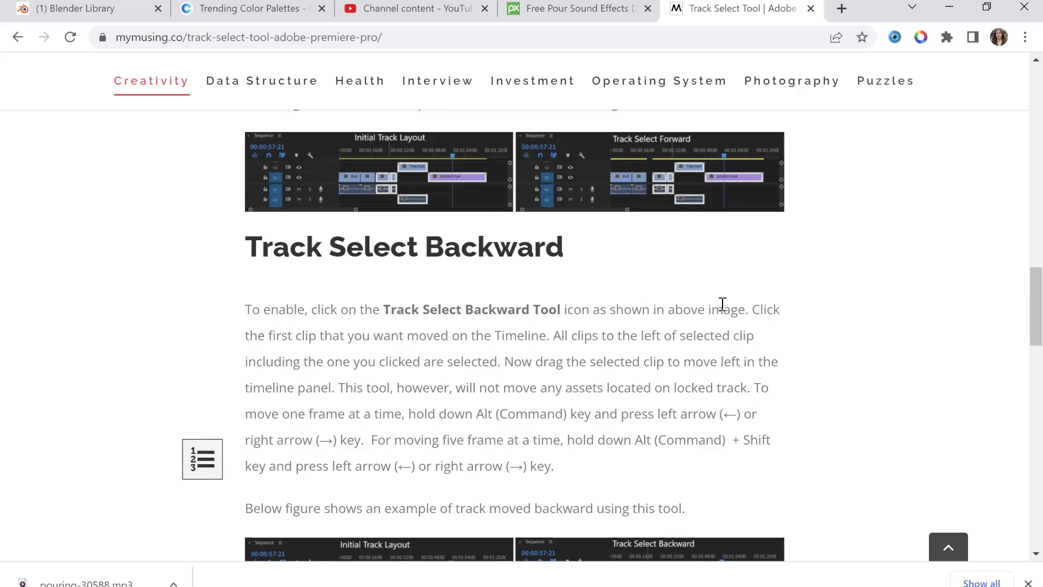
{"action": "left_click_drag", "start_coordinate": [276, 335], "coordinate": [502, 350]}
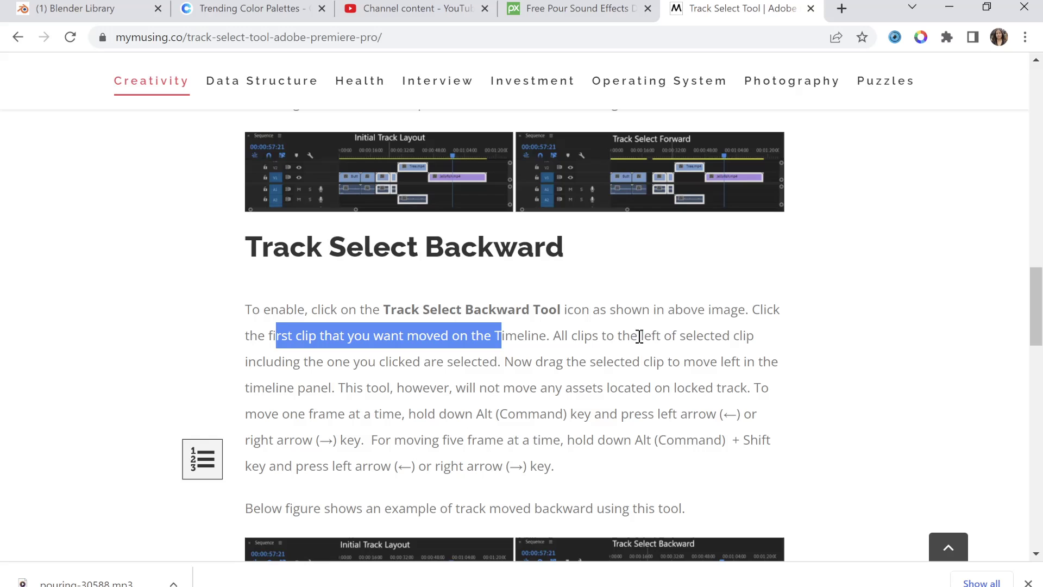
{"action": "left_click_drag", "start_coordinate": [571, 335], "coordinate": [722, 337]}
{"action": "left_click_drag", "start_coordinate": [308, 363], "coordinate": [666, 366]}
{"action": "scroll", "coordinate": [648, 363], "scroll_direction": "down", "scroll_amount": 7}
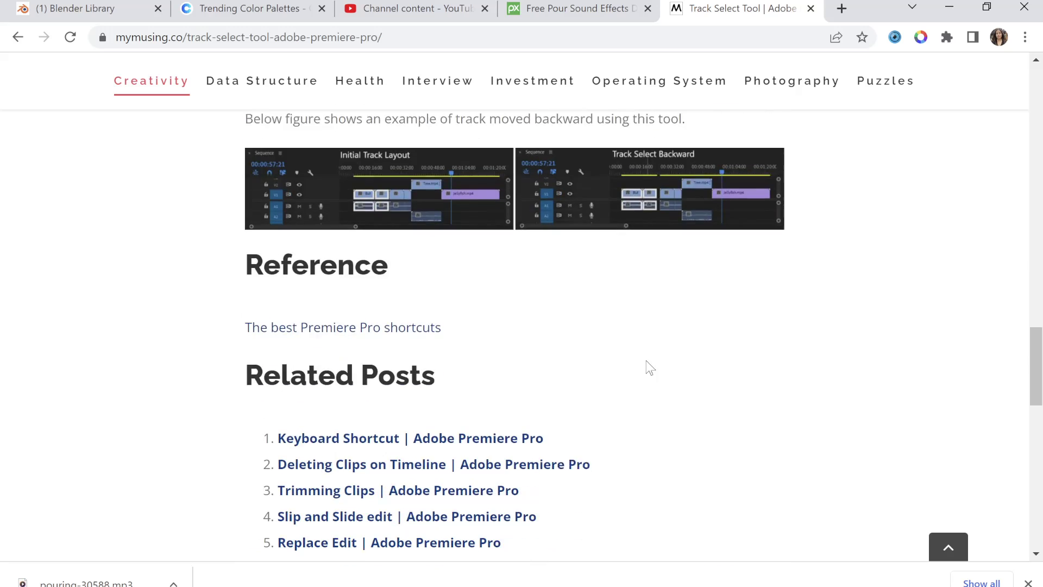
{"action": "scroll", "coordinate": [648, 365], "scroll_direction": "up", "scroll_amount": 1}
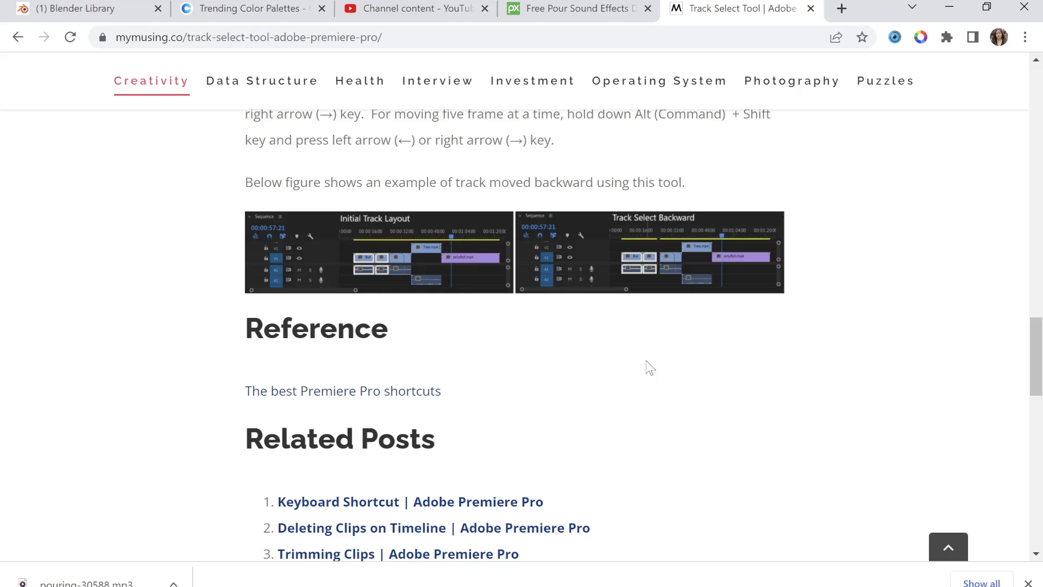
{"action": "scroll", "coordinate": [412, 325], "scroll_direction": "down", "scroll_amount": 6}
{"action": "scroll", "coordinate": [412, 325], "scroll_direction": "up", "scroll_amount": 18}
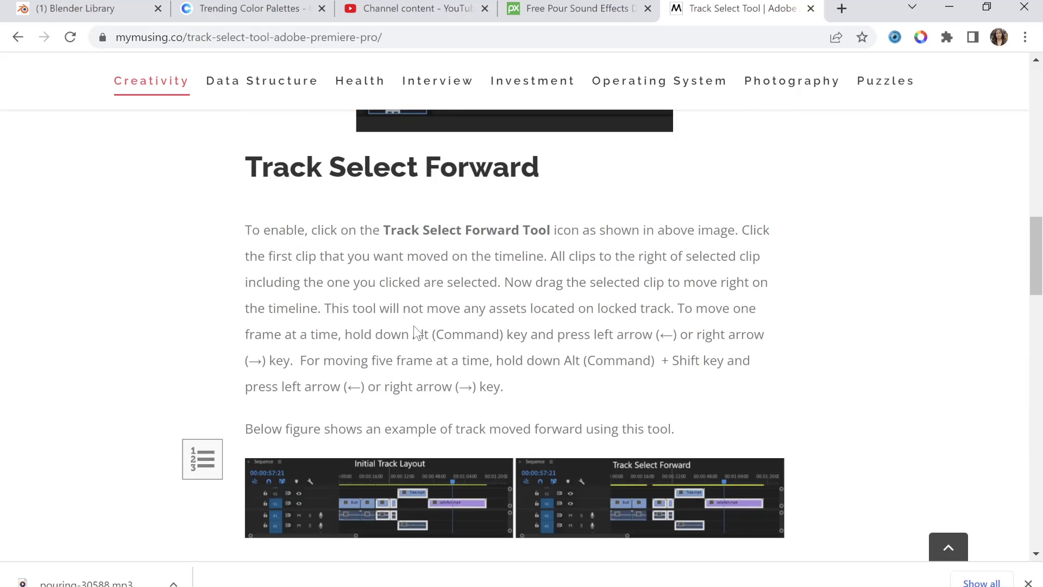
{"action": "scroll", "coordinate": [412, 324], "scroll_direction": "up", "scroll_amount": 8}
{"action": "scroll", "coordinate": [413, 323], "scroll_direction": "down", "scroll_amount": 3}
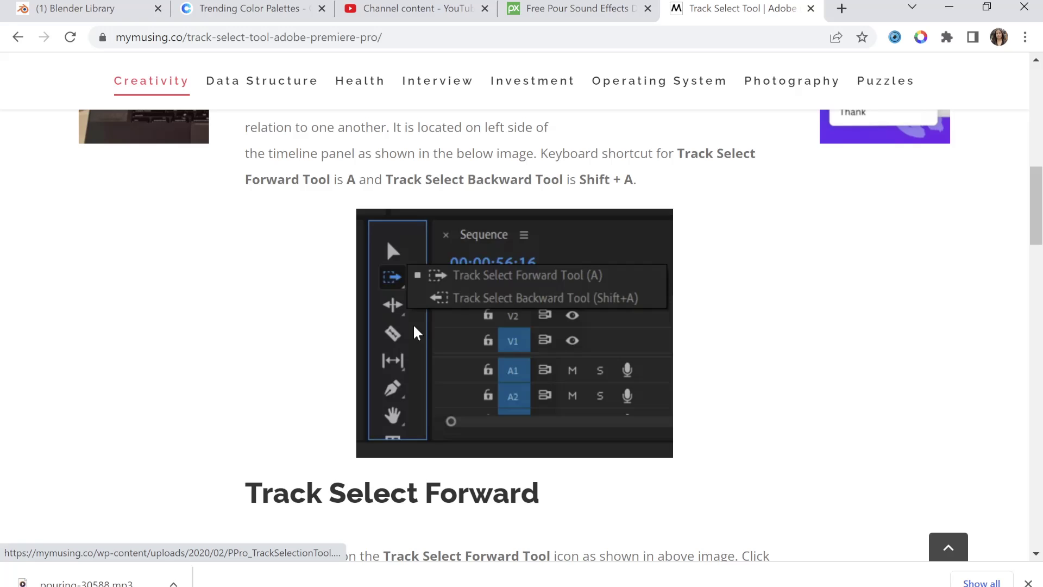
{"action": "scroll", "coordinate": [415, 332], "scroll_direction": "up", "scroll_amount": 5}
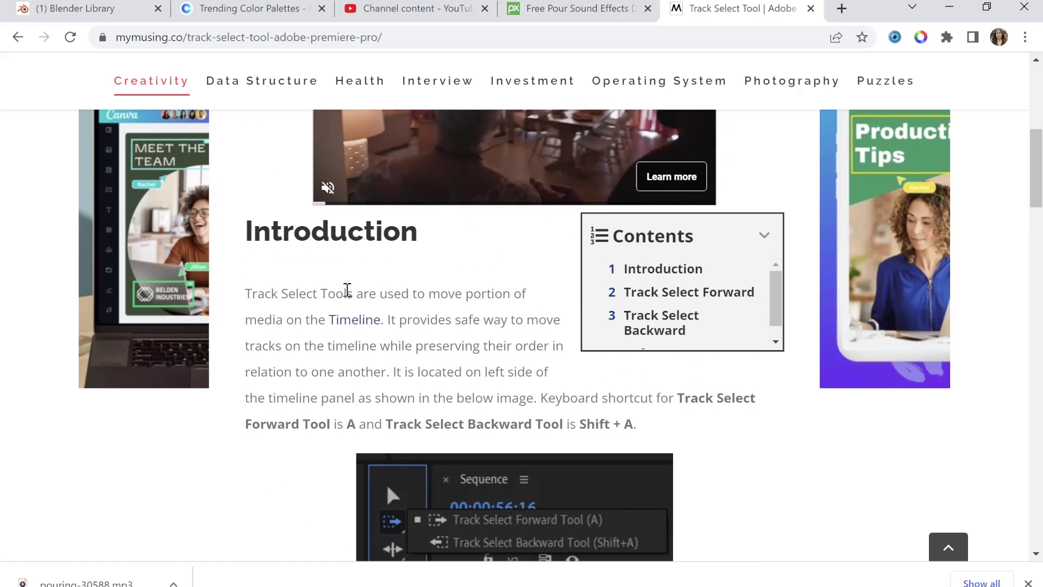
{"action": "left_click_drag", "start_coordinate": [305, 293], "coordinate": [490, 321]}
{"action": "left_click", "coordinate": [444, 316]}
{"action": "left_click_drag", "start_coordinate": [419, 319], "coordinate": [489, 320]}
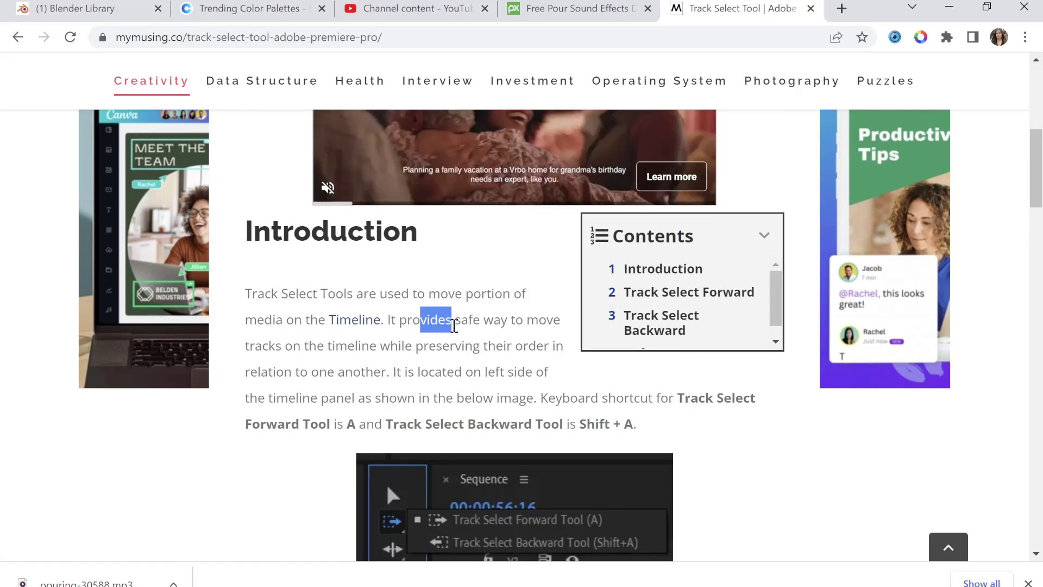
{"action": "left_click_drag", "start_coordinate": [316, 346], "coordinate": [536, 345]}
{"action": "scroll", "coordinate": [474, 322], "scroll_direction": "down", "scroll_amount": 2}
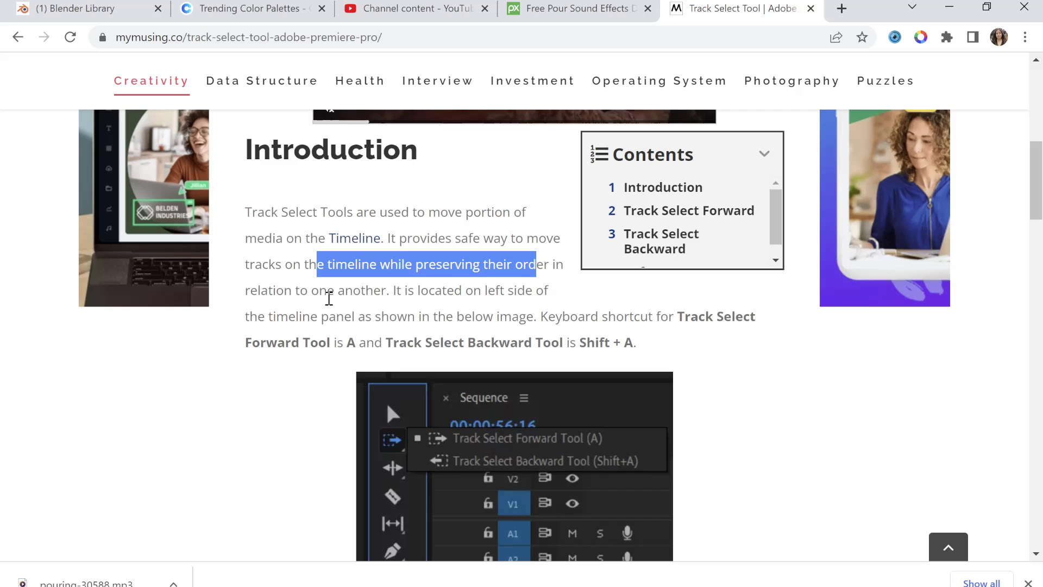
{"action": "left_click_drag", "start_coordinate": [326, 291], "coordinate": [457, 316]}
{"action": "scroll", "coordinate": [566, 314], "scroll_direction": "down", "scroll_amount": 3}
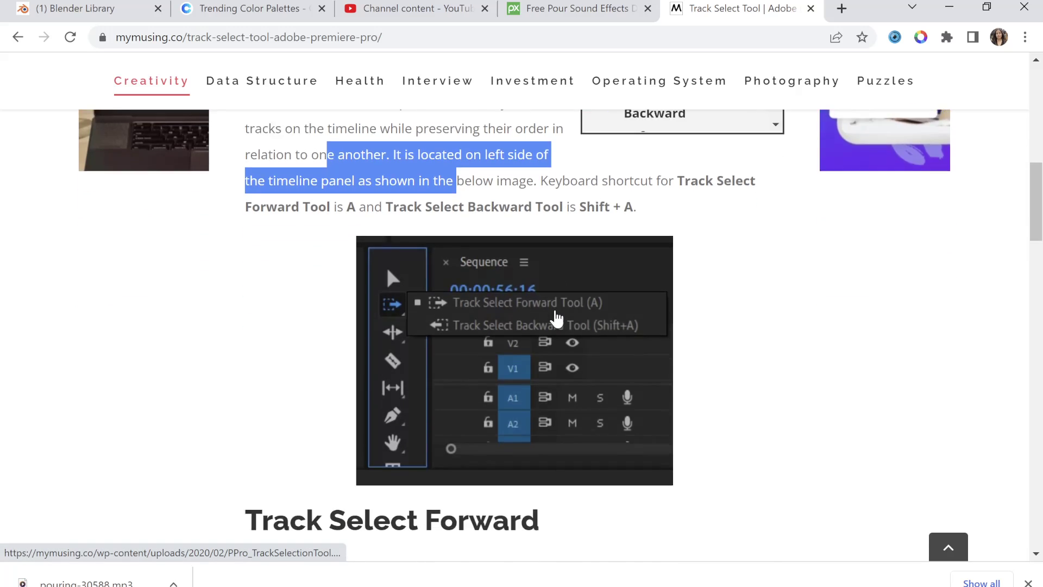
{"action": "scroll", "coordinate": [560, 315], "scroll_direction": "down", "scroll_amount": 5}
{"action": "scroll", "coordinate": [293, 314], "scroll_direction": "down", "scroll_amount": 2}
{"action": "scroll", "coordinate": [296, 313], "scroll_direction": "down", "scroll_amount": 1}
{"action": "scroll", "coordinate": [326, 304], "scroll_direction": "down", "scroll_amount": 5}
{"action": "left_click_drag", "start_coordinate": [278, 309], "coordinate": [779, 309]}
{"action": "left_click_drag", "start_coordinate": [276, 336], "coordinate": [426, 336]}
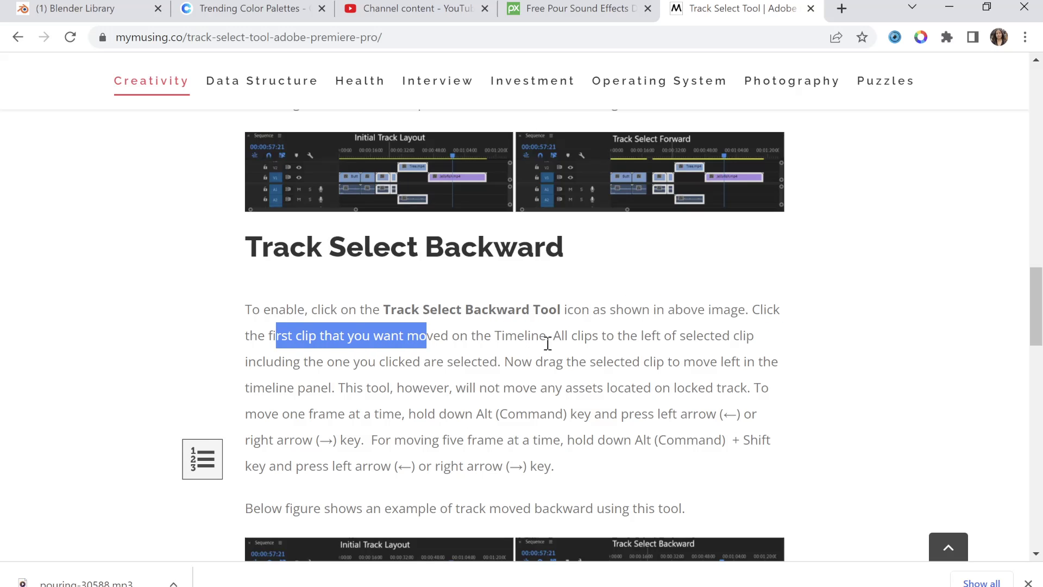
{"action": "left_click_drag", "start_coordinate": [554, 335], "coordinate": [729, 335]}
{"action": "left_click_drag", "start_coordinate": [279, 361], "coordinate": [730, 361]}
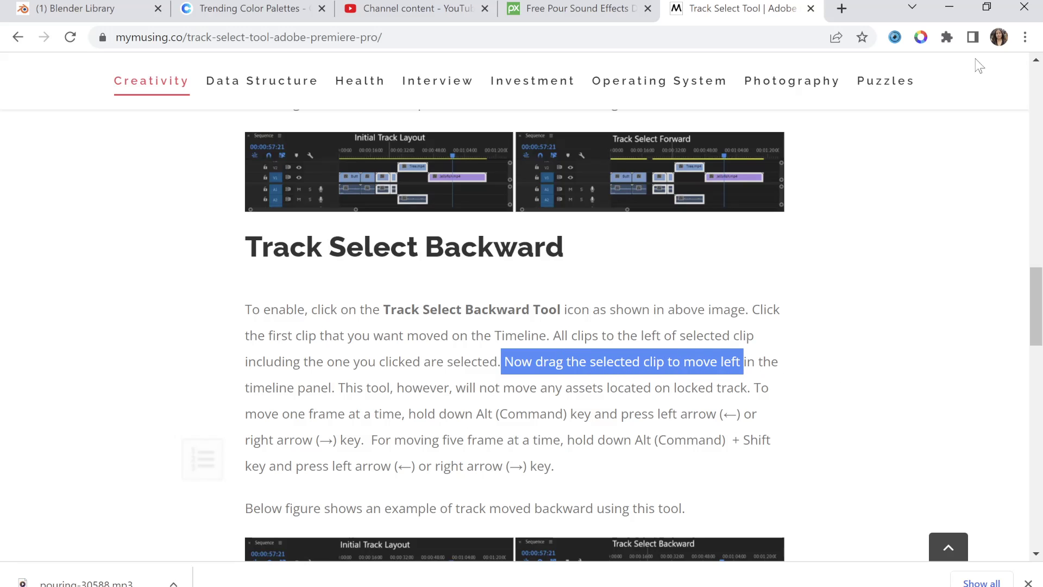
{"action": "left_click", "coordinate": [950, 8]}
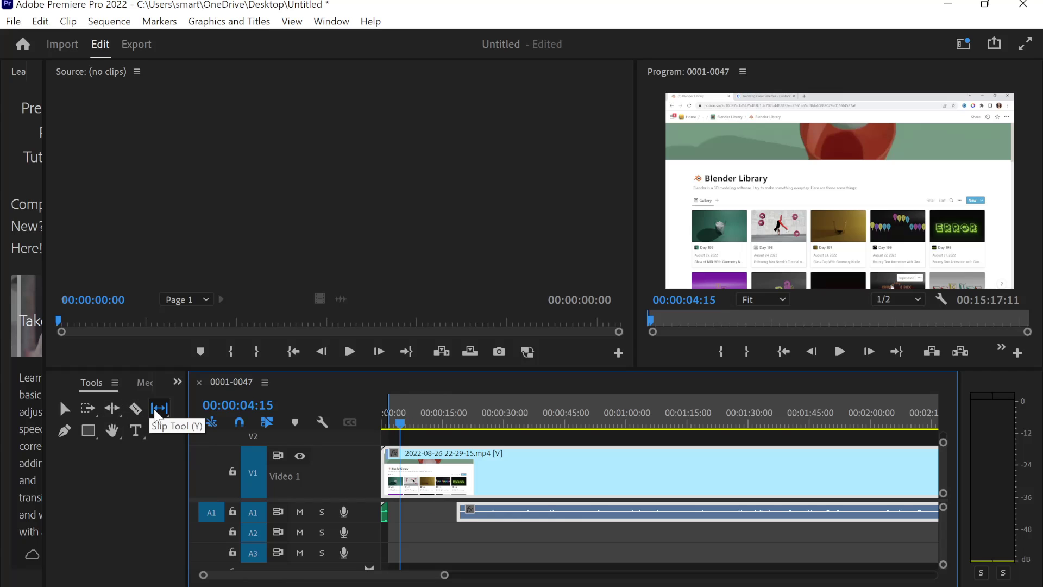
Try shifting the A1 clip with Track Select Forward, pan the timeline, then play from 0.
{"action": "left_click", "coordinate": [86, 416]}
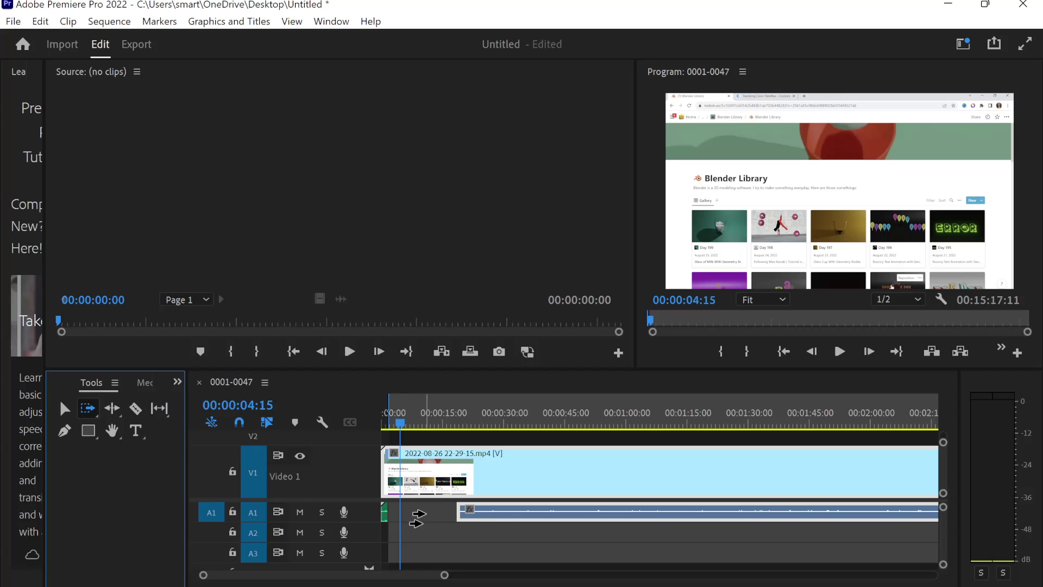
{"action": "left_click_drag", "start_coordinate": [461, 509], "coordinate": [455, 513]}
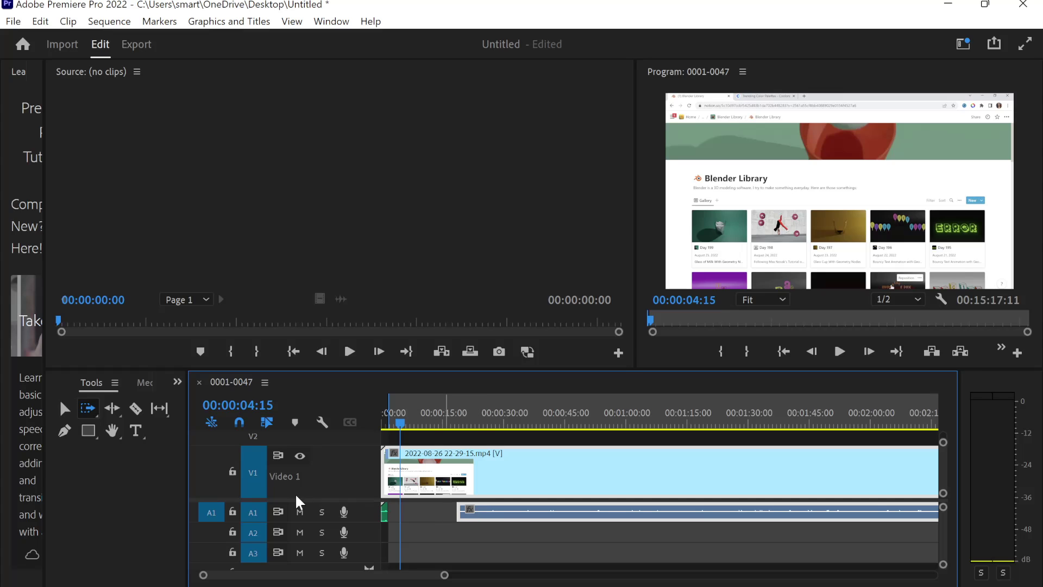
{"action": "left_click", "coordinate": [112, 430]}
{"action": "left_click_drag", "start_coordinate": [508, 519], "coordinate": [429, 511]}
{"action": "left_click", "coordinate": [64, 408]}
{"action": "left_click_drag", "start_coordinate": [399, 422], "coordinate": [384, 423]}
{"action": "left_click", "coordinate": [836, 353]}
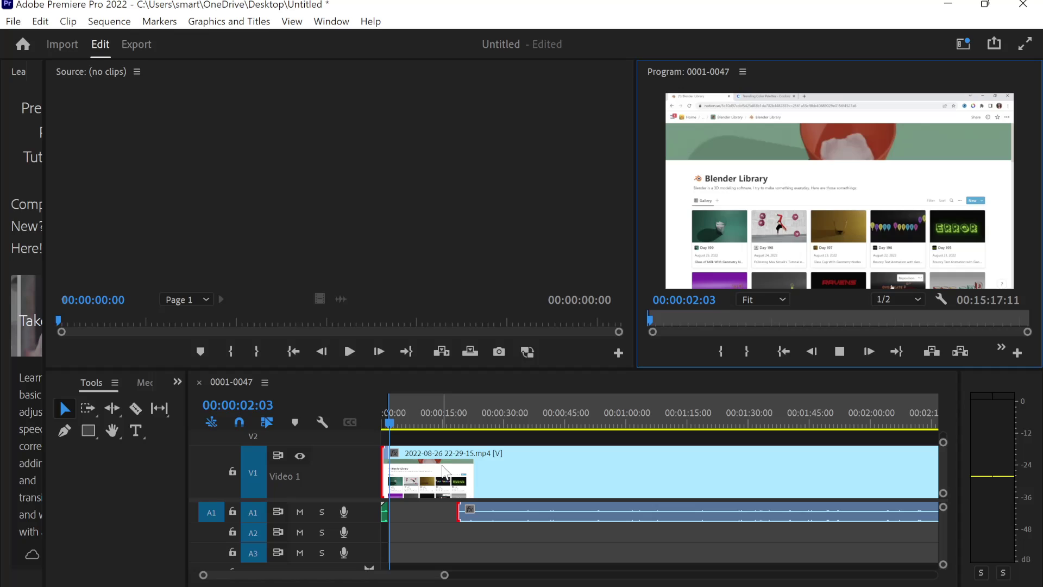
{"action": "left_click_drag", "start_coordinate": [390, 425], "coordinate": [383, 426]}
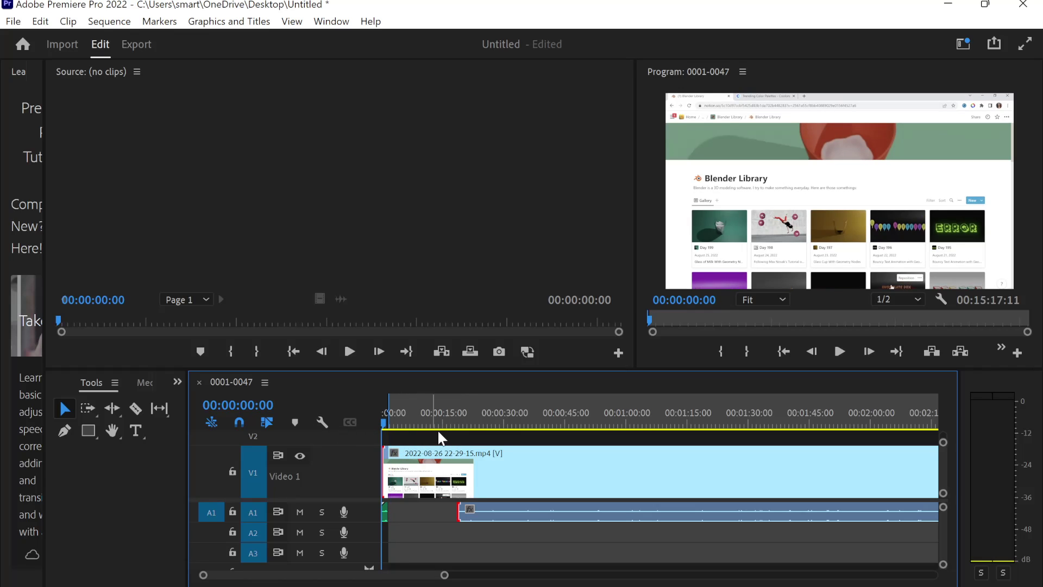
Shift the tutorial clips slightly later, replay the opening from the start, then bring Chrome forward.
{"action": "left_click_drag", "start_coordinate": [383, 470], "coordinate": [462, 466]}
{"action": "left_click", "coordinate": [830, 351]}
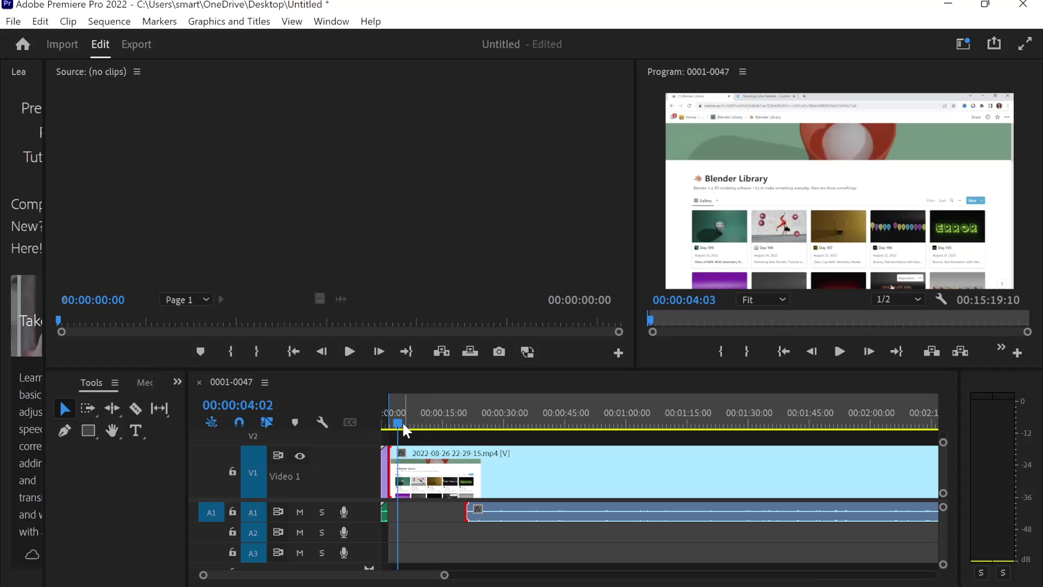
{"action": "left_click_drag", "start_coordinate": [403, 422], "coordinate": [379, 432]}
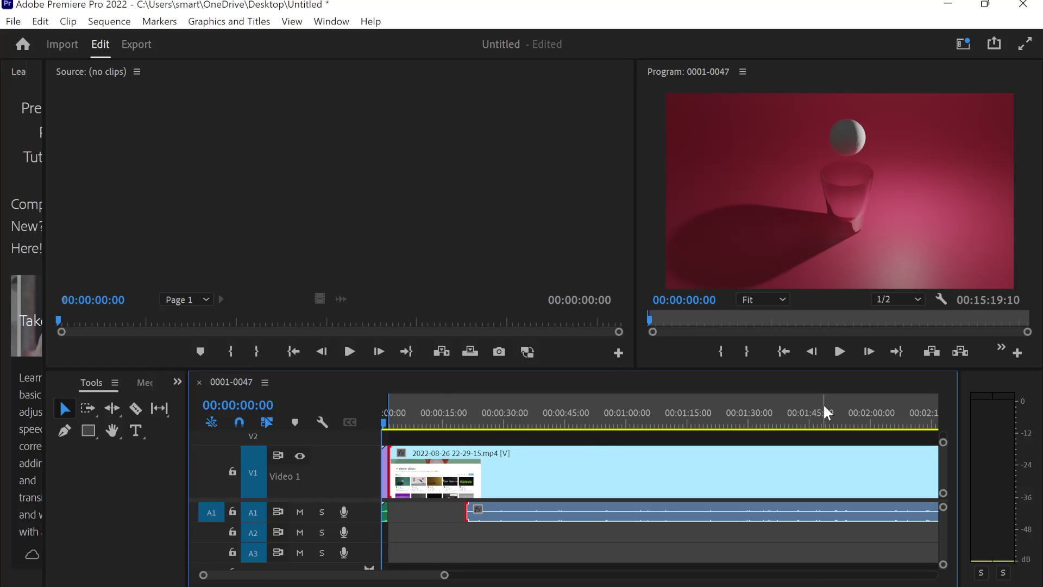
{"action": "left_click", "coordinate": [836, 355]}
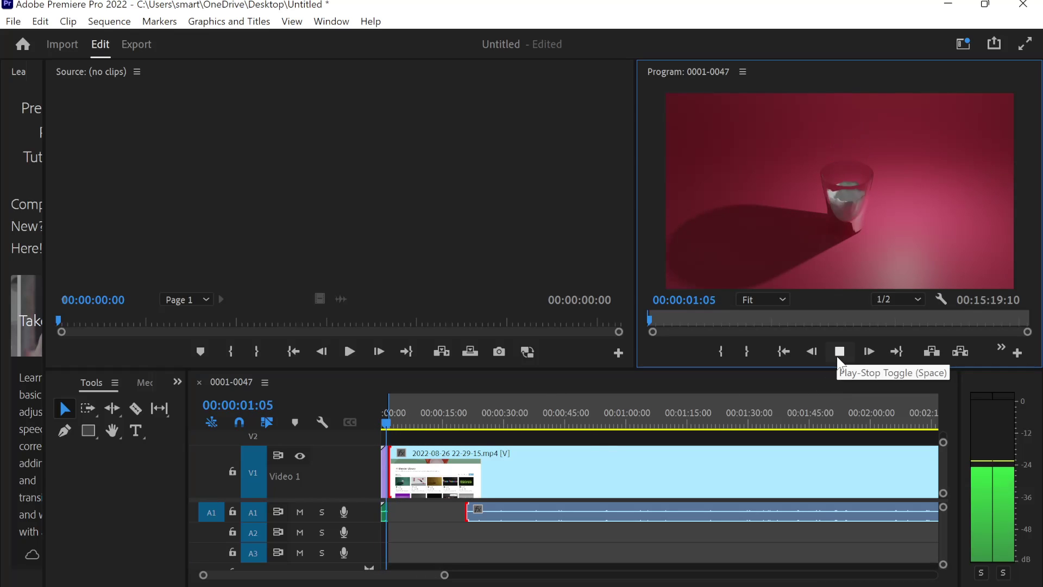
{"action": "left_click", "coordinate": [838, 354]}
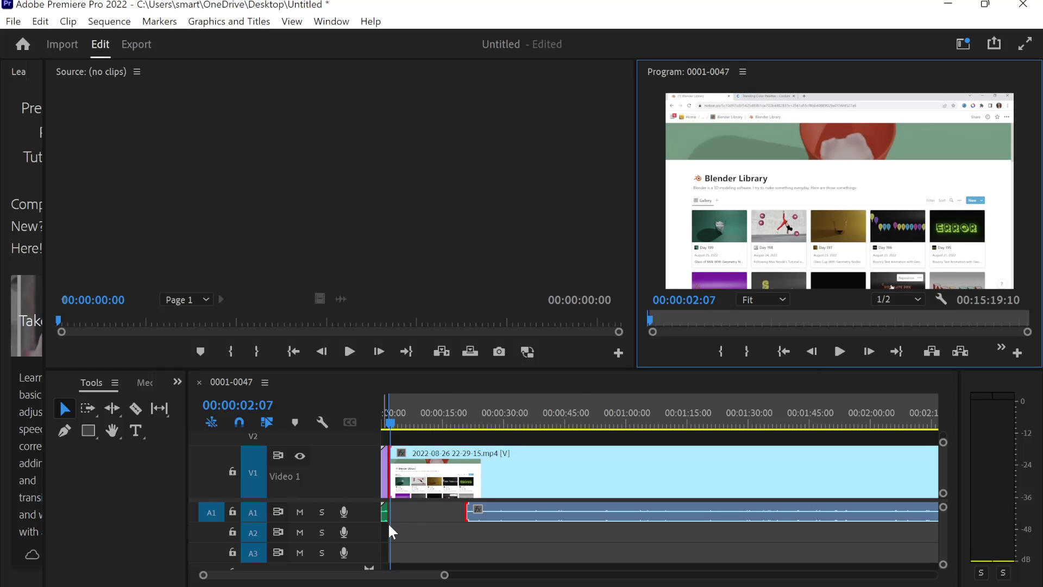
{"action": "mouse_move", "coordinate": [511, 585]}
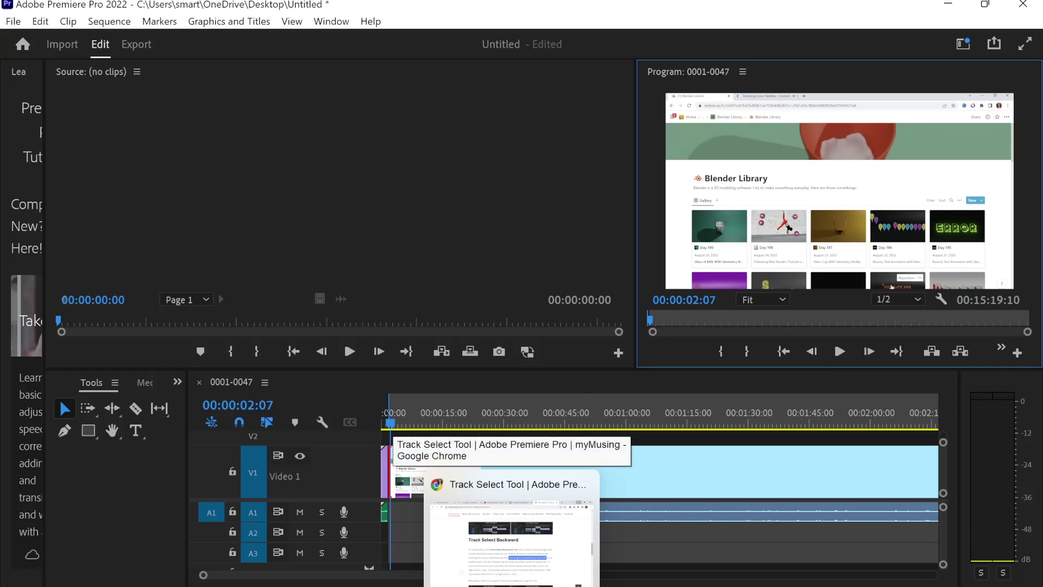
{"action": "left_click", "coordinate": [520, 562]}
Close the Pixabay thanks dialog and preview Glug Glug, Cereal Pour, pill bottles and fizzy drink sounds.
{"action": "left_click", "coordinate": [507, 7]}
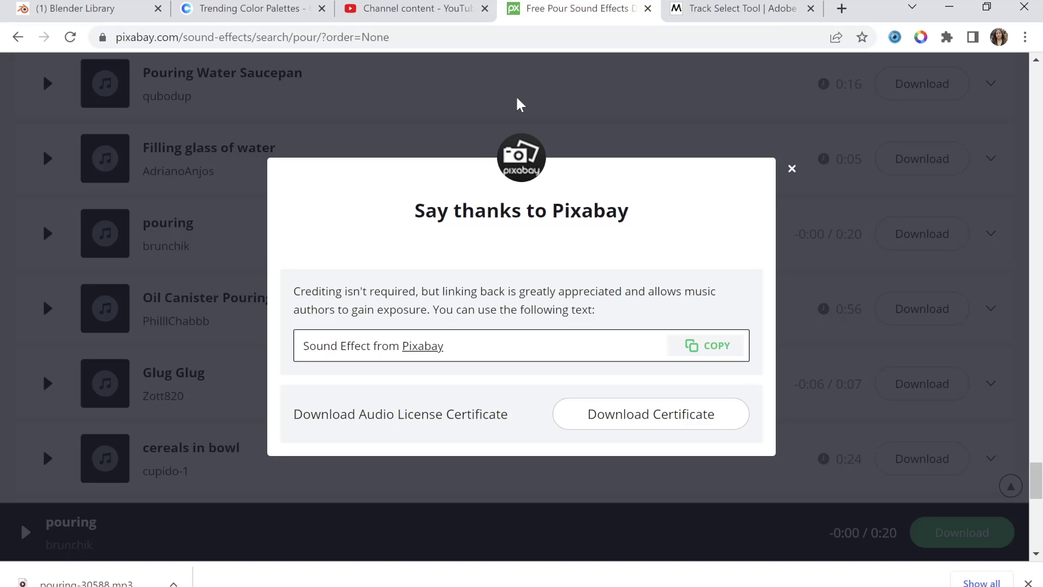
{"action": "left_click", "coordinate": [792, 169]}
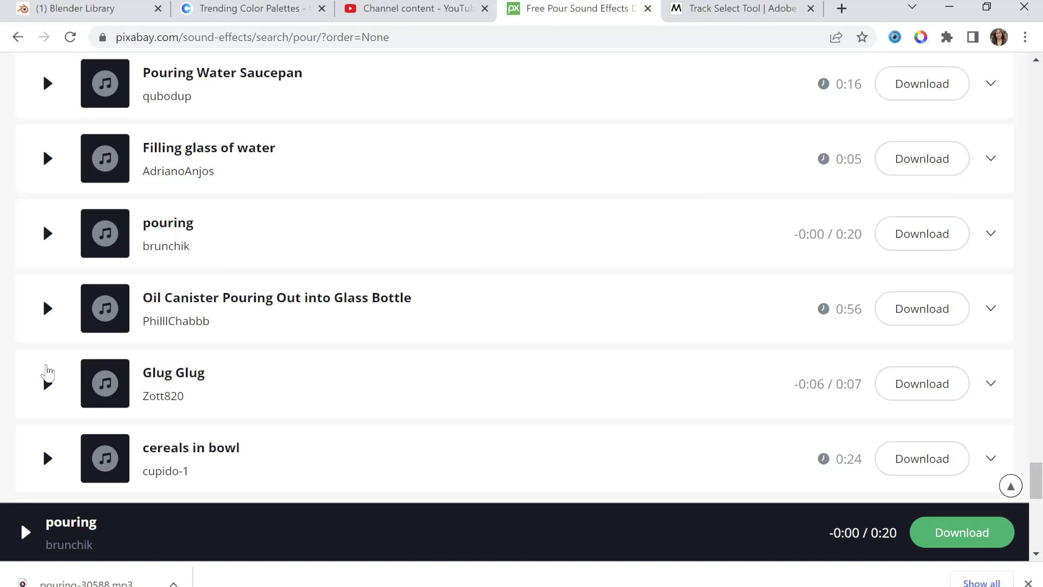
{"action": "left_click", "coordinate": [48, 383]}
{"action": "scroll", "coordinate": [249, 270], "scroll_direction": "down", "scroll_amount": 5}
{"action": "scroll", "coordinate": [74, 216], "scroll_direction": "down", "scroll_amount": 2}
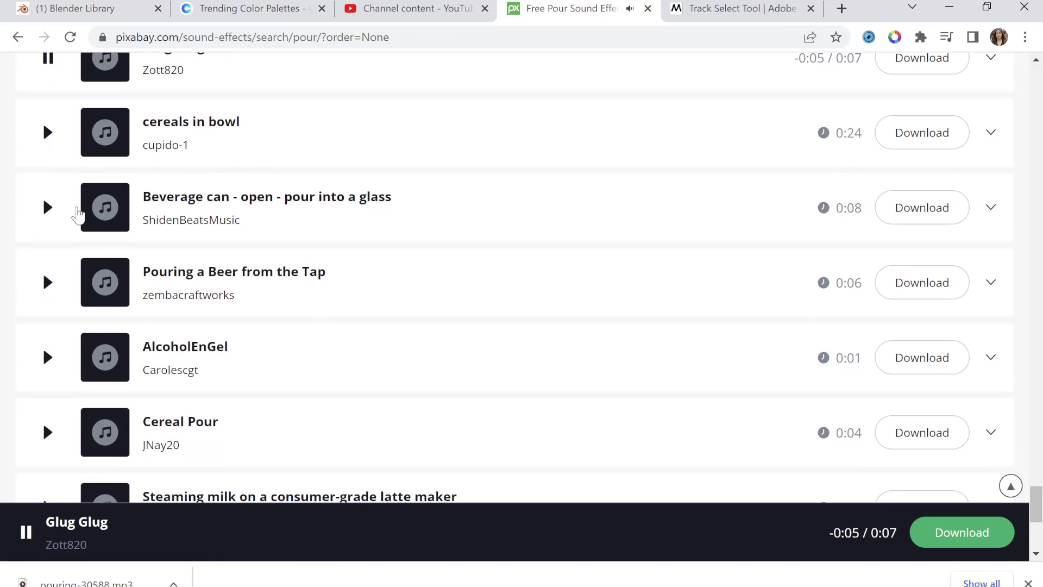
{"action": "scroll", "coordinate": [63, 279], "scroll_direction": "down", "scroll_amount": 3}
{"action": "left_click", "coordinate": [47, 269]}
{"action": "scroll", "coordinate": [65, 274], "scroll_direction": "down", "scroll_amount": 1}
{"action": "scroll", "coordinate": [47, 263], "scroll_direction": "down", "scroll_amount": 1}
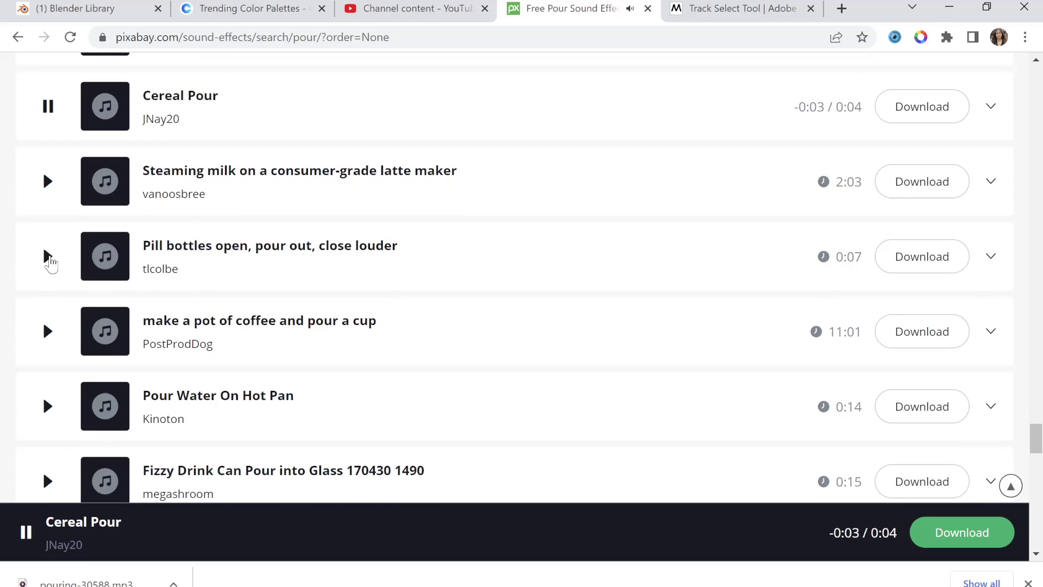
{"action": "left_click", "coordinate": [47, 256]}
{"action": "scroll", "coordinate": [50, 260], "scroll_direction": "down", "scroll_amount": 5}
{"action": "left_click", "coordinate": [47, 239]}
{"action": "scroll", "coordinate": [47, 288], "scroll_direction": "down", "scroll_amount": 1}
{"action": "scroll", "coordinate": [55, 265], "scroll_direction": "down", "scroll_amount": 6}
{"action": "scroll", "coordinate": [52, 266], "scroll_direction": "up", "scroll_amount": 6}
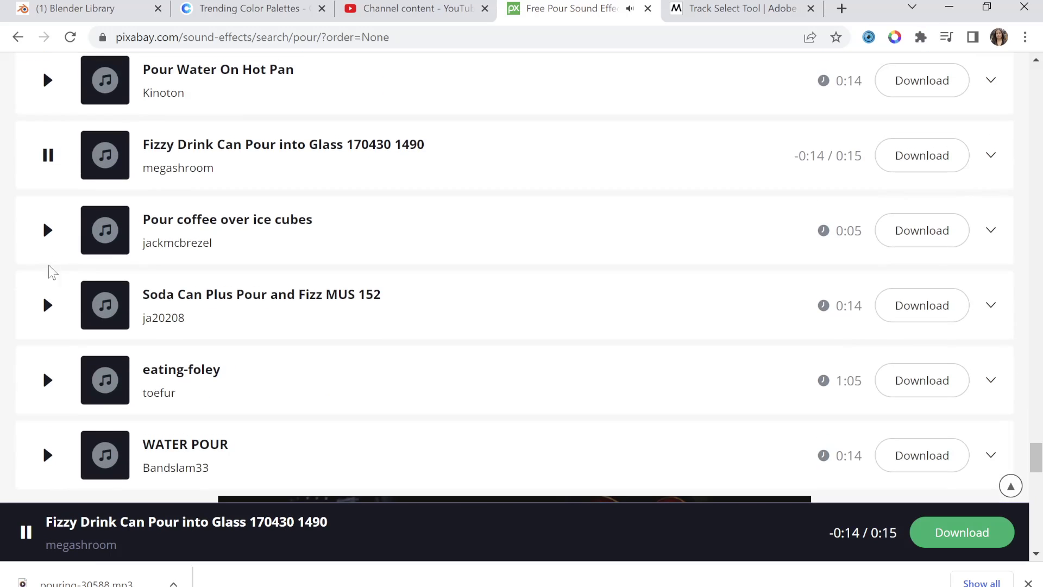
Preview the WATER POUR and 'pouring water into cup' sounds.
{"action": "left_click", "coordinate": [50, 455]}
{"action": "scroll", "coordinate": [57, 402], "scroll_direction": "down", "scroll_amount": 3}
{"action": "scroll", "coordinate": [109, 349], "scroll_direction": "down", "scroll_amount": 10}
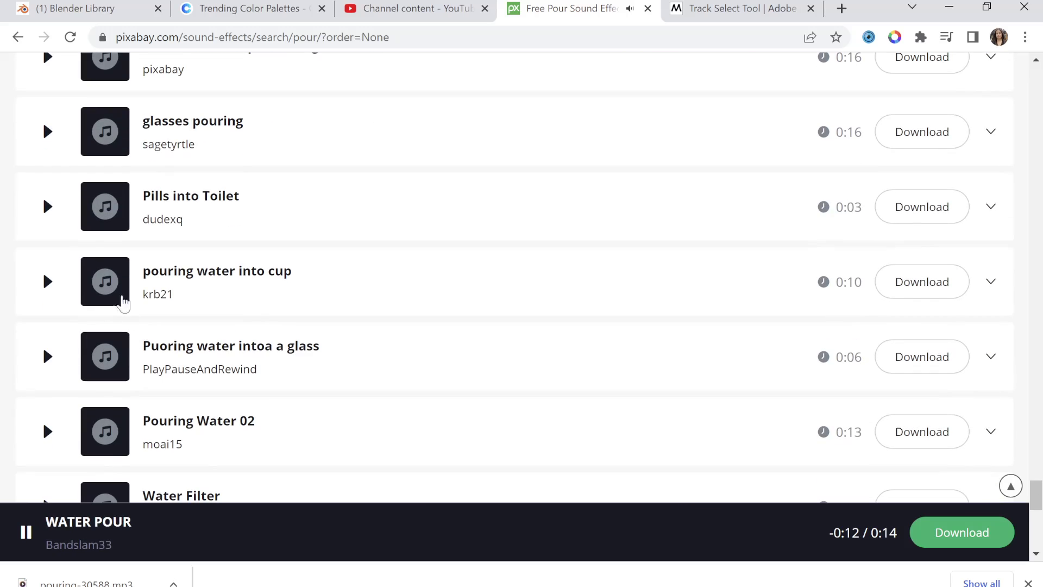
{"action": "left_click", "coordinate": [48, 281]}
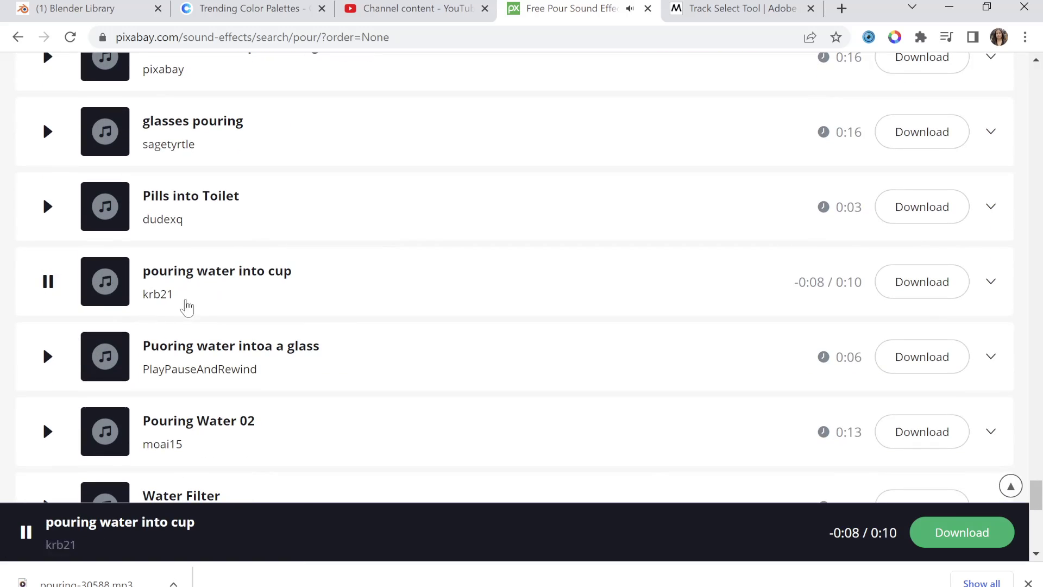
{"action": "scroll", "coordinate": [186, 318], "scroll_direction": "up", "scroll_amount": 5}
{"action": "scroll", "coordinate": [177, 326], "scroll_direction": "up", "scroll_amount": 5}
{"action": "scroll", "coordinate": [177, 324], "scroll_direction": "up", "scroll_amount": 5}
{"action": "scroll", "coordinate": [178, 328], "scroll_direction": "up", "scroll_amount": 5}
Download the 'pouring water into cup' sound and return to Premiere Pro.
{"action": "scroll", "coordinate": [180, 331], "scroll_direction": "down", "scroll_amount": 10}
{"action": "scroll", "coordinate": [116, 347], "scroll_direction": "down", "scroll_amount": 5}
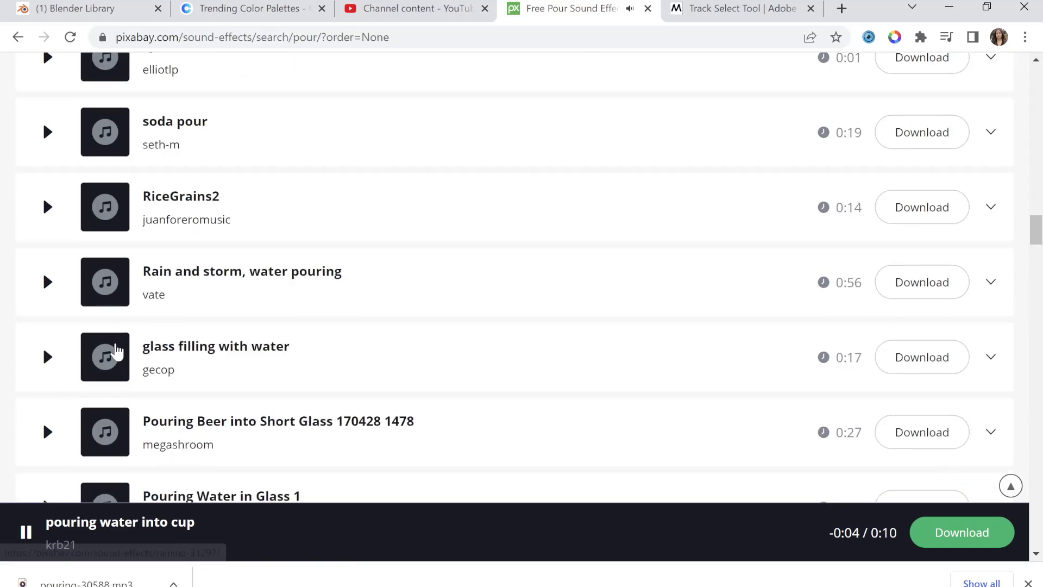
{"action": "scroll", "coordinate": [117, 331], "scroll_direction": "down", "scroll_amount": 5}
{"action": "scroll", "coordinate": [112, 333], "scroll_direction": "down", "scroll_amount": 5}
{"action": "scroll", "coordinate": [112, 333], "scroll_direction": "down", "scroll_amount": 5}
{"action": "scroll", "coordinate": [114, 335], "scroll_direction": "down", "scroll_amount": 1}
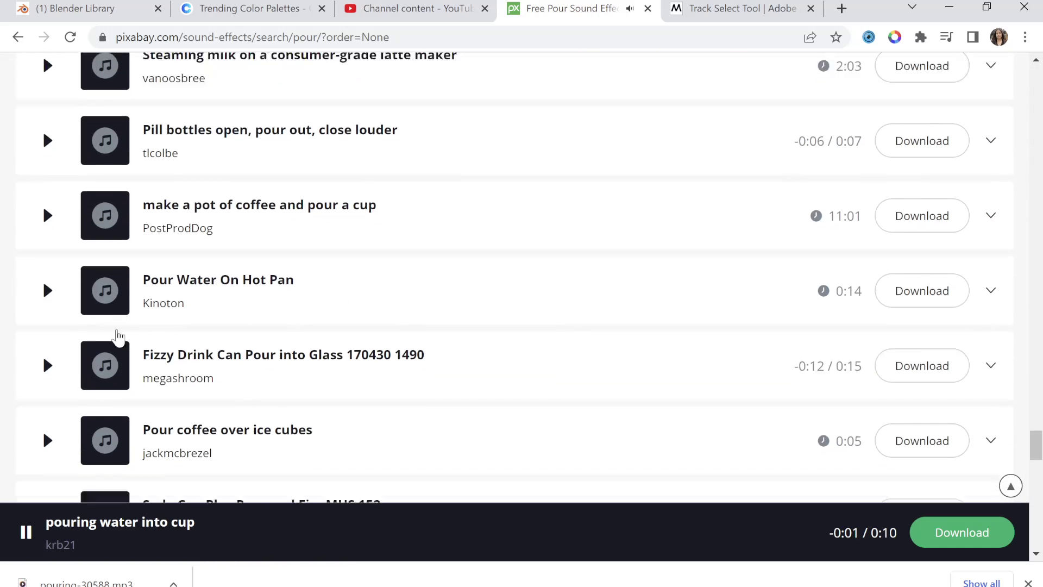
{"action": "scroll", "coordinate": [116, 338], "scroll_direction": "down", "scroll_amount": 5}
{"action": "left_click", "coordinate": [918, 535]}
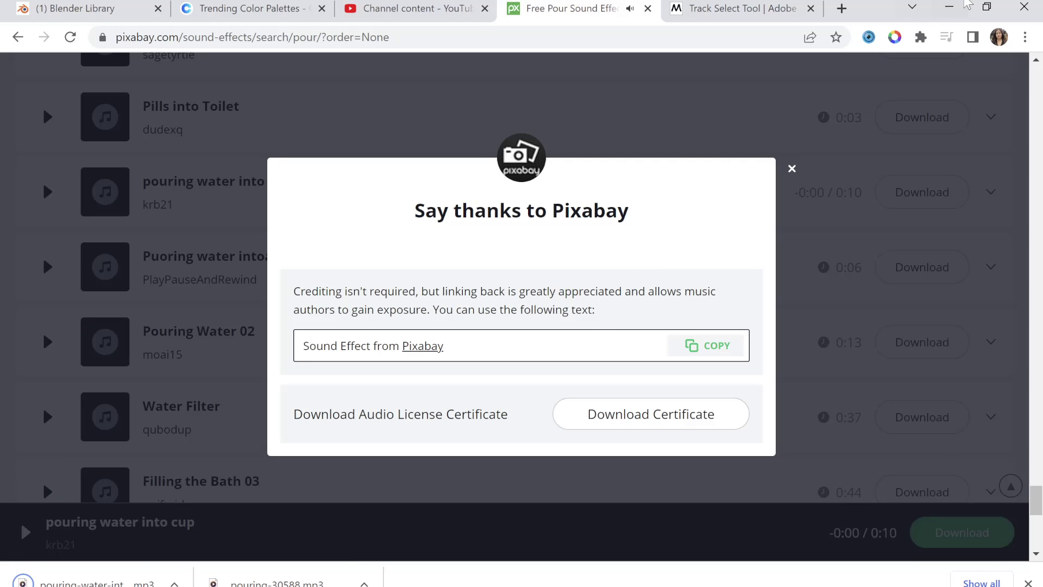
{"action": "key", "text": "alt+Tab"}
{"action": "right_click", "coordinate": [387, 454]}
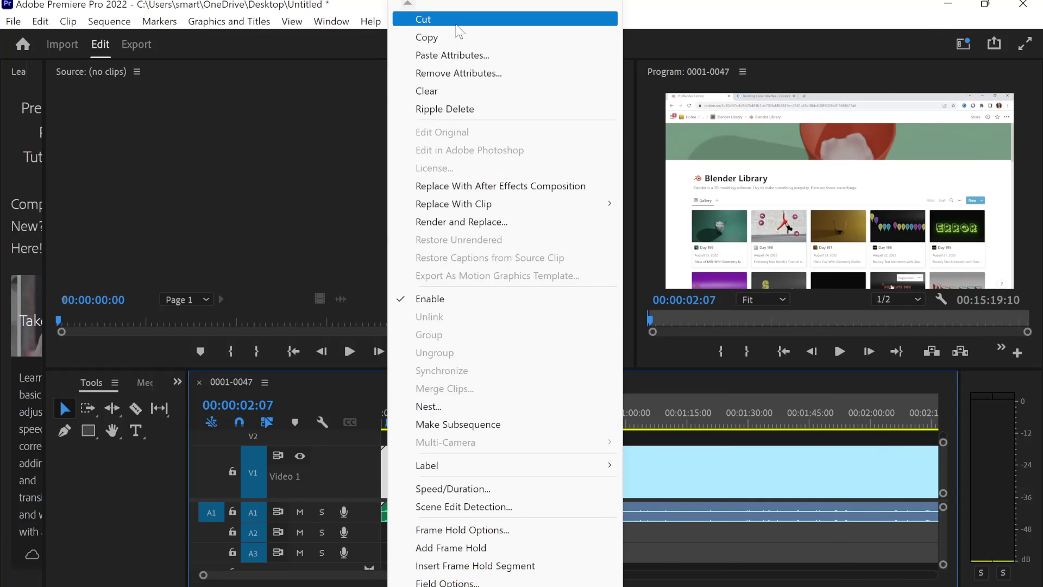
Rewind to the sequence start and import the pouring-water MP3 from Downloads into the Project bin.
{"action": "key", "text": "Escape"}
{"action": "left_click_drag", "start_coordinate": [389, 427], "coordinate": [373, 429]}
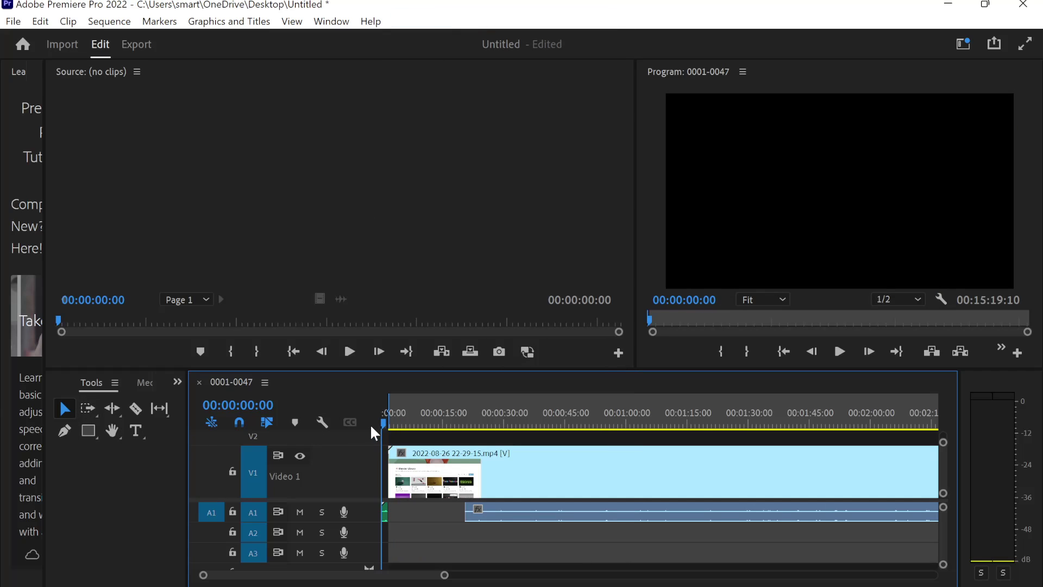
{"action": "left_click", "coordinate": [144, 382]}
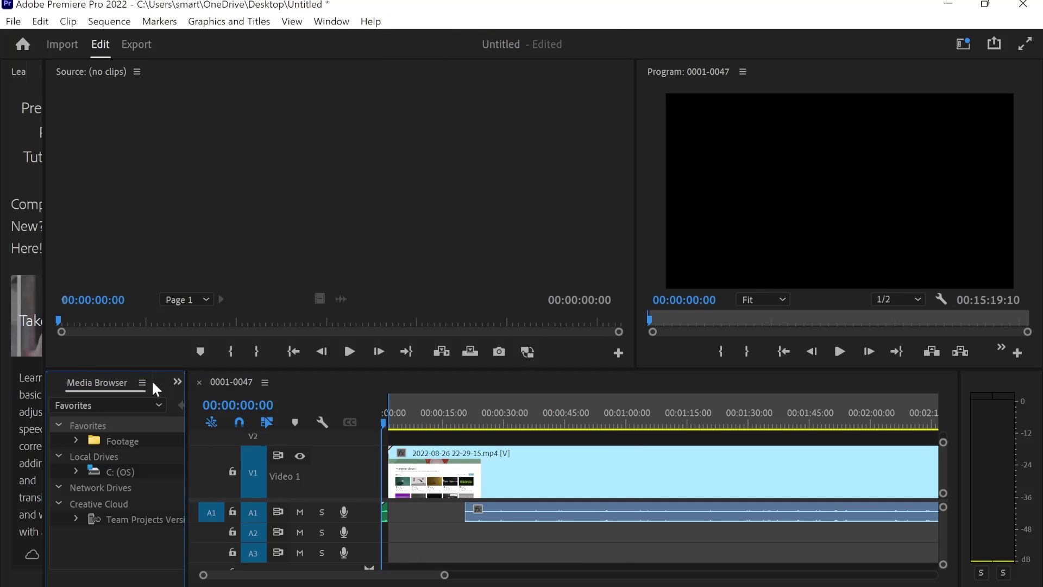
{"action": "left_click", "coordinate": [177, 381]}
{"action": "left_click", "coordinate": [191, 401]}
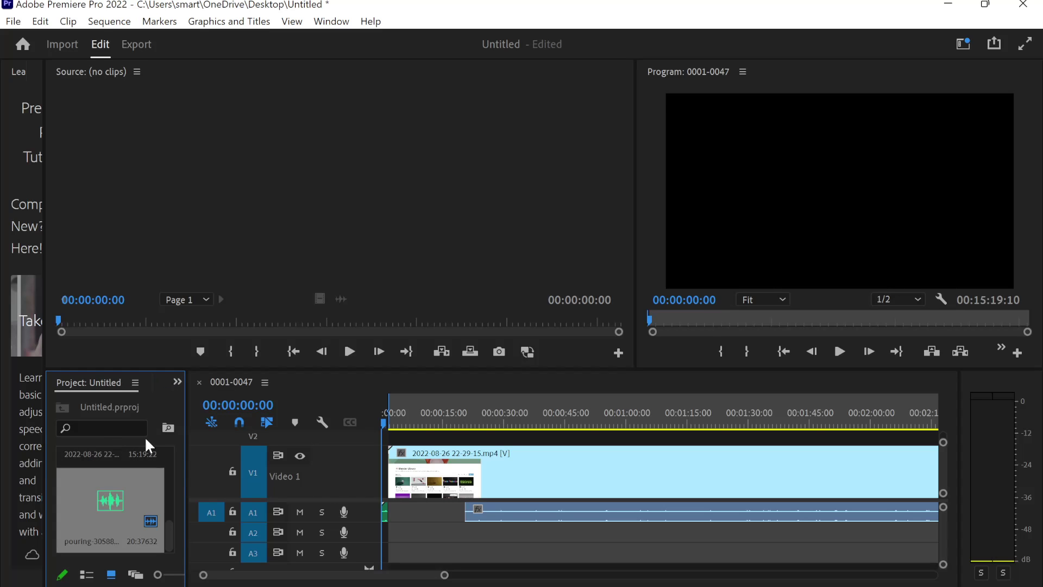
{"action": "right_click", "coordinate": [158, 408]}
{"action": "left_click", "coordinate": [227, 223]}
{"action": "double_click", "coordinate": [177, 179]}
Re-import the pouring-water sound and drag it to the start of track A1.
{"action": "mouse_move", "coordinate": [157, 500]}
{"action": "left_mouse_down"}
{"action": "mouse_move", "coordinate": [389, 471]}
{"action": "mouse_move", "coordinate": [362, 472]}
{"action": "left_mouse_up"}
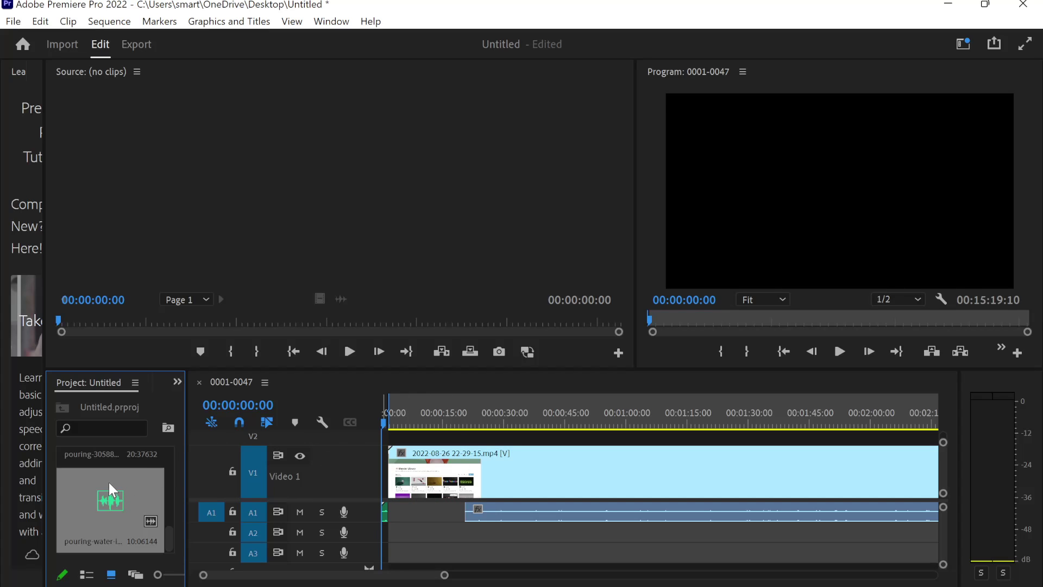
{"action": "mouse_move", "coordinate": [102, 500]}
{"action": "left_mouse_down"}
{"action": "mouse_move", "coordinate": [385, 467]}
{"action": "mouse_move", "coordinate": [402, 516]}
{"action": "left_mouse_up"}
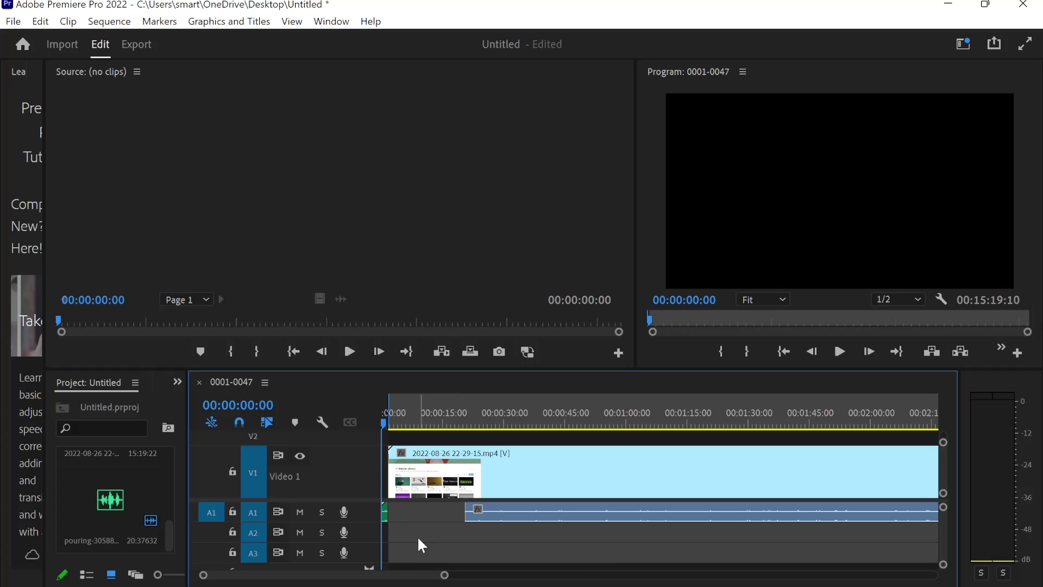
{"action": "right_click", "coordinate": [387, 514]}
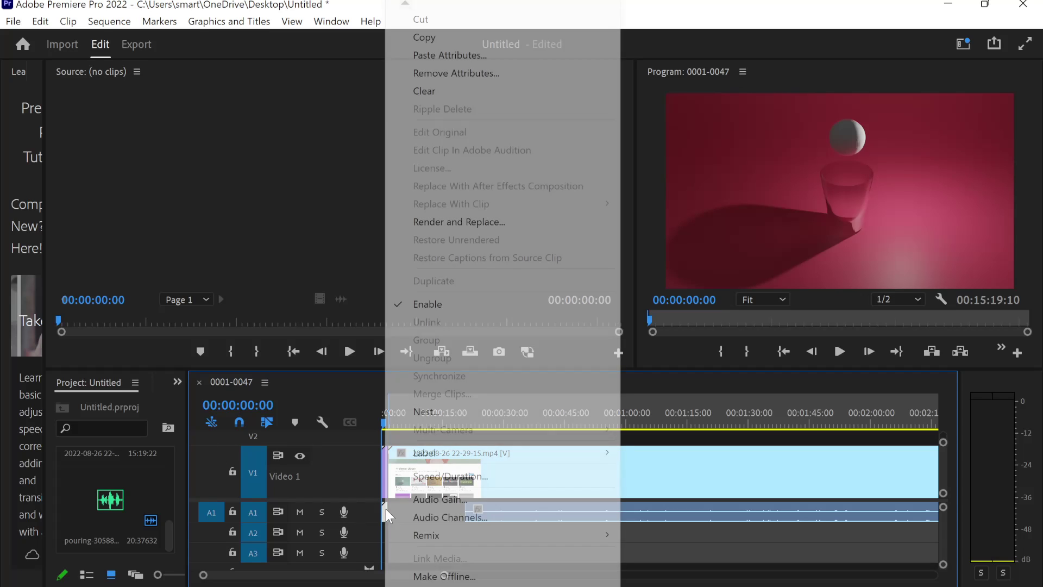
{"action": "left_click", "coordinate": [414, 18]}
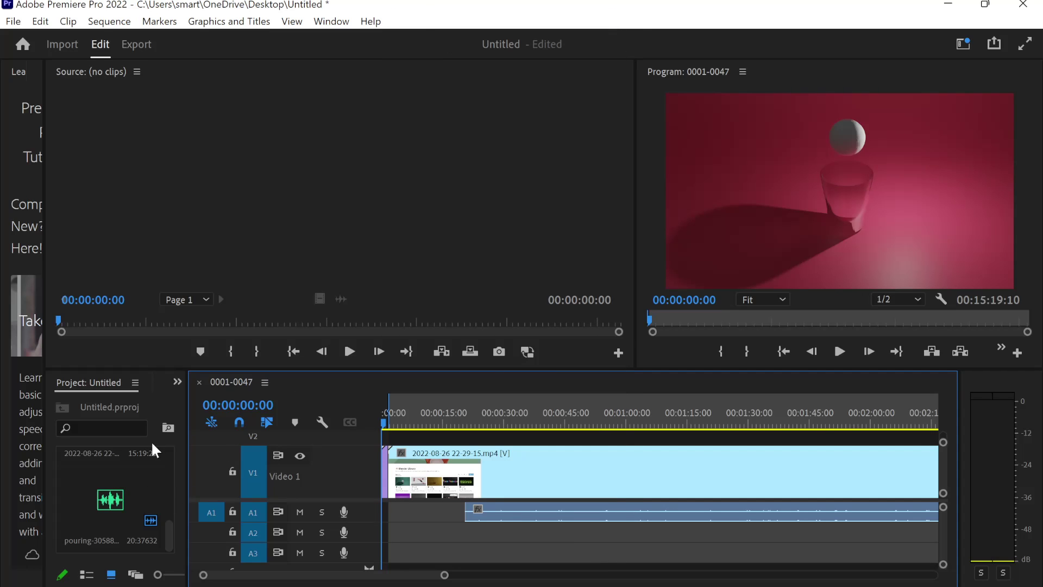
{"action": "left_click", "coordinate": [166, 427]}
{"action": "left_click", "coordinate": [635, 361]}
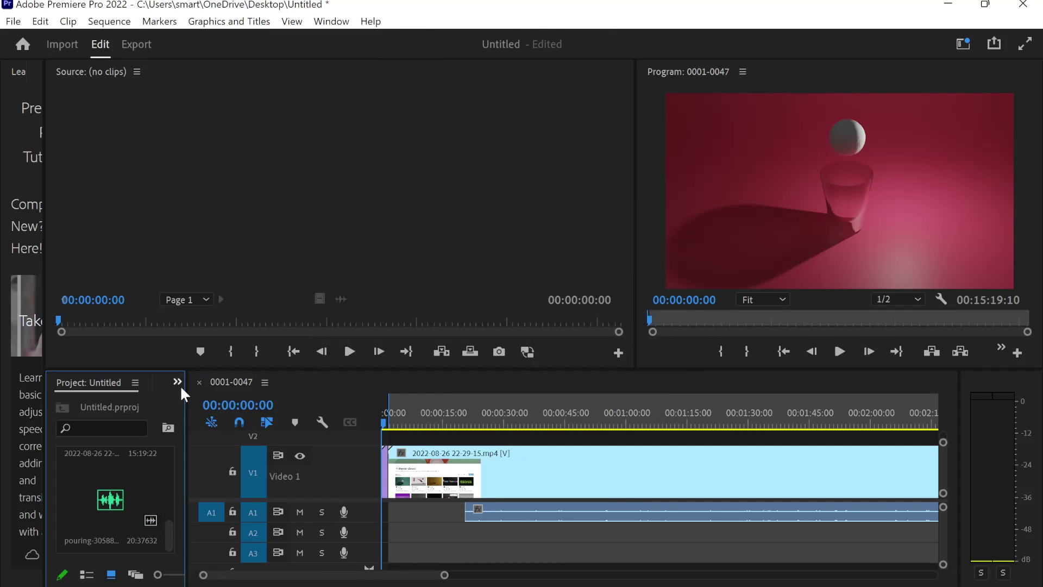
{"action": "right_click", "coordinate": [168, 401]}
{"action": "left_click", "coordinate": [239, 207]}
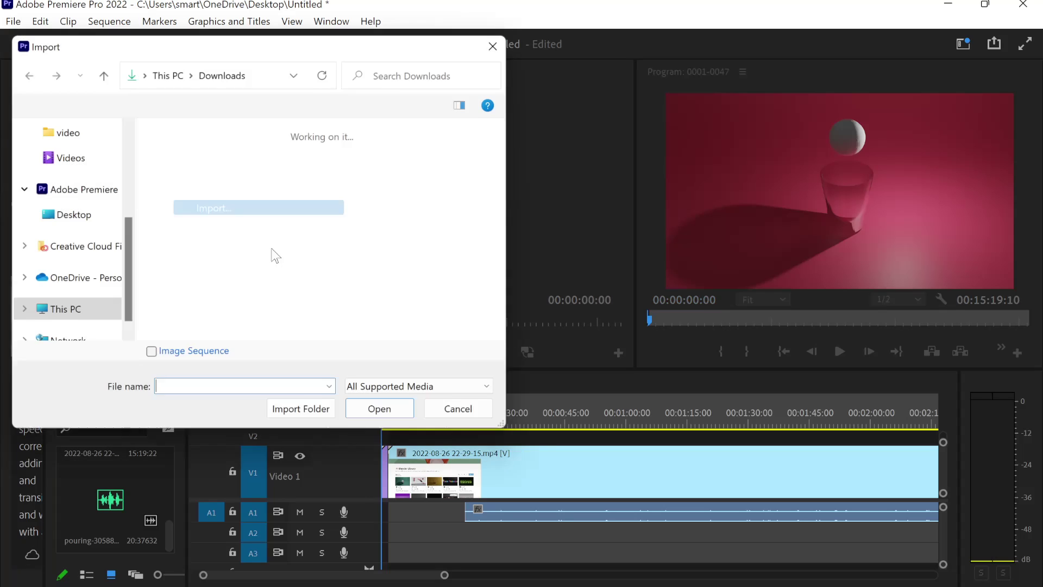
{"action": "double_click", "coordinate": [178, 168]}
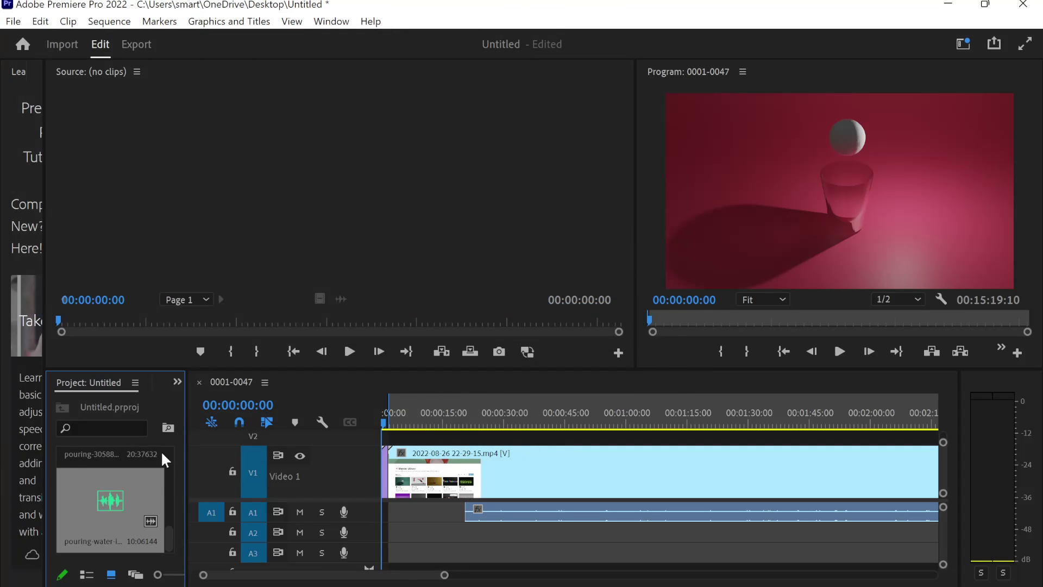
{"action": "mouse_move", "coordinate": [115, 494]}
{"action": "left_mouse_down"}
{"action": "mouse_move", "coordinate": [387, 524]}
{"action": "mouse_move", "coordinate": [377, 515]}
{"action": "left_mouse_up"}
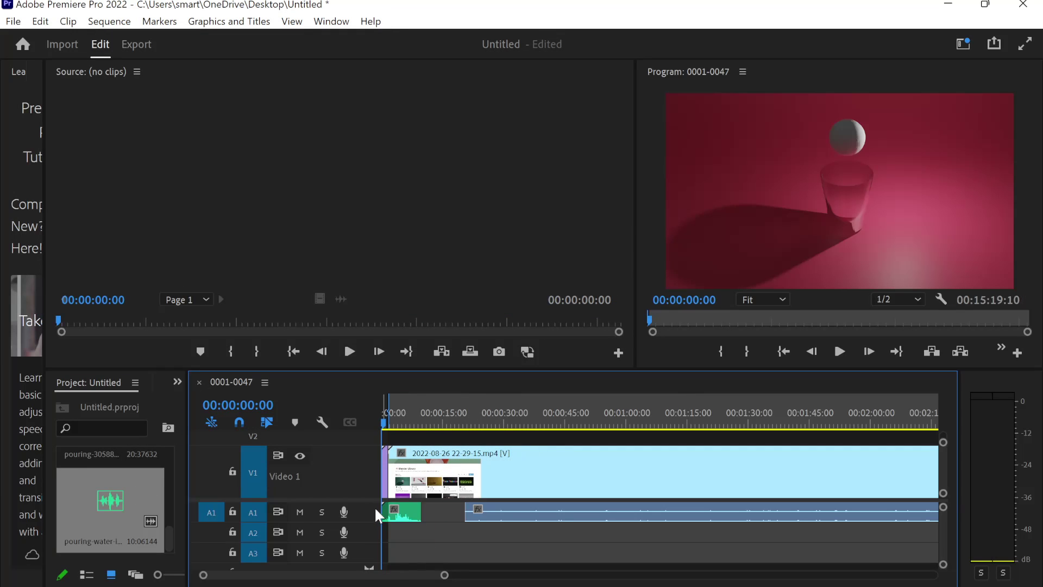
Preview the sequence with the new pouring sound, from the start and from one second in.
{"action": "left_click", "coordinate": [839, 352]}
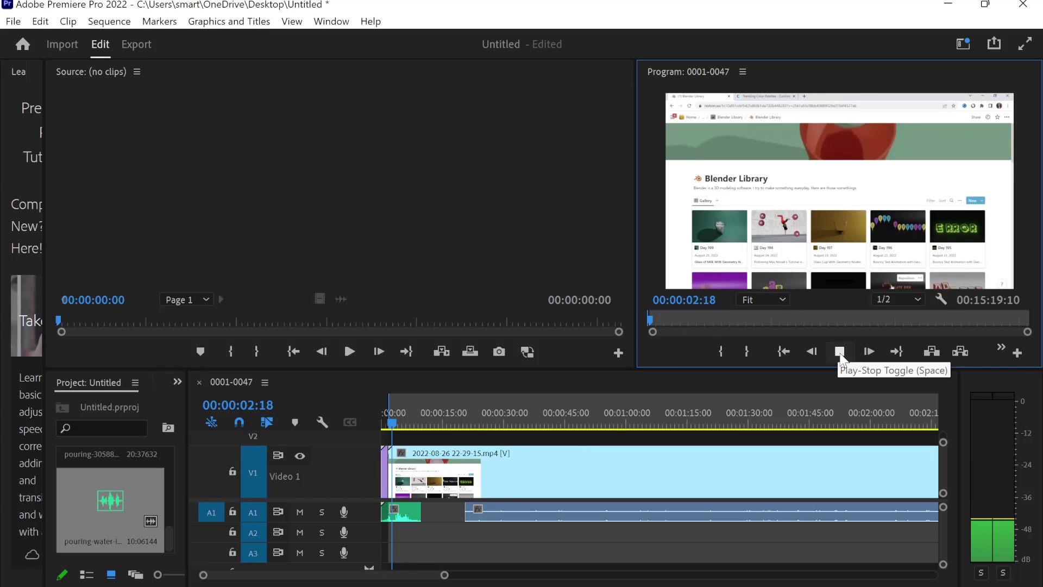
{"action": "left_click", "coordinate": [839, 352]}
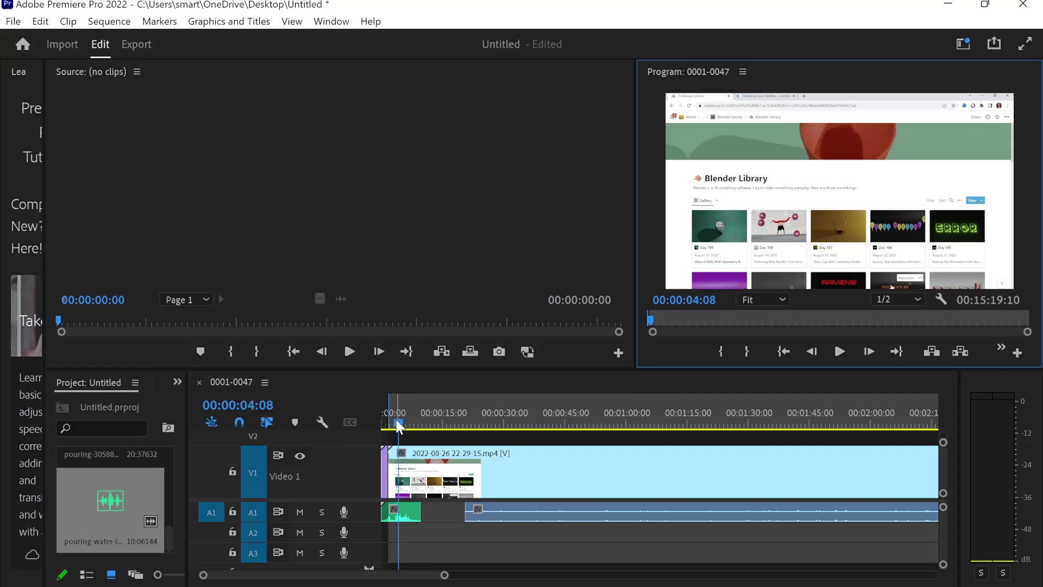
{"action": "left_click_drag", "start_coordinate": [400, 426], "coordinate": [386, 426]}
{"action": "left_click", "coordinate": [840, 351]}
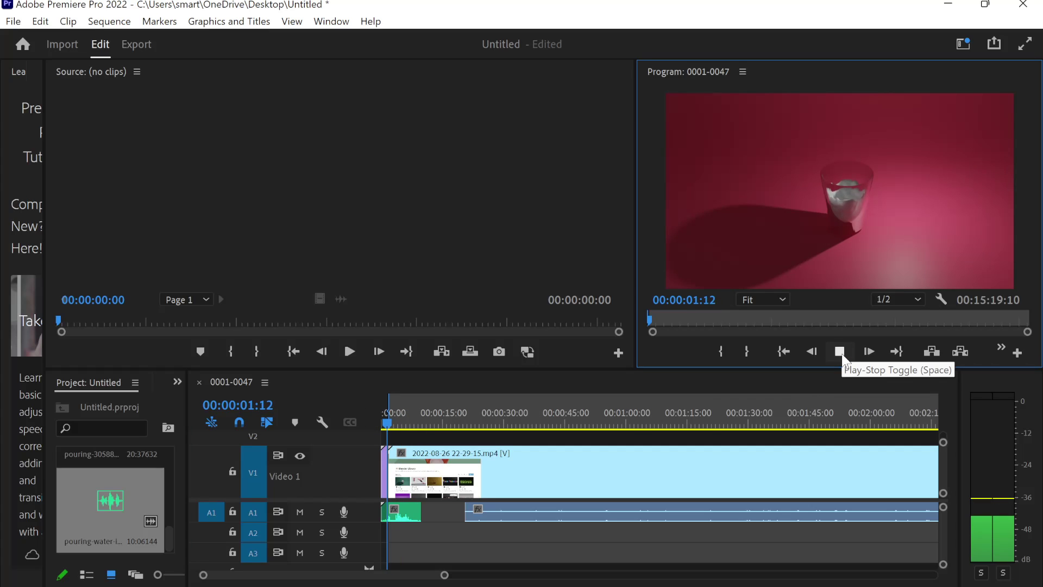
{"action": "left_click", "coordinate": [840, 351]}
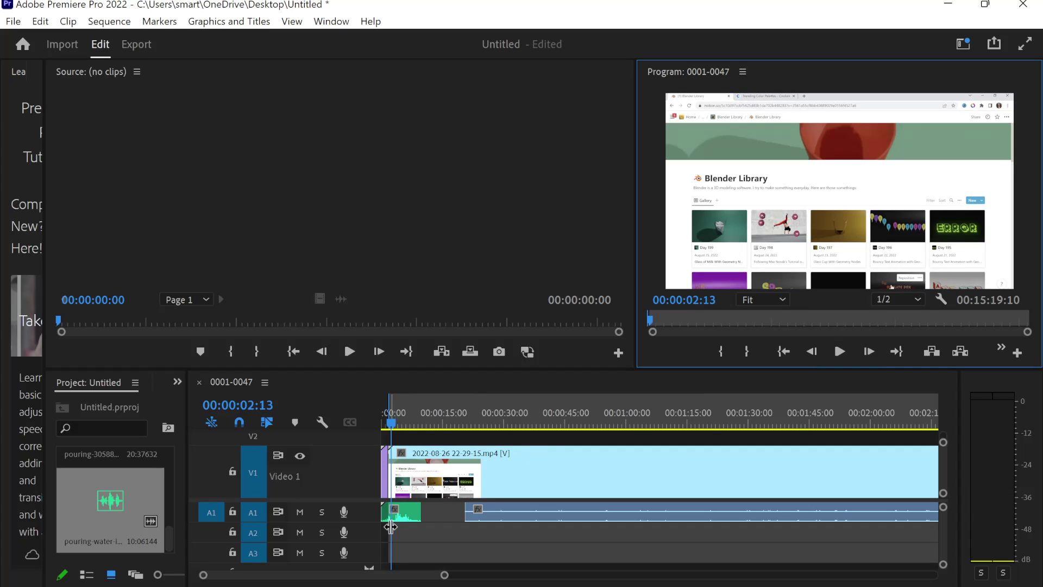
Split the green A1 audio clip at the playhead and move the short piece to A1's start.
{"action": "left_click", "coordinate": [407, 513]}
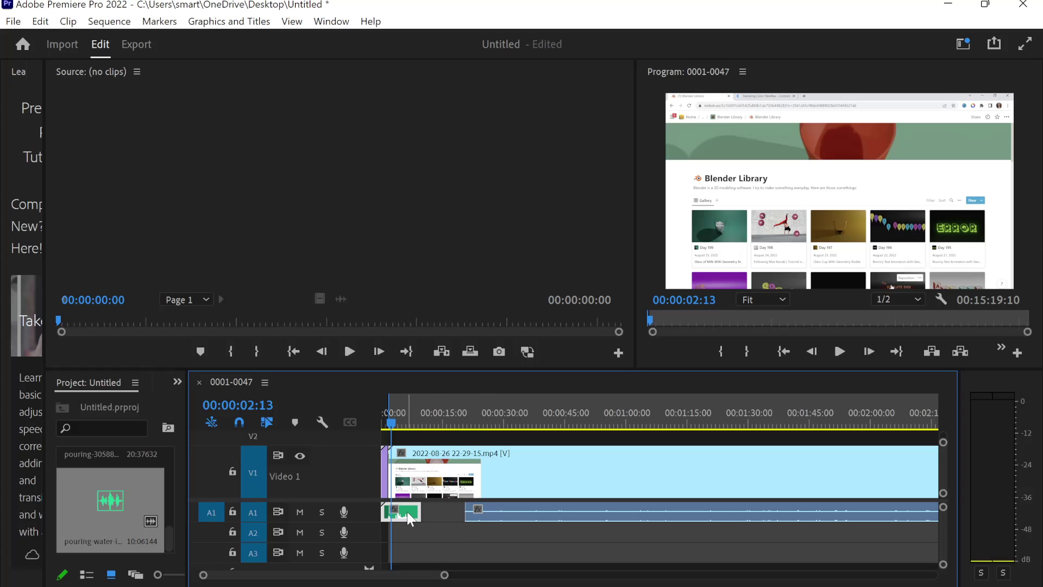
{"action": "key", "text": "ctrl+k"}
{"action": "right_click", "coordinate": [386, 513]}
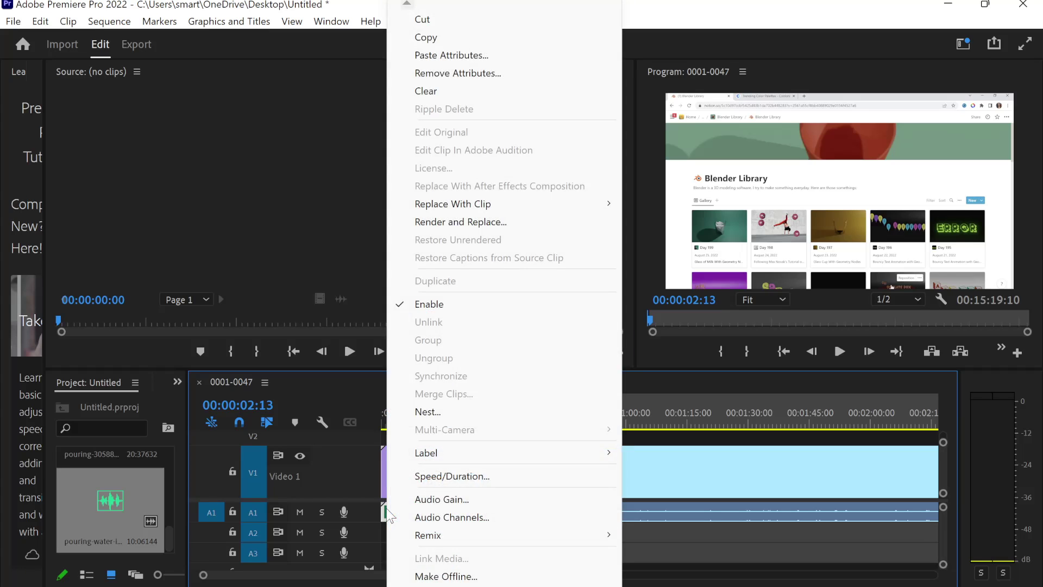
{"action": "left_click", "coordinate": [496, 19]}
{"action": "left_click_drag", "start_coordinate": [411, 506], "coordinate": [397, 507]}
{"action": "left_click_drag", "start_coordinate": [489, 513], "coordinate": [441, 513]}
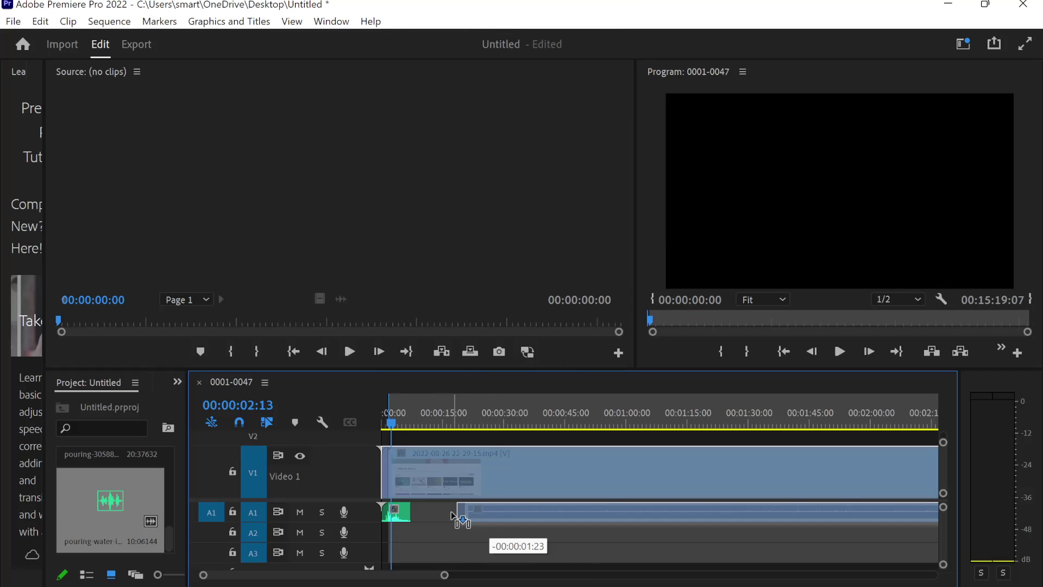
Unlink the screen recording's audio, slide it left against the short clip, and replay from the start.
{"action": "right_click", "coordinate": [480, 472]}
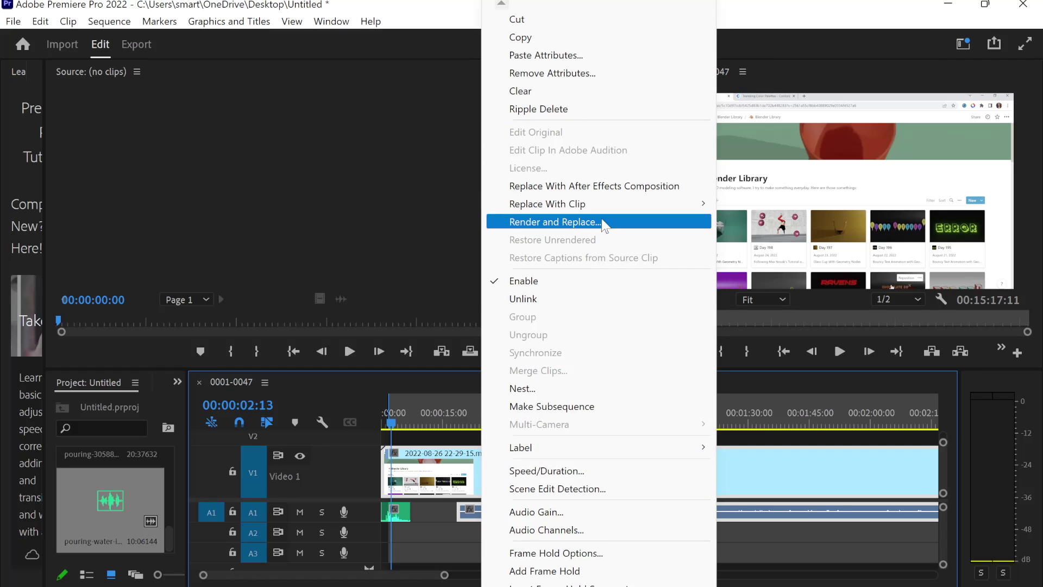
{"action": "left_click", "coordinate": [519, 297]}
{"action": "left_click_drag", "start_coordinate": [505, 512], "coordinate": [462, 513]}
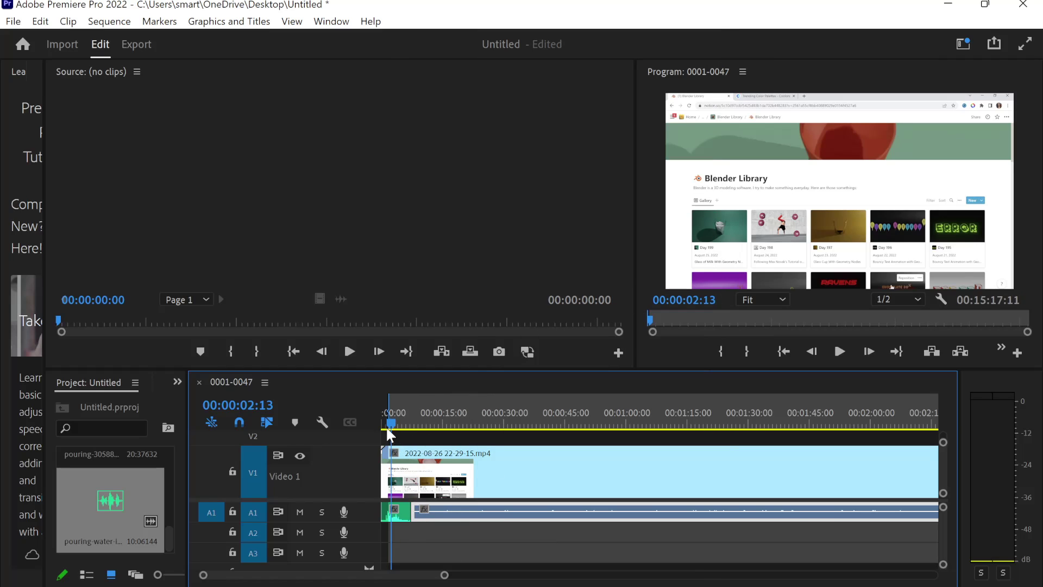
{"action": "left_click_drag", "start_coordinate": [388, 429], "coordinate": [380, 426]}
{"action": "left_click", "coordinate": [830, 351]}
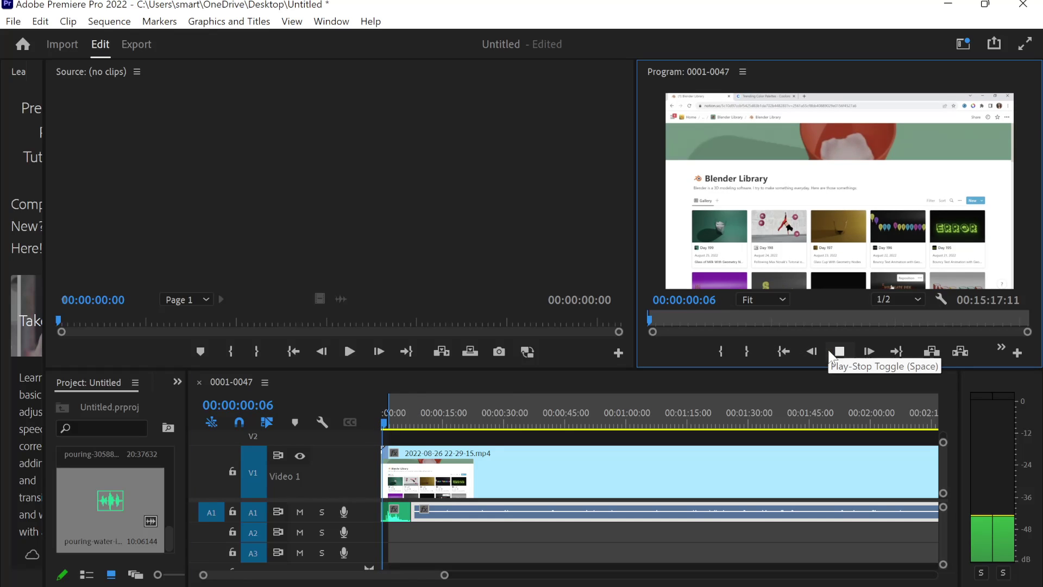
{"action": "left_click_drag", "start_coordinate": [389, 423], "coordinate": [352, 424]}
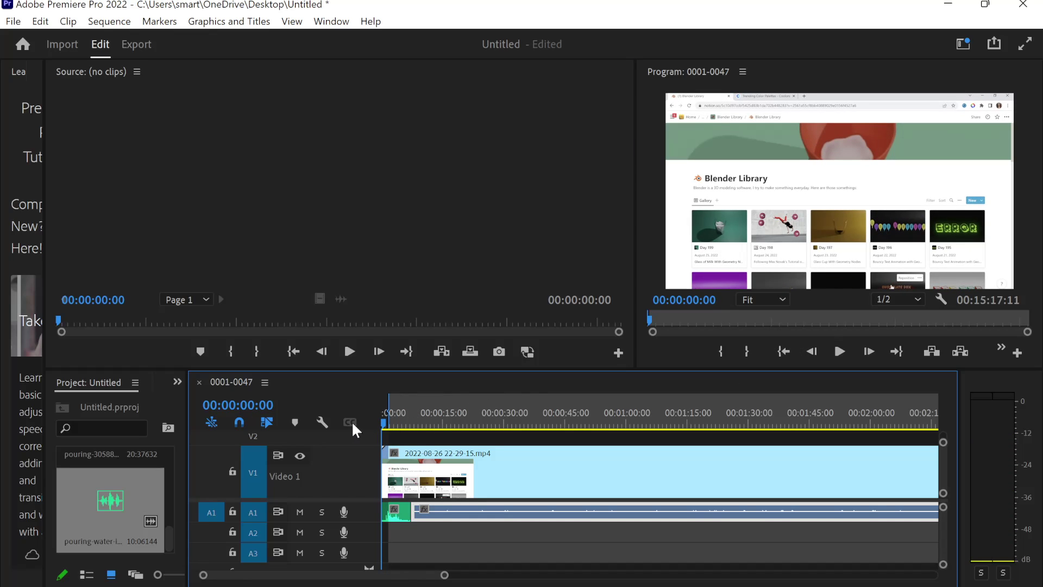
Deselect the A1 clip and start a media import, browsing to the Desktop folder.
{"action": "left_click", "coordinate": [474, 481]}
{"action": "scroll", "coordinate": [100, 470], "scroll_direction": "up", "scroll_amount": 5}
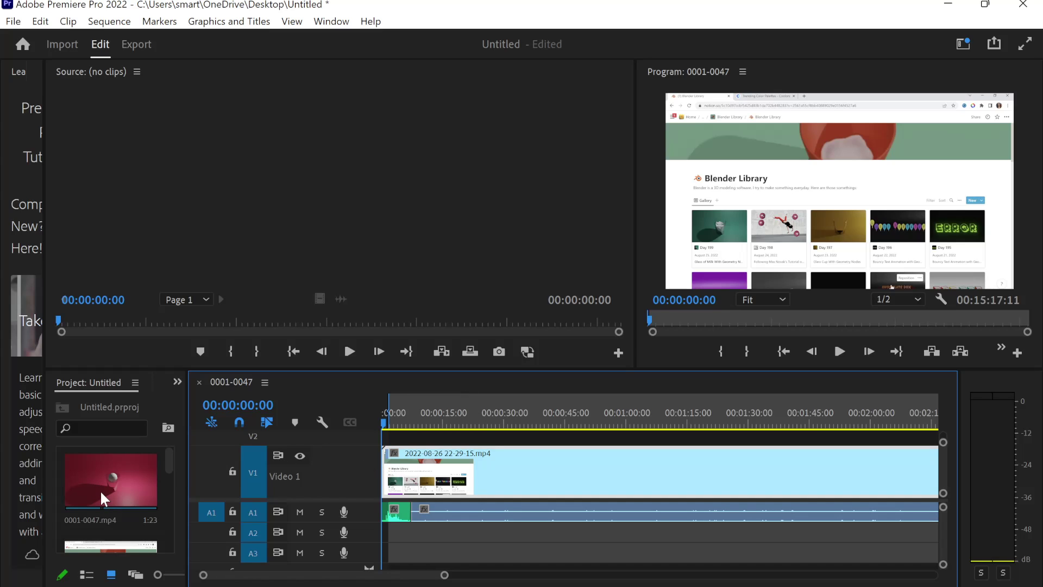
{"action": "scroll", "coordinate": [100, 490], "scroll_direction": "down", "scroll_amount": 2}
{"action": "scroll", "coordinate": [106, 492], "scroll_direction": "down", "scroll_amount": 3}
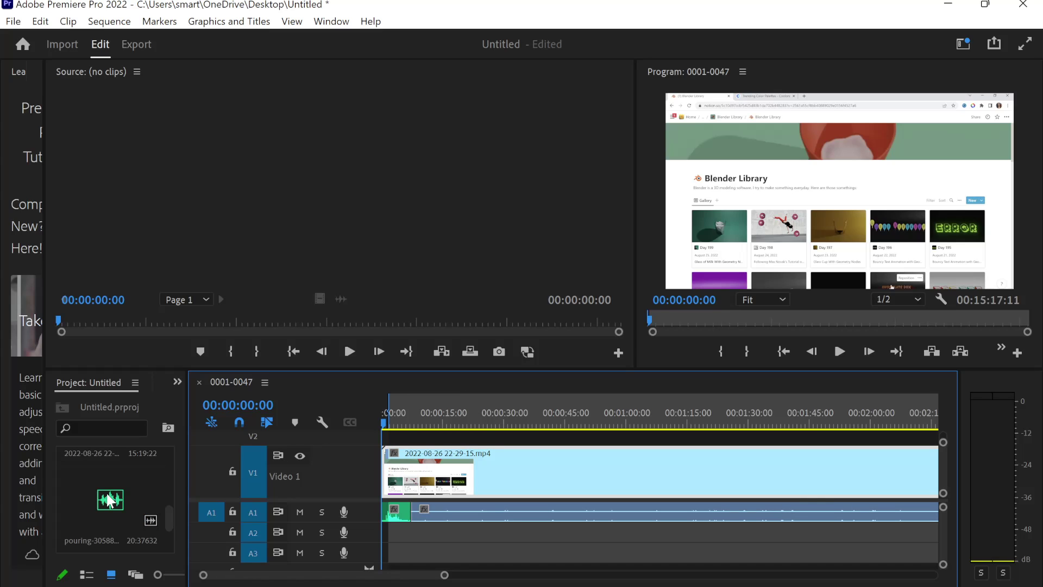
{"action": "scroll", "coordinate": [108, 493], "scroll_direction": "up", "scroll_amount": 3}
{"action": "left_click", "coordinate": [113, 493]}
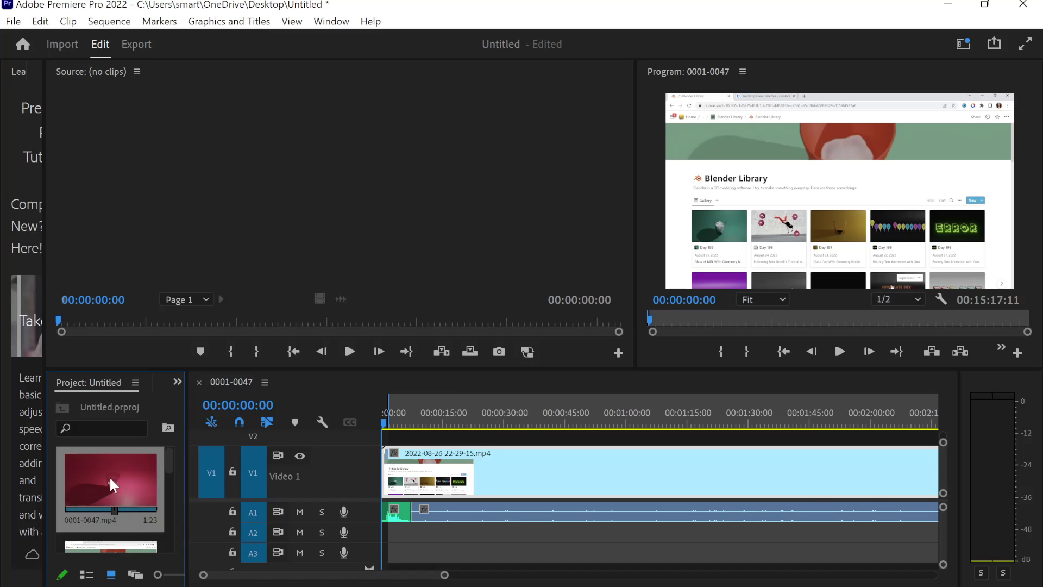
{"action": "right_click", "coordinate": [146, 428]}
{"action": "left_click", "coordinate": [190, 210]}
{"action": "scroll", "coordinate": [87, 168], "scroll_direction": "up", "scroll_amount": 5}
{"action": "left_click", "coordinate": [69, 162]}
{"action": "scroll", "coordinate": [196, 224], "scroll_direction": "down", "scroll_amount": 3}
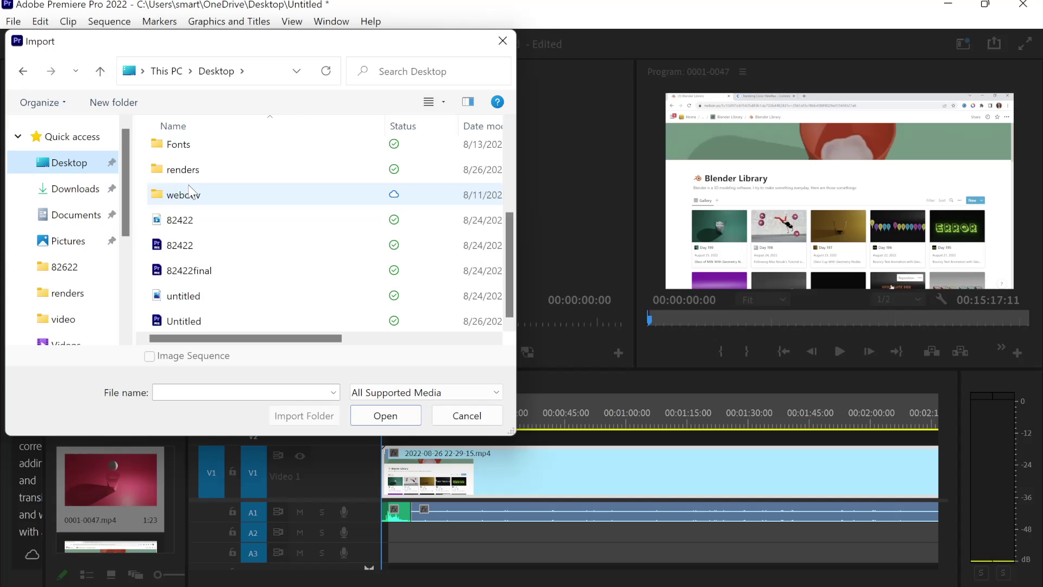
{"action": "scroll", "coordinate": [188, 198], "scroll_direction": "up", "scroll_amount": 2}
{"action": "scroll", "coordinate": [189, 193], "scroll_direction": "up", "scroll_amount": 3}
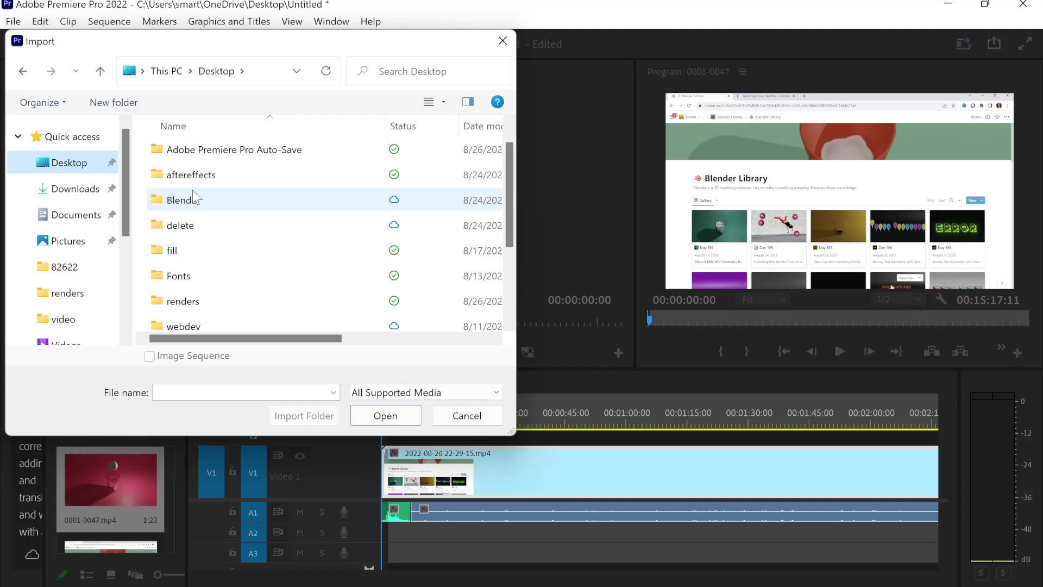
Import 0001-0047 from Blender > Animations > 82622 > video, place it at V1's start, and play.
{"action": "double_click", "coordinate": [192, 199]}
{"action": "double_click", "coordinate": [212, 150]}
{"action": "scroll", "coordinate": [218, 295], "scroll_direction": "down", "scroll_amount": 3}
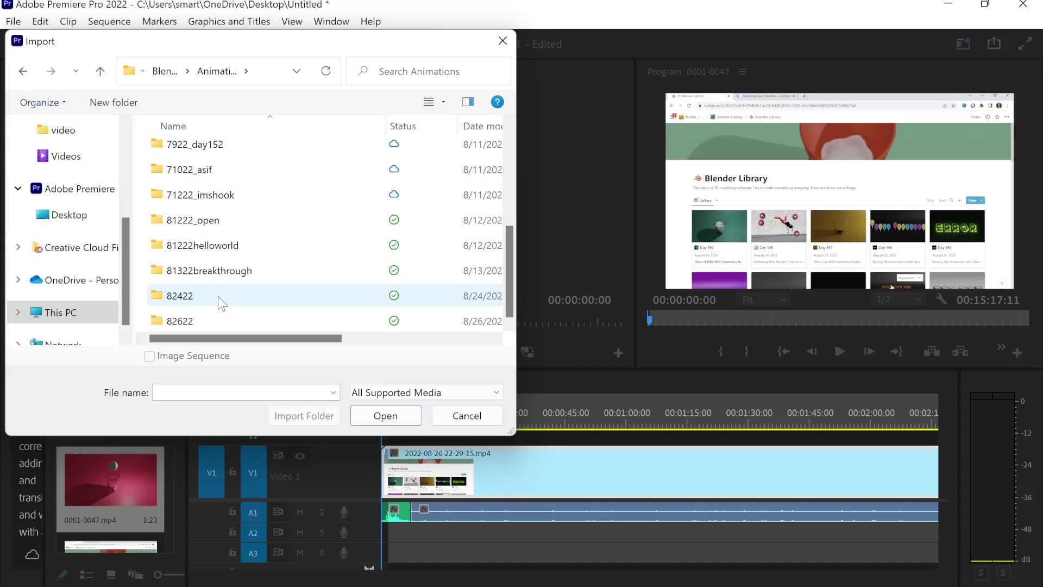
{"action": "double_click", "coordinate": [210, 318]}
{"action": "double_click", "coordinate": [194, 171]}
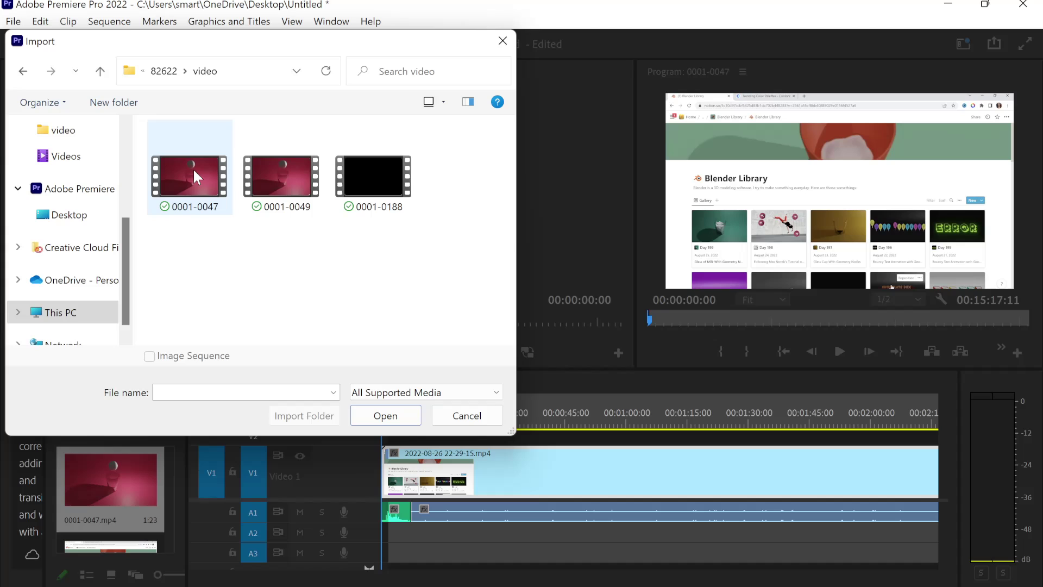
{"action": "double_click", "coordinate": [193, 169]}
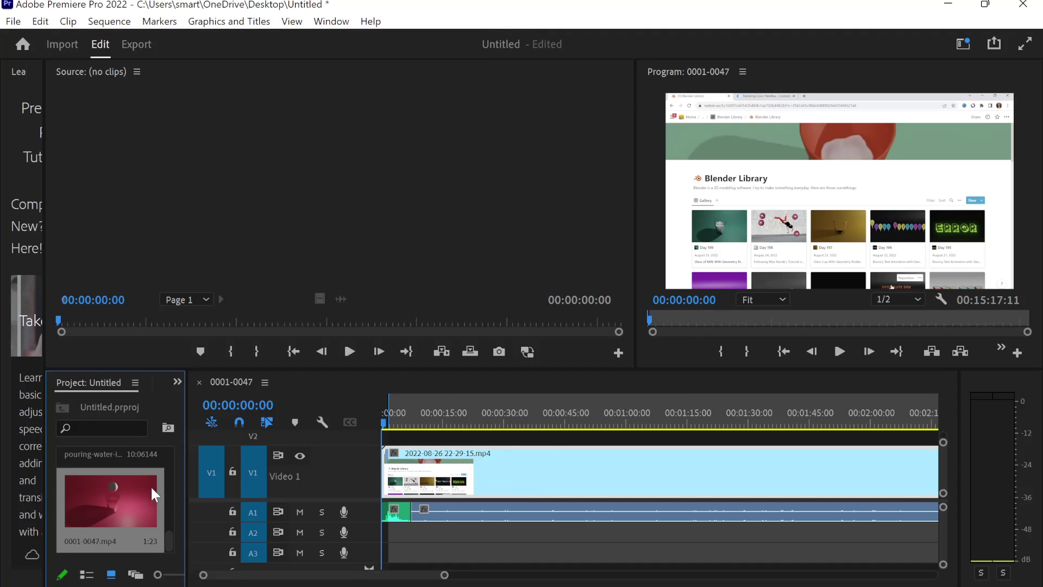
{"action": "left_click_drag", "start_coordinate": [124, 505], "coordinate": [381, 462]}
{"action": "left_click", "coordinate": [839, 352]}
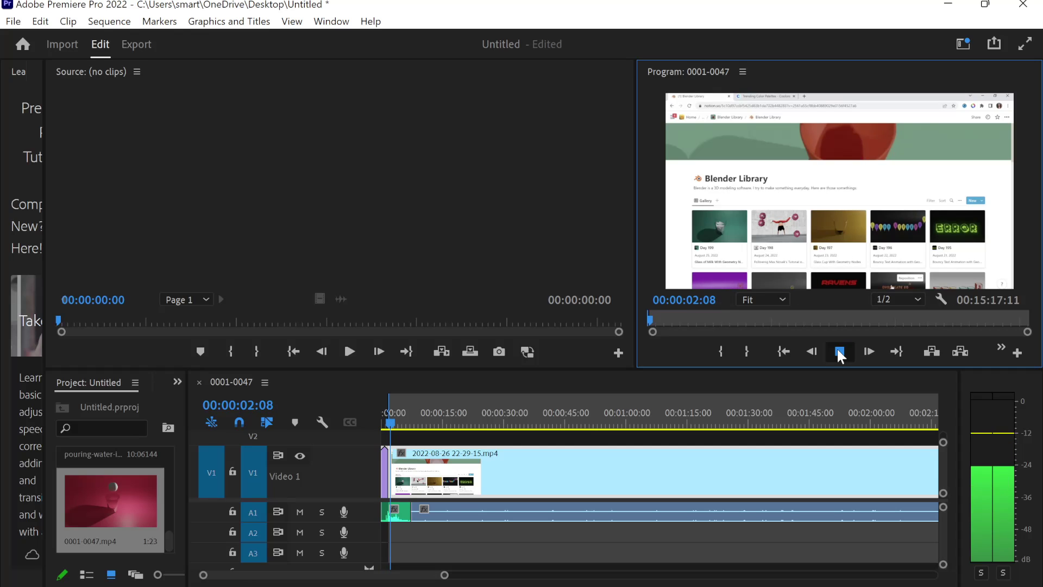
Replay the opening, then slide the long A1 audio left against the short clip.
{"action": "left_click", "coordinate": [839, 351]}
{"action": "left_click_drag", "start_coordinate": [397, 428], "coordinate": [372, 429]}
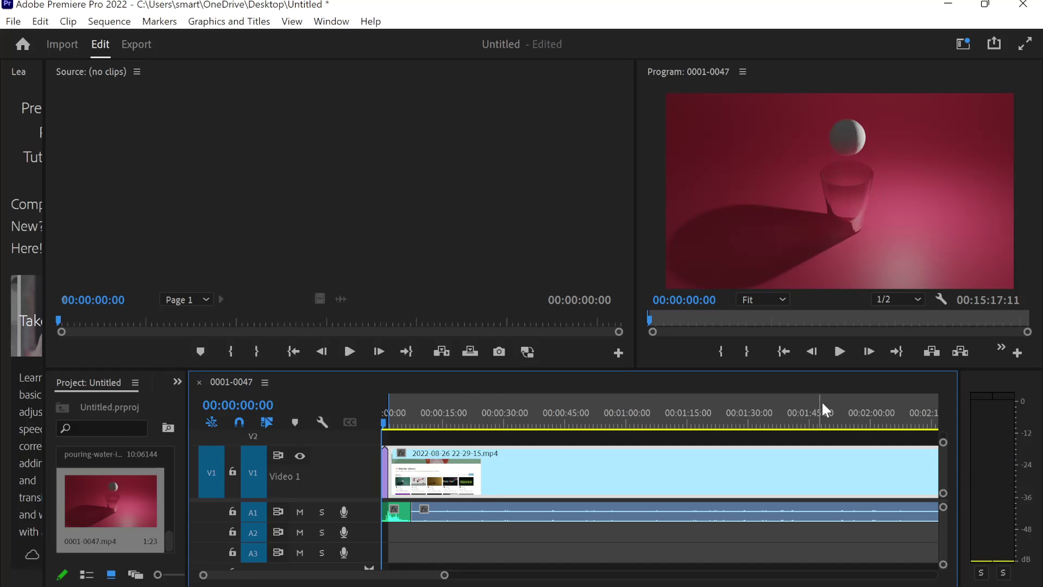
{"action": "left_click", "coordinate": [838, 358]}
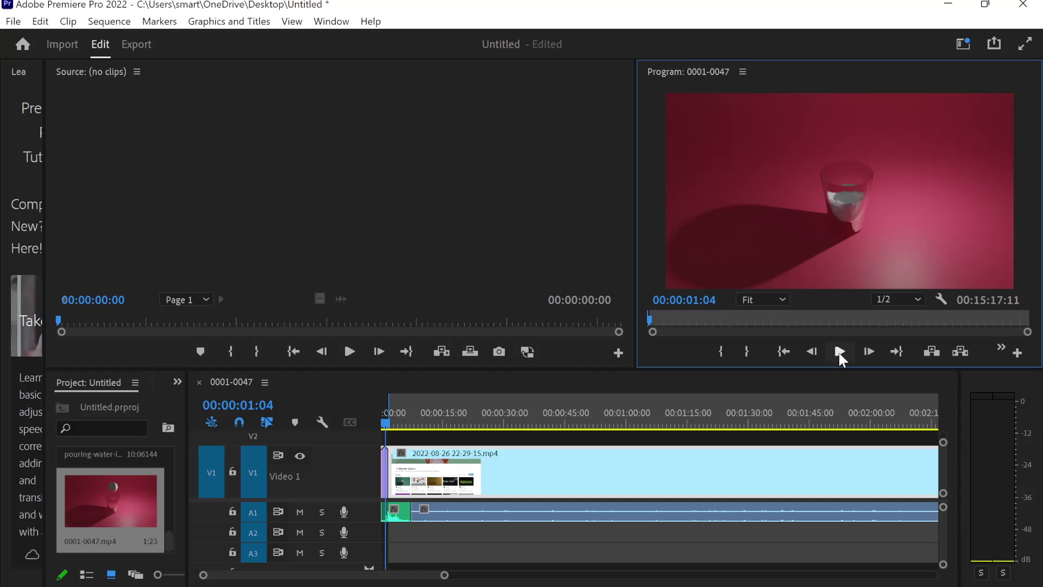
{"action": "left_click", "coordinate": [398, 520]}
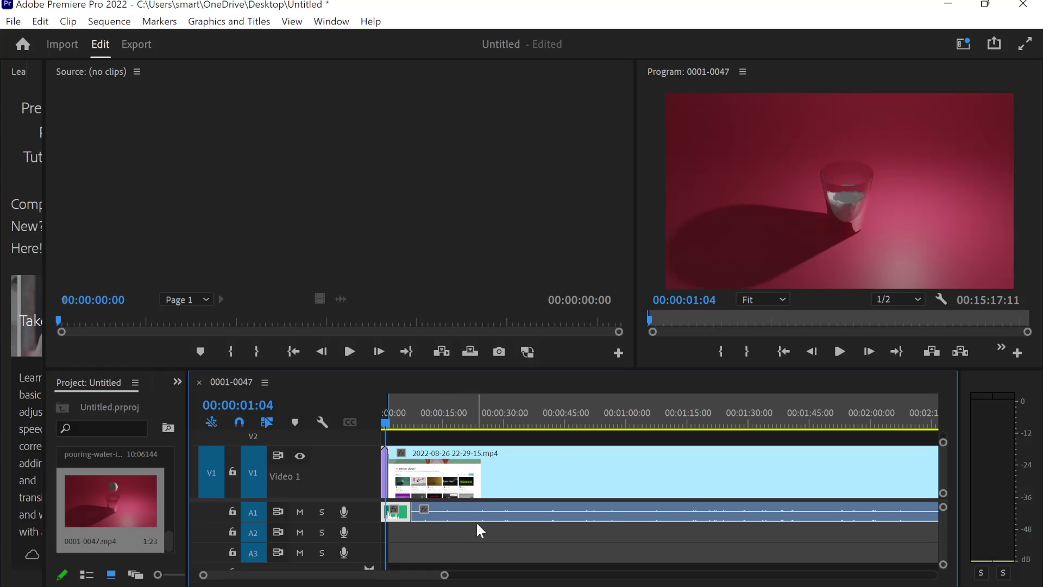
{"action": "right_click", "coordinate": [383, 510]}
{"action": "left_click", "coordinate": [451, 19]}
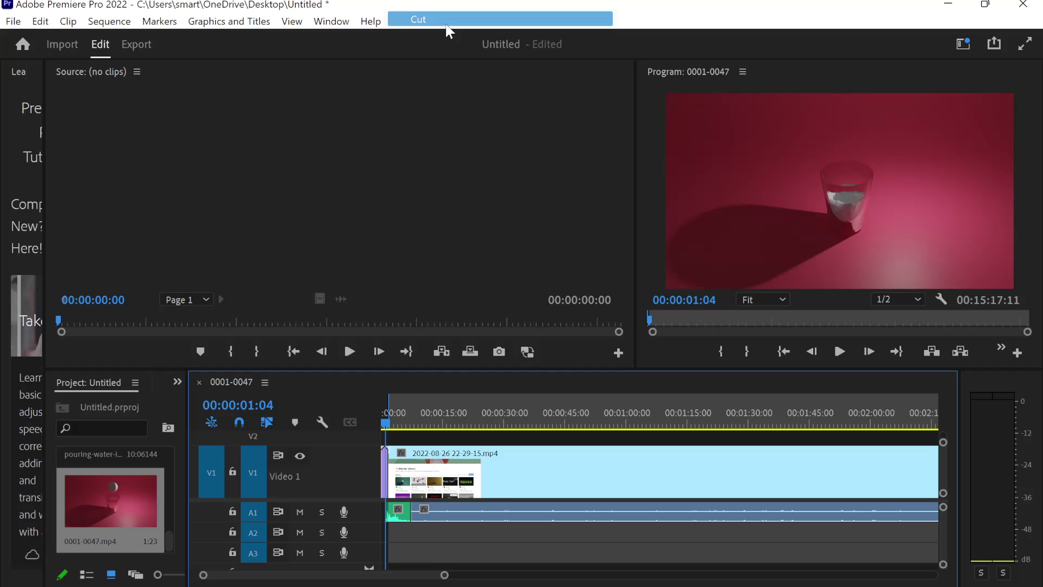
{"action": "left_click_drag", "start_coordinate": [402, 517], "coordinate": [447, 509]}
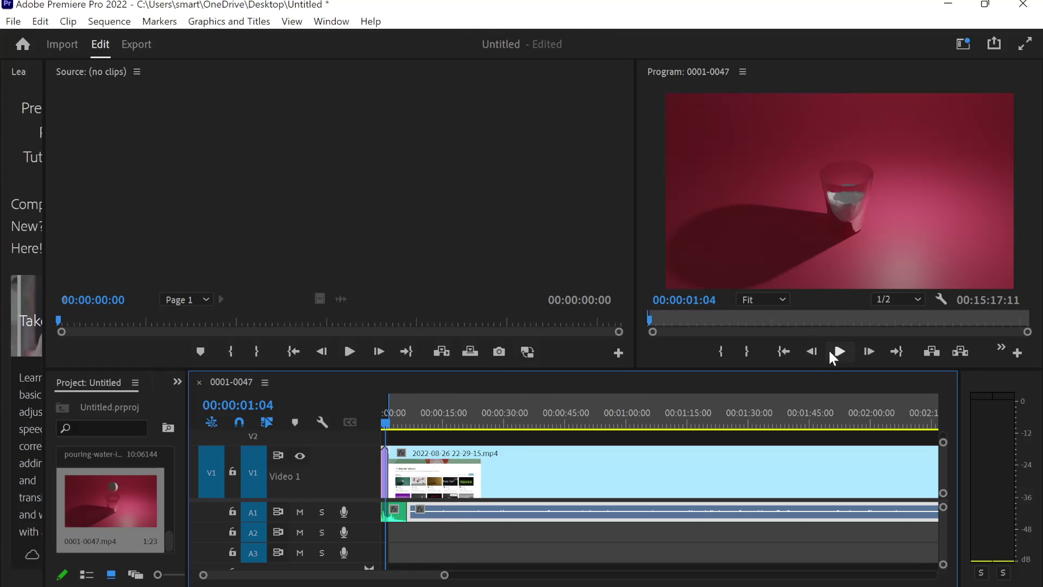
Preview from the start and check the render clip and V1 track context menus without changes.
{"action": "left_click", "coordinate": [383, 426]}
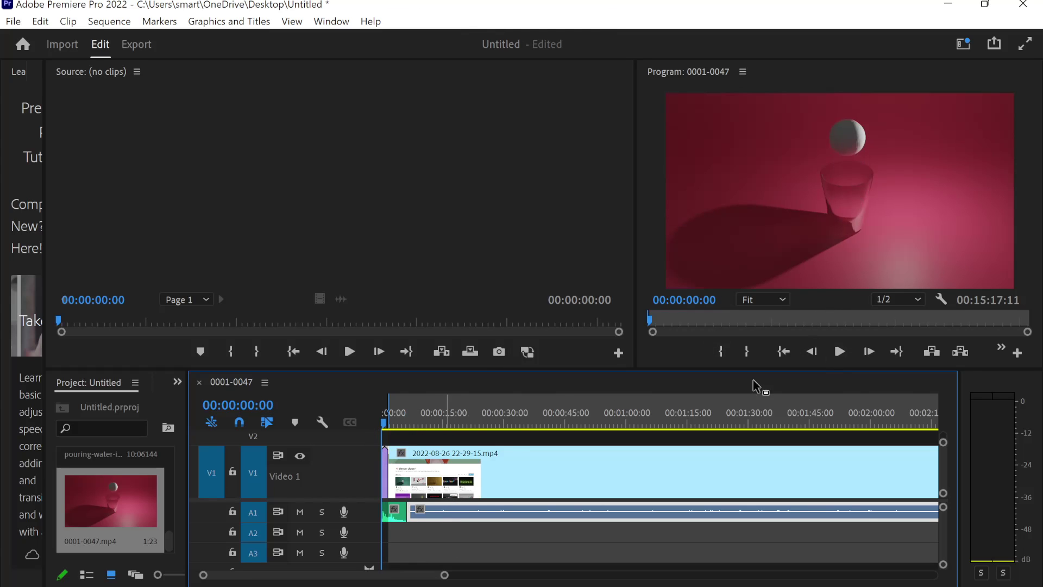
{"action": "left_click", "coordinate": [852, 353]}
{"action": "left_click", "coordinate": [853, 353]}
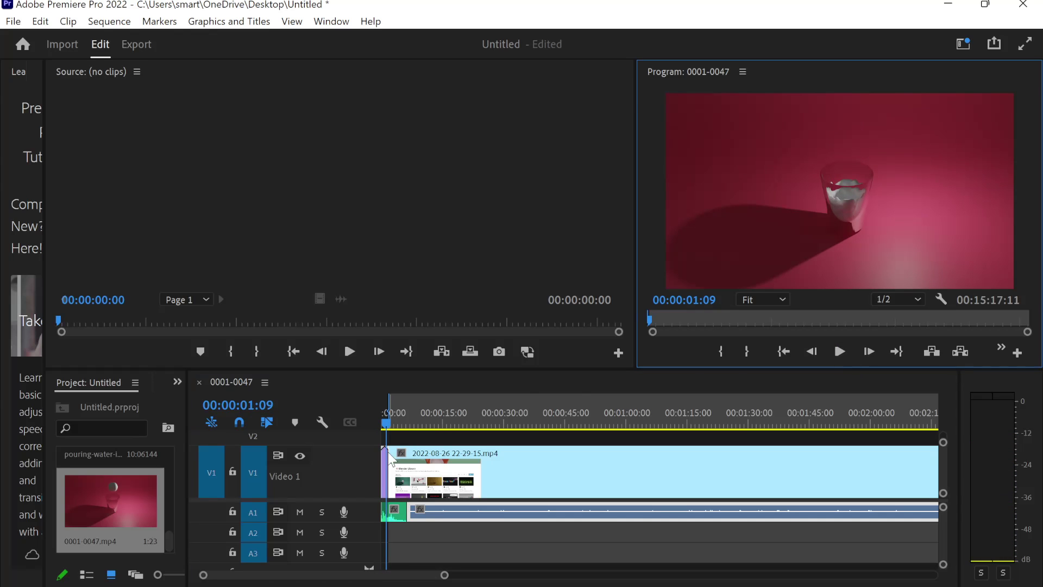
{"action": "right_click", "coordinate": [383, 452]}
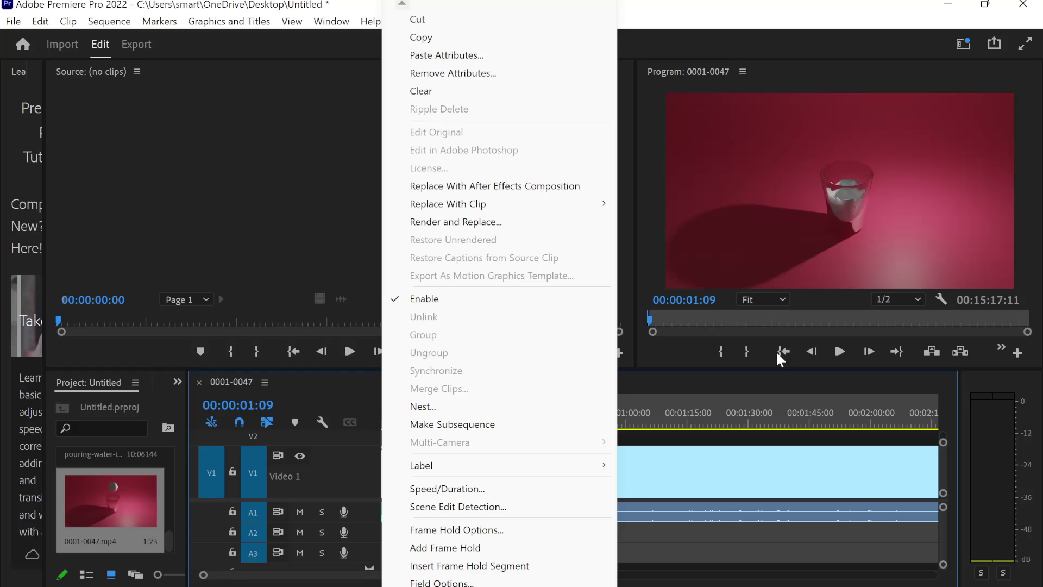
{"action": "left_click", "coordinate": [679, 350]}
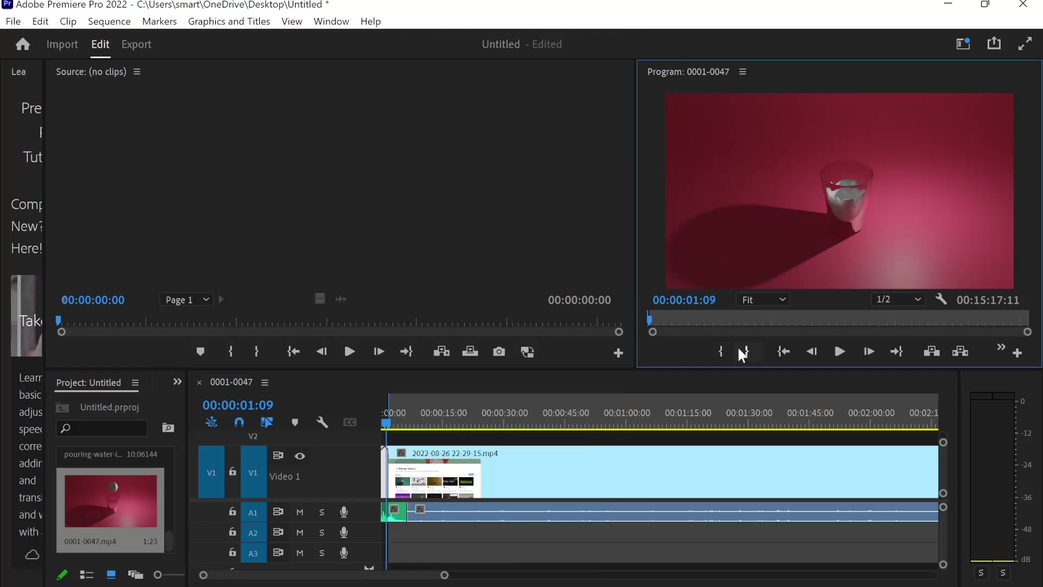
{"action": "right_click", "coordinate": [381, 457]}
{"action": "right_click", "coordinate": [382, 476]}
{"action": "left_click", "coordinate": [383, 478]}
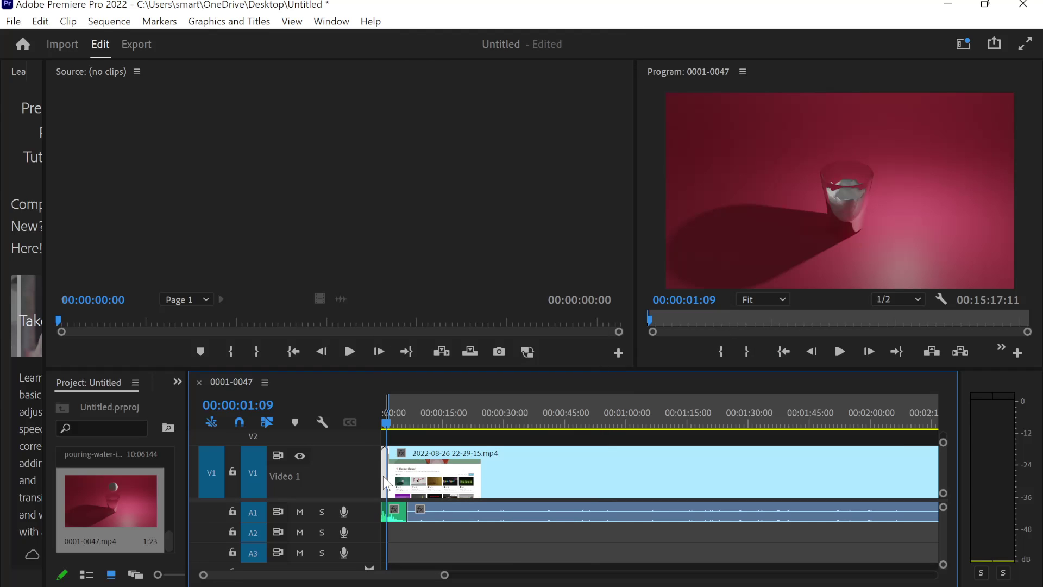
{"action": "right_click", "coordinate": [387, 468]}
{"action": "mouse_move", "coordinate": [407, 467]}
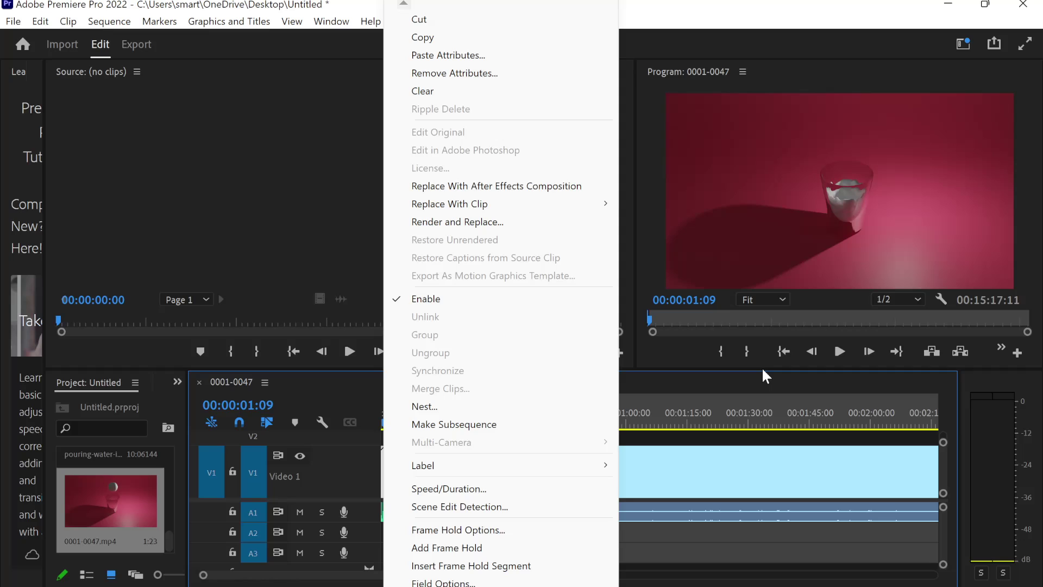
{"action": "left_click", "coordinate": [663, 356]}
{"action": "left_click", "coordinate": [839, 352]}
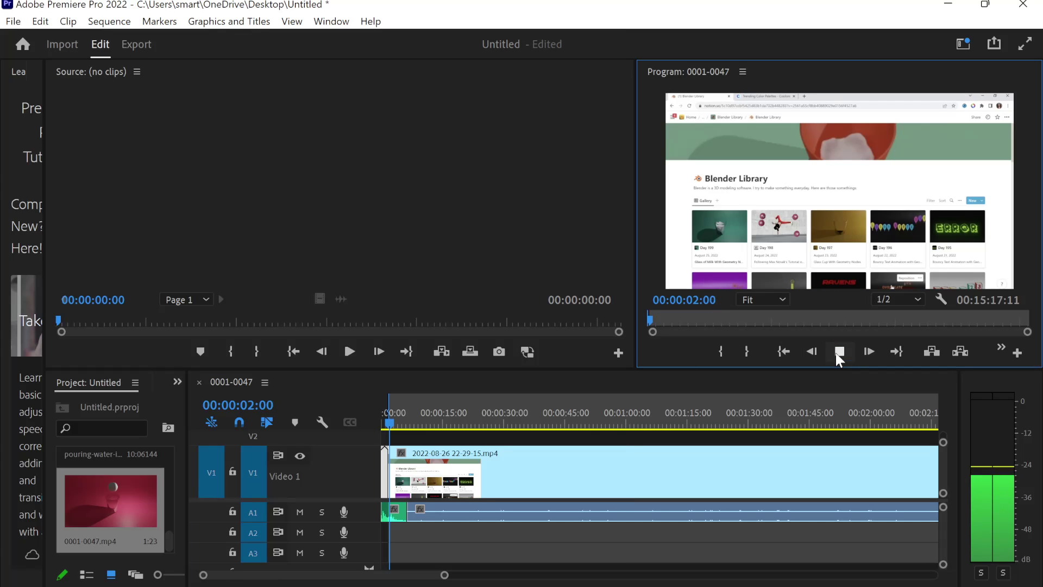
{"action": "left_click", "coordinate": [839, 352]}
Replay the opening and slightly lengthen the first A1 audio clip.
{"action": "left_click_drag", "start_coordinate": [392, 427], "coordinate": [383, 426]}
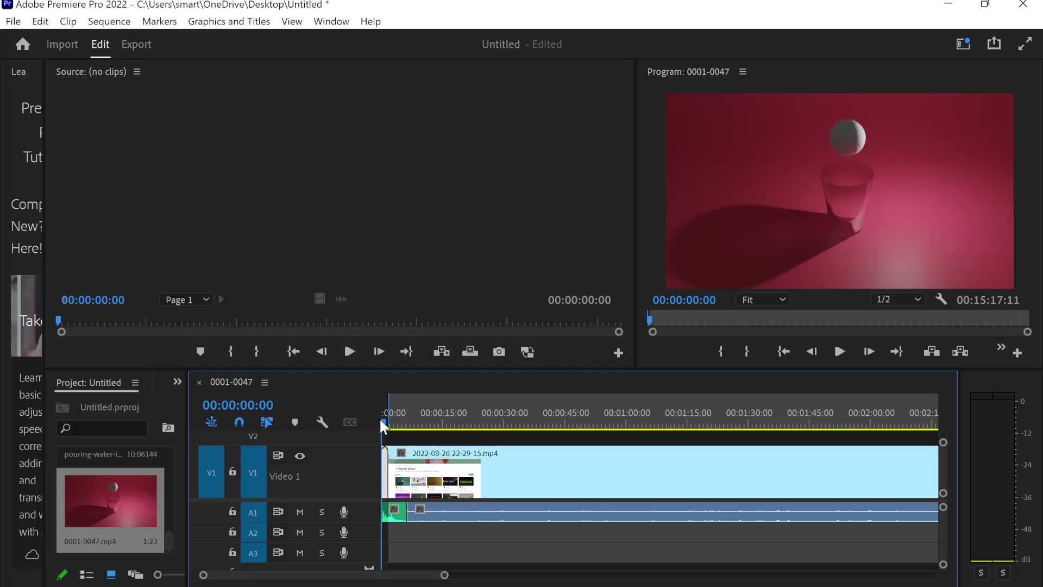
{"action": "left_click", "coordinate": [839, 351]}
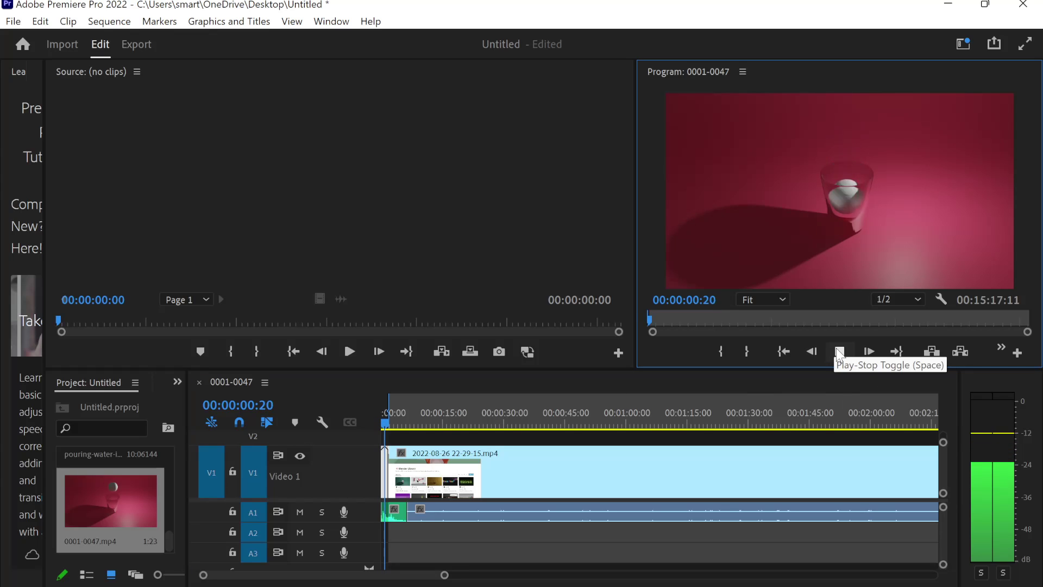
{"action": "left_click", "coordinate": [839, 352]}
{"action": "left_click_drag", "start_coordinate": [389, 422], "coordinate": [380, 419]}
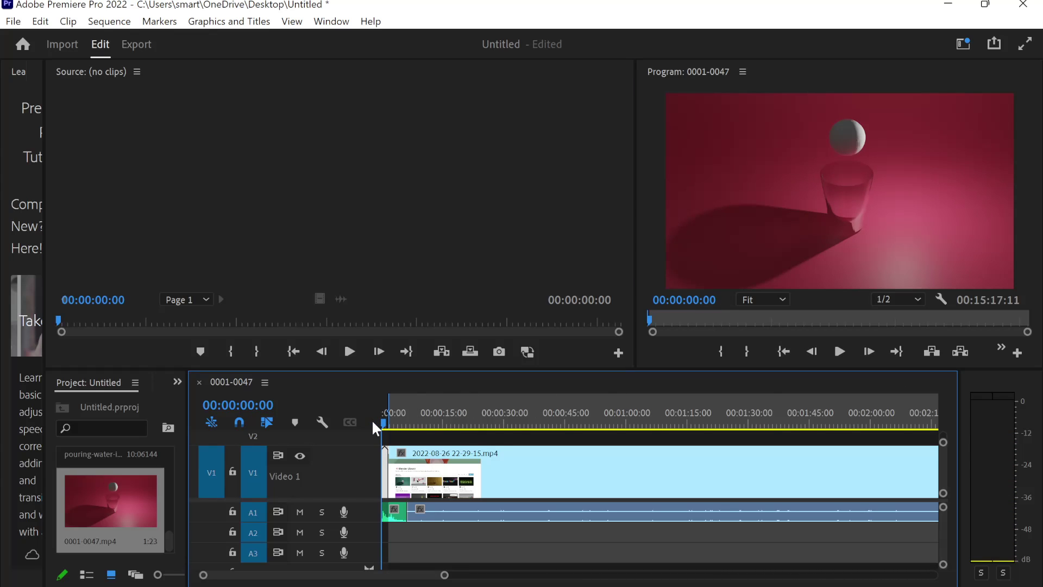
{"action": "left_click_drag", "start_coordinate": [401, 513], "coordinate": [396, 522]}
{"action": "left_click", "coordinate": [425, 507]}
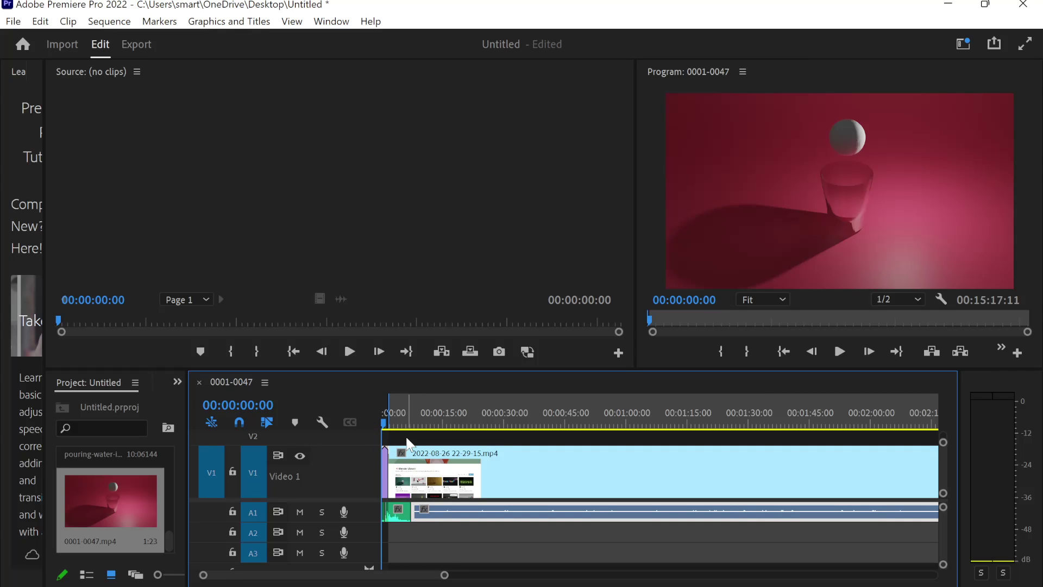
{"action": "left_click", "coordinate": [840, 353]}
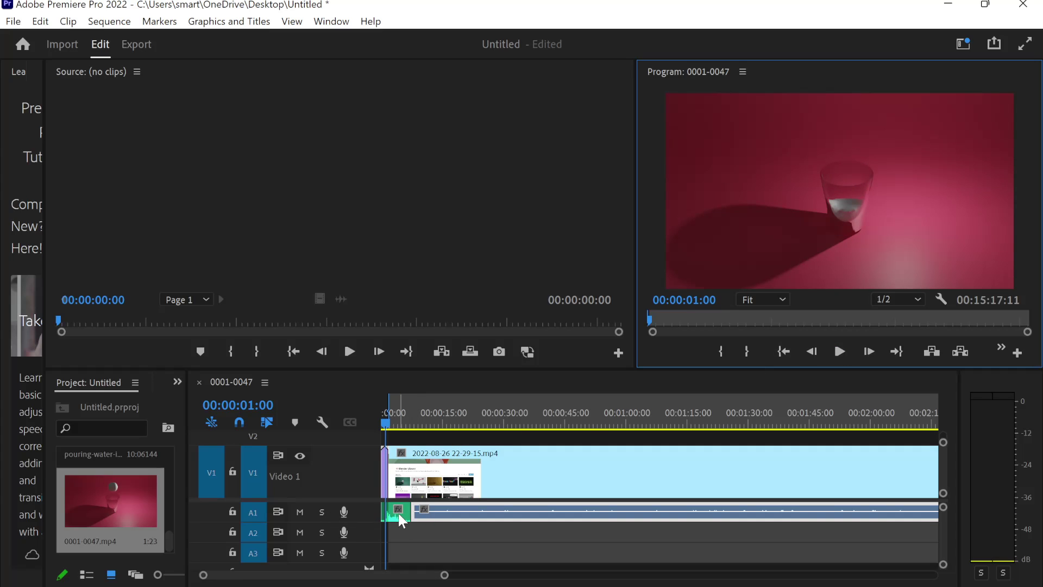
{"action": "left_click", "coordinate": [382, 511]}
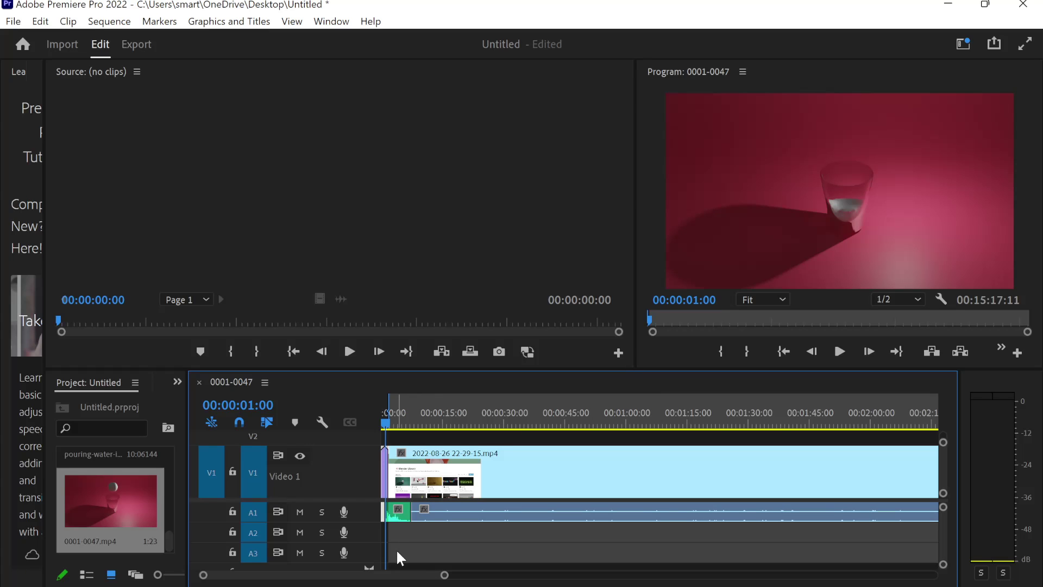
Move the green sound clip to A3 and back onto A1 near the start, preview, then return to Pixabay.
{"action": "mouse_move", "coordinate": [399, 514]}
{"action": "left_mouse_down"}
{"action": "mouse_move", "coordinate": [409, 514]}
{"action": "mouse_move", "coordinate": [403, 527]}
{"action": "left_mouse_up"}
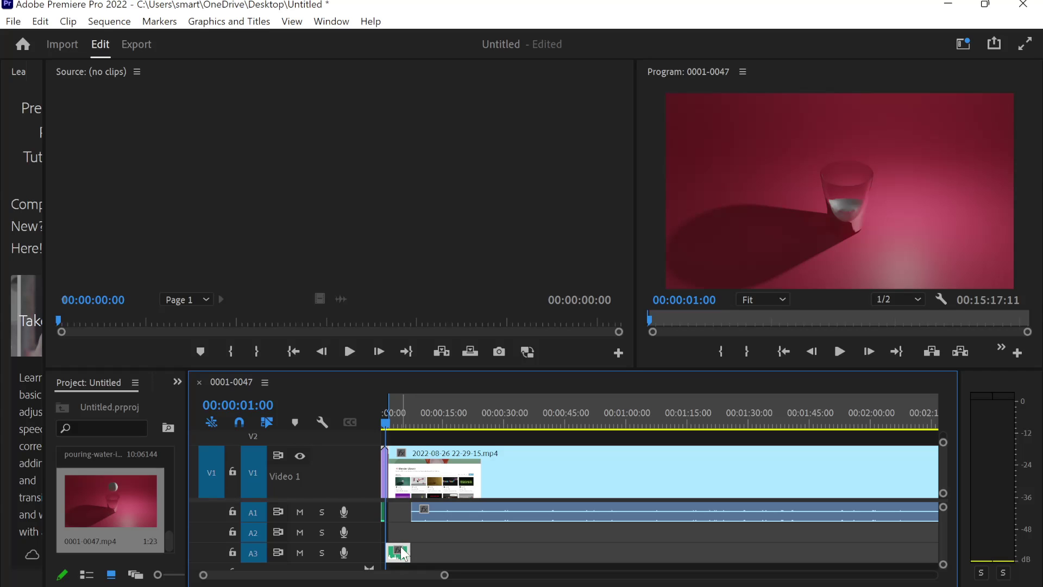
{"action": "left_click", "coordinate": [847, 353]}
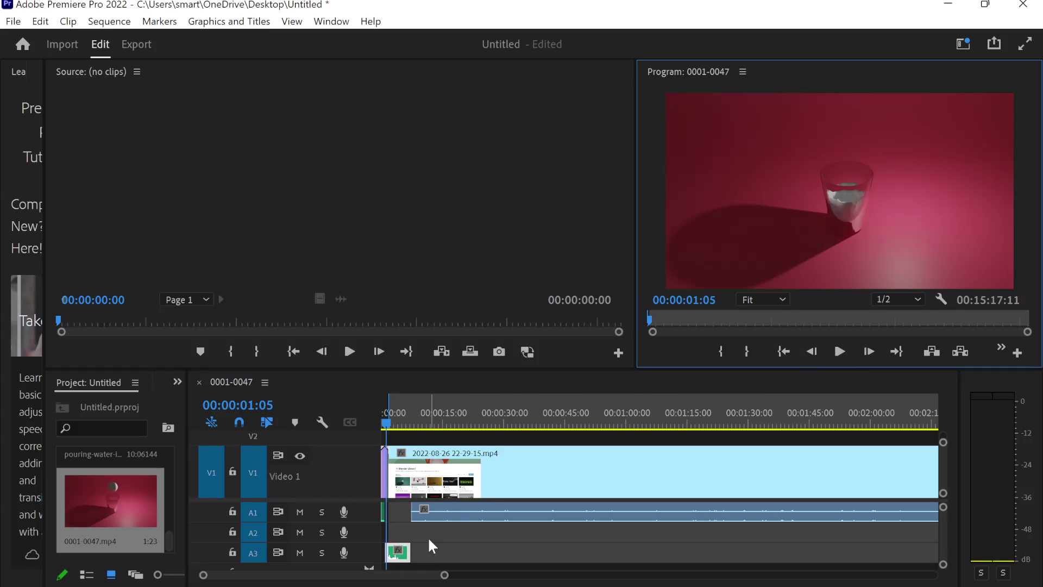
{"action": "left_click", "coordinate": [389, 546]}
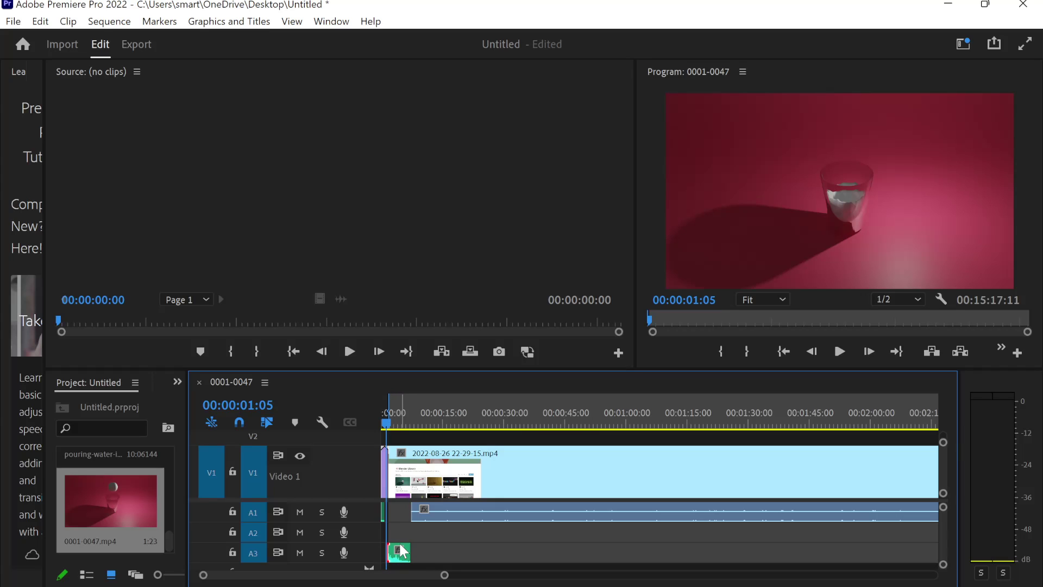
{"action": "key", "text": "space"}
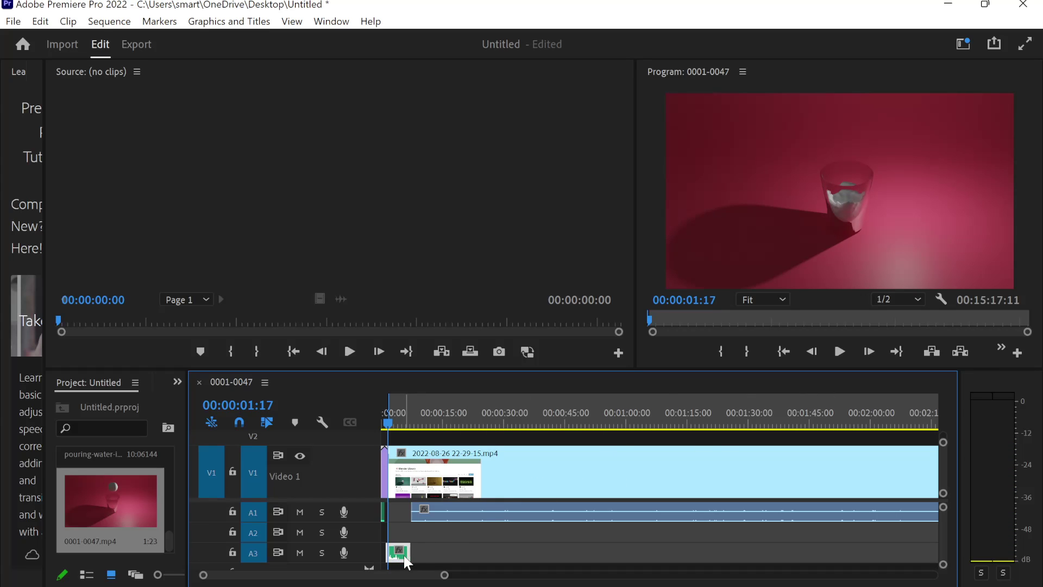
{"action": "left_click_drag", "start_coordinate": [405, 559], "coordinate": [404, 516]}
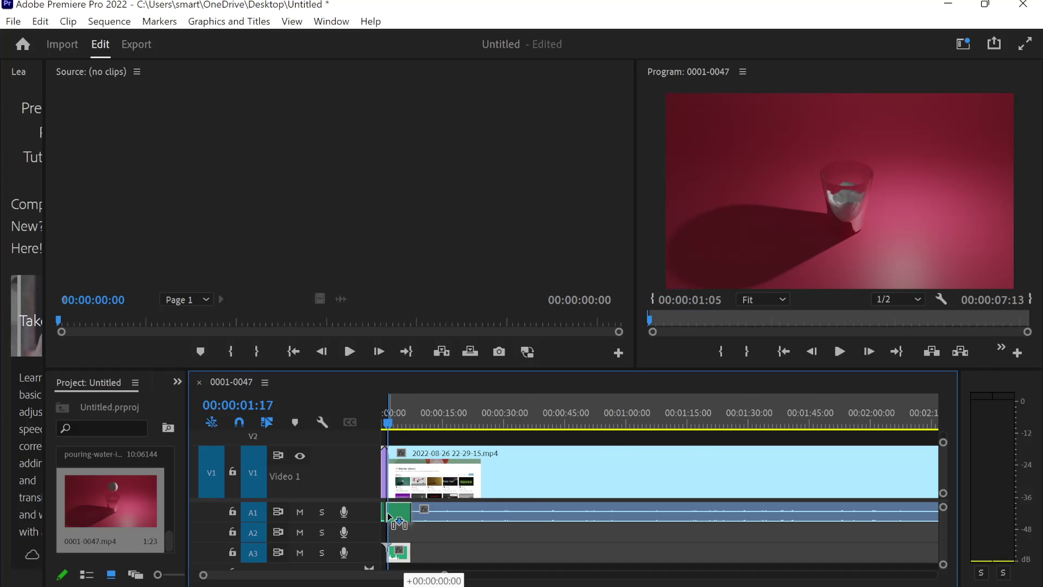
{"action": "left_click_drag", "start_coordinate": [383, 514], "coordinate": [396, 511]}
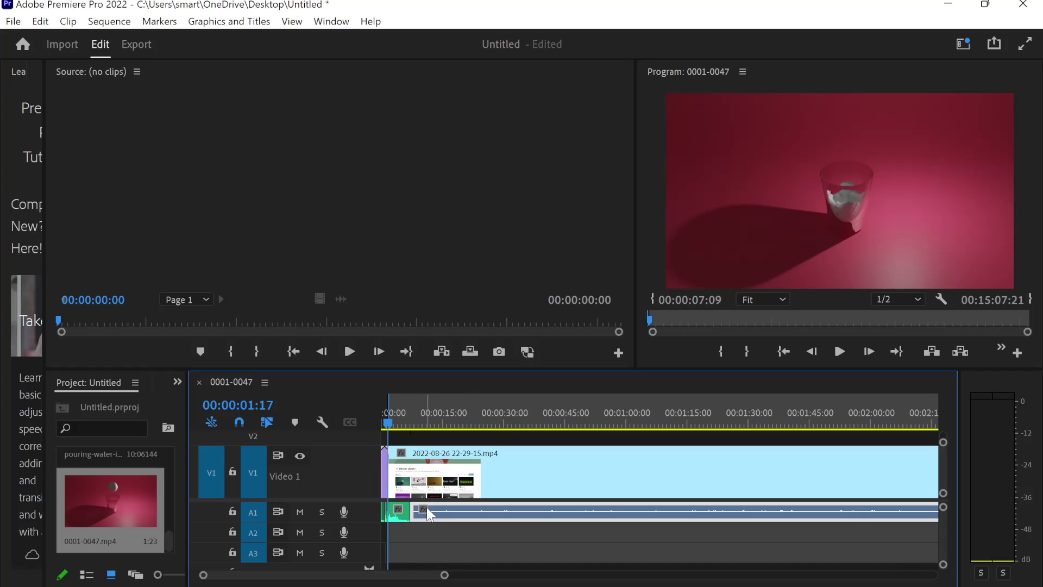
{"action": "left_click_drag", "start_coordinate": [389, 421], "coordinate": [360, 422]}
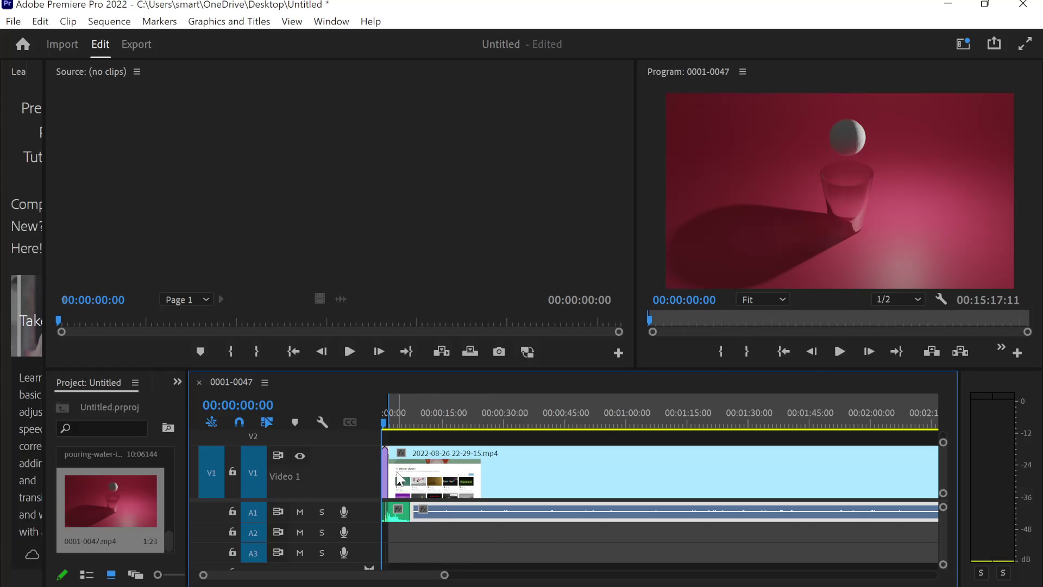
{"action": "left_click", "coordinate": [840, 352]}
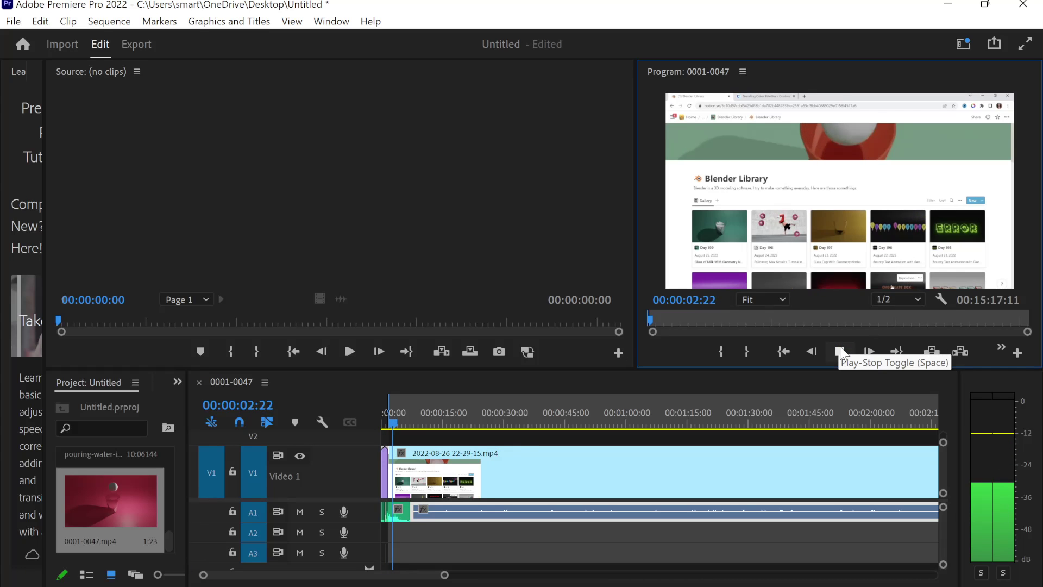
{"action": "left_click", "coordinate": [840, 352]}
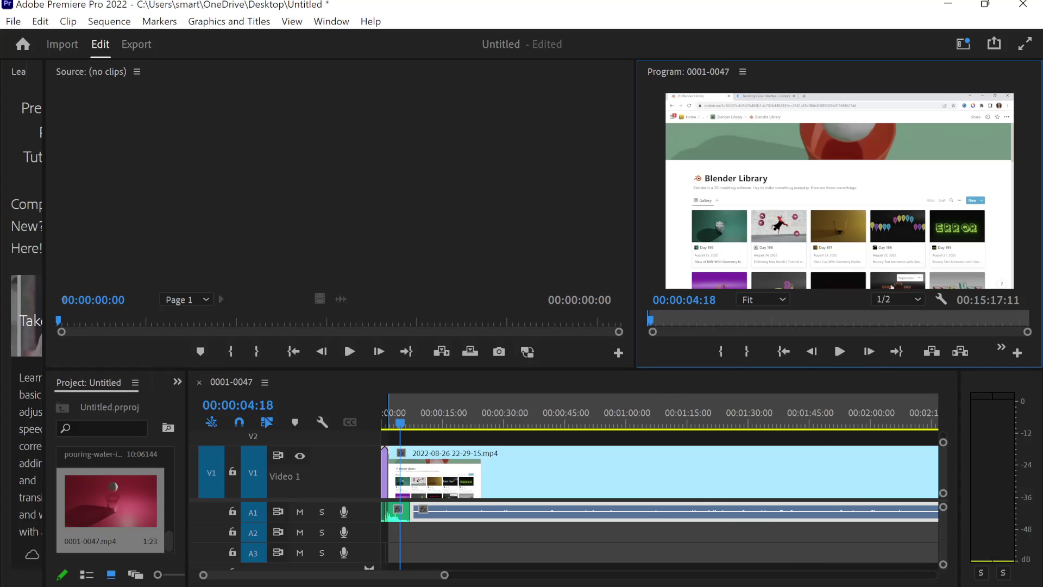
{"action": "left_click", "coordinate": [762, 584]}
{"action": "left_click", "coordinate": [788, 170]}
Search Pixabay sound effects for 'splash'.
{"action": "scroll", "coordinate": [372, 242], "scroll_direction": "down", "scroll_amount": 5}
{"action": "scroll", "coordinate": [359, 228], "scroll_direction": "down", "scroll_amount": 7}
{"action": "scroll", "coordinate": [336, 214], "scroll_direction": "down", "scroll_amount": 8}
{"action": "scroll", "coordinate": [337, 213], "scroll_direction": "up", "scroll_amount": 10}
{"action": "scroll", "coordinate": [333, 204], "scroll_direction": "up", "scroll_amount": 5}
{"action": "type", "text": "plash"}
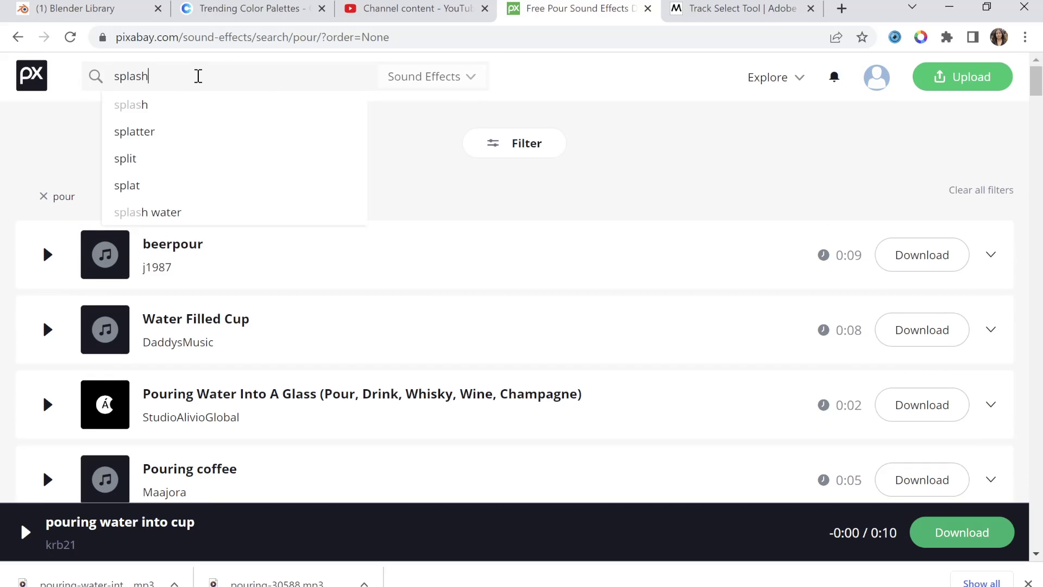
{"action": "key", "text": "Return"}
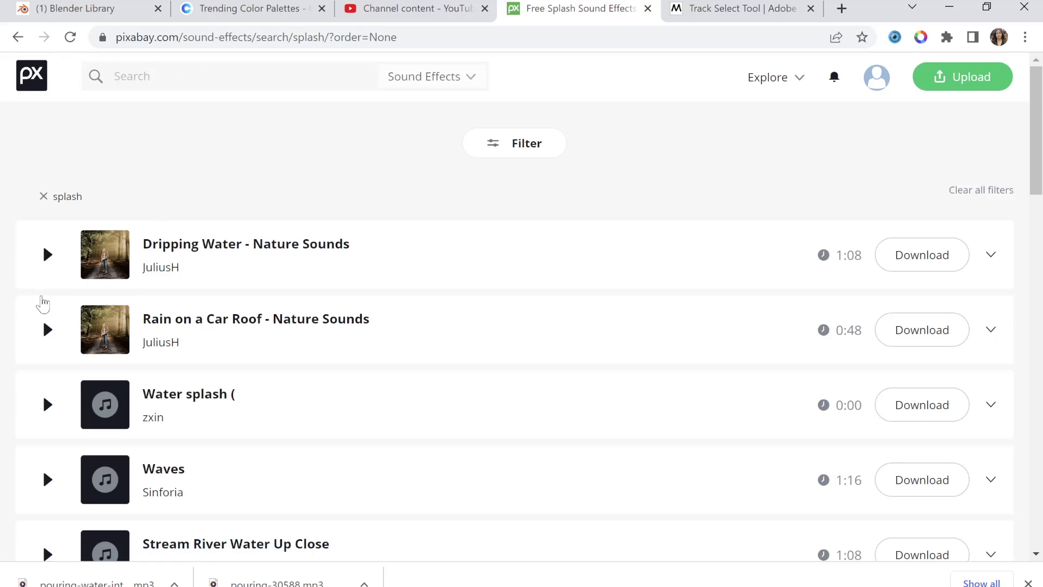
Preview the Water splash, Waves, Stream River, Dripping Water, SPLASH, fountain and jump-into-water sounds.
{"action": "scroll", "coordinate": [40, 302], "scroll_direction": "down", "scroll_amount": 5}
{"action": "left_click", "coordinate": [39, 178]}
{"action": "left_click", "coordinate": [47, 234]}
{"action": "left_click", "coordinate": [48, 310]}
{"action": "scroll", "coordinate": [99, 321], "scroll_direction": "up", "scroll_amount": 1}
{"action": "scroll", "coordinate": [100, 322], "scroll_direction": "up", "scroll_amount": 4}
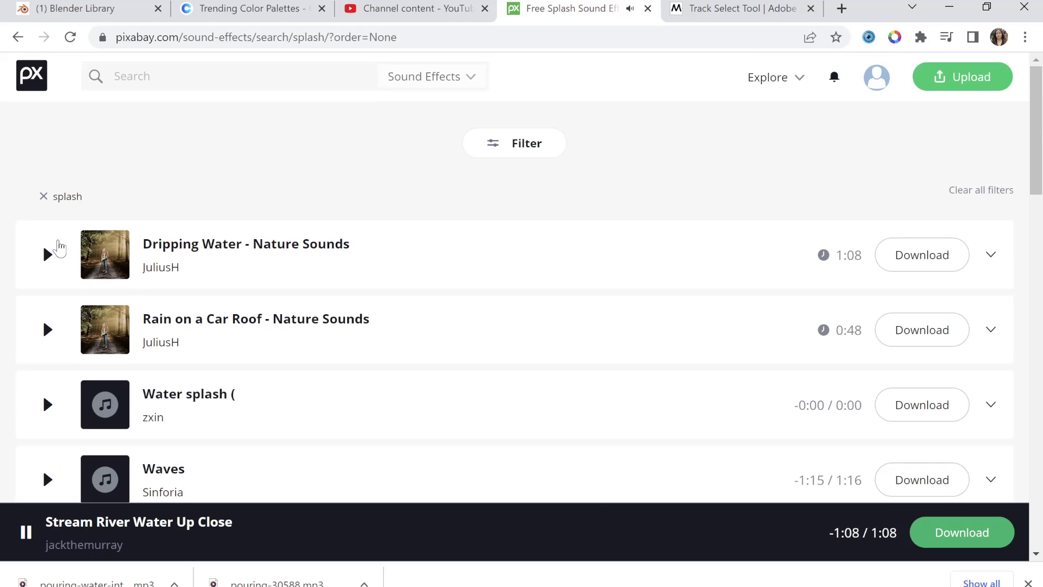
{"action": "left_click", "coordinate": [49, 255]}
{"action": "scroll", "coordinate": [76, 272], "scroll_direction": "down", "scroll_amount": 10}
{"action": "scroll", "coordinate": [79, 255], "scroll_direction": "up", "scroll_amount": 4}
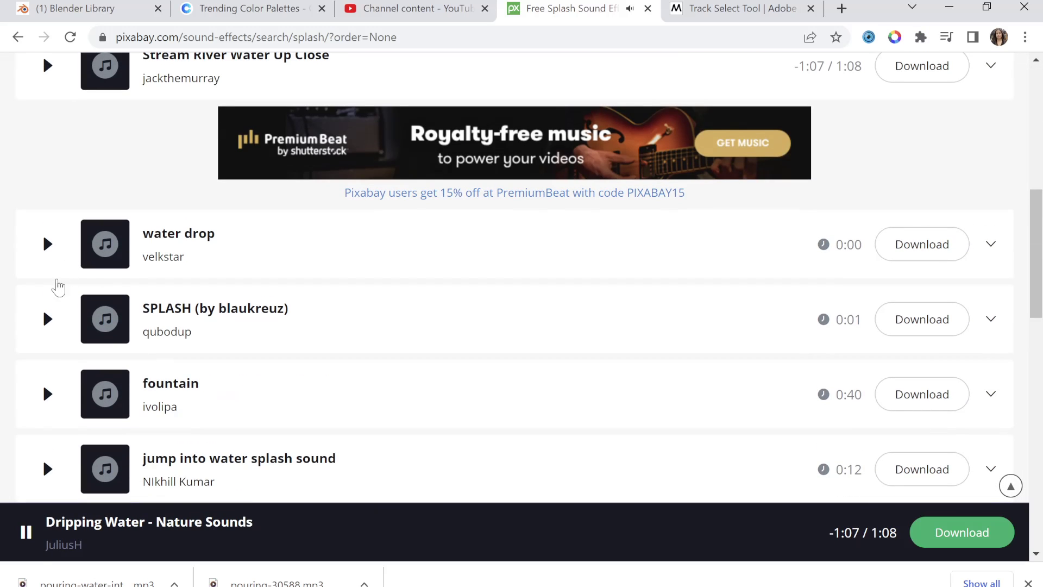
{"action": "left_click", "coordinate": [51, 319]}
{"action": "scroll", "coordinate": [43, 244], "scroll_direction": "down", "scroll_amount": 3}
{"action": "left_click", "coordinate": [45, 243]}
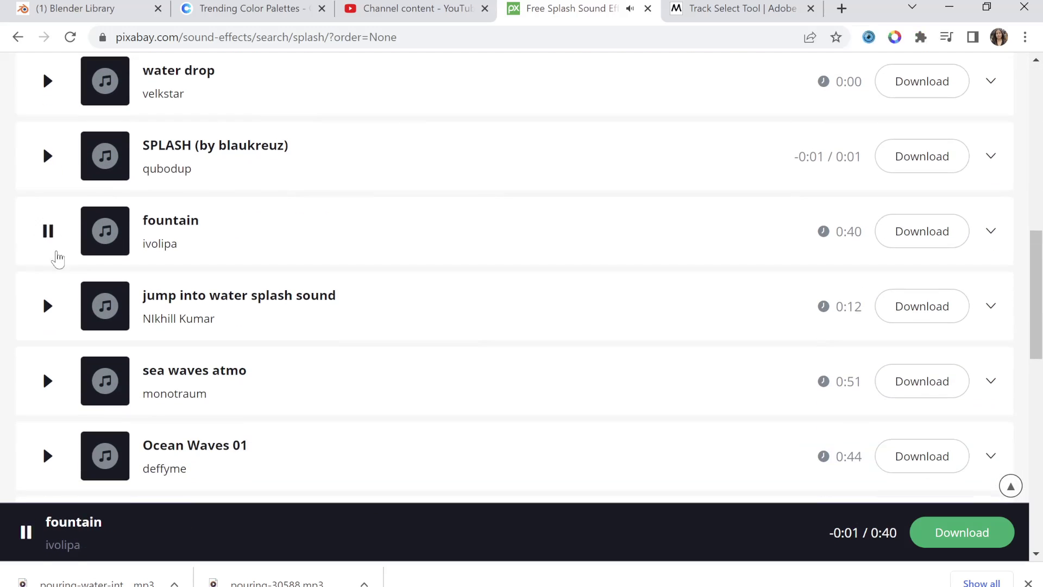
{"action": "scroll", "coordinate": [54, 253], "scroll_direction": "down", "scroll_amount": 3}
{"action": "left_click", "coordinate": [54, 145]}
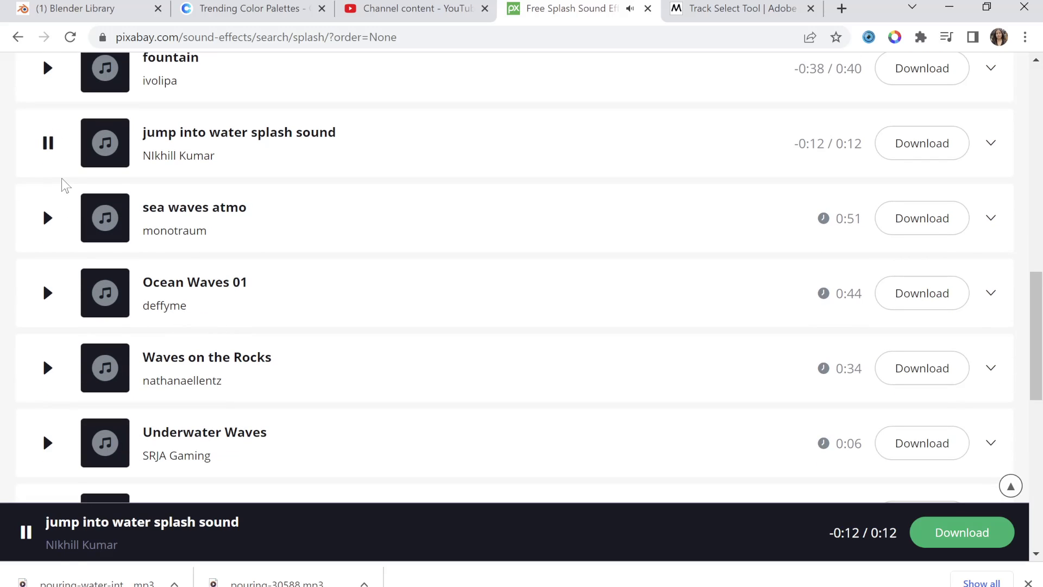
Audition the WAVES, dive, splat and one-second Splash sounds, and expand the Splash entry's details.
{"action": "scroll", "coordinate": [60, 216], "scroll_direction": "down", "scroll_amount": 4}
{"action": "scroll", "coordinate": [53, 217], "scroll_direction": "down", "scroll_amount": 2}
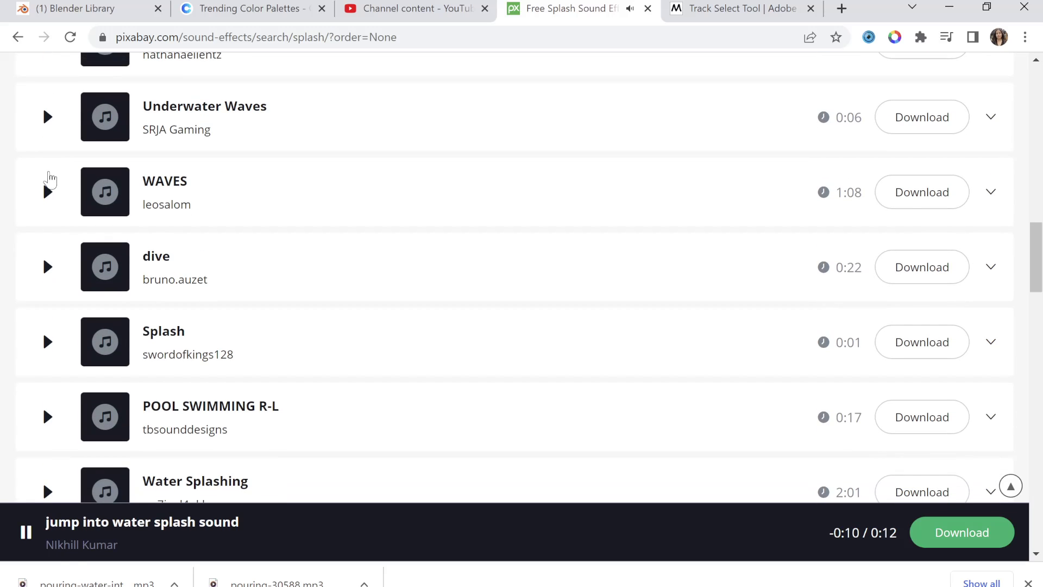
{"action": "left_click", "coordinate": [48, 190]}
{"action": "left_click", "coordinate": [52, 266]}
{"action": "scroll", "coordinate": [57, 274], "scroll_direction": "down", "scroll_amount": 4}
{"action": "scroll", "coordinate": [55, 274], "scroll_direction": "up", "scroll_amount": 3}
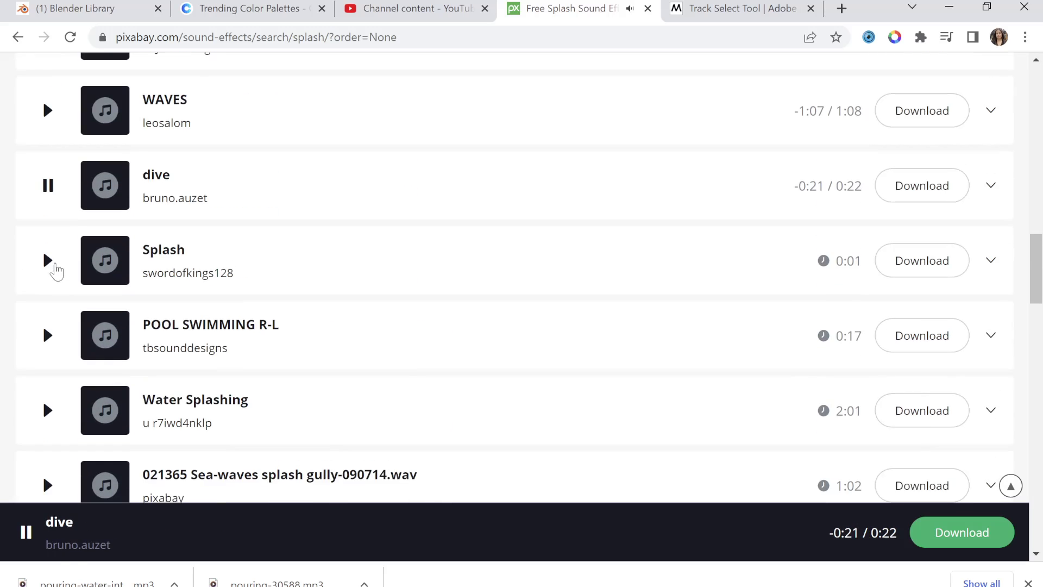
{"action": "left_click", "coordinate": [48, 261]}
{"action": "scroll", "coordinate": [65, 272], "scroll_direction": "down", "scroll_amount": 7}
{"action": "scroll", "coordinate": [71, 269], "scroll_direction": "up", "scroll_amount": 5}
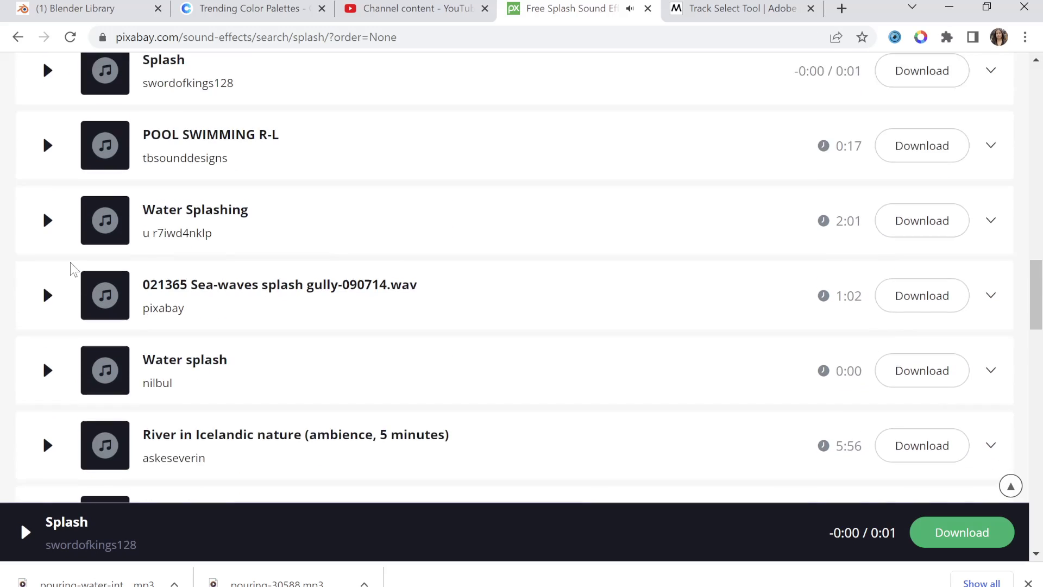
{"action": "scroll", "coordinate": [76, 250], "scroll_direction": "up", "scroll_amount": 2}
{"action": "scroll", "coordinate": [92, 230], "scroll_direction": "down", "scroll_amount": 4}
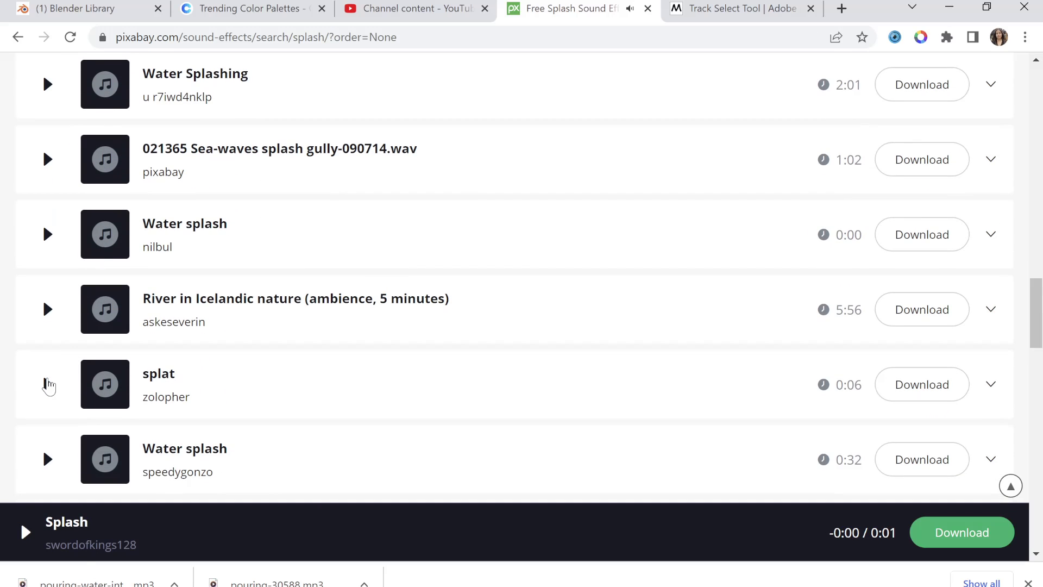
{"action": "left_click", "coordinate": [48, 384]}
{"action": "scroll", "coordinate": [86, 349], "scroll_direction": "up", "scroll_amount": 5}
{"action": "left_click", "coordinate": [47, 179]}
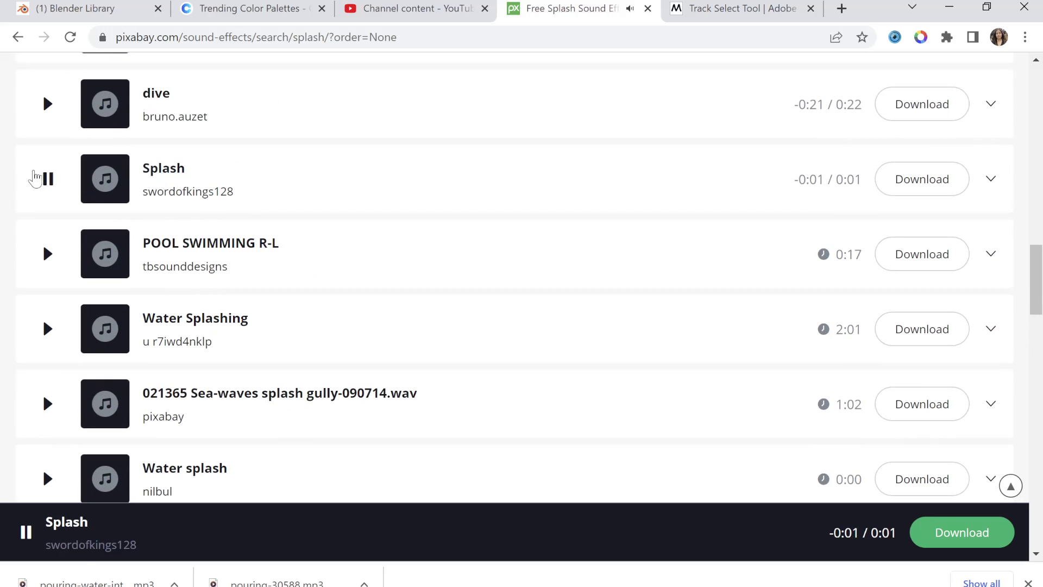
{"action": "left_click", "coordinate": [352, 170]}
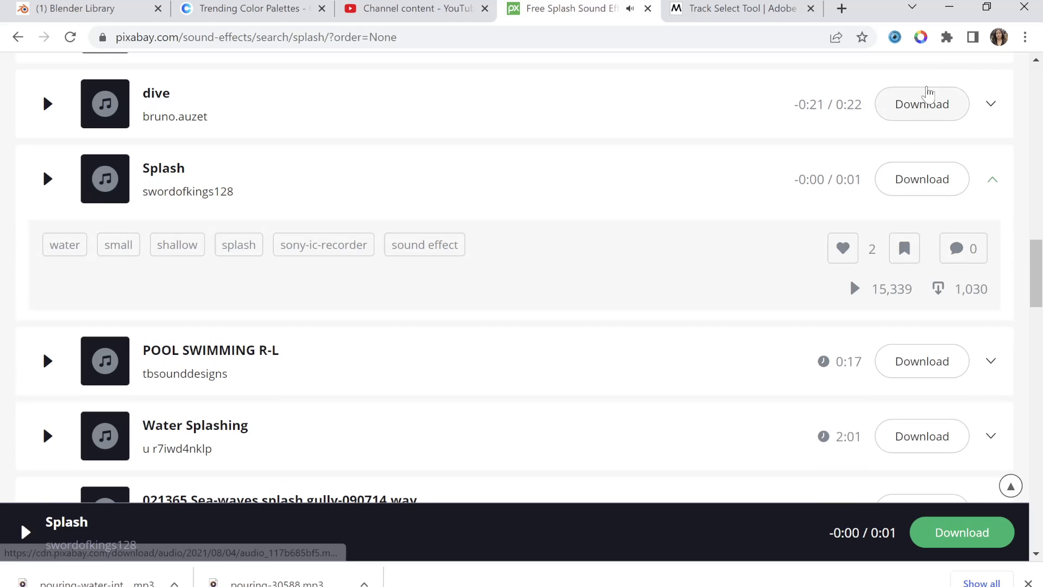
Download the one-second Splash sound as splash-6213.mp3 and minimize Chrome.
{"action": "left_click", "coordinate": [957, 5]}
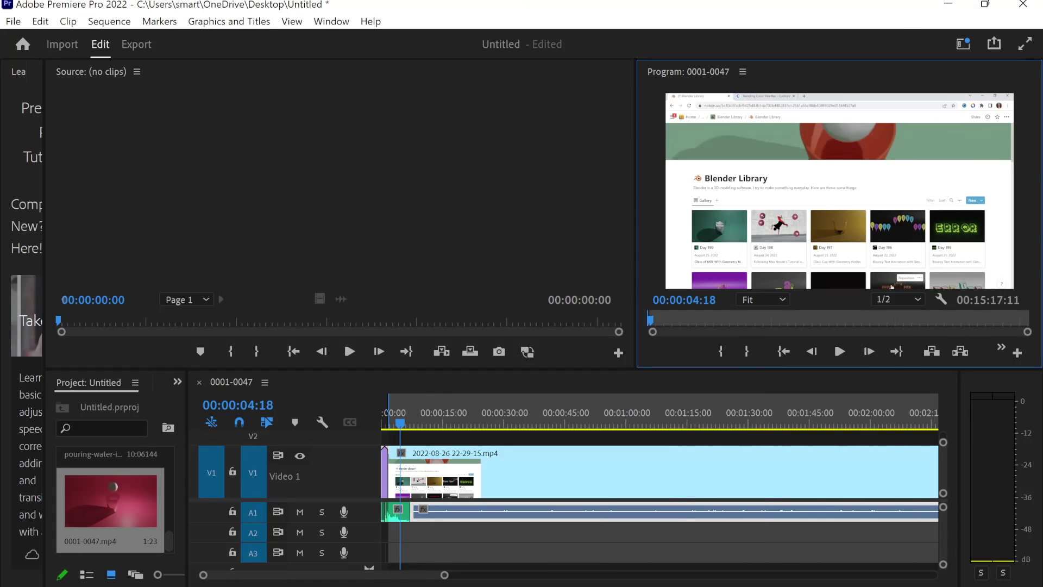
{"action": "key", "text": "alt+Tab"}
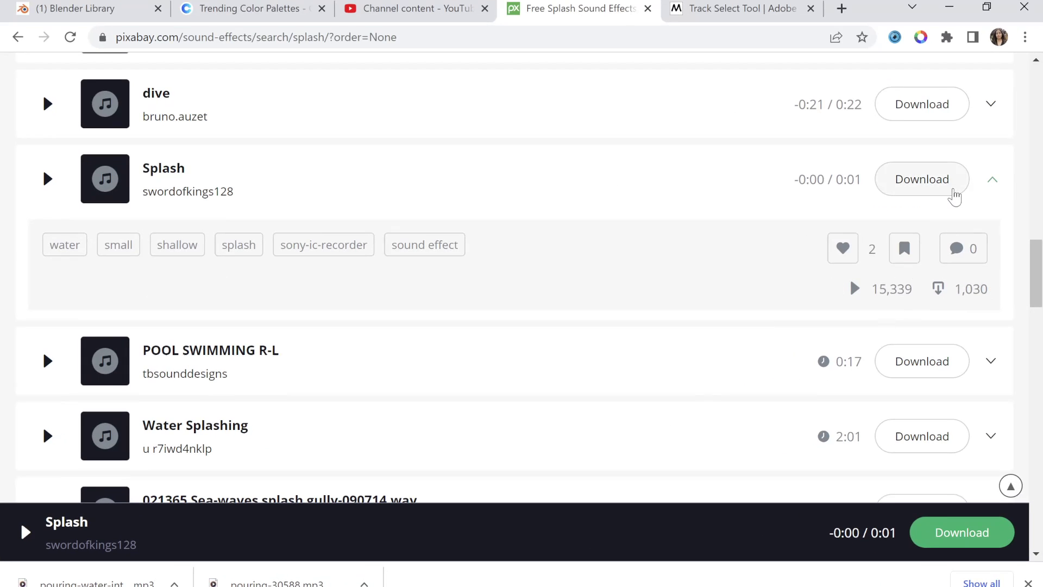
{"action": "left_click", "coordinate": [951, 194]}
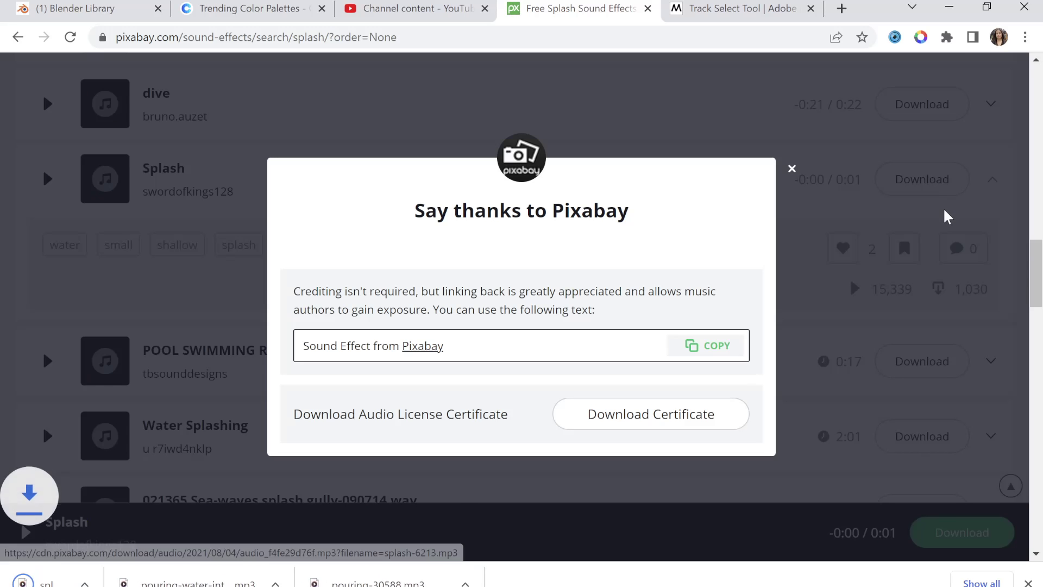
{"action": "left_click", "coordinate": [949, 8]}
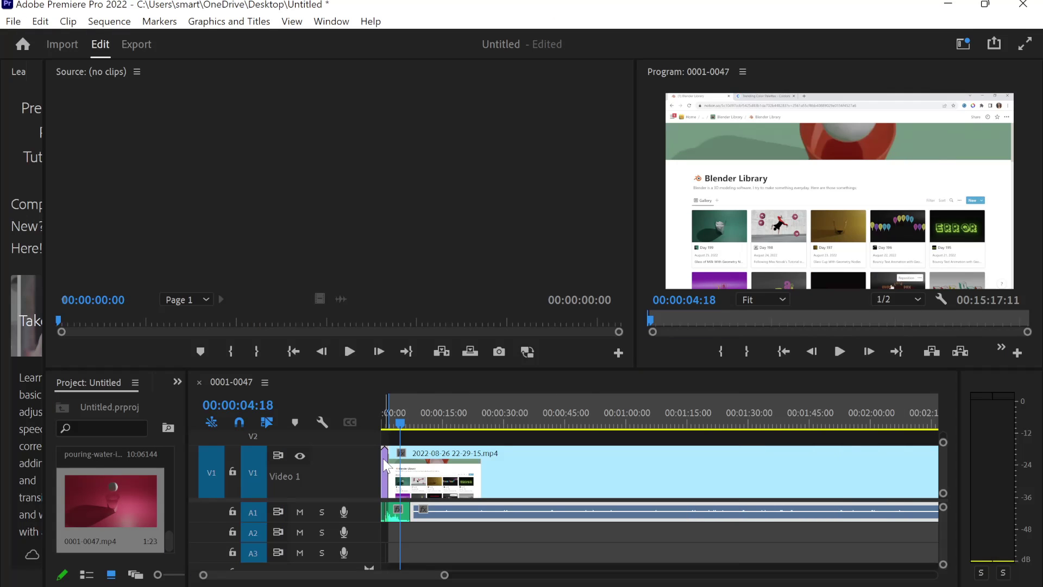
Select the short audio clip at the start of A1 and switch the panel group to Tools.
{"action": "right_click", "coordinate": [383, 458]}
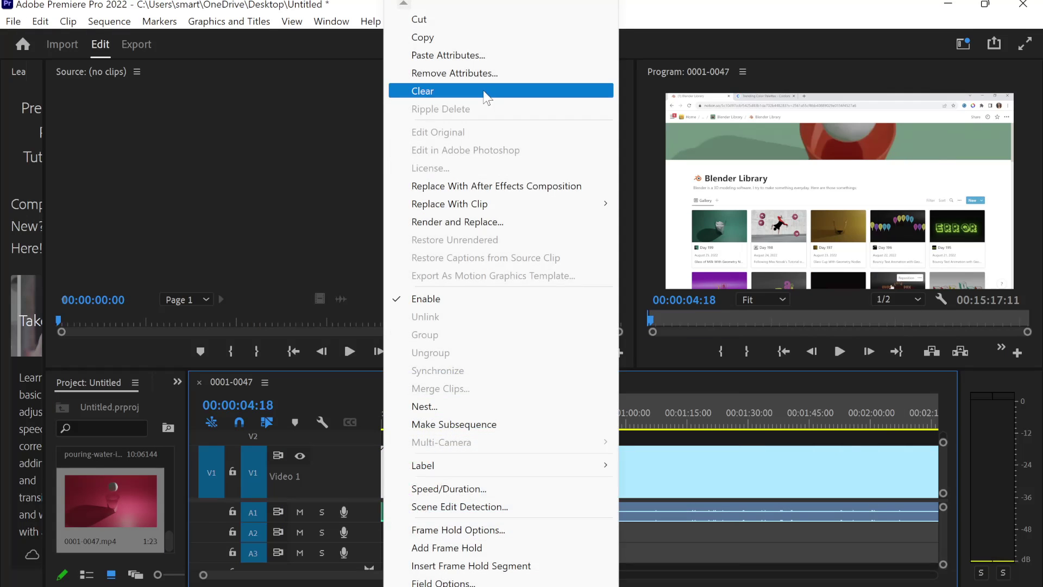
{"action": "left_click", "coordinate": [426, 37]}
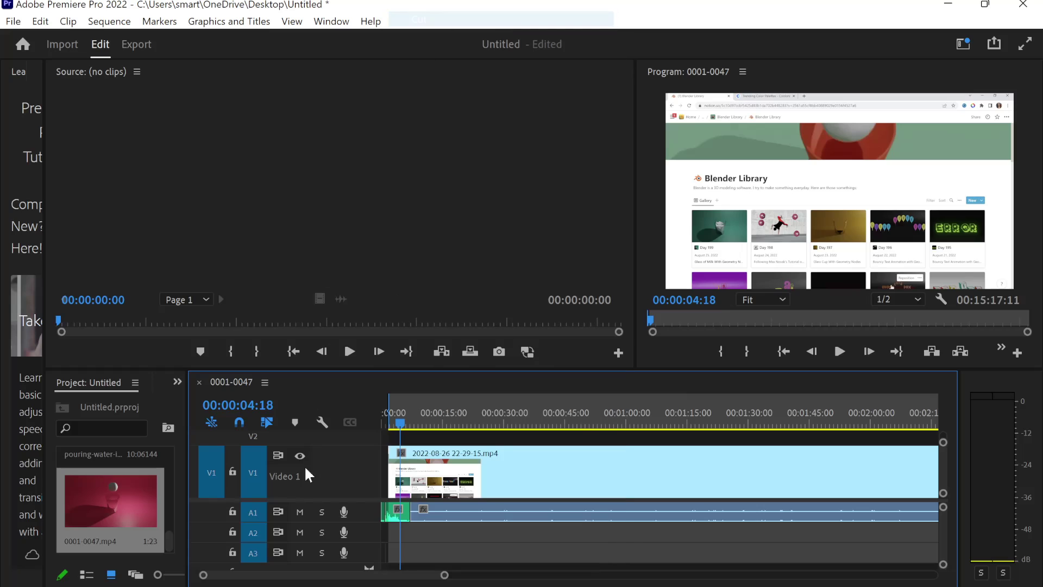
{"action": "right_click", "coordinate": [389, 508]}
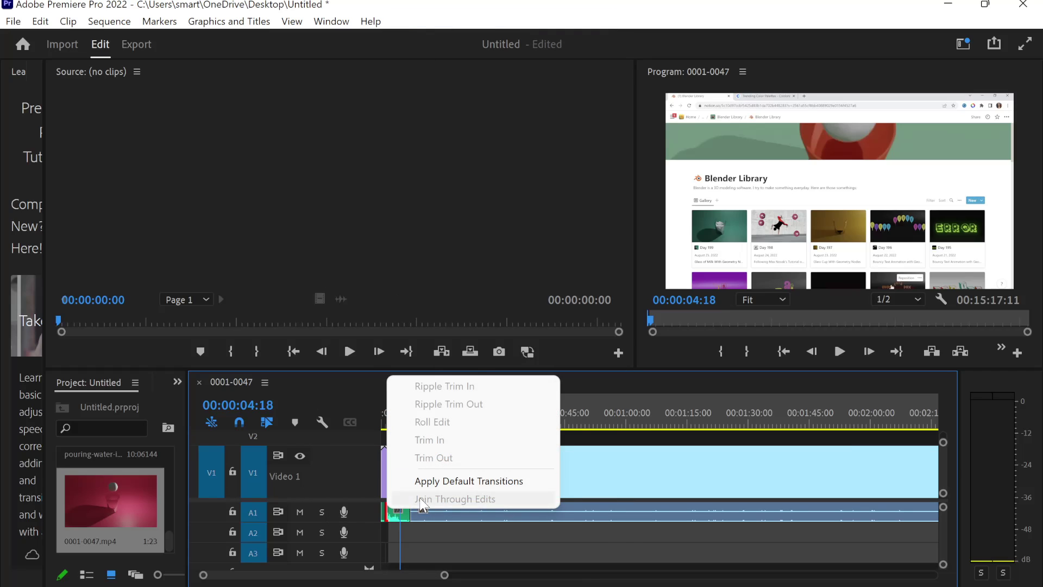
{"action": "left_click", "coordinate": [398, 512]}
{"action": "right_click", "coordinate": [398, 512]}
{"action": "left_click", "coordinate": [398, 512]}
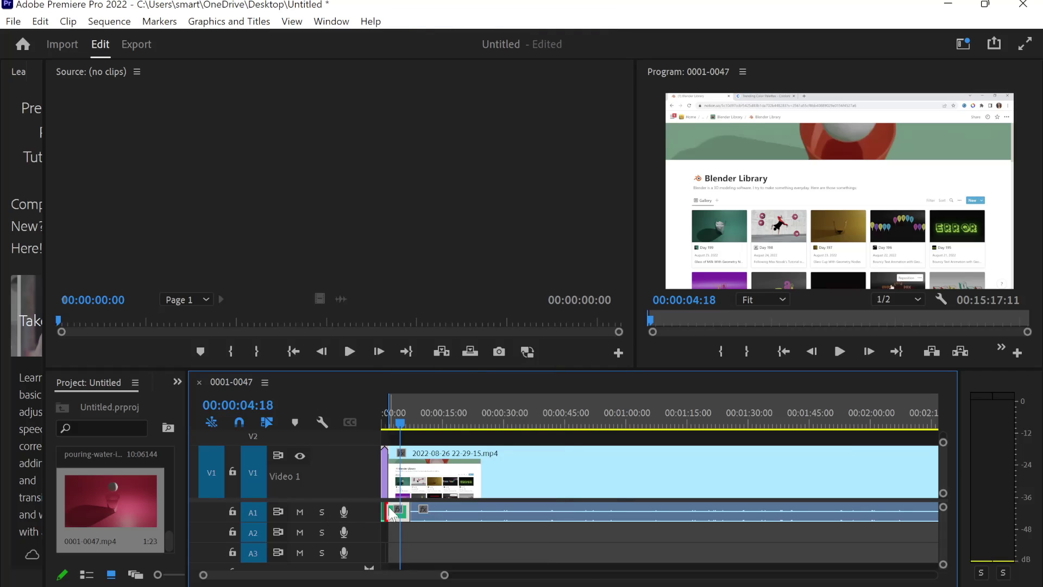
{"action": "right_click", "coordinate": [399, 513]}
{"action": "left_click", "coordinate": [403, 522]}
{"action": "left_click", "coordinate": [399, 526]}
{"action": "left_click", "coordinate": [176, 381]}
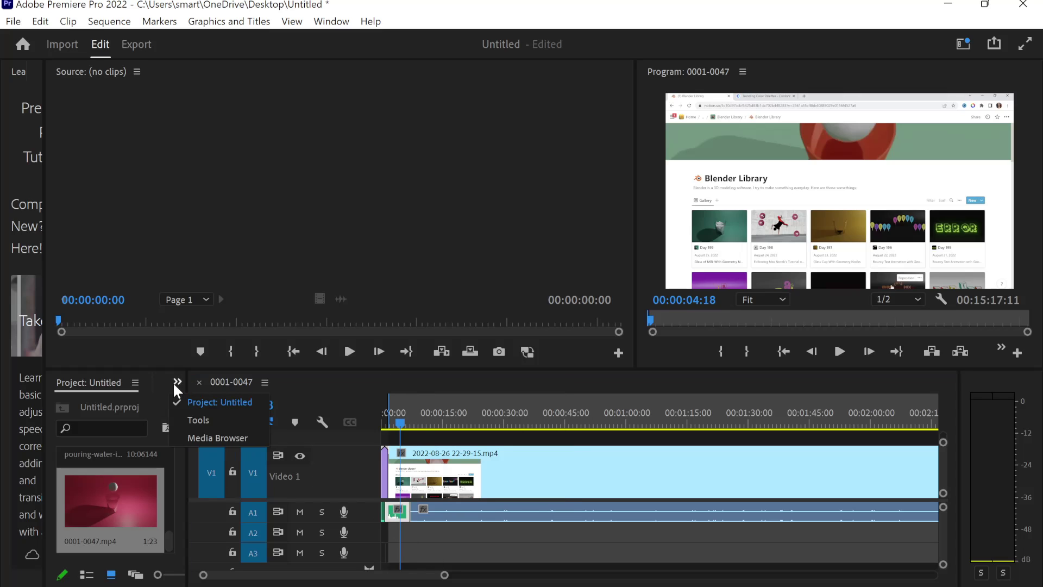
{"action": "left_click", "coordinate": [197, 416]}
Select the short pouring-water sound clip at the start of A1 and check its actions.
{"action": "left_click", "coordinate": [424, 510]}
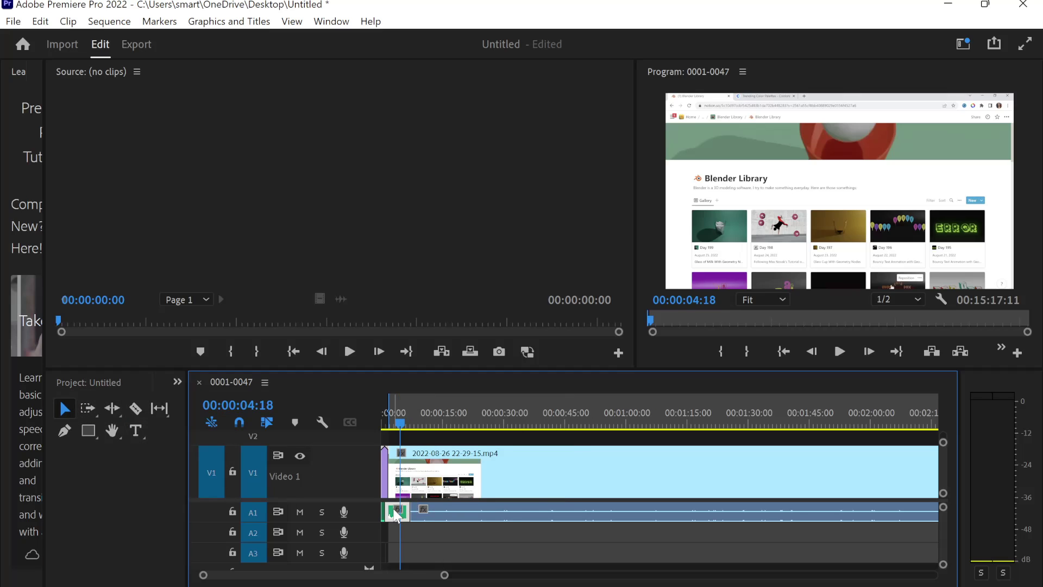
{"action": "left_click", "coordinate": [388, 512]}
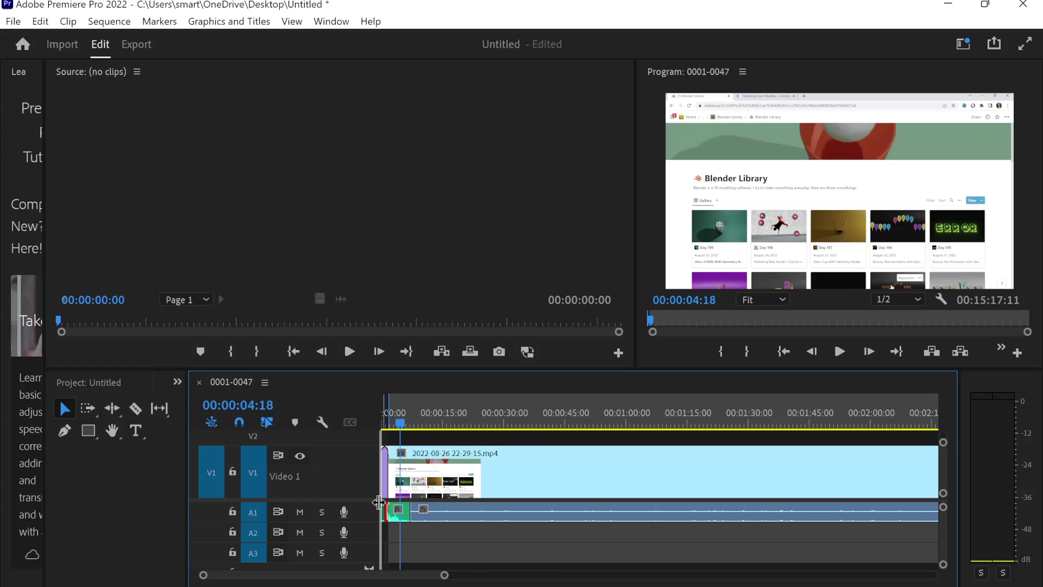
{"action": "right_click", "coordinate": [387, 511]}
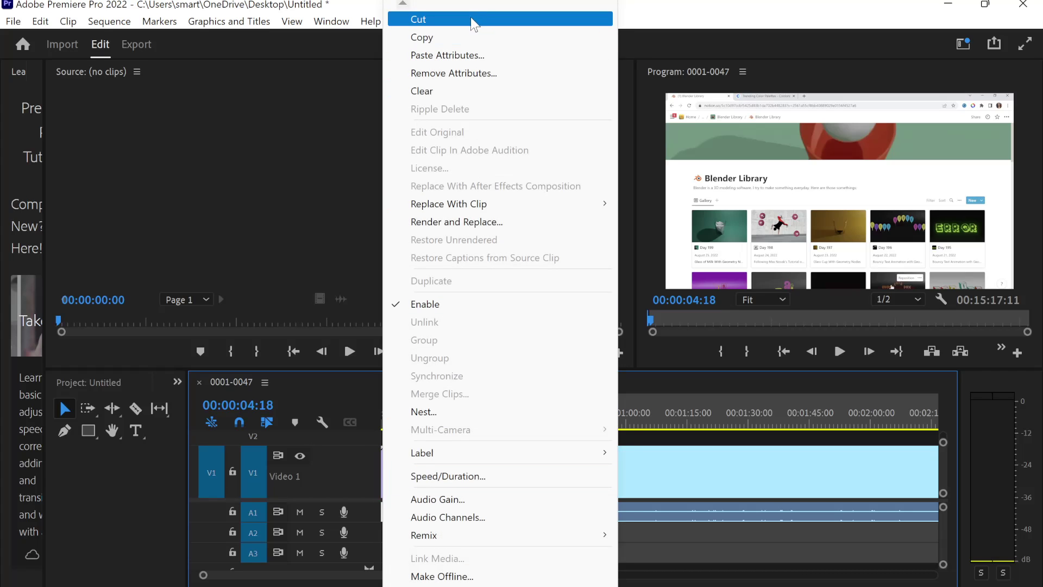
{"action": "key", "text": "Escape"}
{"action": "right_click", "coordinate": [391, 515]}
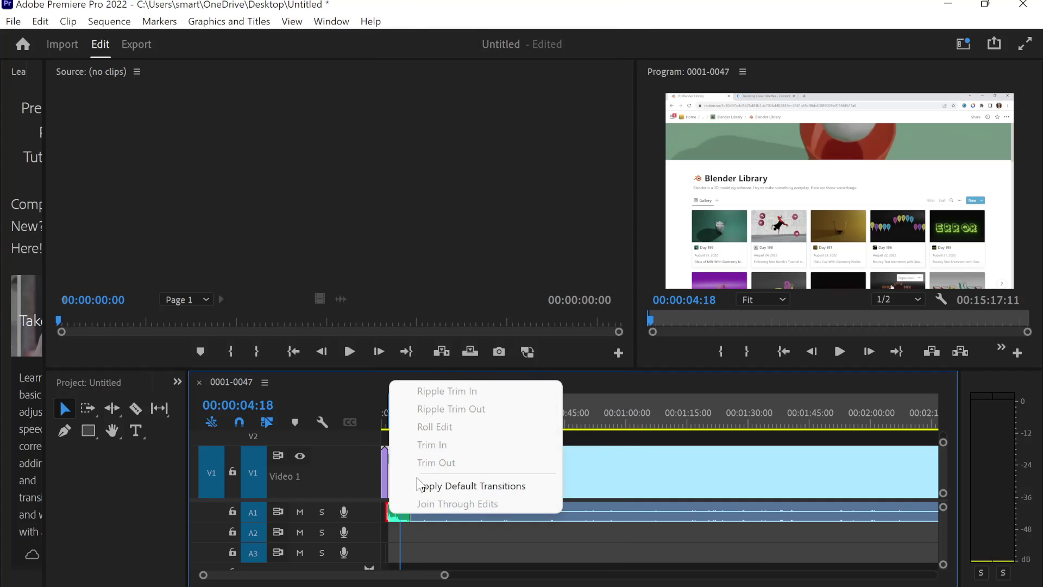
{"action": "left_click", "coordinate": [402, 514]}
{"action": "right_click", "coordinate": [393, 511]}
{"action": "key", "text": "Escape"}
Preview the pouring-water sound, play the sequence, remove the clip, and show the Project bin.
{"action": "double_click", "coordinate": [399, 507]}
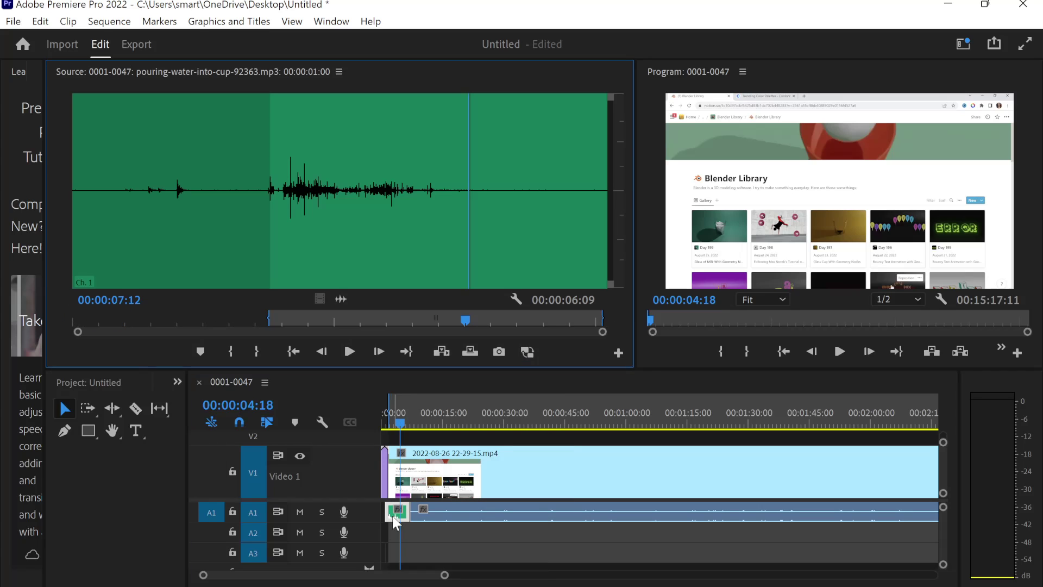
{"action": "right_click", "coordinate": [351, 143]}
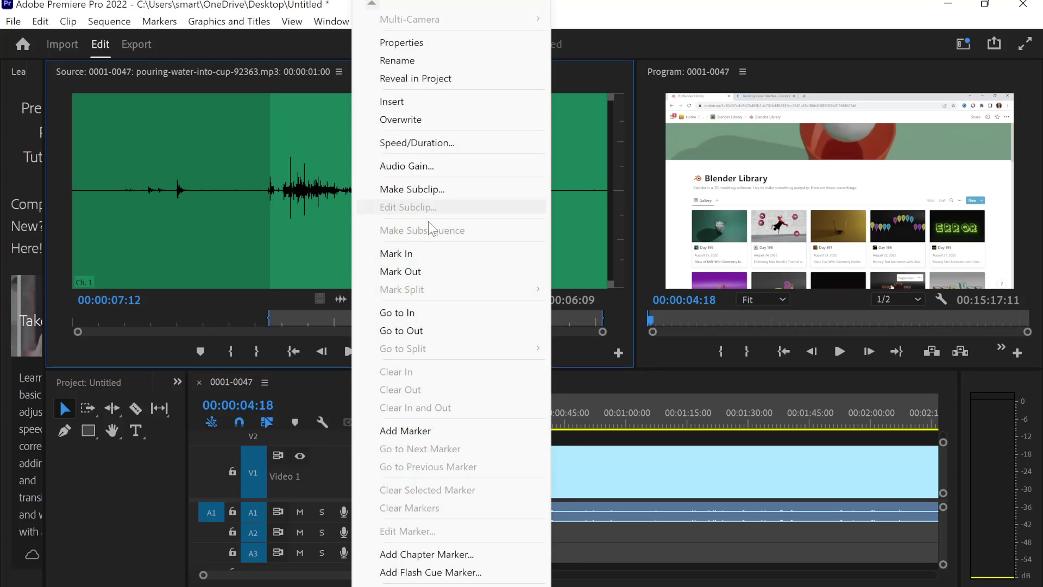
{"action": "left_click", "coordinate": [605, 519]}
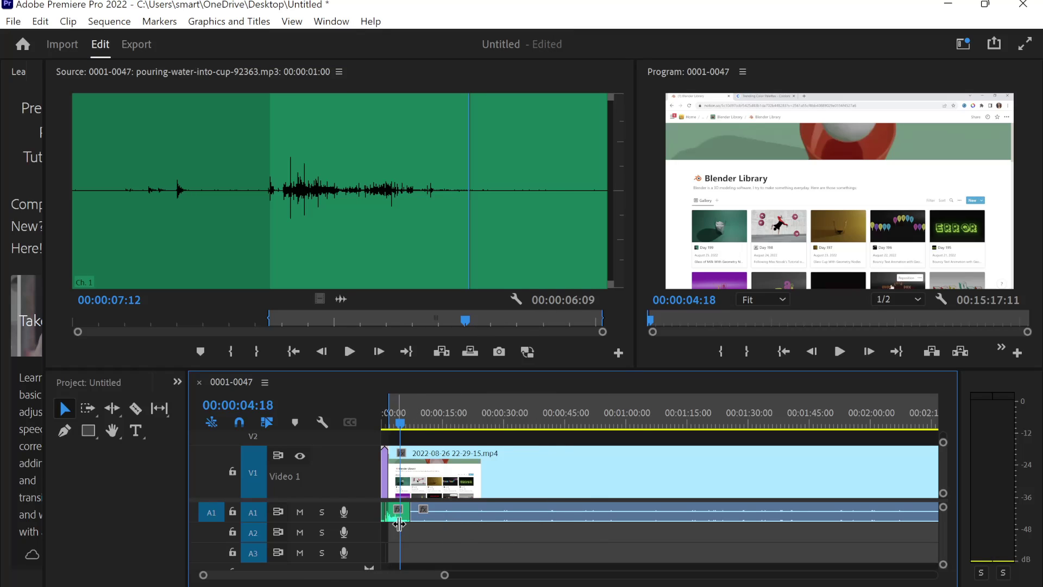
{"action": "key", "text": "l"}
{"action": "key", "text": "l"}
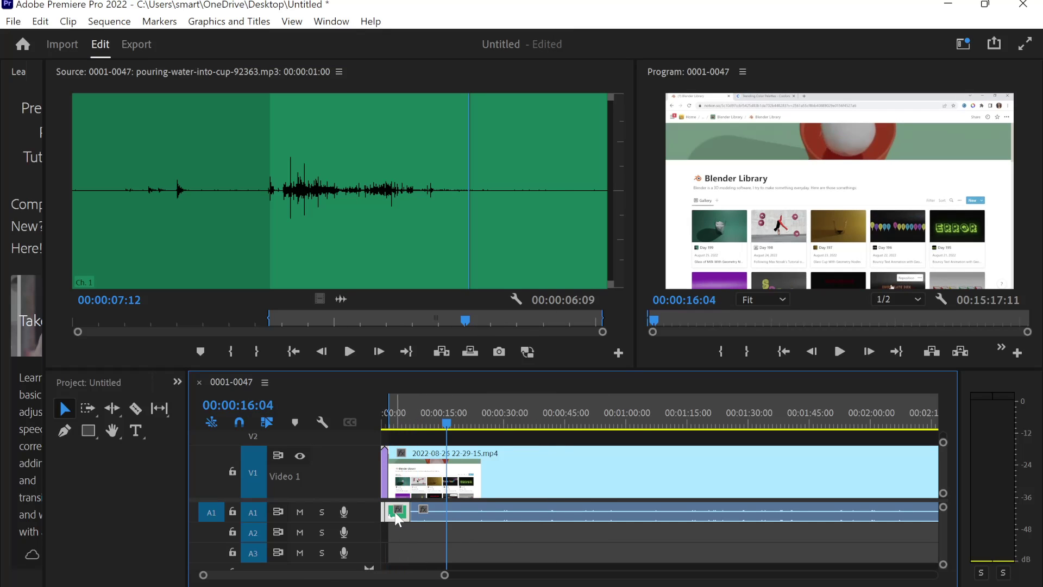
{"action": "key", "text": "ctrl+z"}
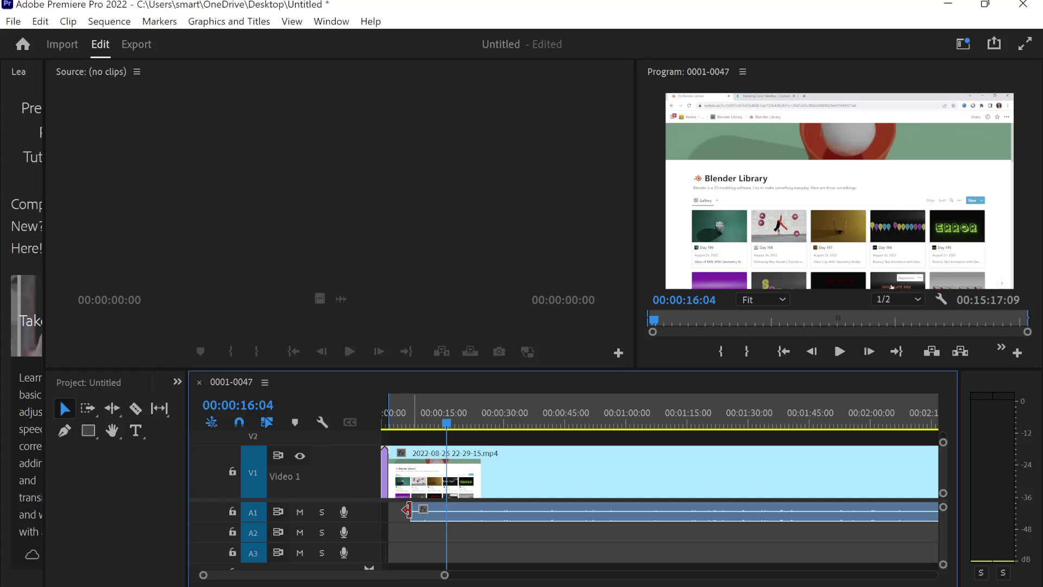
{"action": "left_click", "coordinate": [177, 381]}
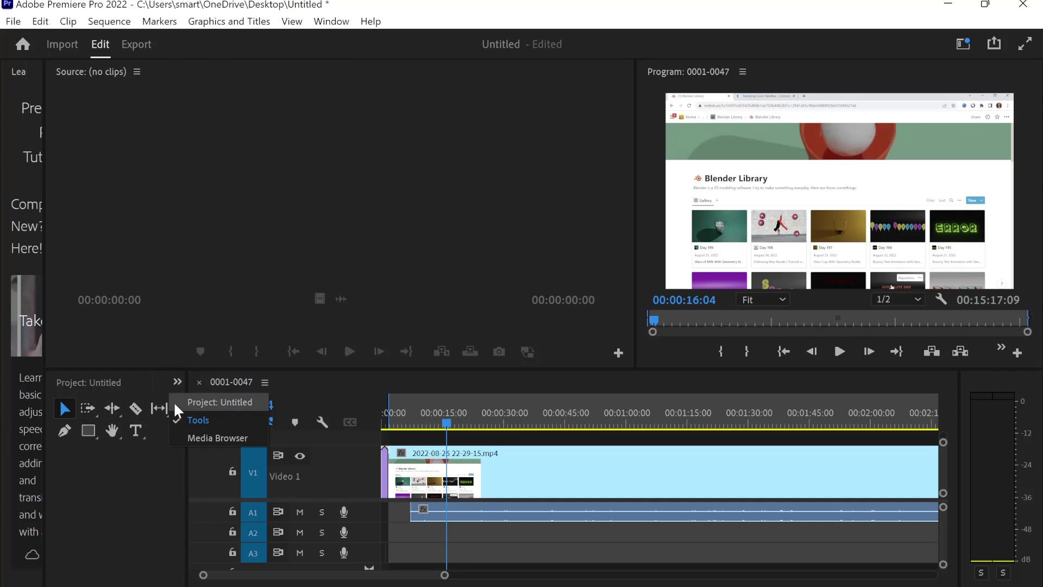
{"action": "left_click", "coordinate": [211, 400]}
Import splash-6213.mp3 from Downloads and place it at the start of A1.
{"action": "right_click", "coordinate": [157, 411]}
{"action": "left_click", "coordinate": [220, 217]}
{"action": "scroll", "coordinate": [93, 180], "scroll_direction": "up", "scroll_amount": 5}
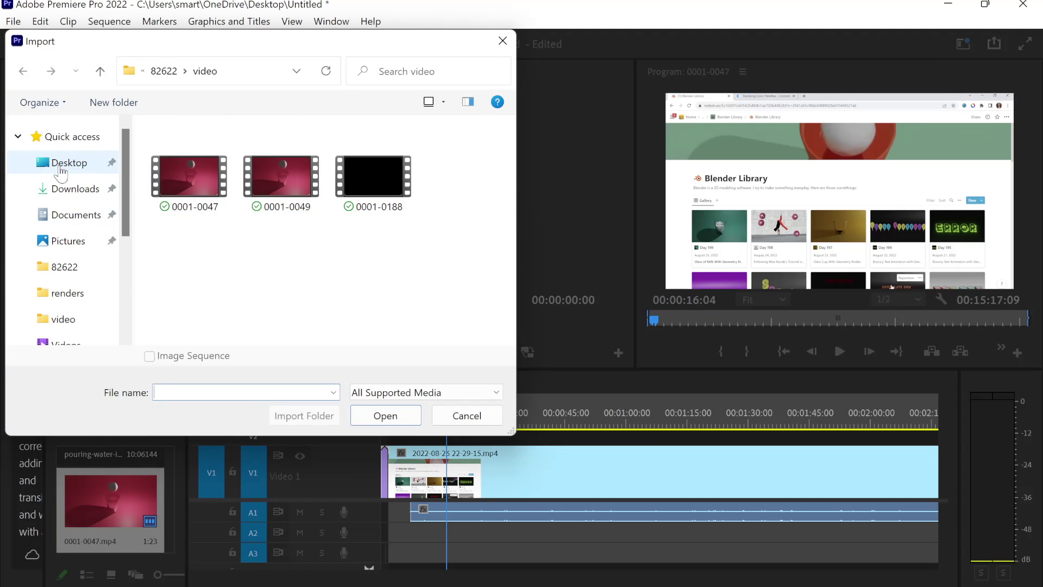
{"action": "left_click", "coordinate": [75, 188]}
{"action": "left_click", "coordinate": [193, 157]}
{"action": "double_click", "coordinate": [192, 158]}
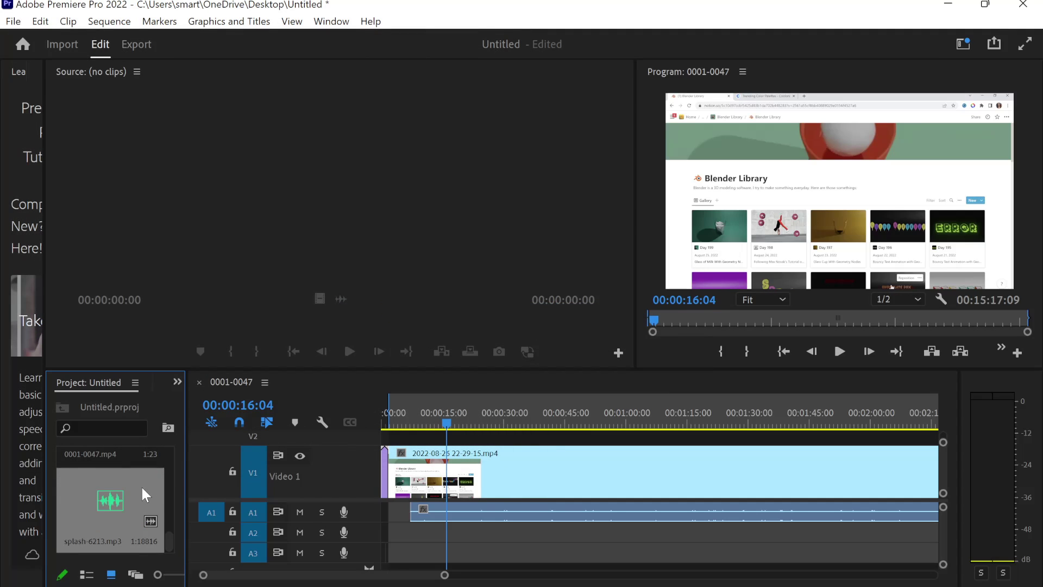
{"action": "left_click_drag", "start_coordinate": [154, 494], "coordinate": [408, 513]}
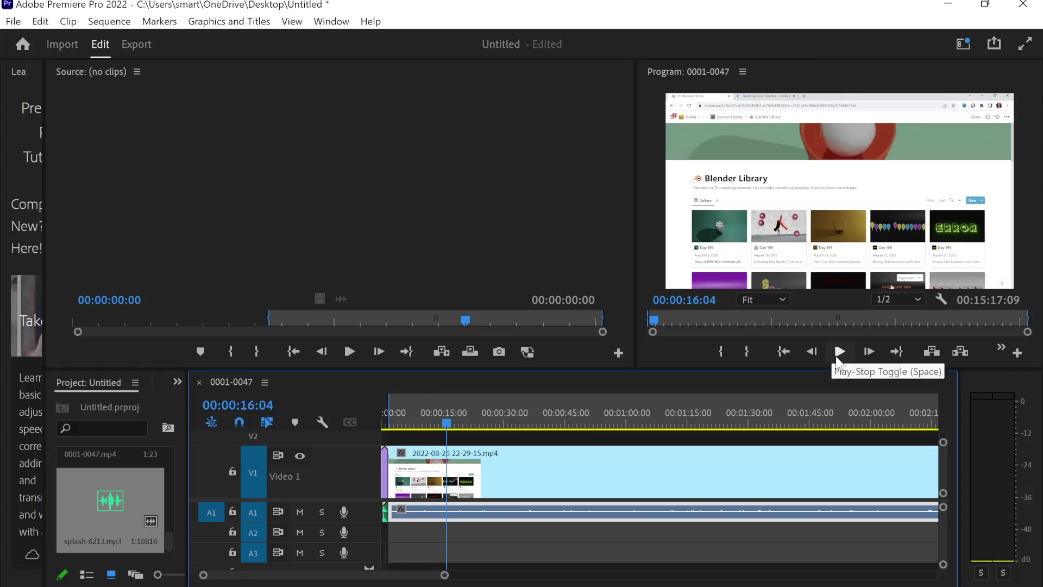
Play back the opening of the sequence with the splash sound from the start.
{"action": "left_click", "coordinate": [839, 351]}
{"action": "left_click_drag", "start_coordinate": [449, 420], "coordinate": [338, 420]}
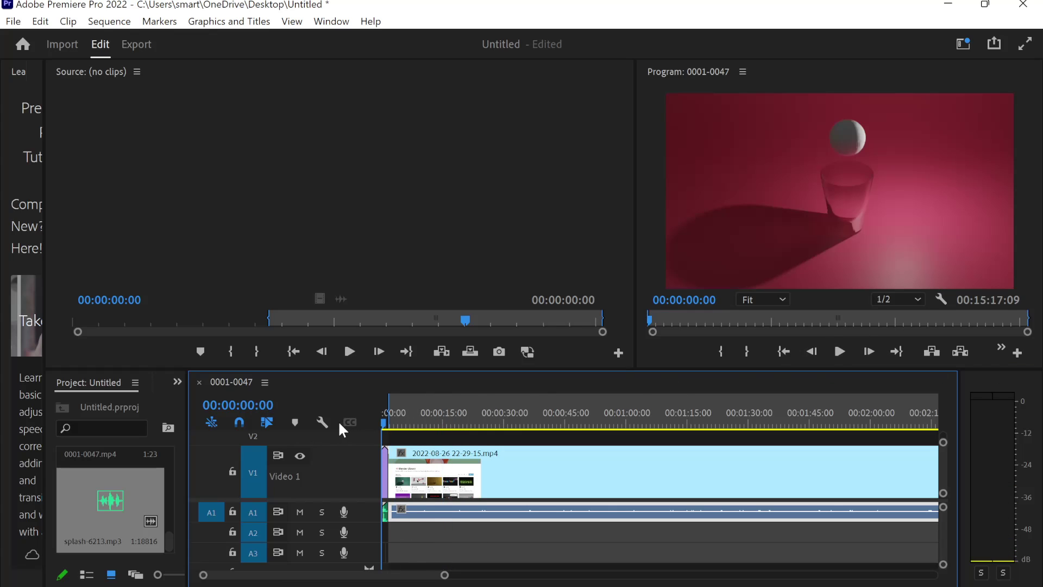
{"action": "left_click", "coordinate": [837, 354]}
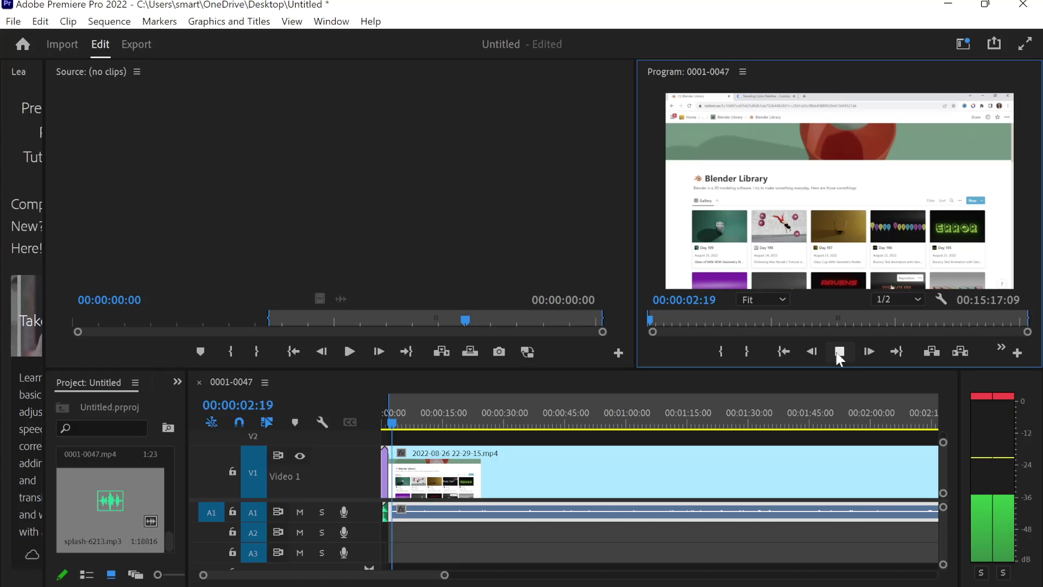
{"action": "left_click_drag", "start_coordinate": [399, 422], "coordinate": [365, 429]}
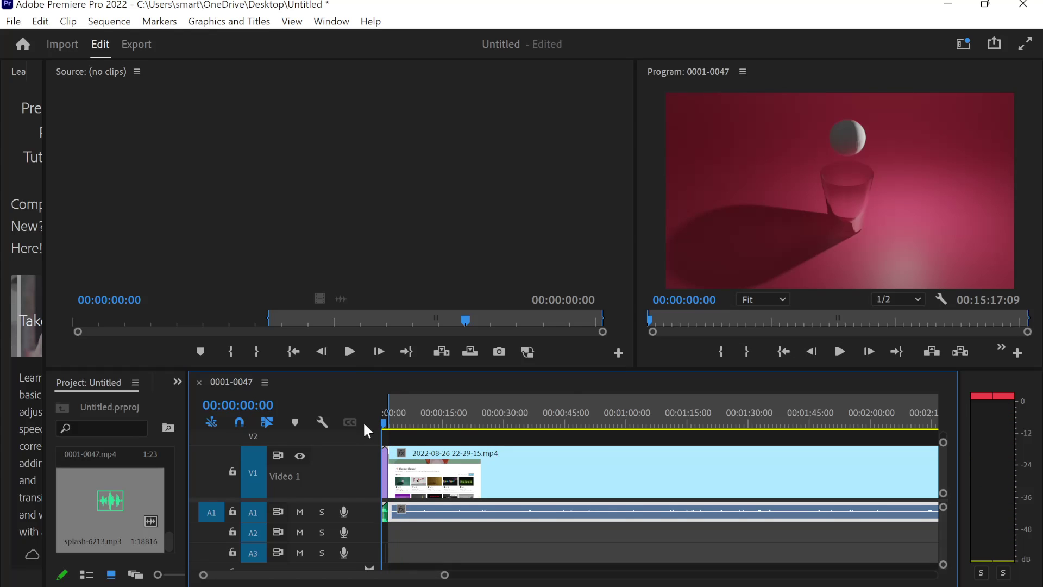
{"action": "left_click", "coordinate": [837, 354]}
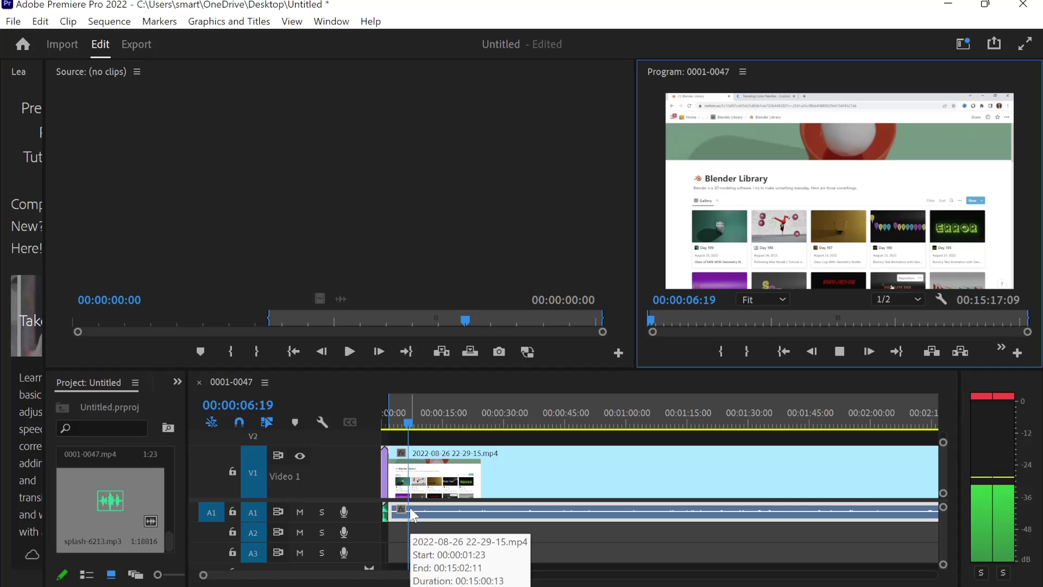
Shift the recording's long audio clip on A1 right, then delete it from the timeline.
{"action": "mouse_move", "coordinate": [410, 507]}
{"action": "left_mouse_down"}
{"action": "mouse_move", "coordinate": [474, 511]}
{"action": "mouse_move", "coordinate": [451, 511]}
{"action": "left_mouse_up"}
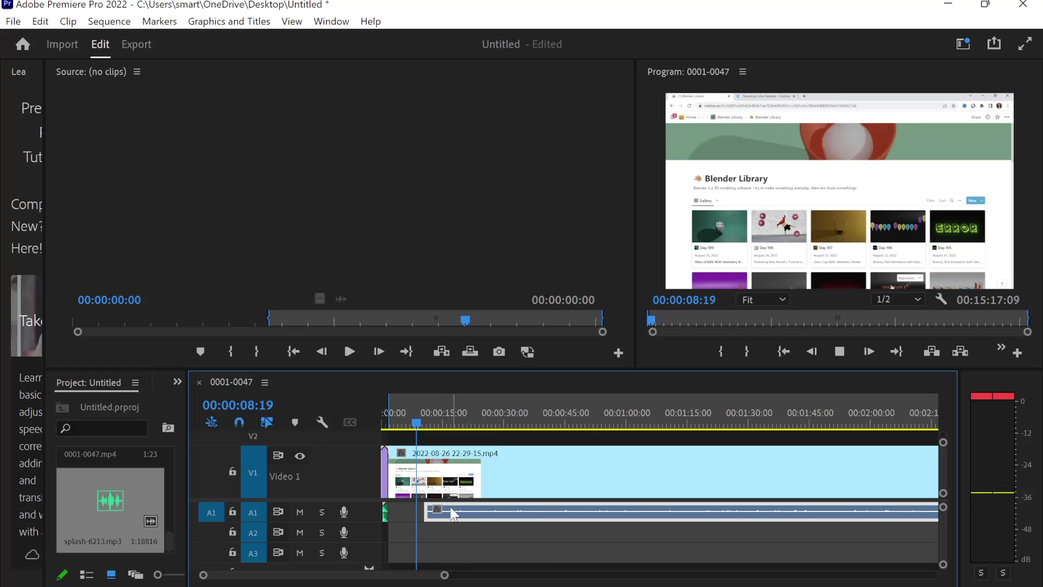
{"action": "right_click", "coordinate": [451, 514]}
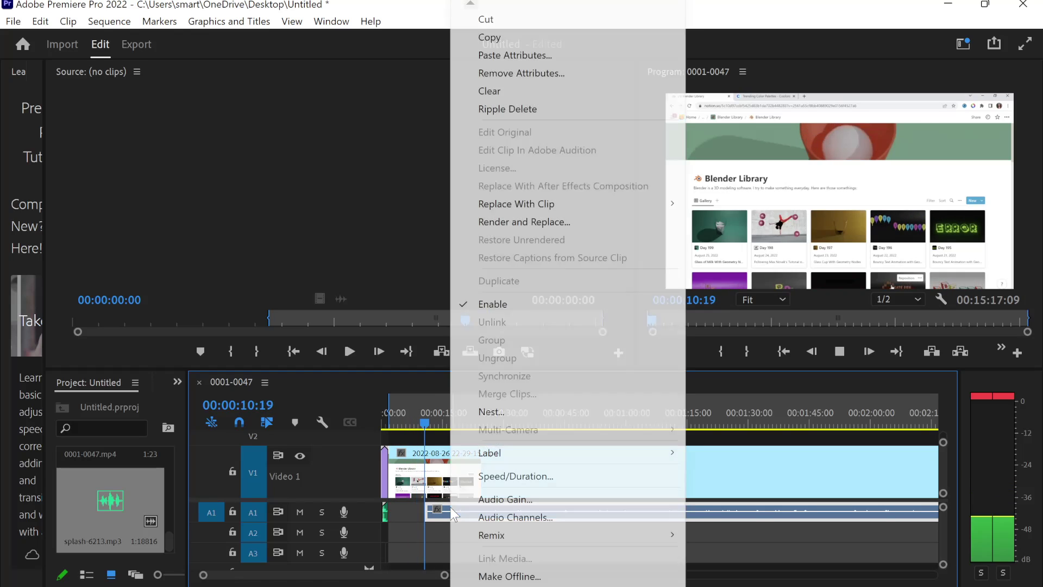
{"action": "left_click", "coordinate": [436, 513]}
{"action": "key", "text": "Delete"}
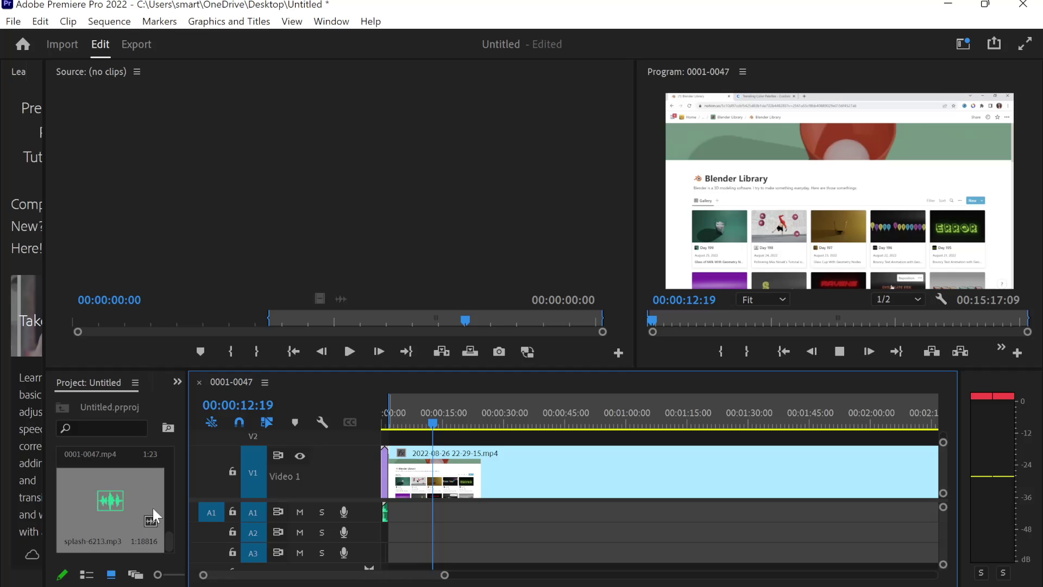
{"action": "scroll", "coordinate": [77, 472], "scroll_direction": "up", "scroll_amount": 2}
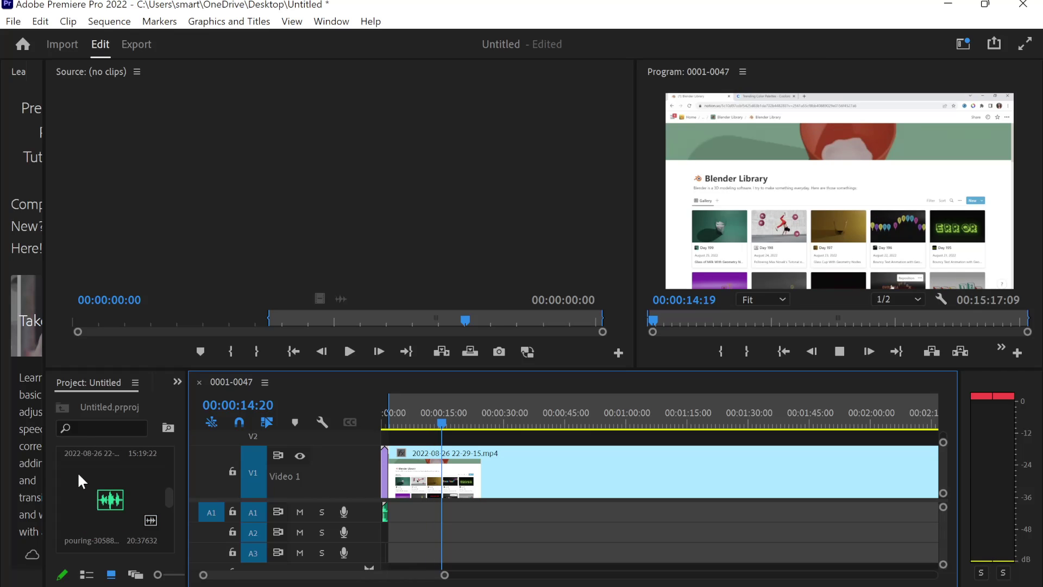
{"action": "scroll", "coordinate": [77, 471], "scroll_direction": "down", "scroll_amount": 1}
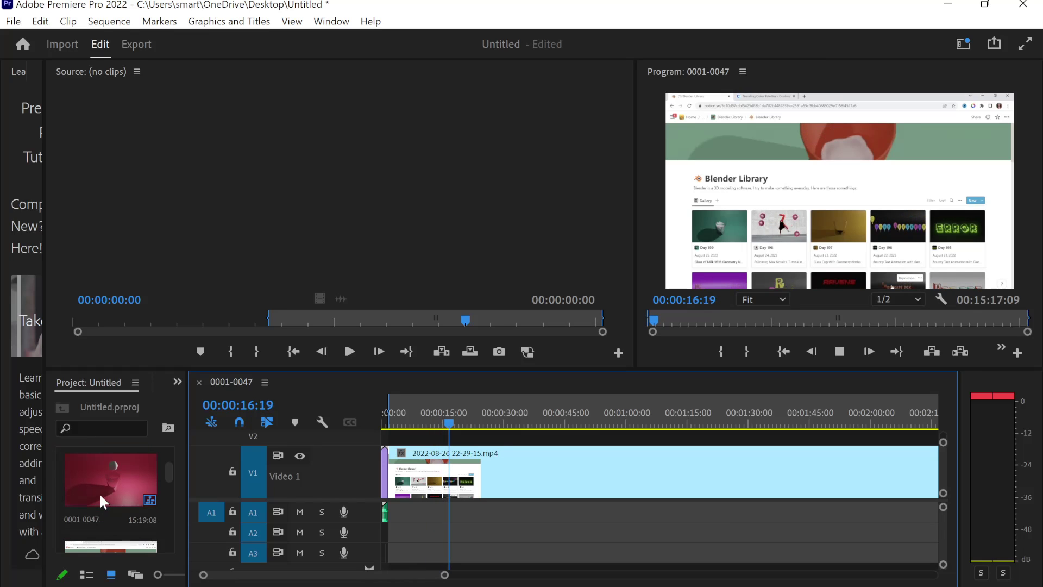
{"action": "scroll", "coordinate": [100, 493], "scroll_direction": "down", "scroll_amount": 1}
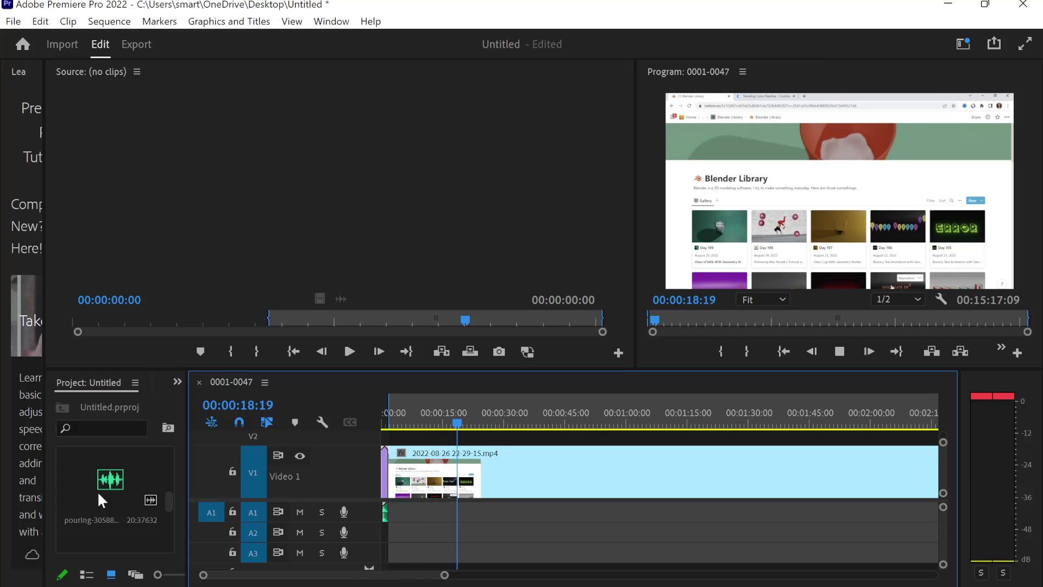
Drag the recording's audio back onto A1 under its video and replay the sequence from the start.
{"action": "mouse_move", "coordinate": [170, 487]}
{"action": "left_mouse_down"}
{"action": "mouse_move", "coordinate": [169, 530]}
{"action": "mouse_move", "coordinate": [168, 484]}
{"action": "mouse_move", "coordinate": [594, 562]}
{"action": "mouse_move", "coordinate": [425, 518]}
{"action": "left_mouse_up"}
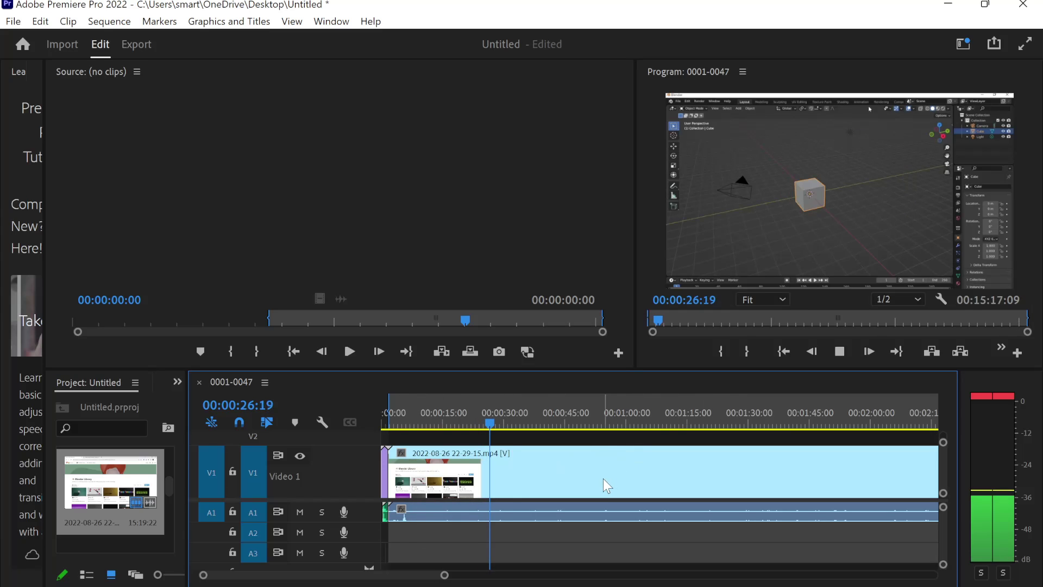
{"action": "left_click_drag", "start_coordinate": [489, 424], "coordinate": [380, 433]}
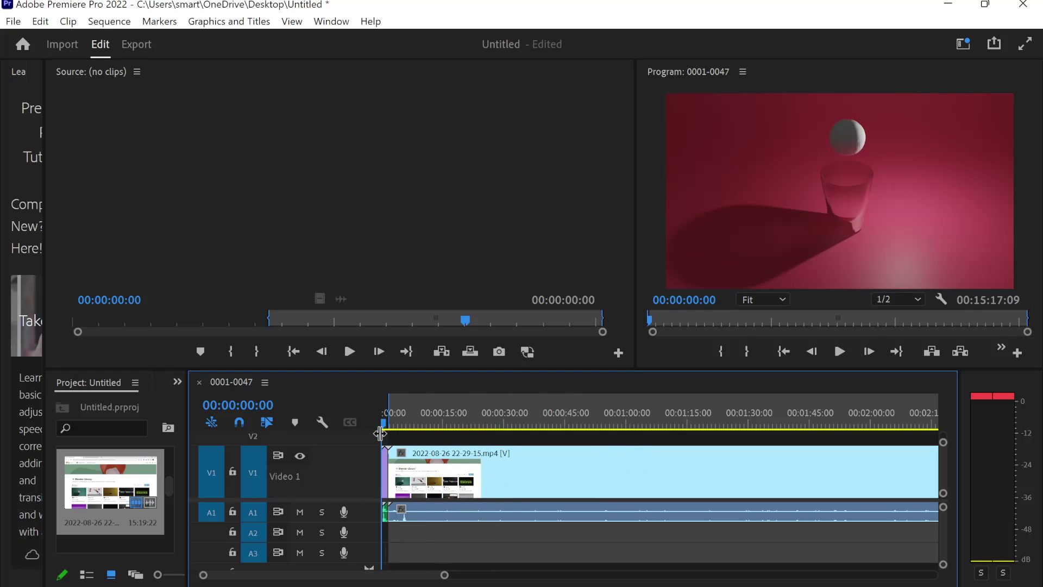
{"action": "left_click", "coordinate": [842, 351]}
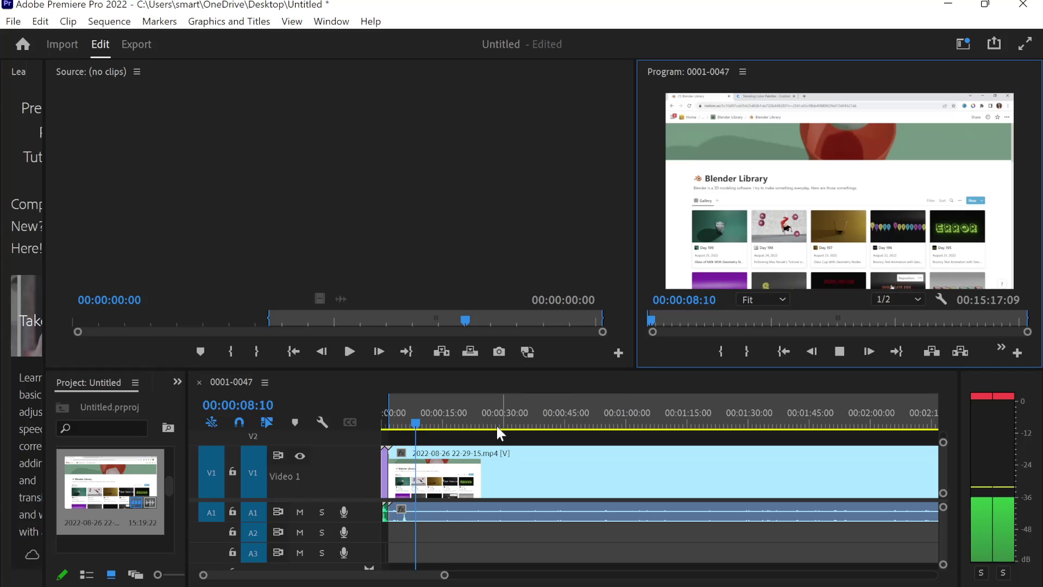
{"action": "left_click", "coordinate": [540, 424]}
{"action": "left_click_drag", "start_coordinate": [548, 429], "coordinate": [843, 412]}
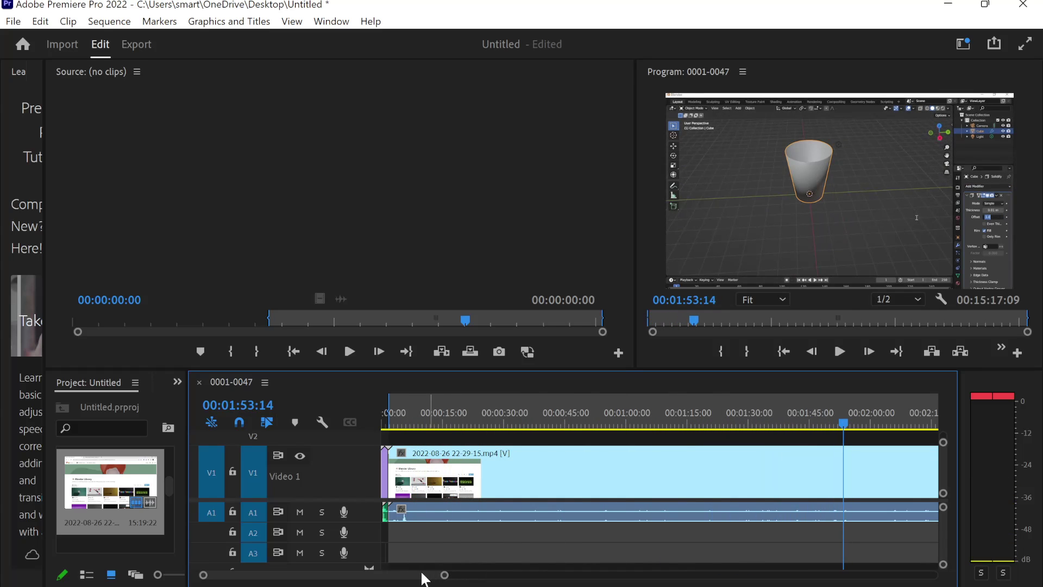
{"action": "left_click_drag", "start_coordinate": [427, 578], "coordinate": [452, 577]}
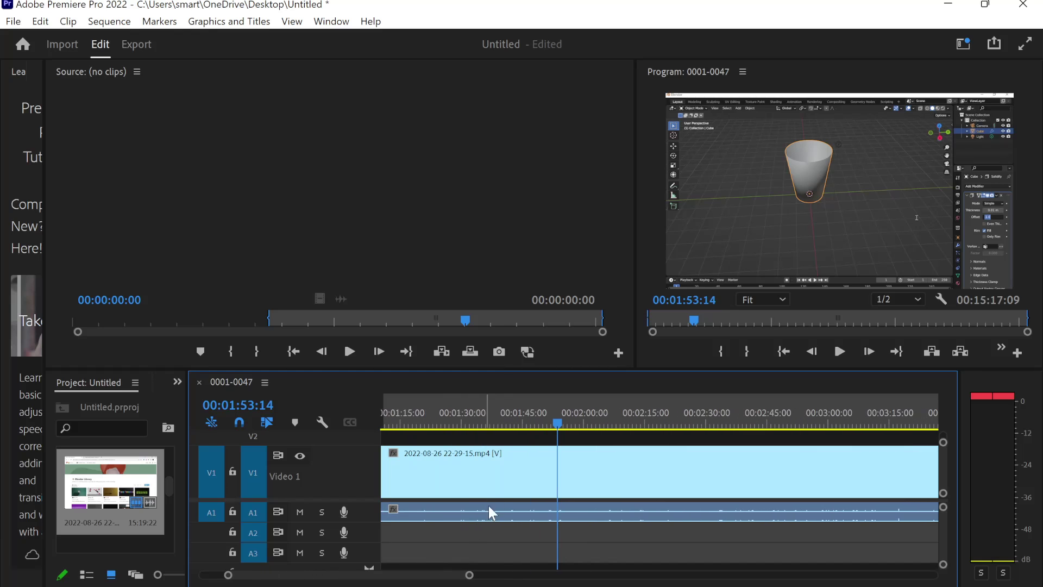
{"action": "left_click_drag", "start_coordinate": [560, 425], "coordinate": [782, 425]}
{"action": "mouse_move", "coordinate": [433, 576]}
{"action": "left_mouse_down"}
{"action": "mouse_move", "coordinate": [500, 565]}
{"action": "mouse_move", "coordinate": [459, 580]}
{"action": "left_mouse_up"}
{"action": "left_click_drag", "start_coordinate": [515, 428], "coordinate": [829, 427]}
{"action": "left_click_drag", "start_coordinate": [481, 578], "coordinate": [520, 576]}
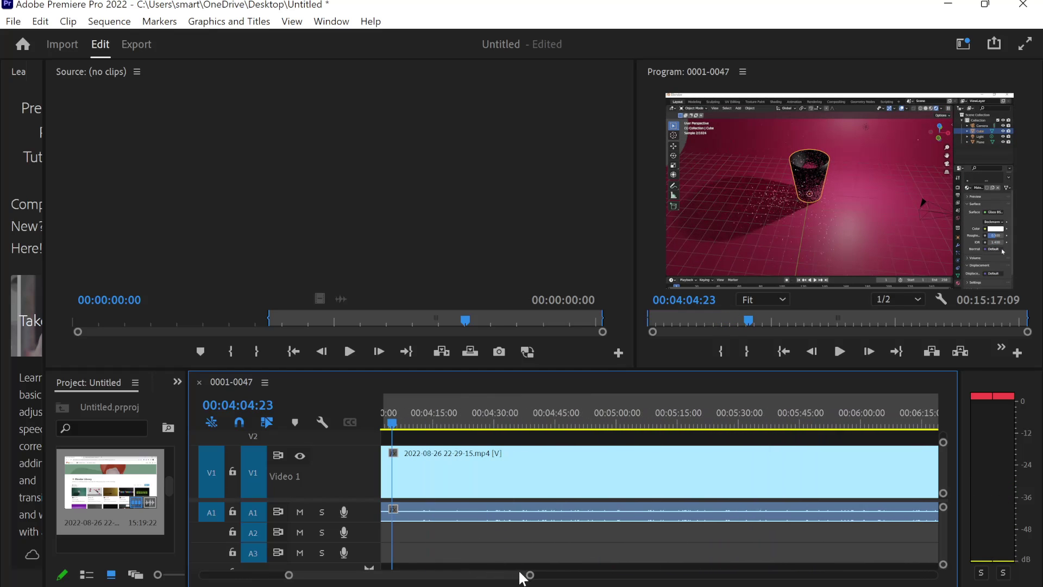
{"action": "left_click_drag", "start_coordinate": [382, 423], "coordinate": [815, 423]}
{"action": "left_click_drag", "start_coordinate": [514, 577], "coordinate": [523, 578]}
{"action": "scroll", "coordinate": [545, 565], "scroll_direction": "down", "scroll_amount": 5}
{"action": "left_click_drag", "start_coordinate": [391, 425], "coordinate": [868, 427]}
{"action": "left_click_drag", "start_coordinate": [549, 575], "coordinate": [585, 575]}
{"action": "left_click", "coordinate": [618, 496]}
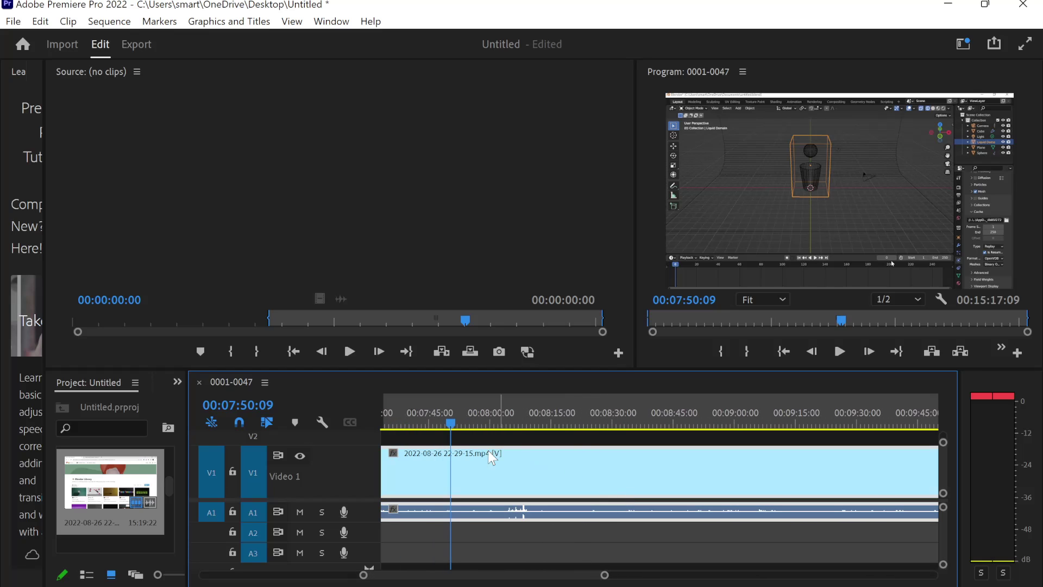
{"action": "mouse_move", "coordinate": [450, 426]}
{"action": "left_mouse_down"}
{"action": "mouse_move", "coordinate": [894, 425]}
{"action": "mouse_move", "coordinate": [742, 448]}
{"action": "mouse_move", "coordinate": [867, 448]}
{"action": "left_mouse_up"}
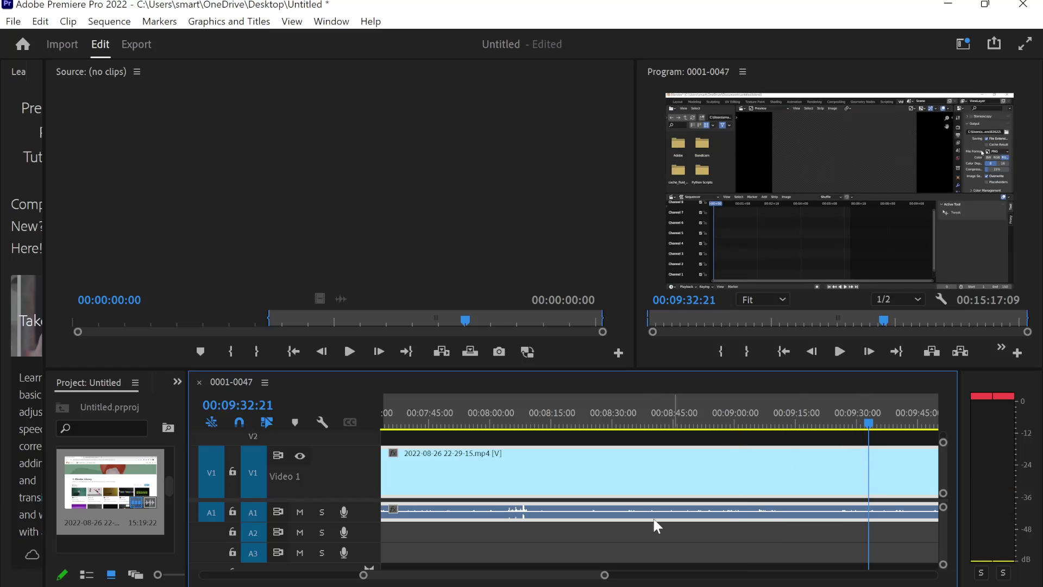
{"action": "scroll", "coordinate": [495, 580], "scroll_direction": "down", "scroll_amount": 3}
{"action": "scroll", "coordinate": [533, 574], "scroll_direction": "down", "scroll_amount": 3}
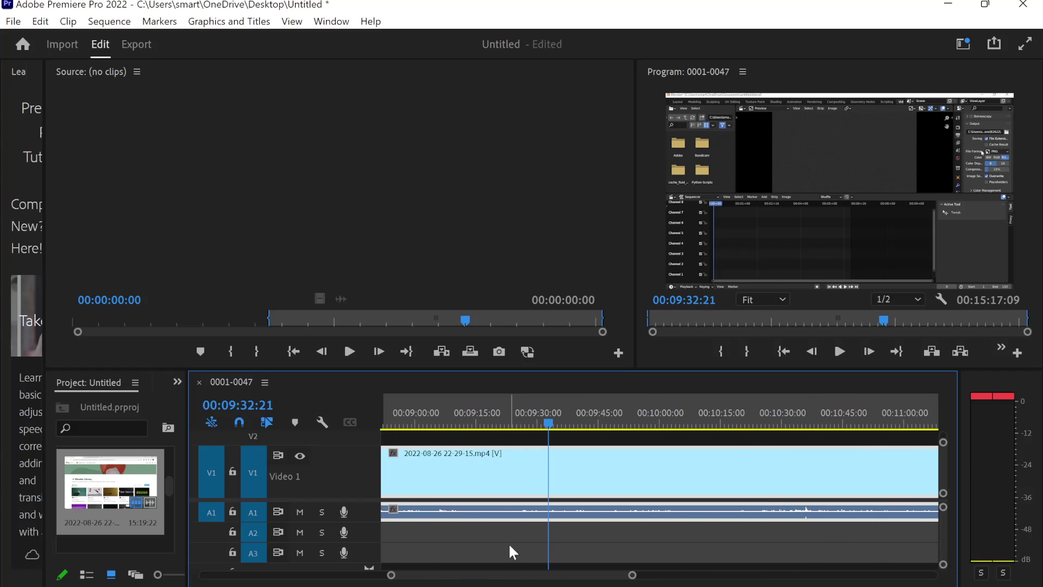
{"action": "mouse_move", "coordinate": [540, 434]}
{"action": "left_mouse_down"}
{"action": "mouse_move", "coordinate": [794, 428]}
{"action": "mouse_move", "coordinate": [712, 442]}
{"action": "mouse_move", "coordinate": [695, 466]}
{"action": "left_mouse_up"}
Play the sequence, adjust the volume, and enlarge the Program monitor.
{"action": "left_click", "coordinate": [839, 352]}
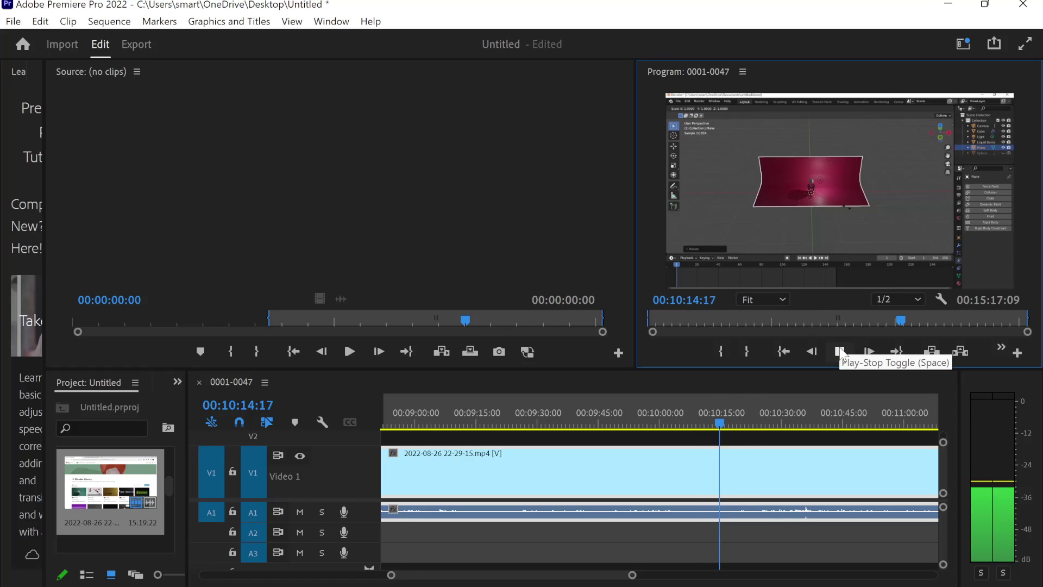
{"action": "key", "text": "XF86AudioLowerVolume"}
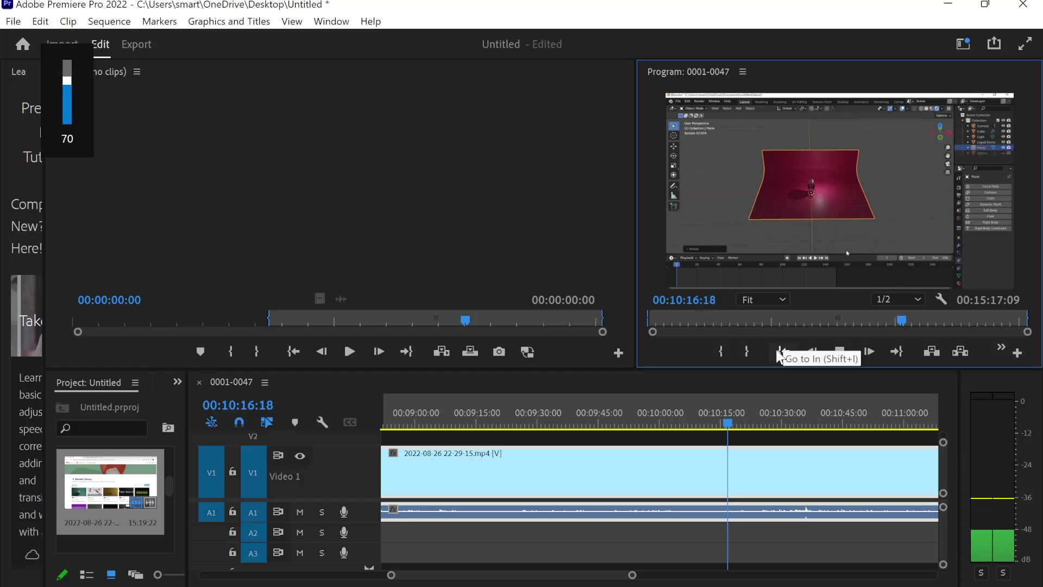
{"action": "key", "text": "XF86AudioRaiseVolume"}
{"action": "key", "text": "XF86AudioRaiseVolume"}
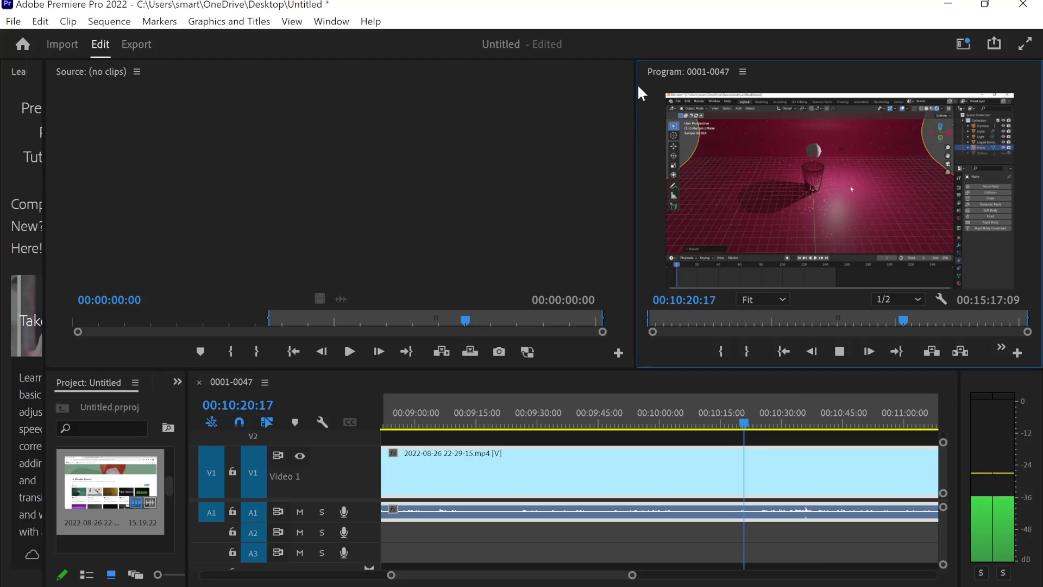
{"action": "left_click_drag", "start_coordinate": [635, 87], "coordinate": [212, 88]}
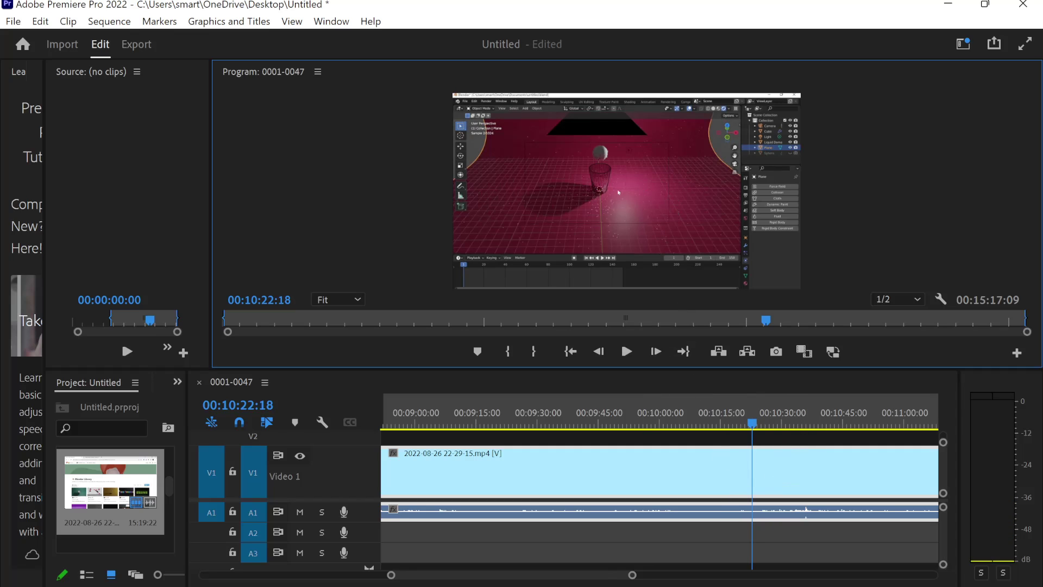
Stop on the render result, step back a frame, and split the clip at 00:10:25:02.
{"action": "left_click", "coordinate": [623, 354]}
{"action": "left_click", "coordinate": [623, 357]}
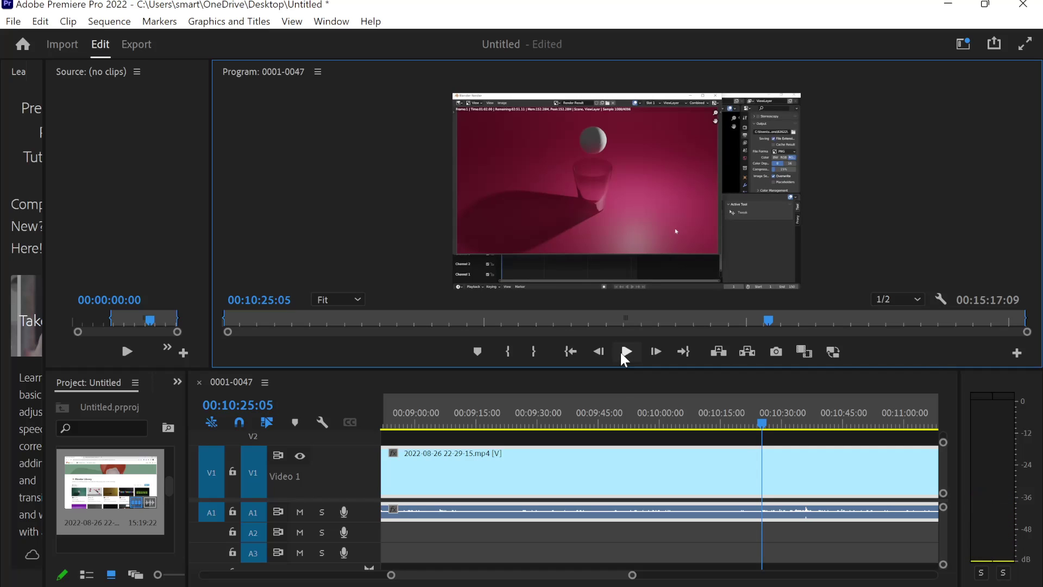
{"action": "left_click", "coordinate": [600, 353]}
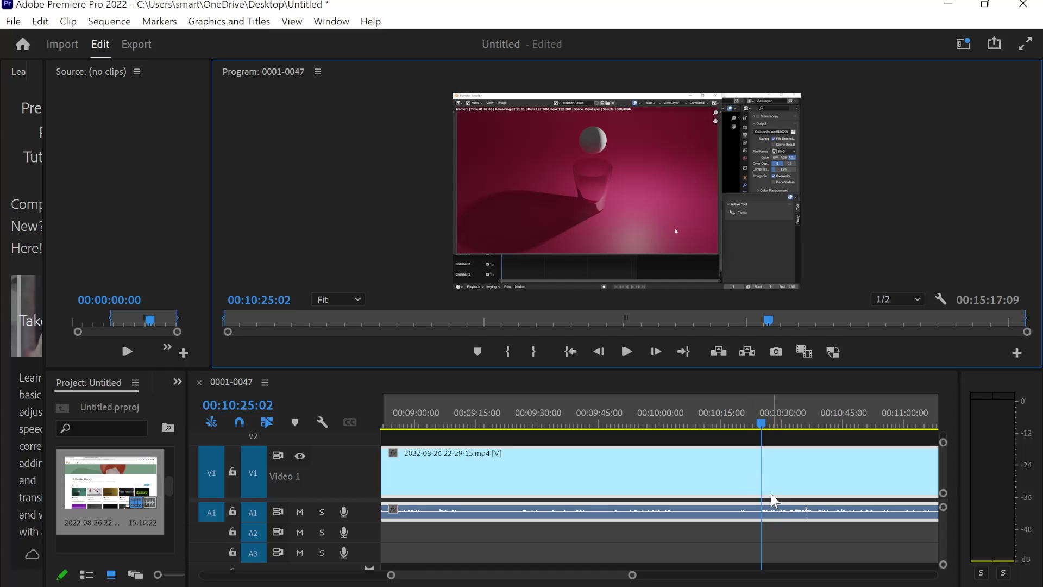
{"action": "left_click", "coordinate": [807, 479]}
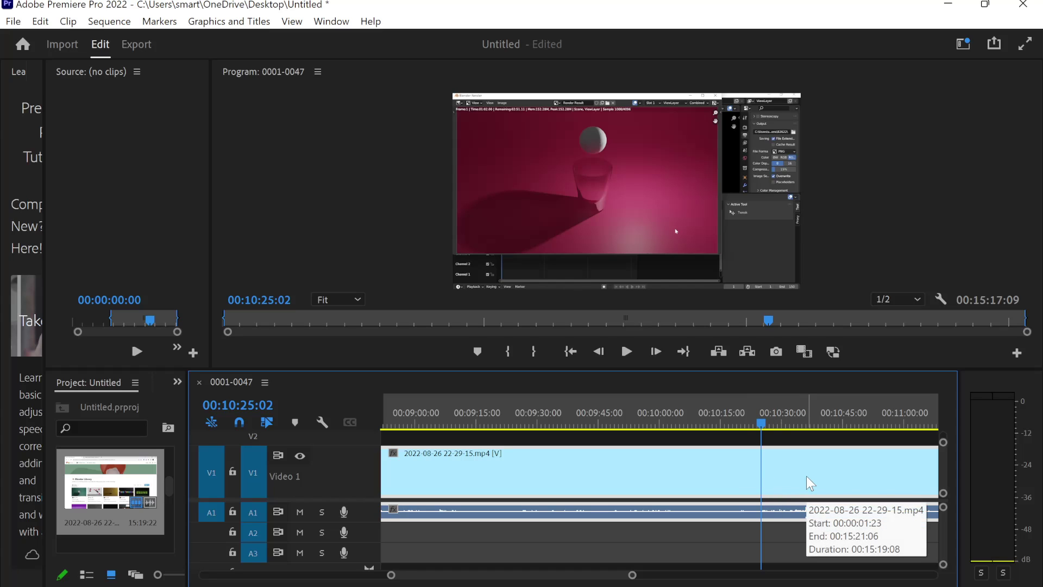
{"action": "key", "text": "ctrl+k"}
{"action": "left_click", "coordinate": [626, 351]}
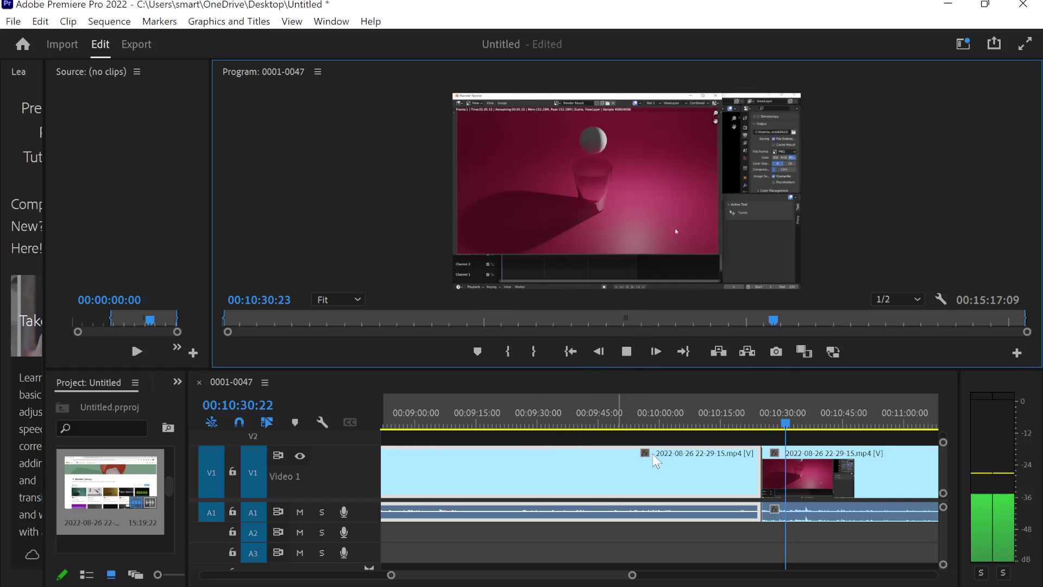
Scrub and play through the footage from about 10:46 to 12:38 to find the next cut.
{"action": "left_click_drag", "start_coordinate": [808, 424], "coordinate": [883, 432]}
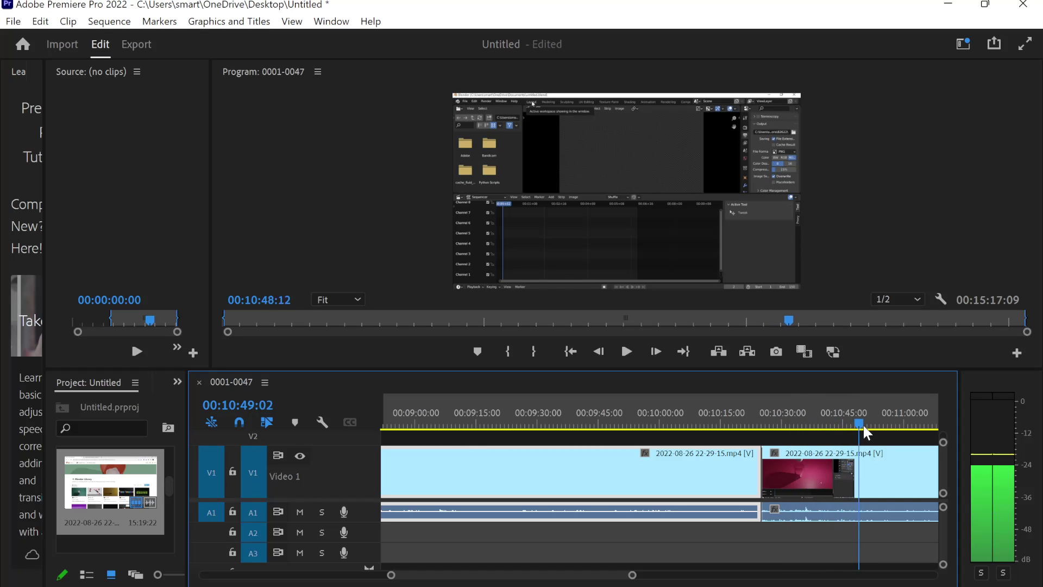
{"action": "left_click", "coordinate": [626, 352]}
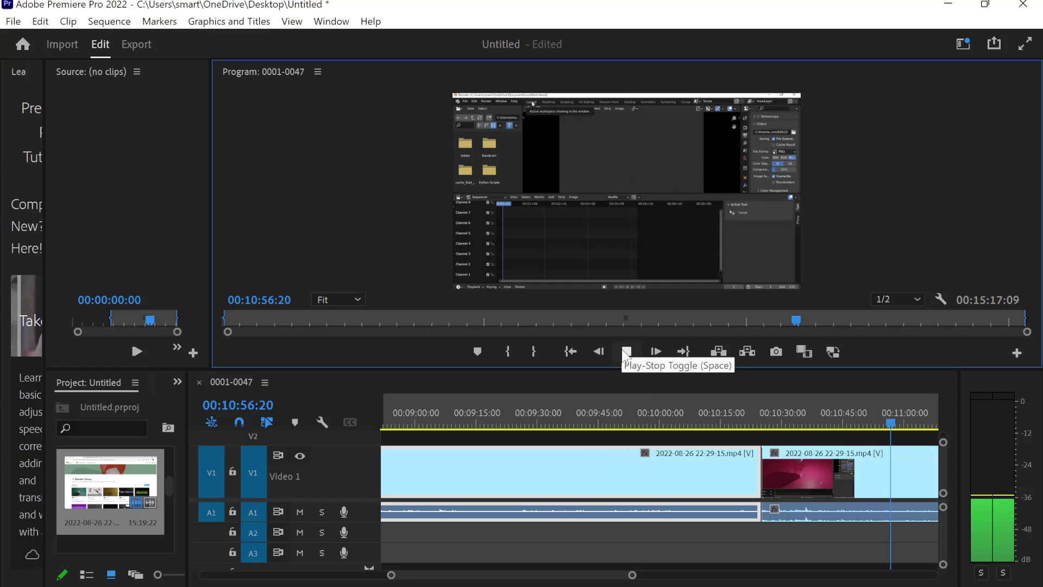
{"action": "mouse_move", "coordinate": [520, 578]}
{"action": "left_mouse_down"}
{"action": "mouse_move", "coordinate": [560, 579]}
{"action": "mouse_move", "coordinate": [548, 578]}
{"action": "left_mouse_up"}
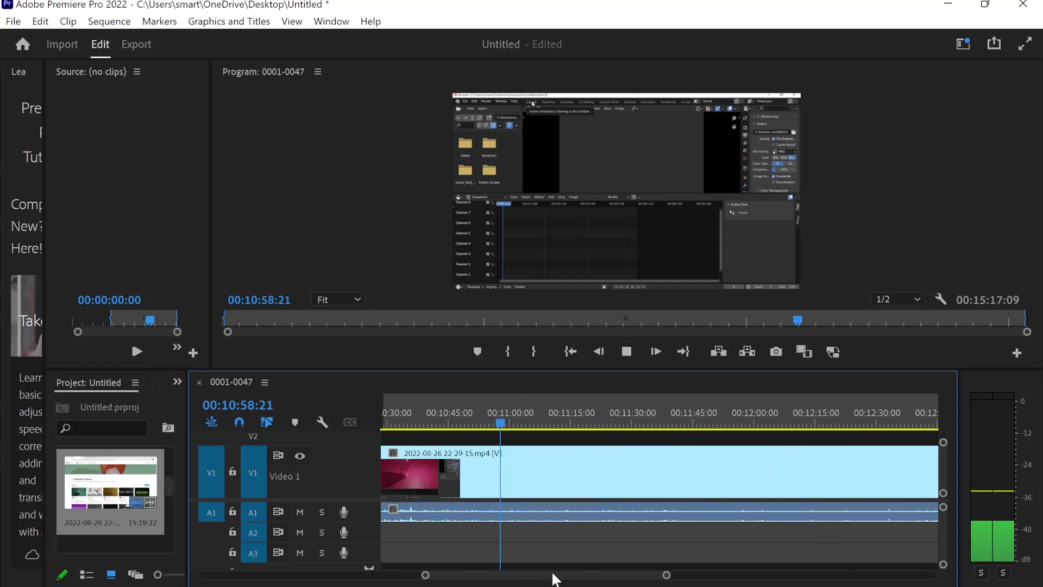
{"action": "left_click_drag", "start_coordinate": [580, 425], "coordinate": [654, 427]}
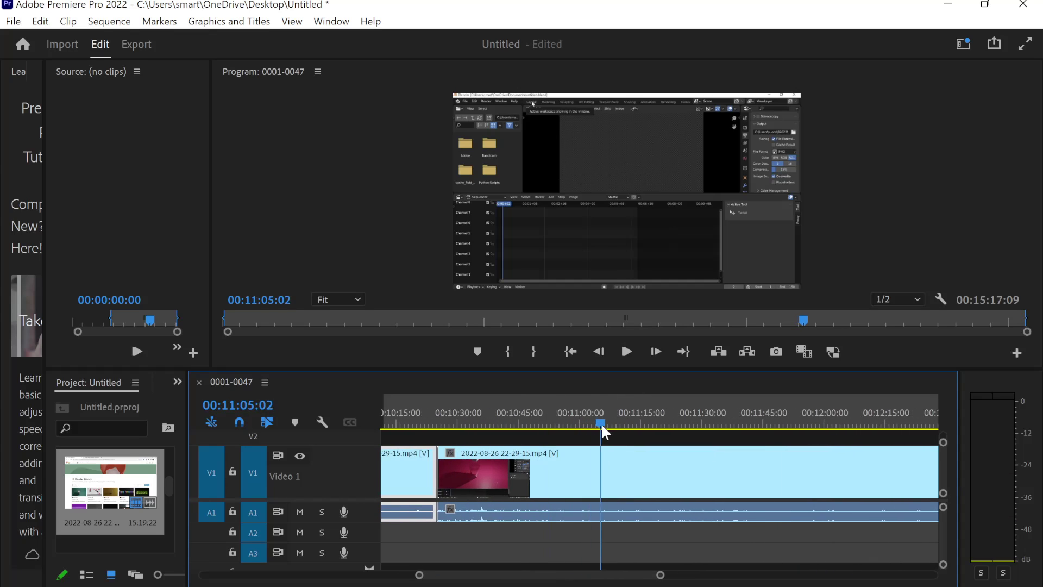
{"action": "left_click", "coordinate": [626, 352]}
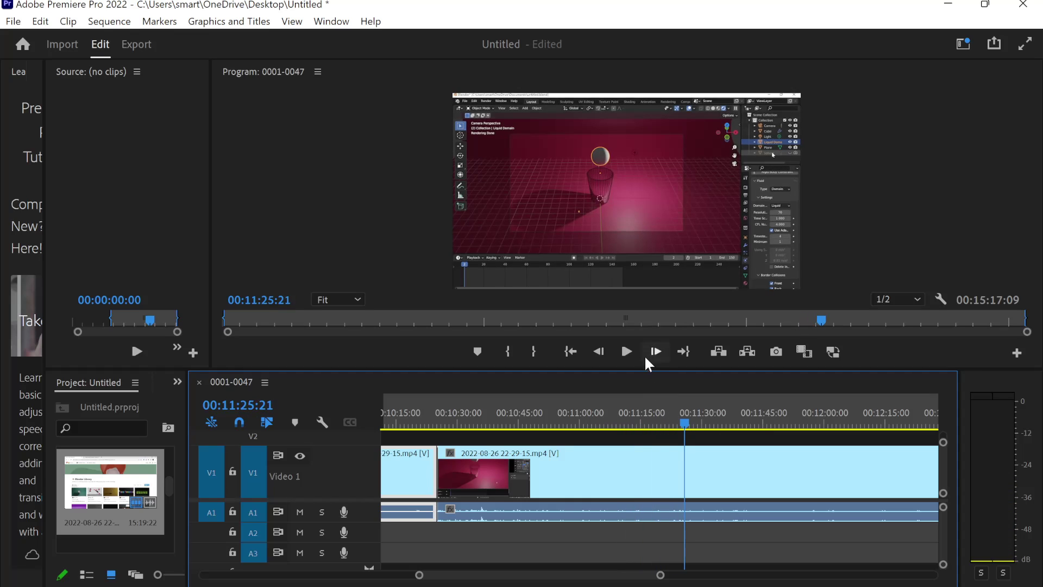
{"action": "left_click_drag", "start_coordinate": [691, 425], "coordinate": [758, 425]}
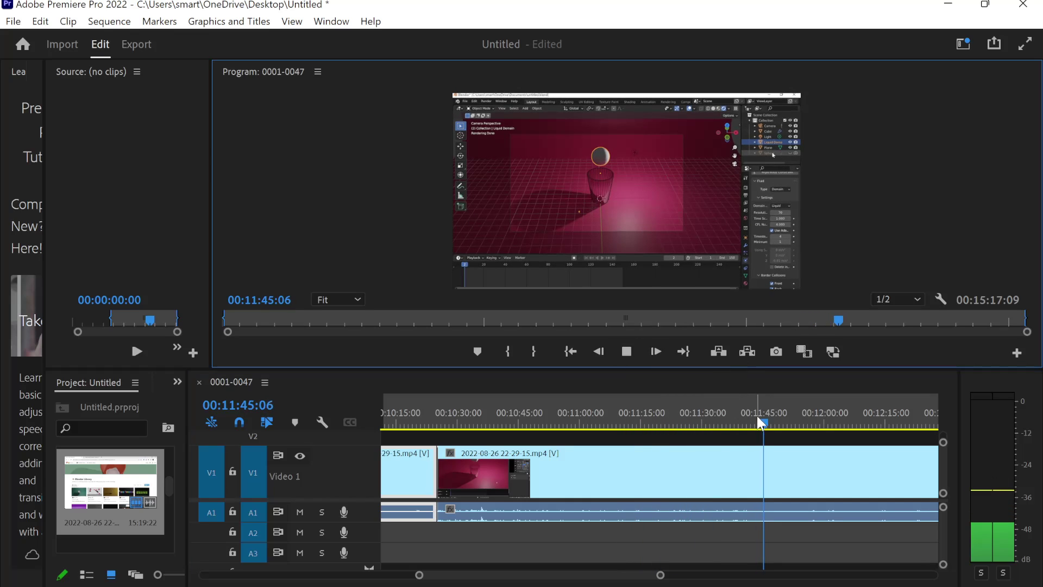
{"action": "left_click_drag", "start_coordinate": [769, 431], "coordinate": [900, 426]}
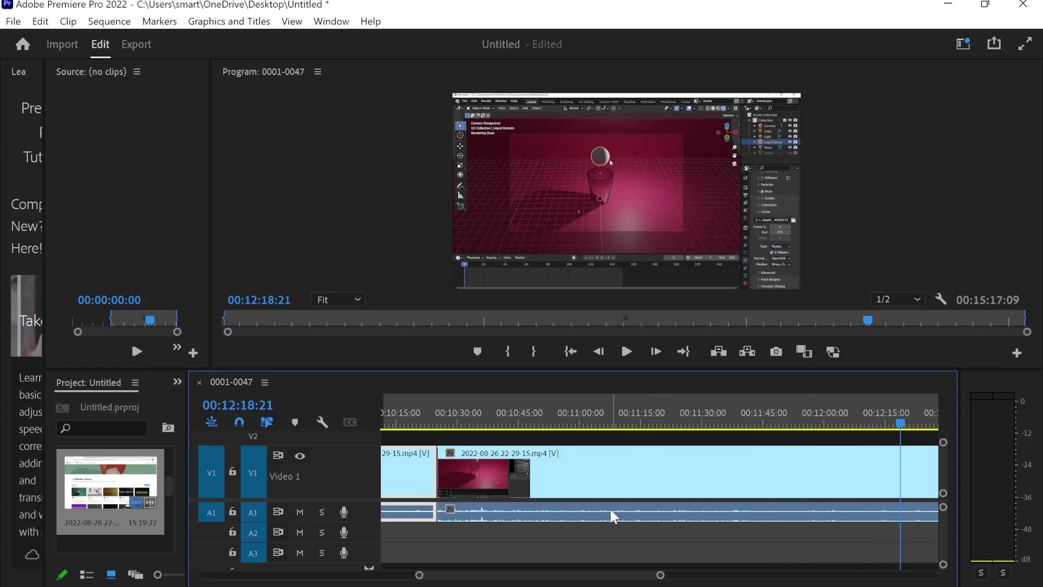
{"action": "left_click_drag", "start_coordinate": [563, 575], "coordinate": [589, 575]}
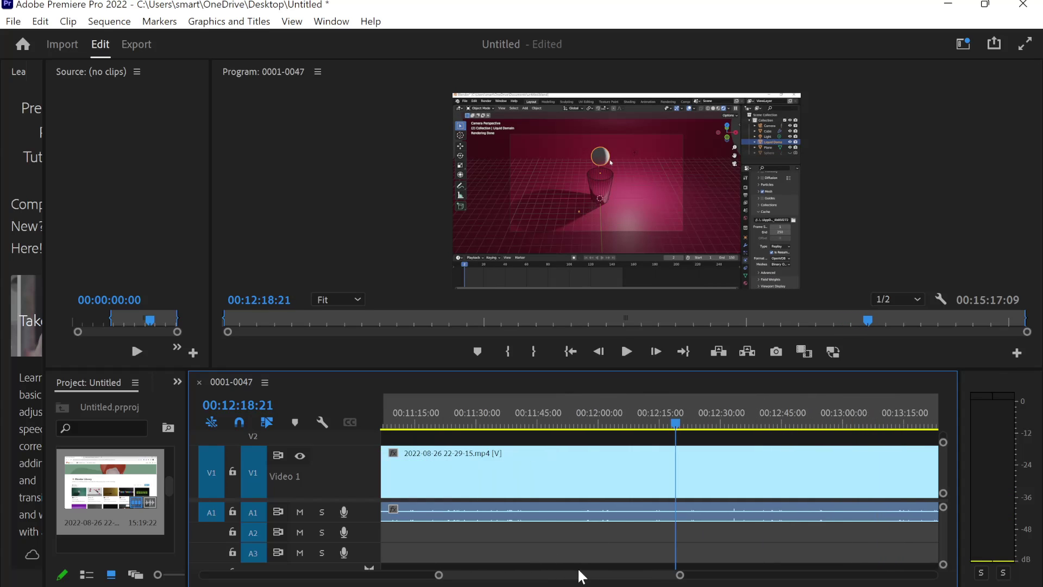
{"action": "left_click", "coordinate": [626, 352]}
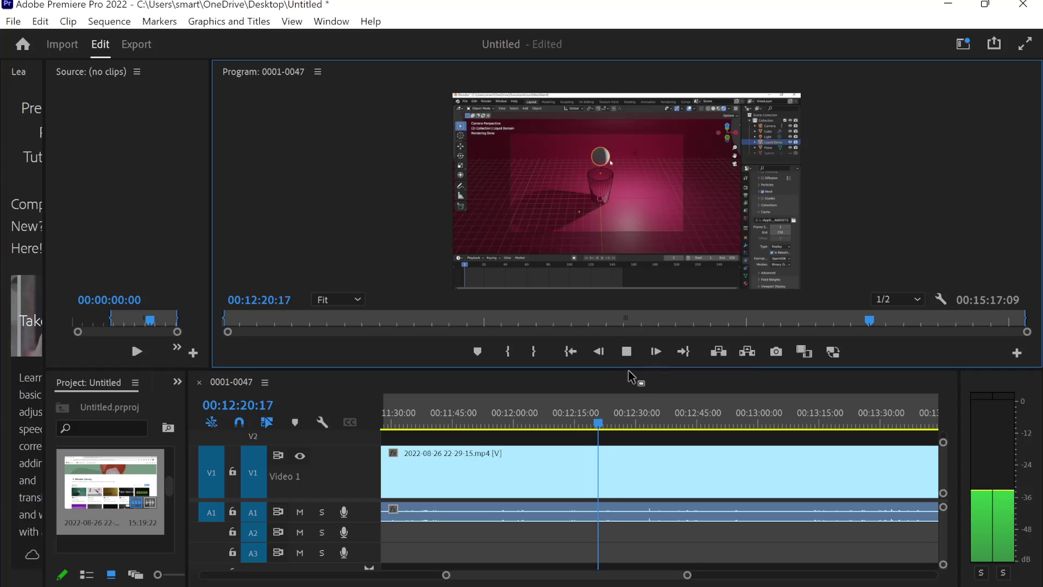
{"action": "left_click_drag", "start_coordinate": [618, 422], "coordinate": [830, 426]}
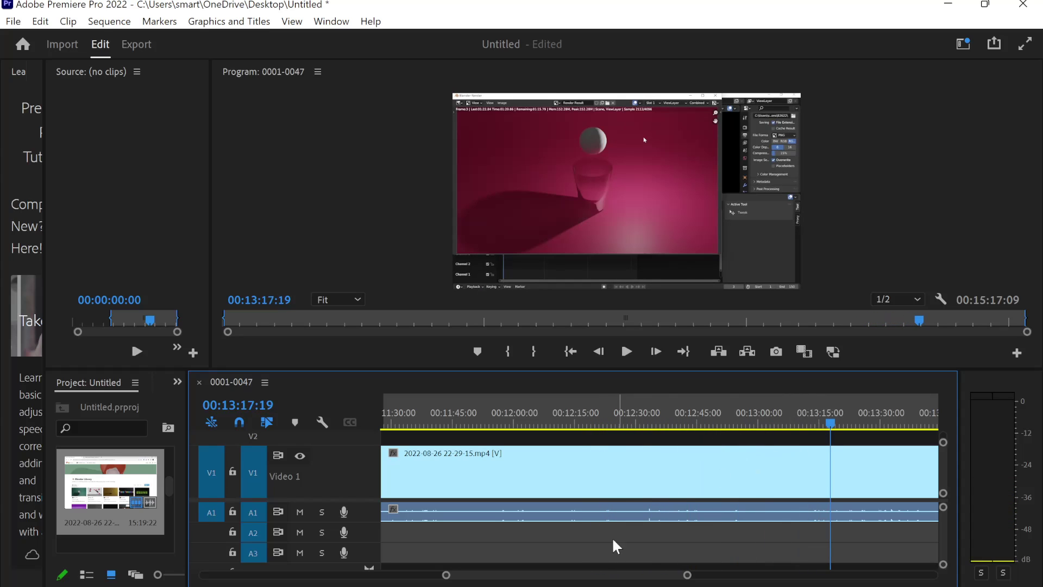
{"action": "scroll", "coordinate": [622, 573], "scroll_direction": "right", "scroll_amount": 2}
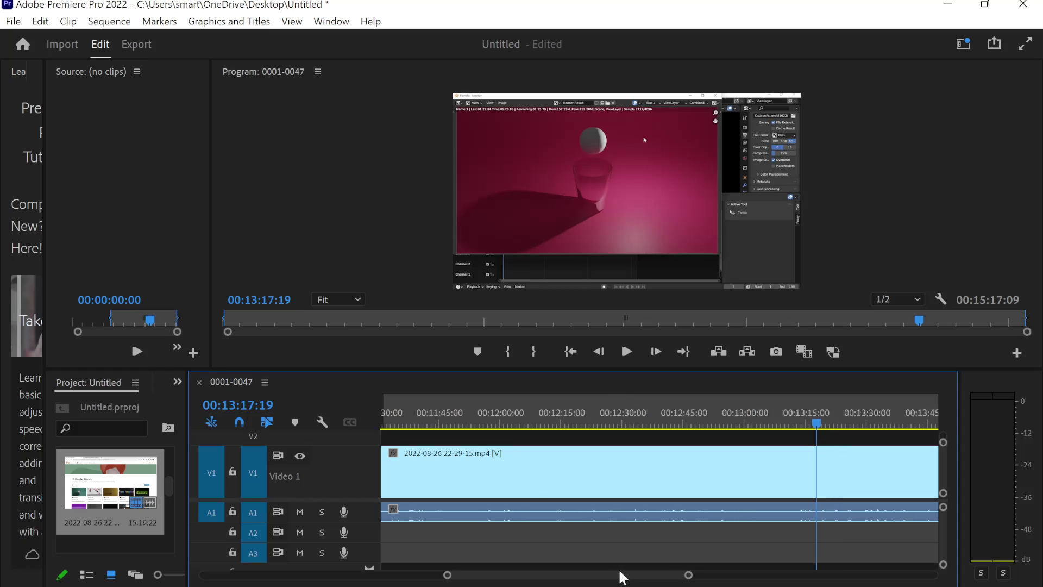
Split the clip at 00:13:06:03 and cut out the section between the two cuts.
{"action": "left_click", "coordinate": [629, 353]}
{"action": "left_click", "coordinate": [630, 353]}
{"action": "left_click", "coordinate": [802, 426]}
{"action": "left_click_drag", "start_coordinate": [800, 429], "coordinate": [755, 427]}
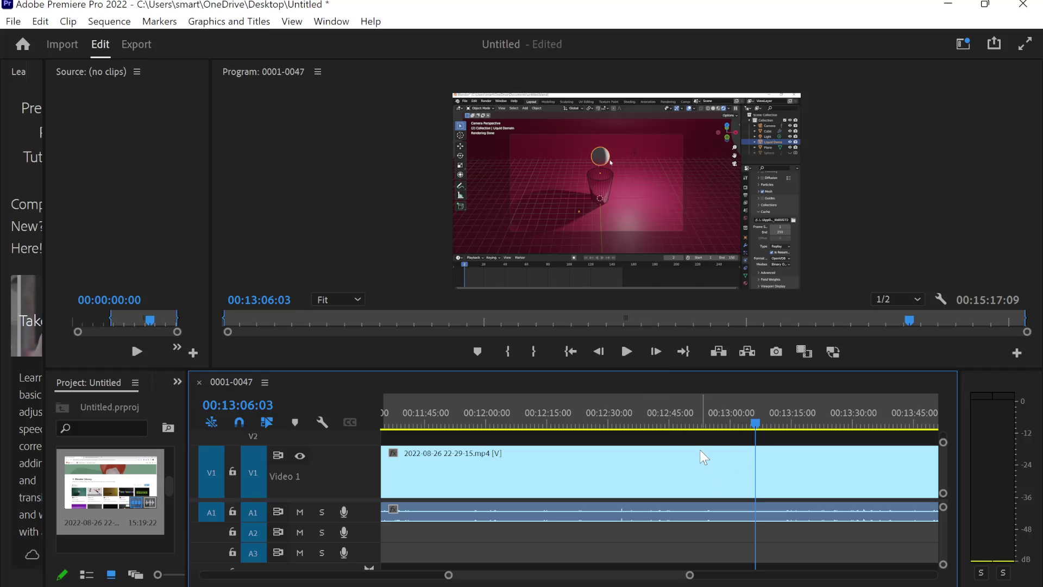
{"action": "key", "text": "ctrl+k"}
{"action": "left_click", "coordinate": [645, 513]}
{"action": "right_click", "coordinate": [644, 482]}
{"action": "left_click", "coordinate": [719, 21]}
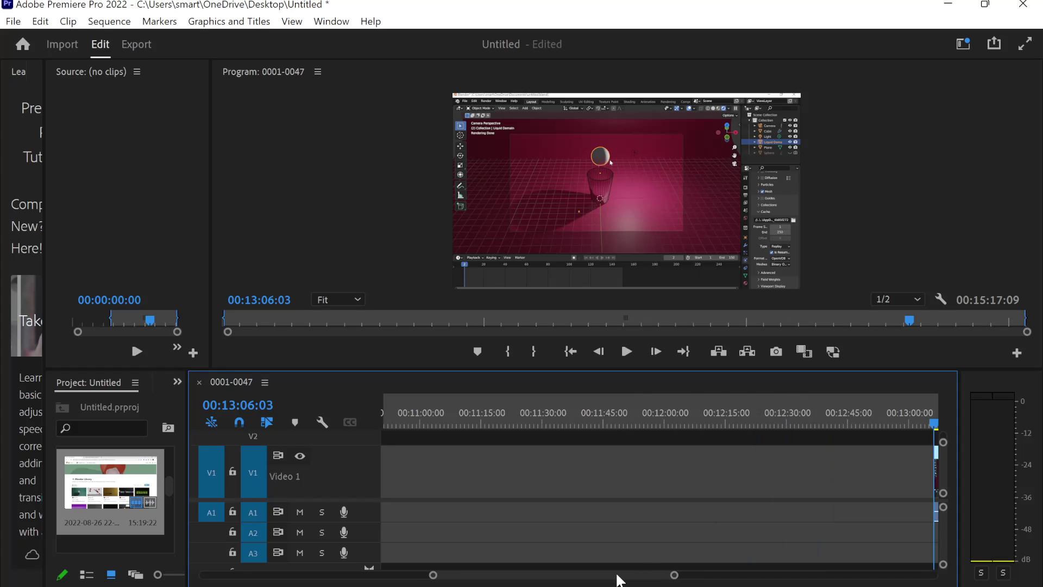
Drag the later V1/A1 footage left against the clip ending near 00:10:25, then play.
{"action": "left_click_drag", "start_coordinate": [771, 491], "coordinate": [397, 491]}
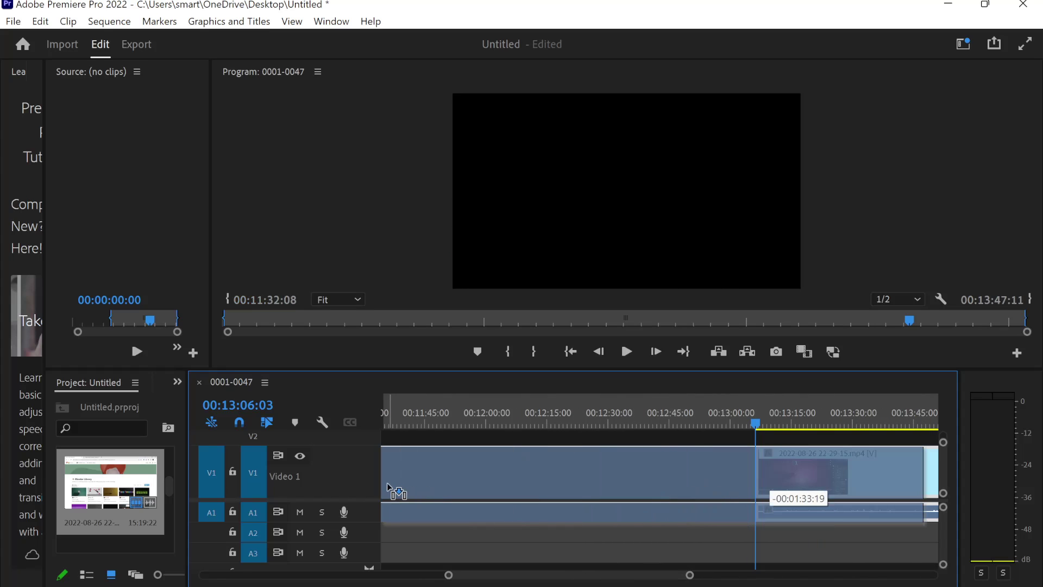
{"action": "left_click_drag", "start_coordinate": [488, 577], "coordinate": [449, 573]}
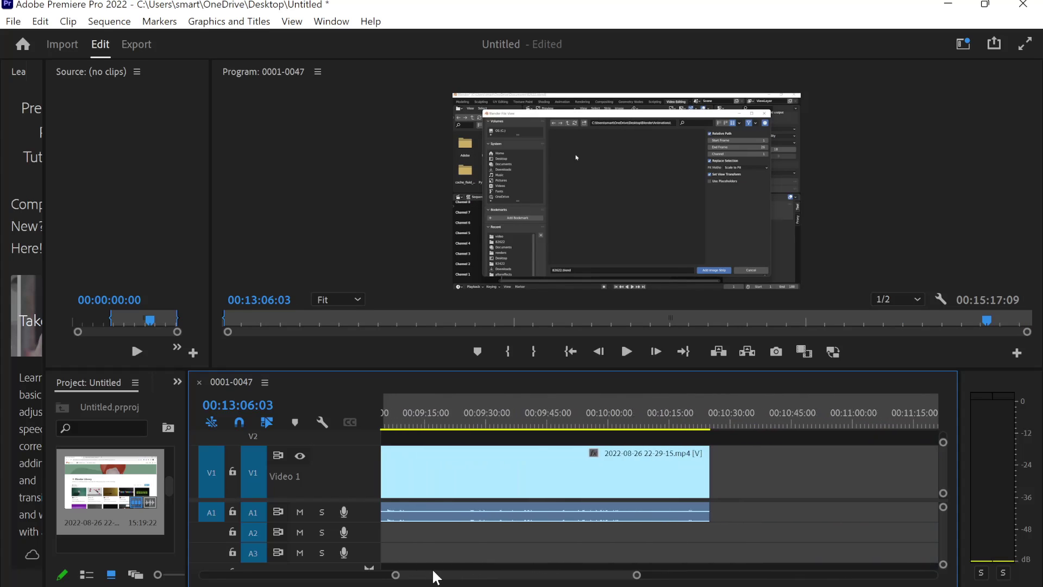
{"action": "left_click_drag", "start_coordinate": [851, 460], "coordinate": [628, 475]}
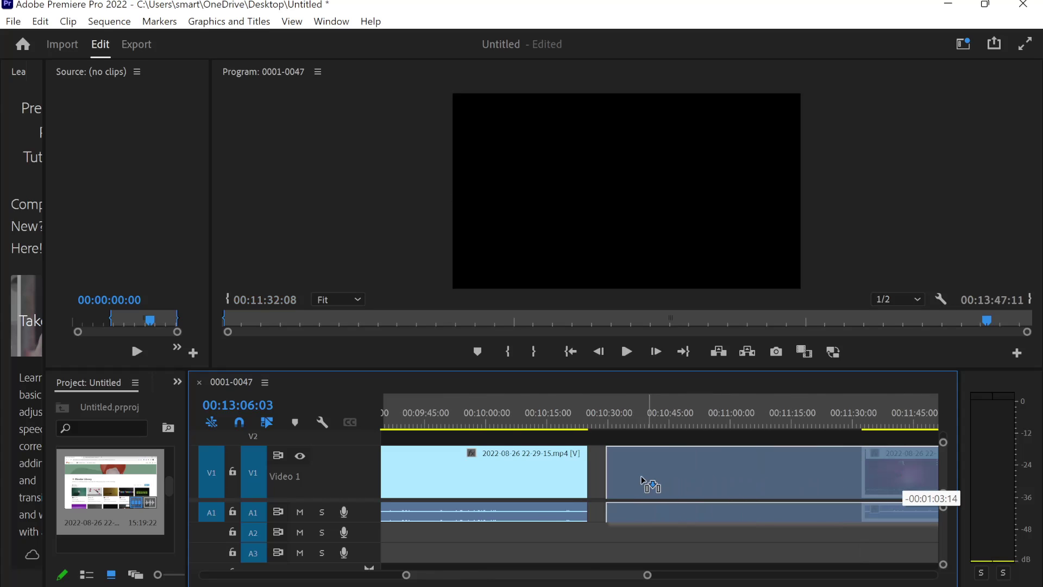
{"action": "left_click", "coordinate": [627, 352]}
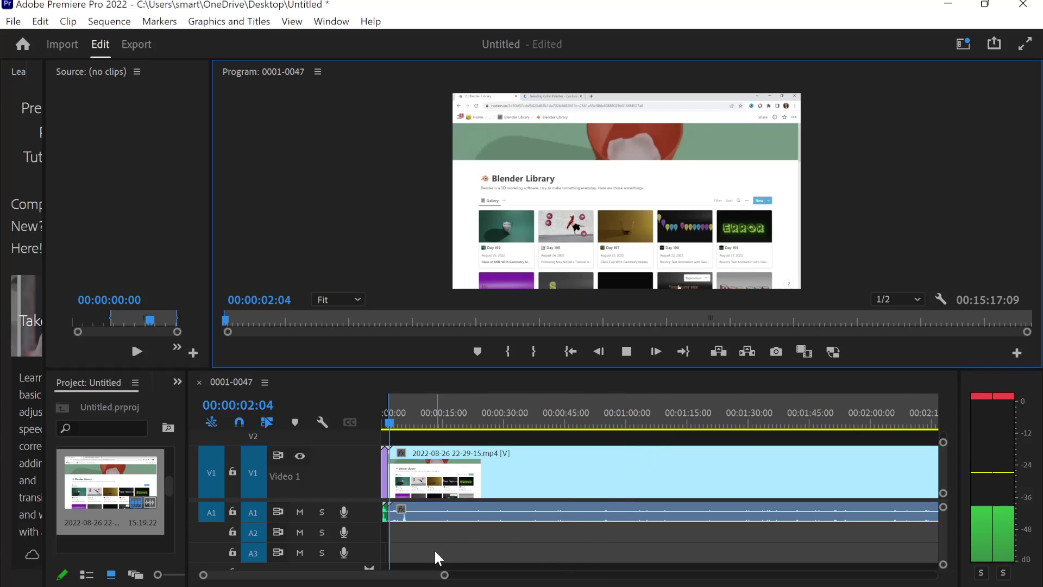
Scrub ahead through the sequence past about 03:11 and 04:36.
{"action": "left_click", "coordinate": [438, 571]}
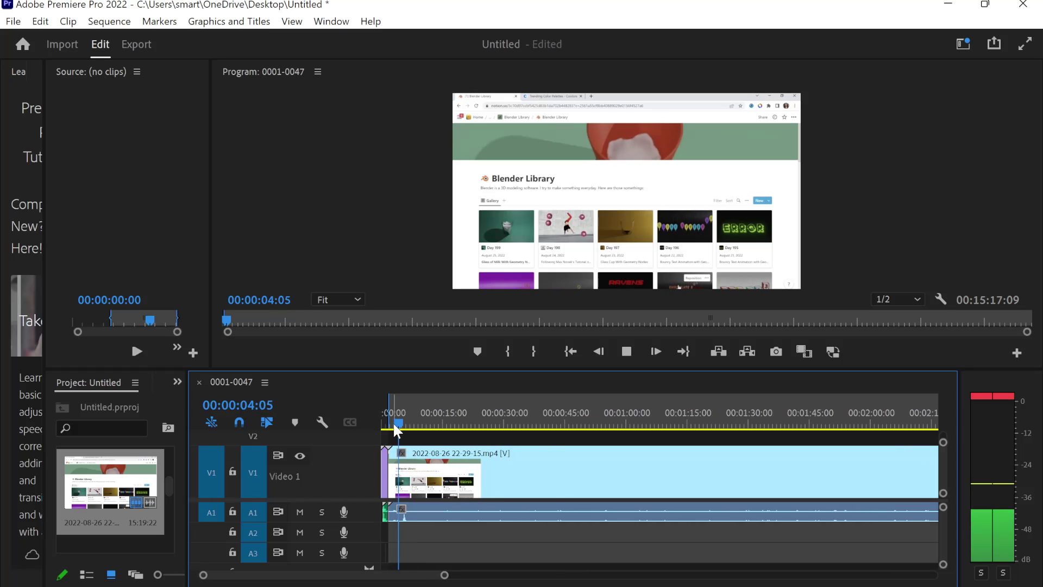
{"action": "key", "text": "Down"}
{"action": "key", "text": "space"}
{"action": "left_click_drag", "start_coordinate": [406, 572], "coordinate": [424, 579]}
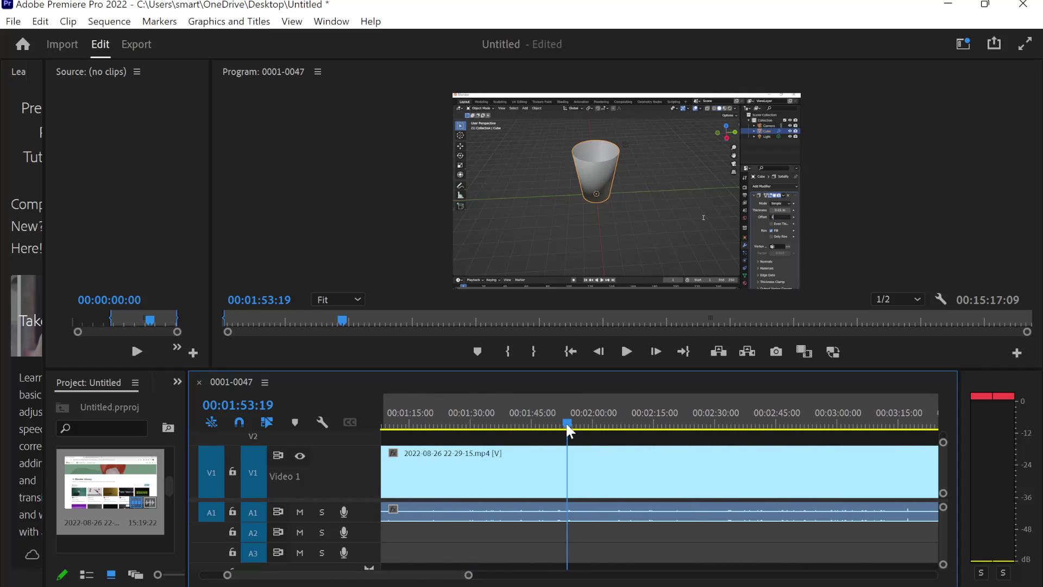
{"action": "left_click_drag", "start_coordinate": [567, 431], "coordinate": [884, 424]}
{"action": "left_click_drag", "start_coordinate": [445, 580], "coordinate": [478, 580]}
{"action": "left_click_drag", "start_coordinate": [485, 431], "coordinate": [825, 427]}
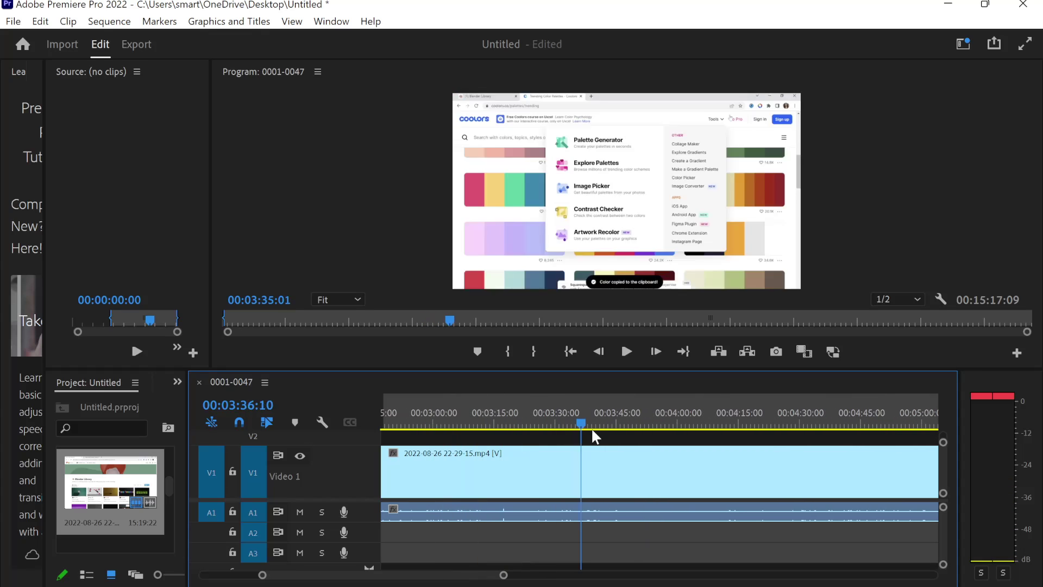
{"action": "left_click_drag", "start_coordinate": [483, 580], "coordinate": [622, 573]}
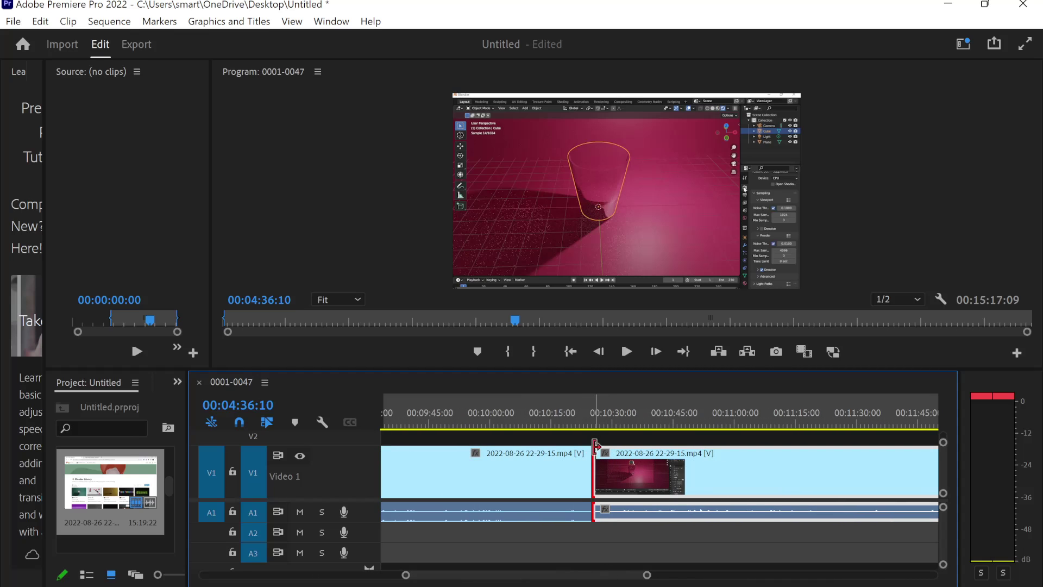
Play across the join near 00:10:25 twice to check the cut.
{"action": "left_click", "coordinate": [593, 423]}
{"action": "left_click", "coordinate": [626, 352]}
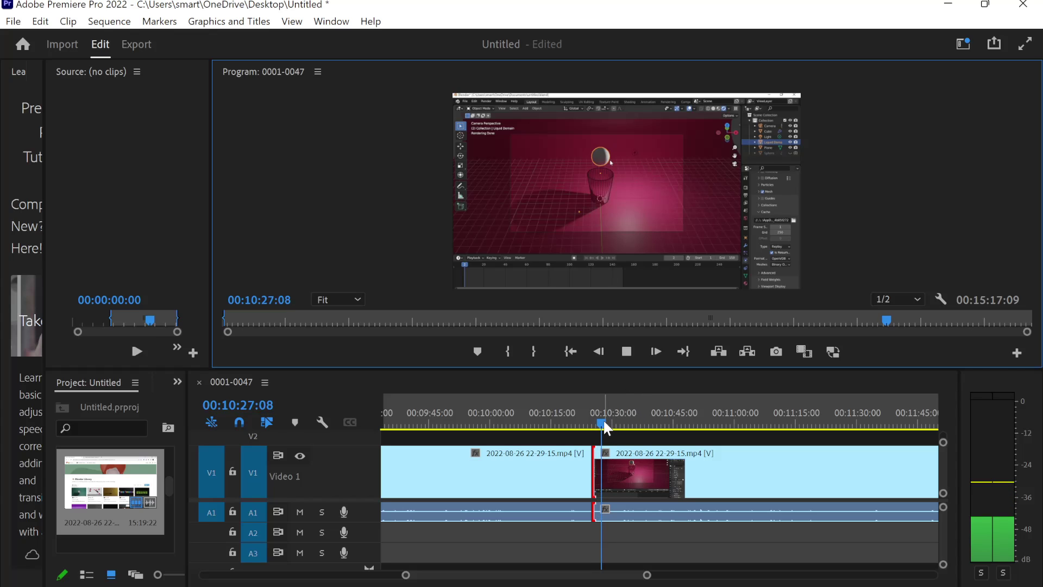
{"action": "left_click", "coordinate": [587, 424]}
{"action": "left_click", "coordinate": [627, 353]}
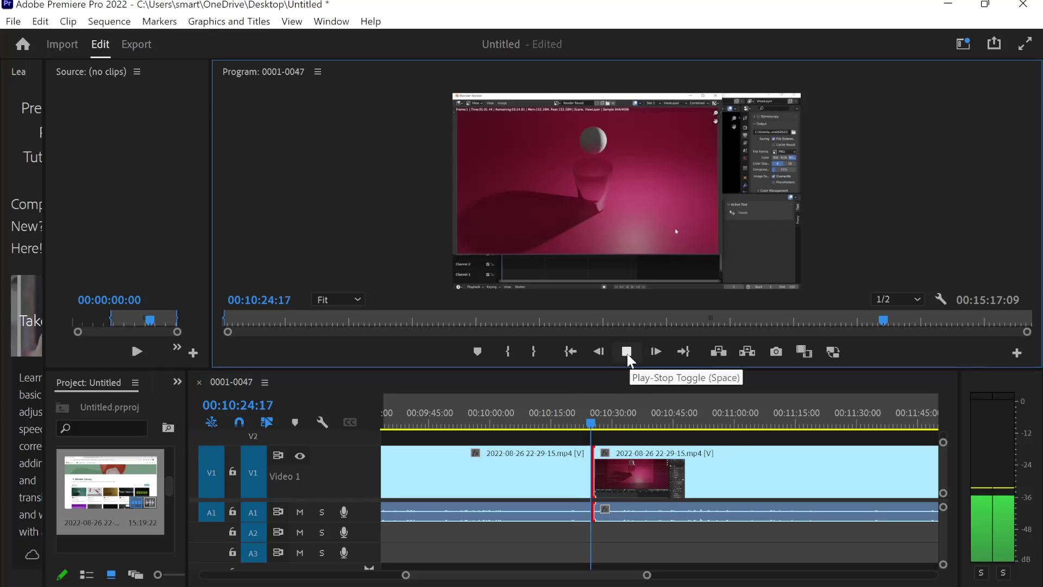
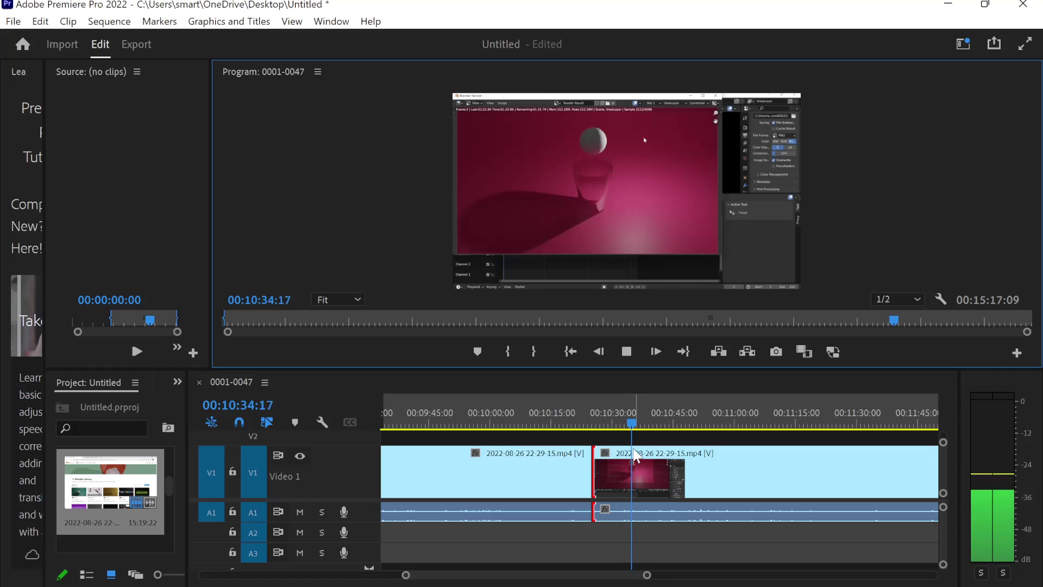
Split the tutorial clip at three points during playback after 10:30.
{"action": "key", "text": "ctrl+k"}
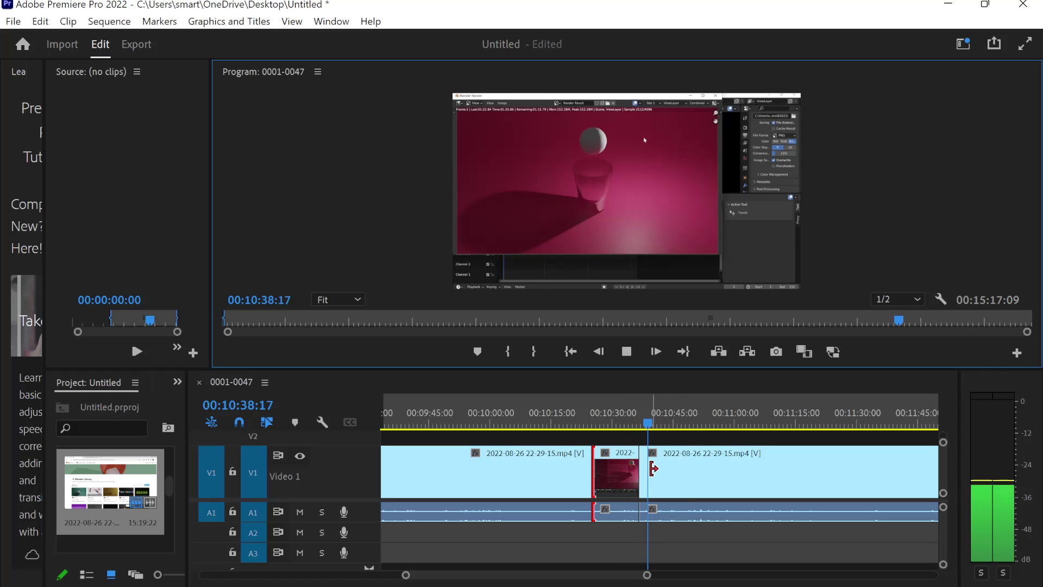
{"action": "key", "text": "ctrl+k"}
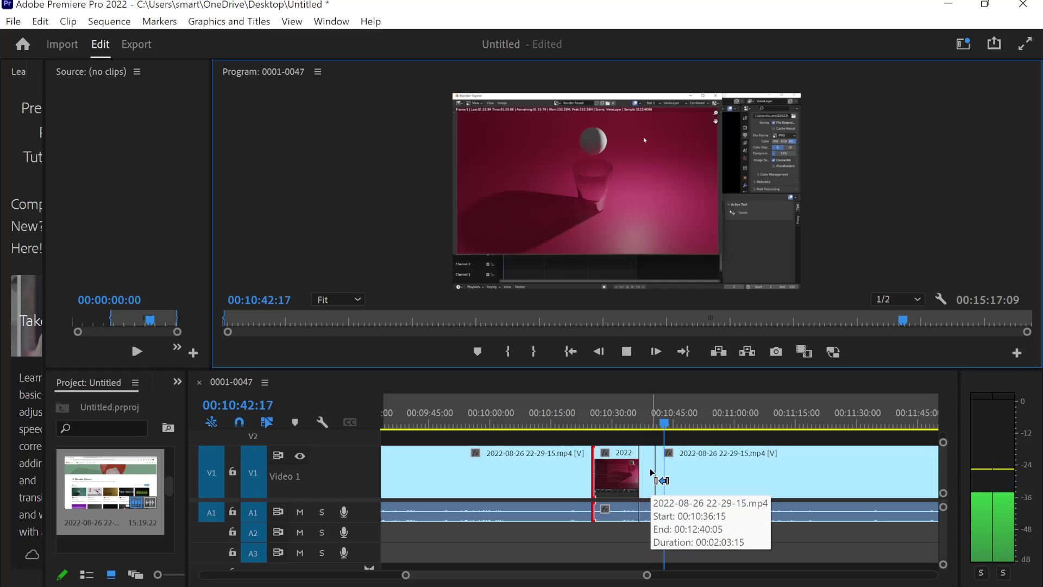
{"action": "key", "text": "ctrl+k"}
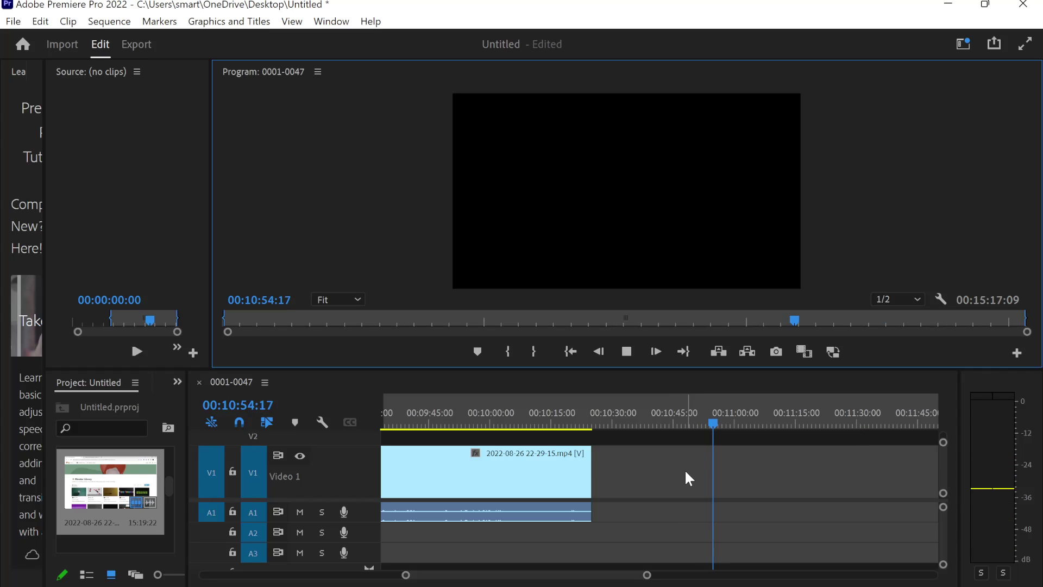
Delete the gap after the first clip, stop playback, and return the playhead to 10:17:10.
{"action": "left_click", "coordinate": [686, 475]}
{"action": "key", "text": "Delete"}
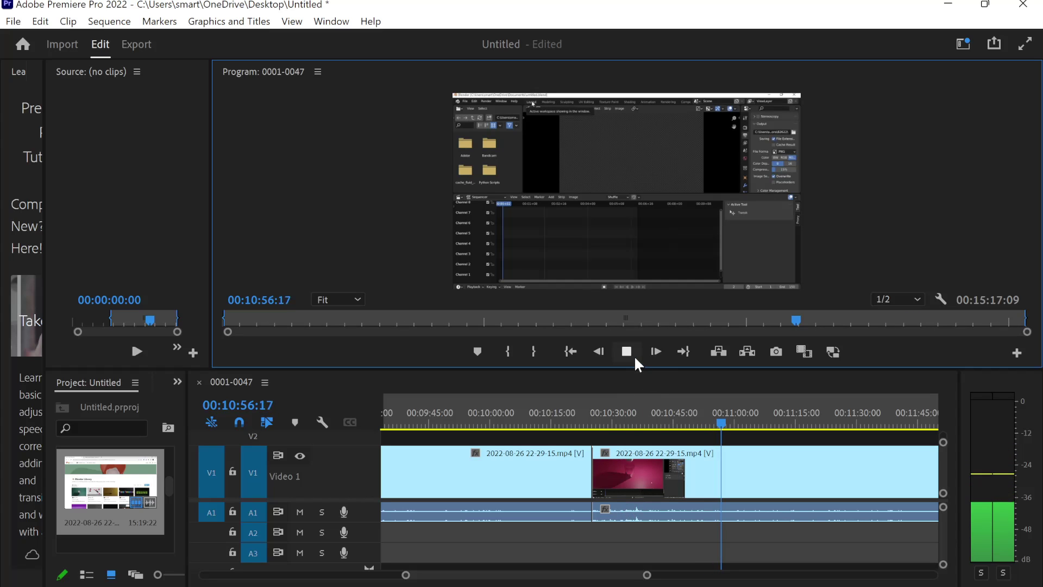
{"action": "left_click", "coordinate": [631, 355]}
{"action": "left_click", "coordinate": [633, 515]}
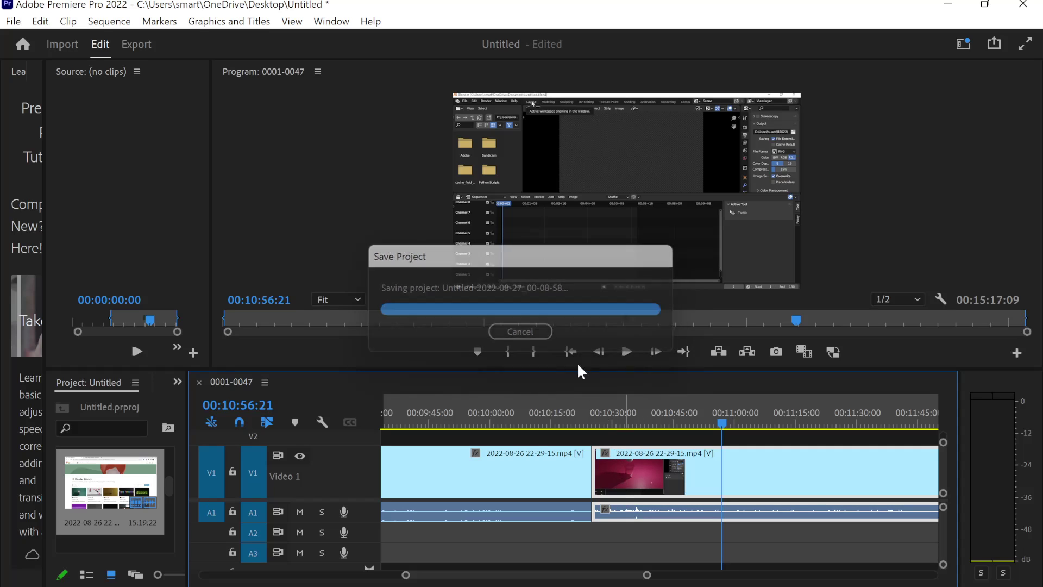
{"action": "left_click_drag", "start_coordinate": [726, 421], "coordinate": [560, 421]}
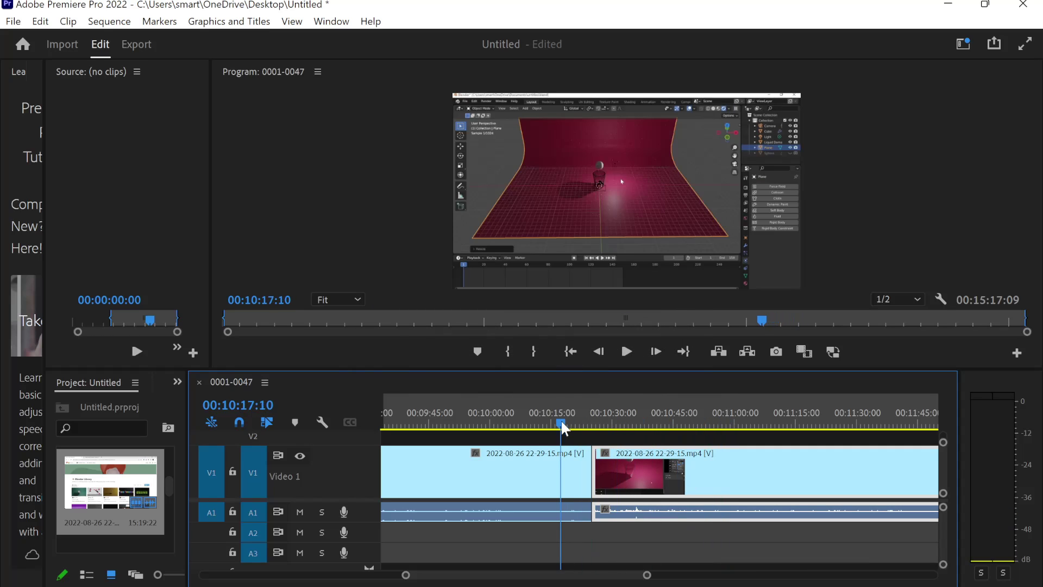
Play from 10:17 and move the playhead to 12:15:11.
{"action": "left_click", "coordinate": [627, 353]}
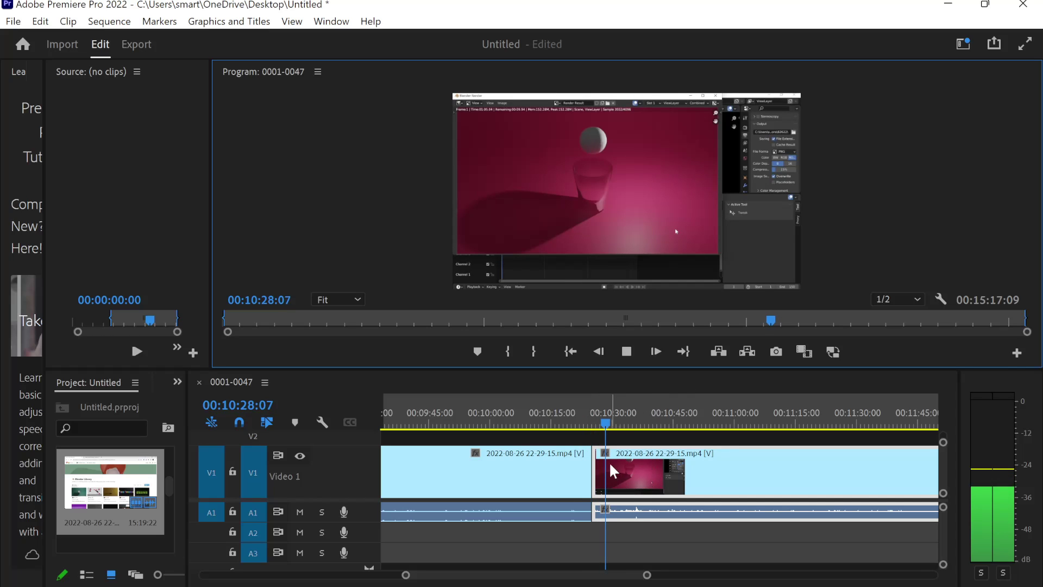
{"action": "left_click_drag", "start_coordinate": [610, 423], "coordinate": [913, 429]}
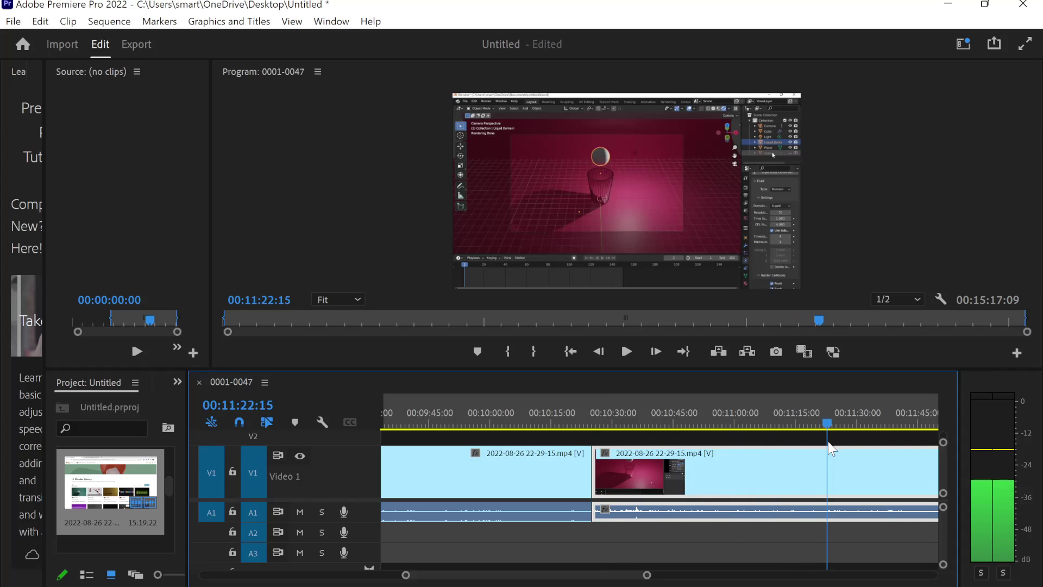
{"action": "left_click_drag", "start_coordinate": [631, 578], "coordinate": [657, 577]}
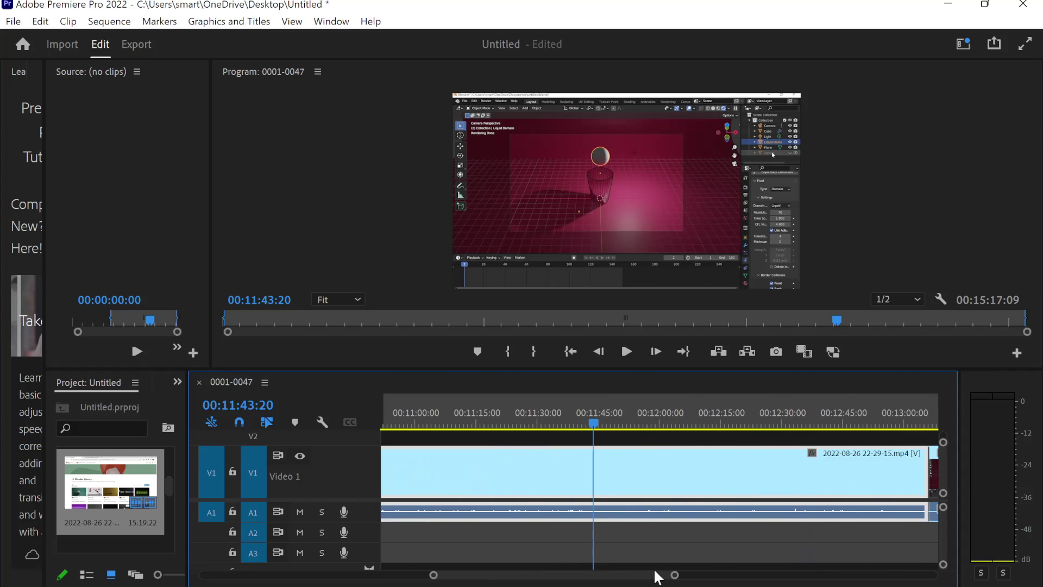
{"action": "left_click_drag", "start_coordinate": [596, 429], "coordinate": [722, 429]}
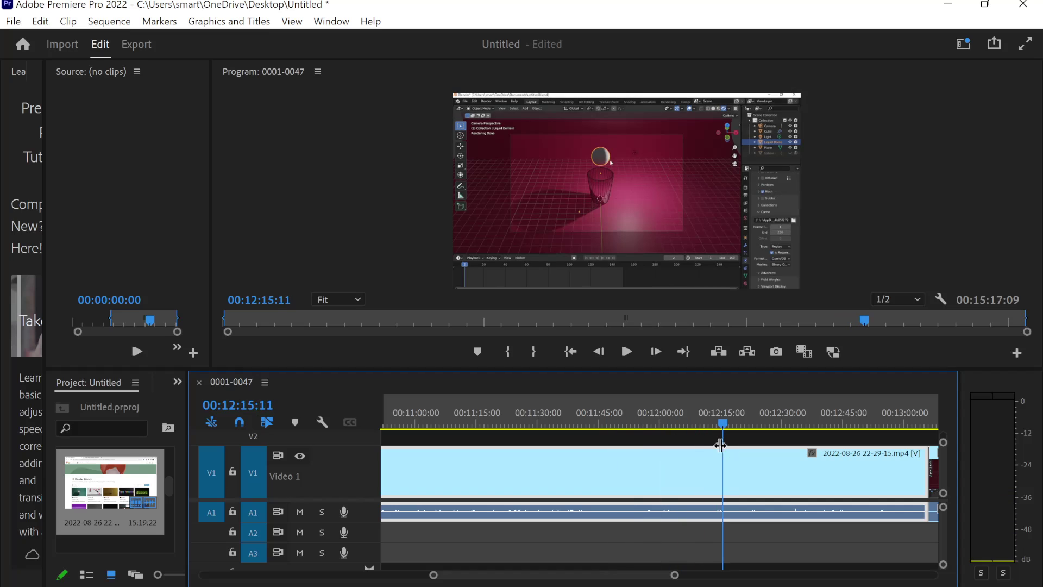
Cut the long clip at 12:15 and slide the later clip left against the first clip.
{"action": "right_click", "coordinate": [651, 455]}
{"action": "left_click", "coordinate": [701, 21]}
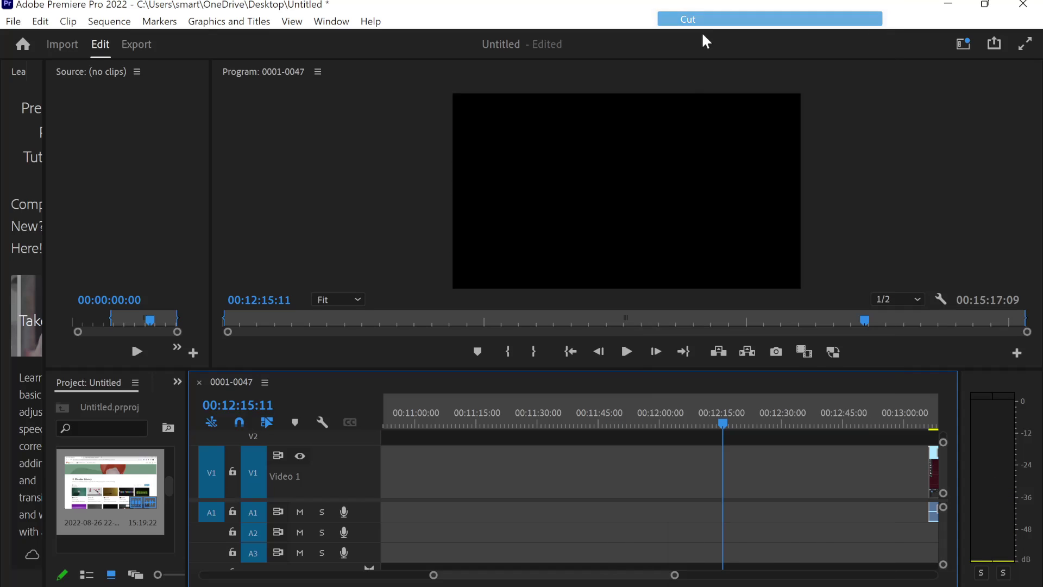
{"action": "left_click_drag", "start_coordinate": [632, 578], "coordinate": [622, 576]}
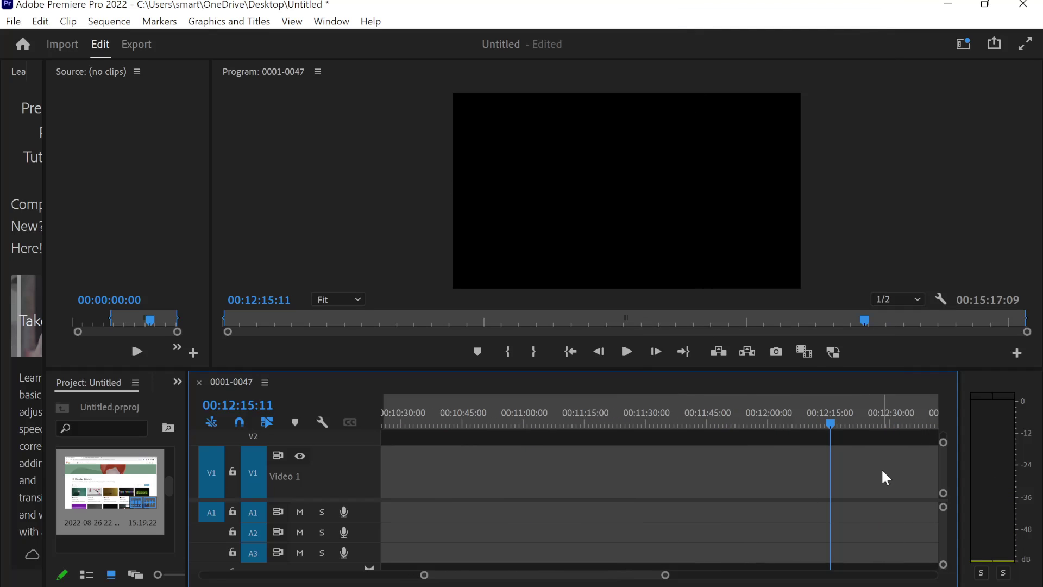
{"action": "key", "text": "ctrl+v"}
{"action": "left_click_drag", "start_coordinate": [826, 472], "coordinate": [558, 477]}
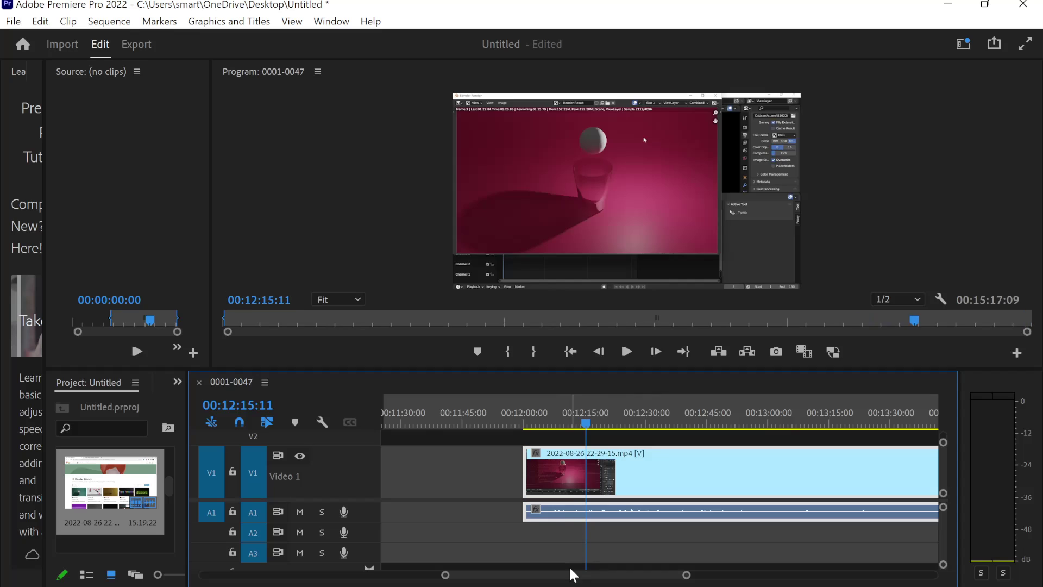
{"action": "scroll", "coordinate": [543, 574], "scroll_direction": "up", "scroll_amount": 5}
{"action": "scroll", "coordinate": [543, 580], "scroll_direction": "down", "scroll_amount": 3}
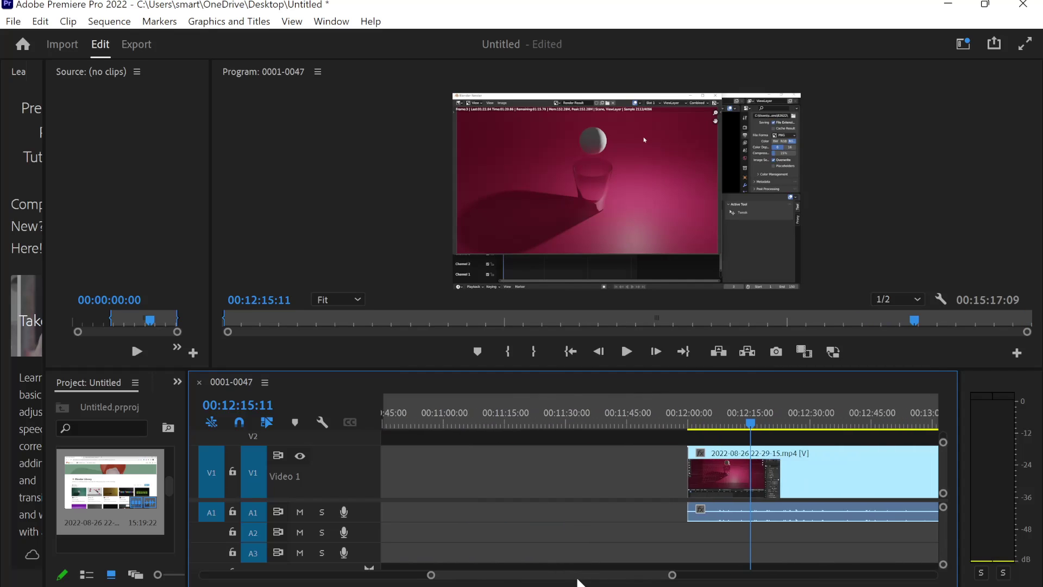
{"action": "left_click_drag", "start_coordinate": [869, 478], "coordinate": [477, 483]}
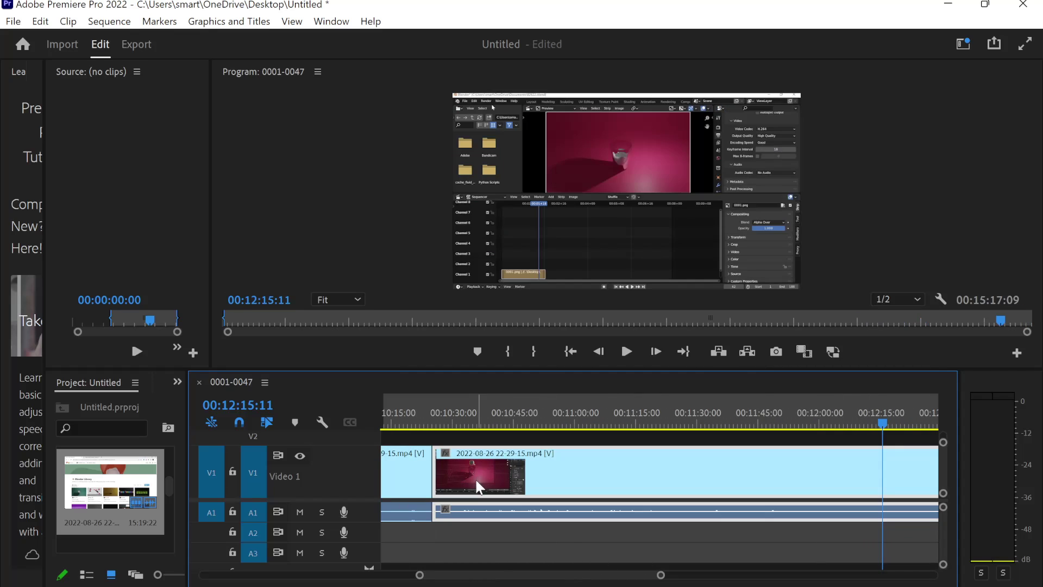
Review the join by scrubbing to 10:19 and playing from 10:27:20.
{"action": "left_click_drag", "start_coordinate": [898, 419], "coordinate": [411, 421]}
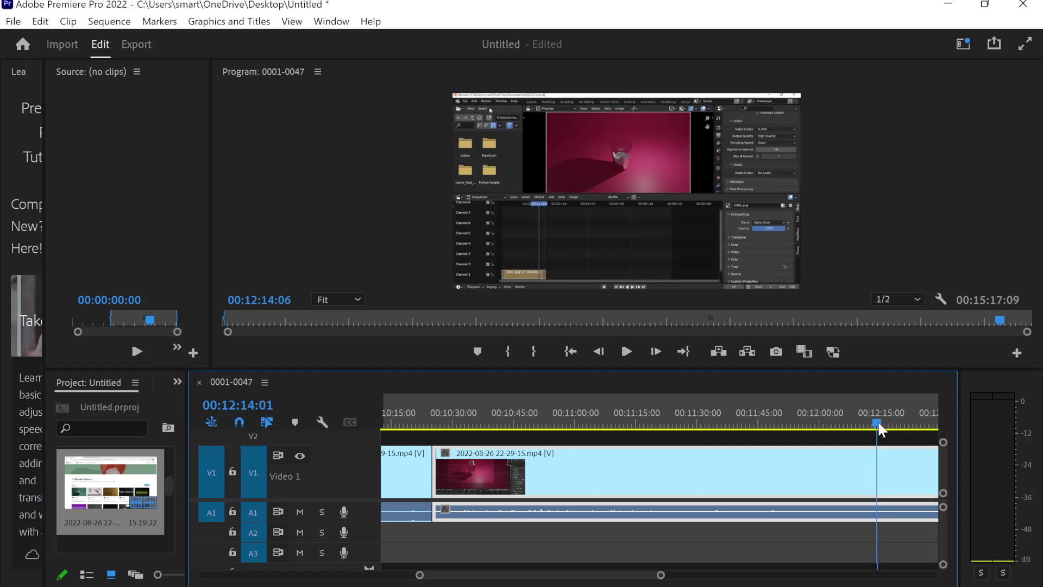
{"action": "left_click", "coordinate": [624, 353]}
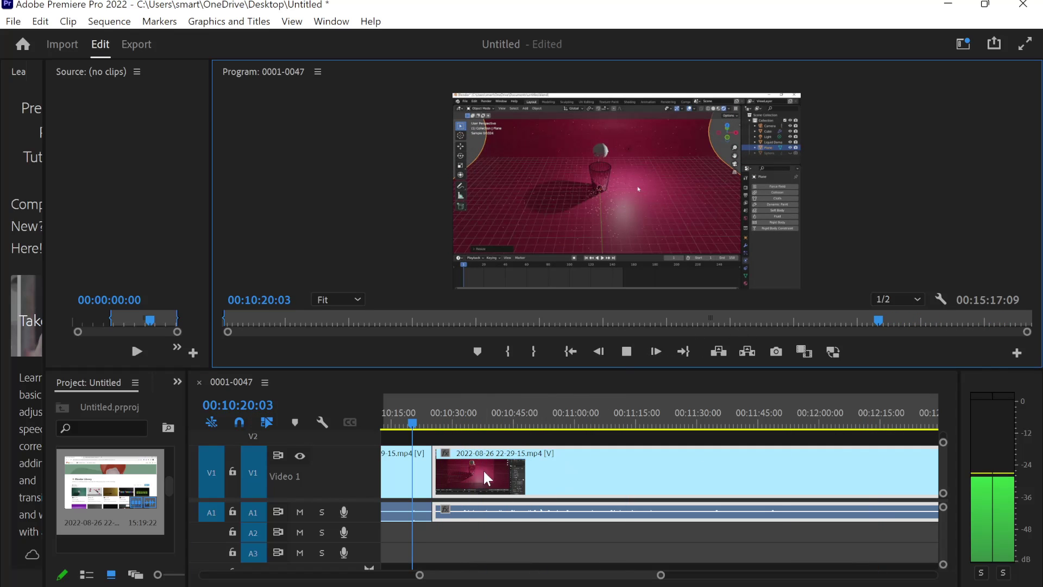
{"action": "left_click", "coordinate": [441, 422]}
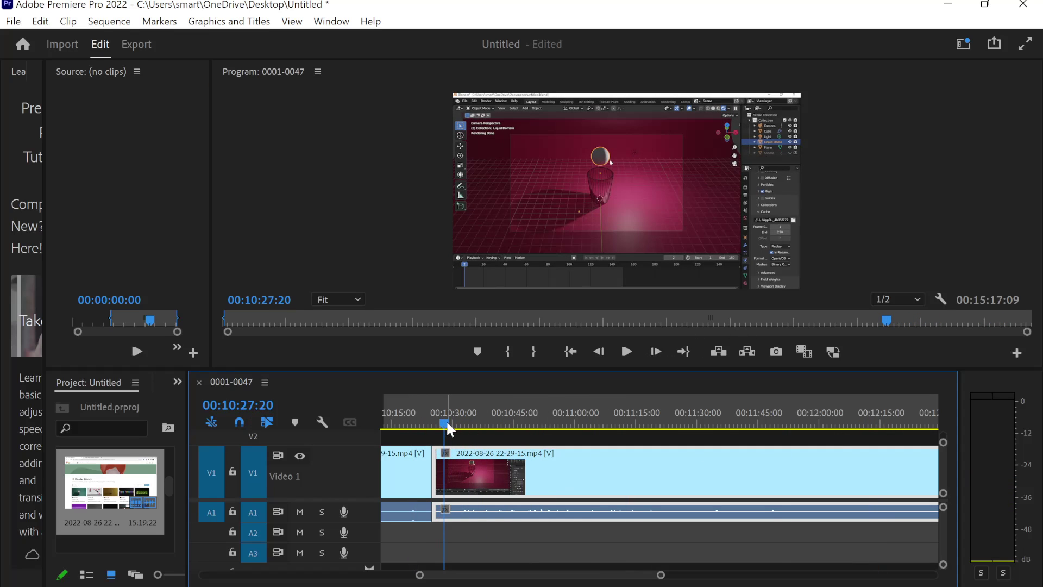
{"action": "key", "text": "space"}
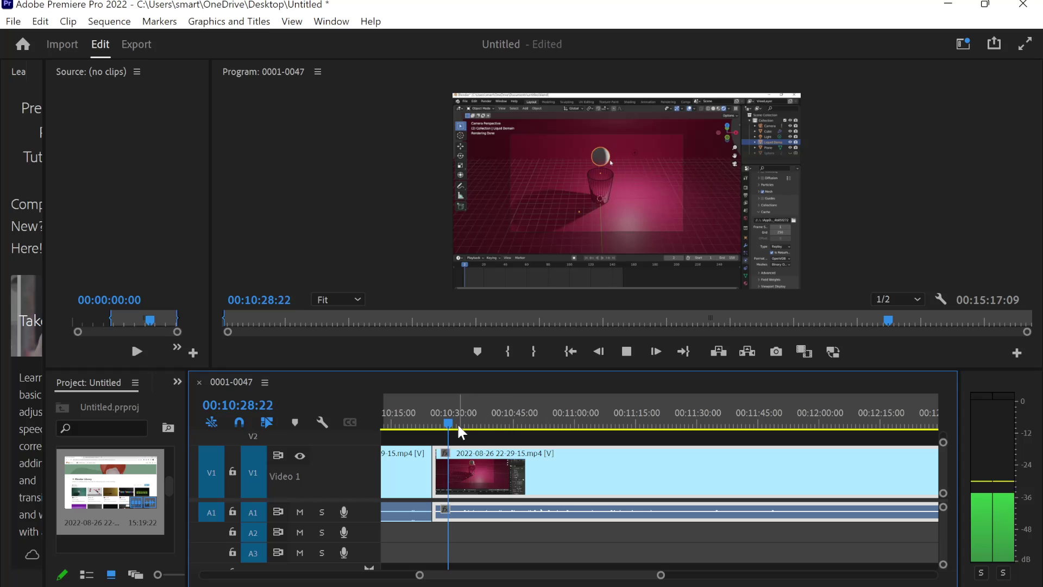
Review the footage between 11:10 and 11:23 with the system volume raised.
{"action": "left_click_drag", "start_coordinate": [460, 427], "coordinate": [673, 425]}
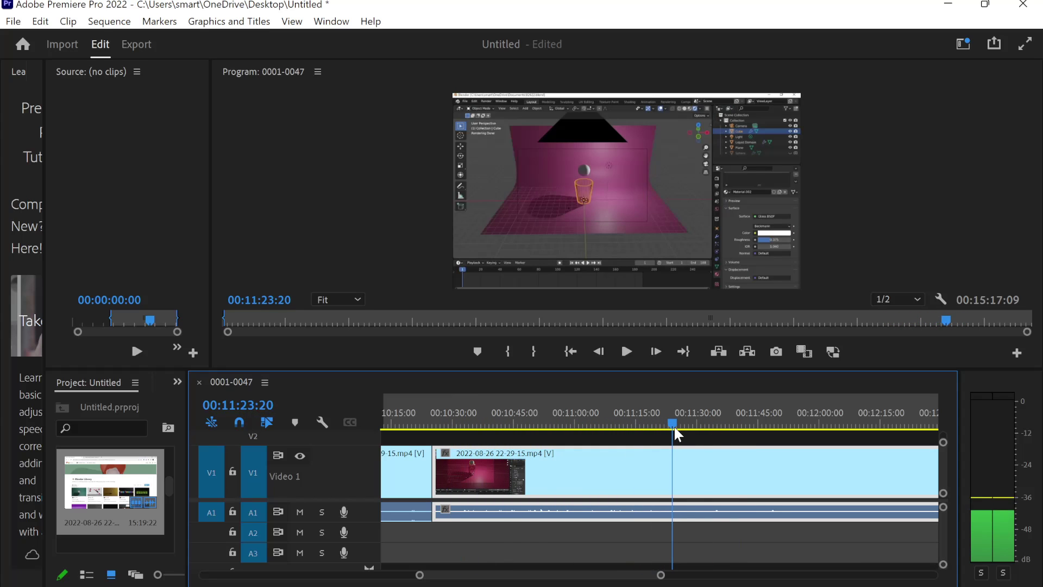
{"action": "left_click_drag", "start_coordinate": [674, 424], "coordinate": [628, 426]}
{"action": "left_click", "coordinate": [625, 352]}
{"action": "left_click", "coordinate": [616, 423]}
{"action": "left_click", "coordinate": [627, 351]}
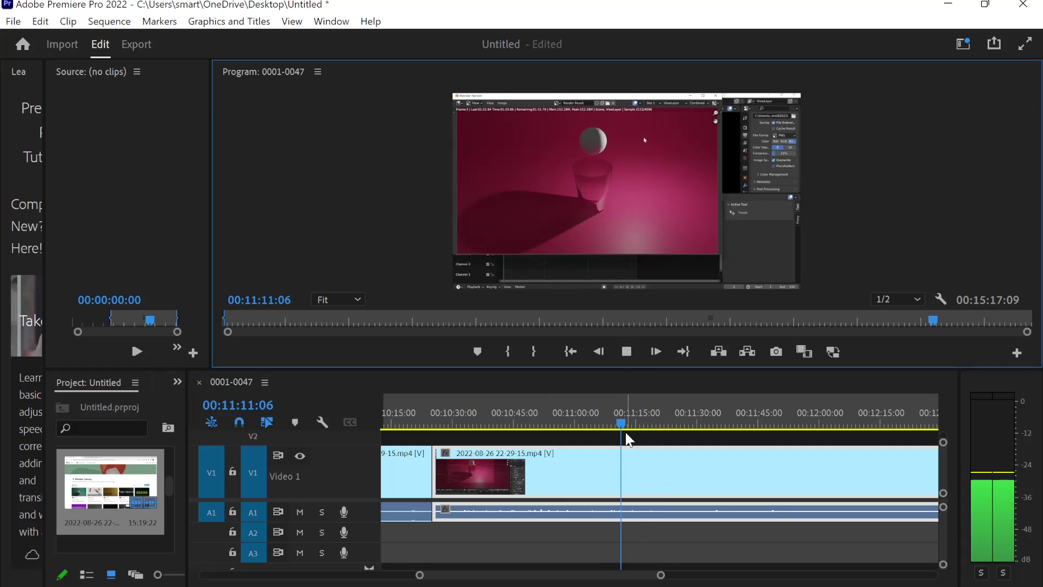
{"action": "key", "text": "XF86AudioRaiseVolume"}
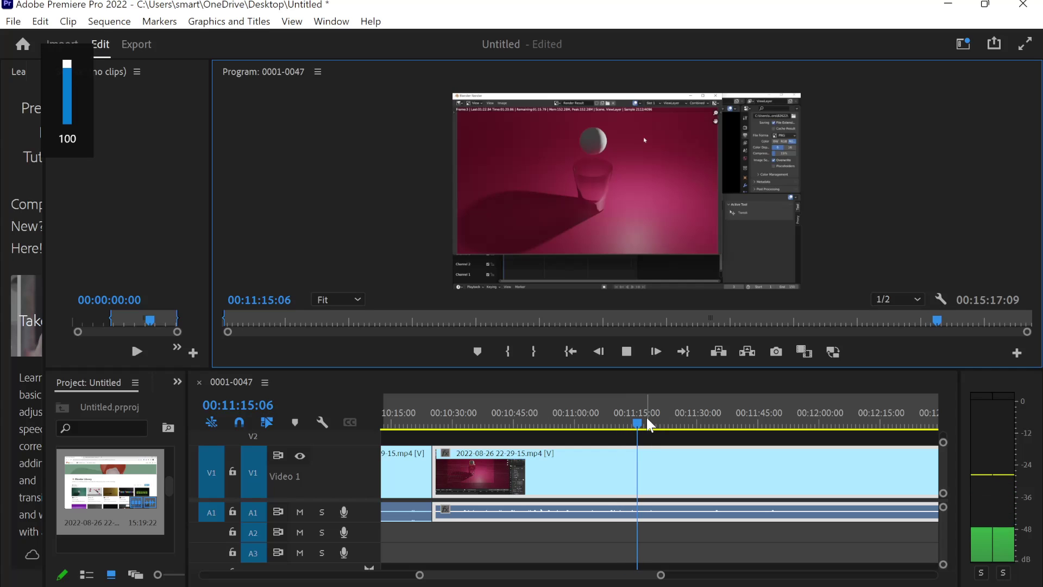
Play from 11:21:01, then split the second clip at 11:26:01.
{"action": "left_click", "coordinate": [662, 424]}
{"action": "left_click", "coordinate": [626, 351]}
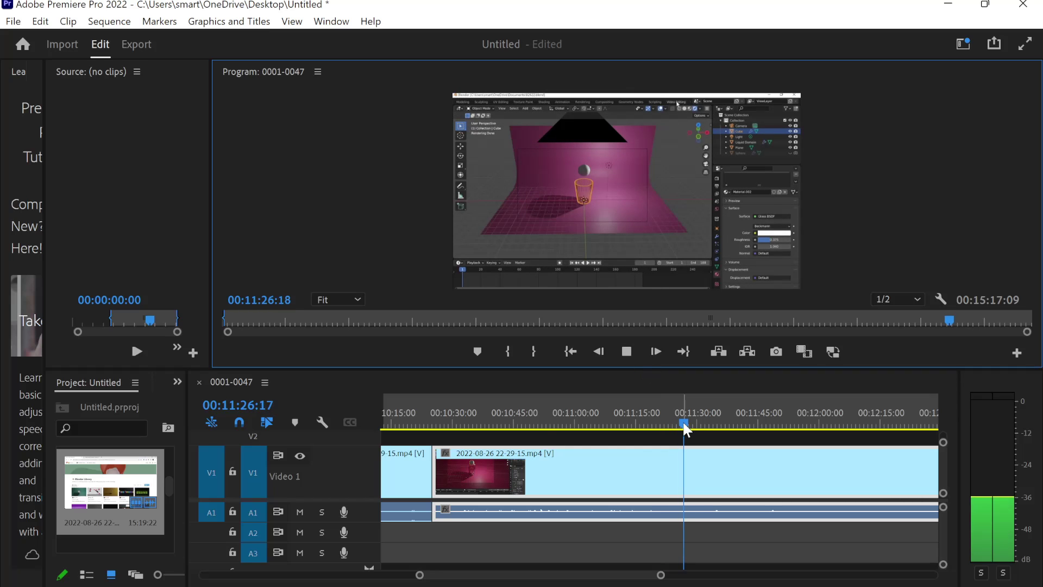
{"action": "left_click", "coordinate": [718, 424]}
{"action": "left_click_drag", "start_coordinate": [718, 422], "coordinate": [680, 422]}
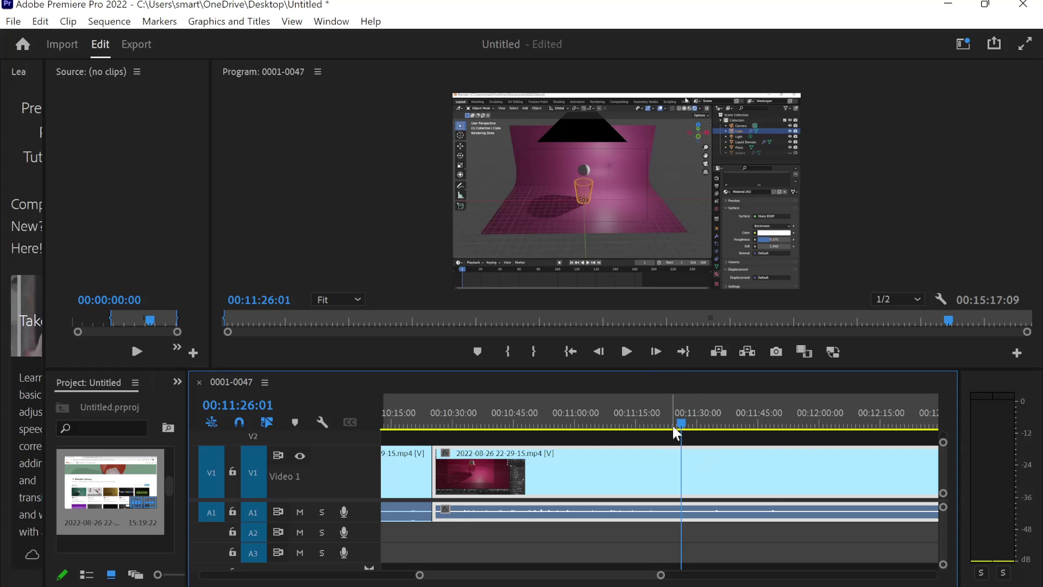
{"action": "key", "text": "ctrl+k"}
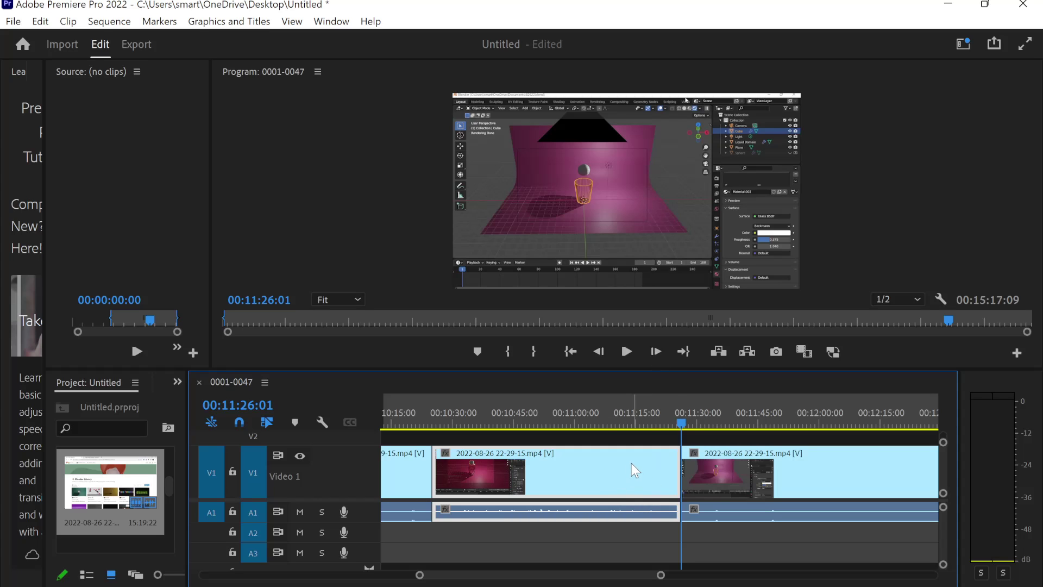
Cut the middle clip, slide the right clip against the first, and review from 11:21:10.
{"action": "right_click", "coordinate": [631, 463]}
{"action": "left_click", "coordinate": [659, 18]}
{"action": "left_click_drag", "start_coordinate": [684, 462], "coordinate": [434, 462]}
{"action": "left_click", "coordinate": [626, 352]}
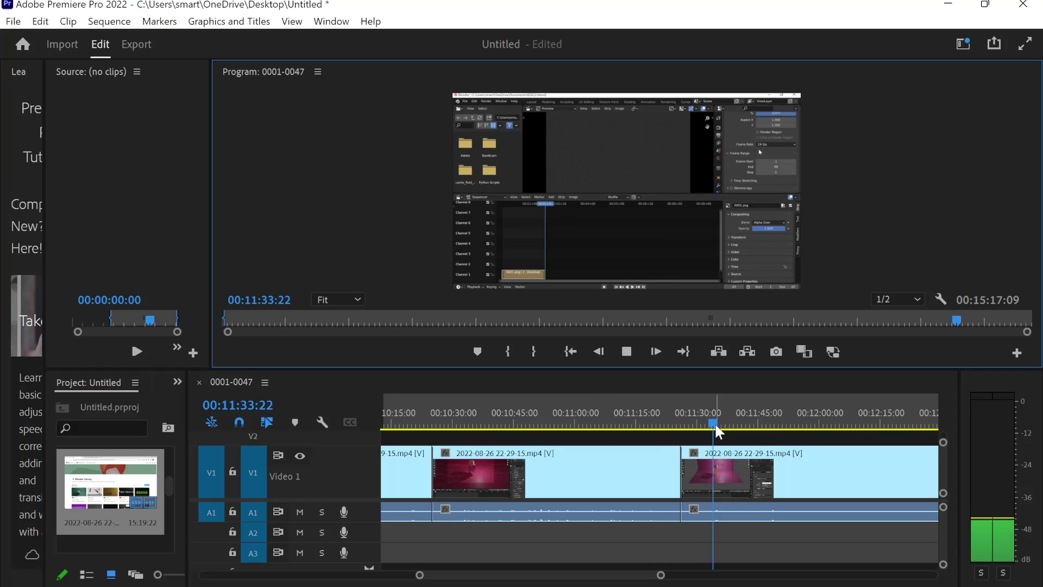
{"action": "left_click_drag", "start_coordinate": [713, 423], "coordinate": [663, 424]}
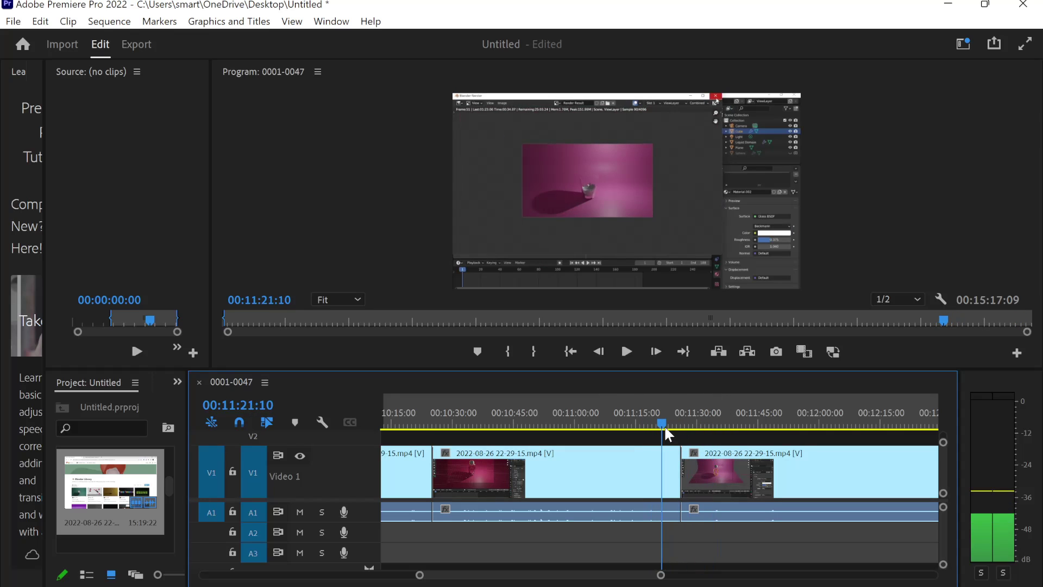
{"action": "left_click", "coordinate": [627, 353]}
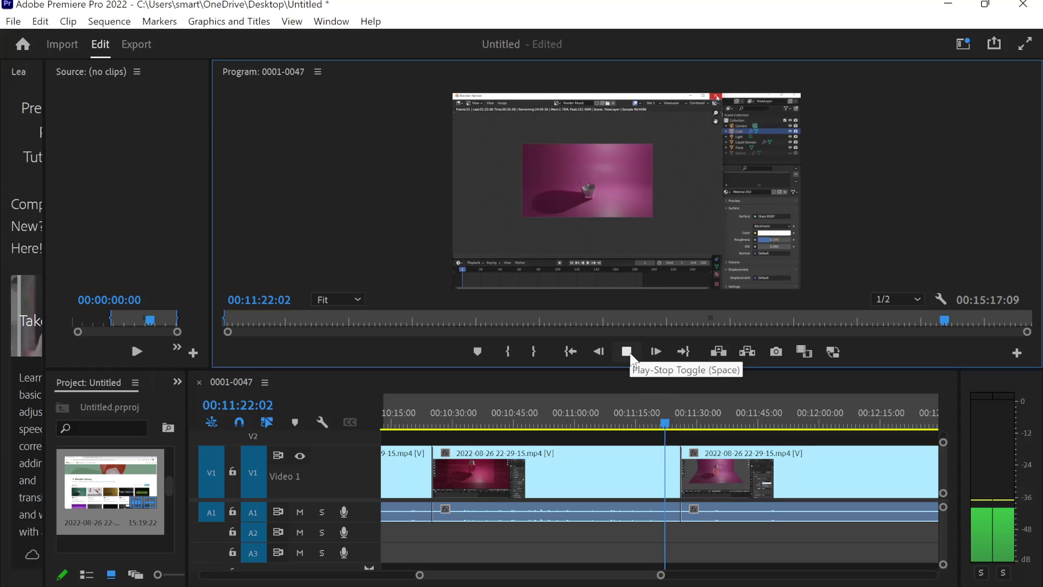
{"action": "left_click", "coordinate": [628, 352]}
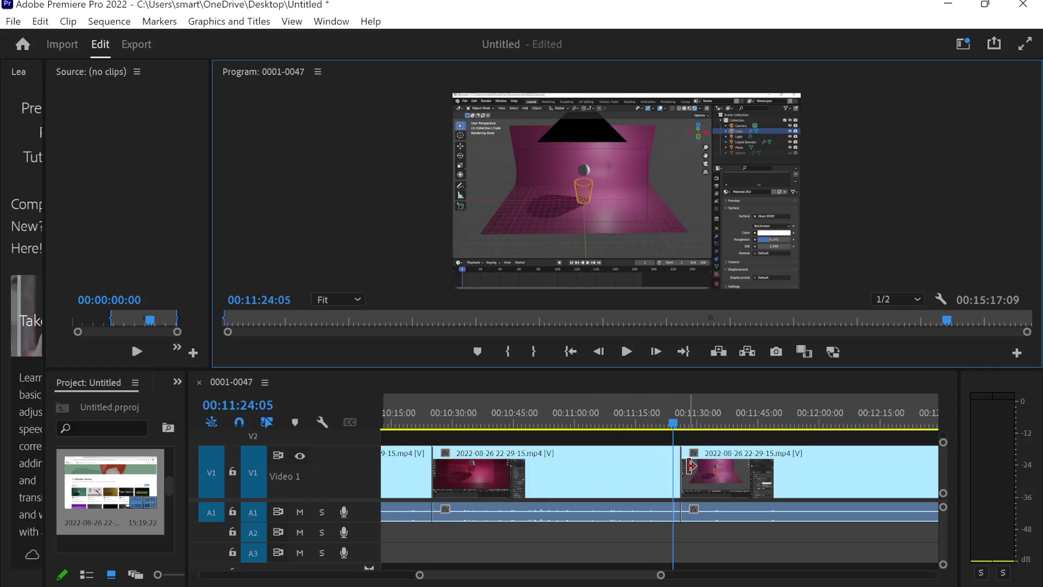
Cut another selected section and extend the following clip back to close the gap.
{"action": "left_click", "coordinate": [620, 509]}
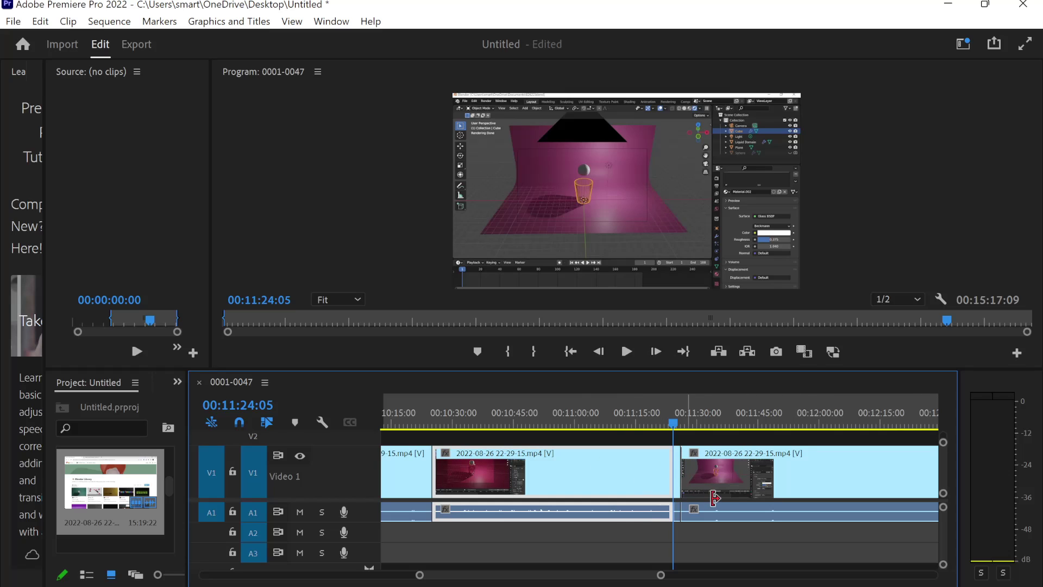
{"action": "right_click", "coordinate": [644, 477]}
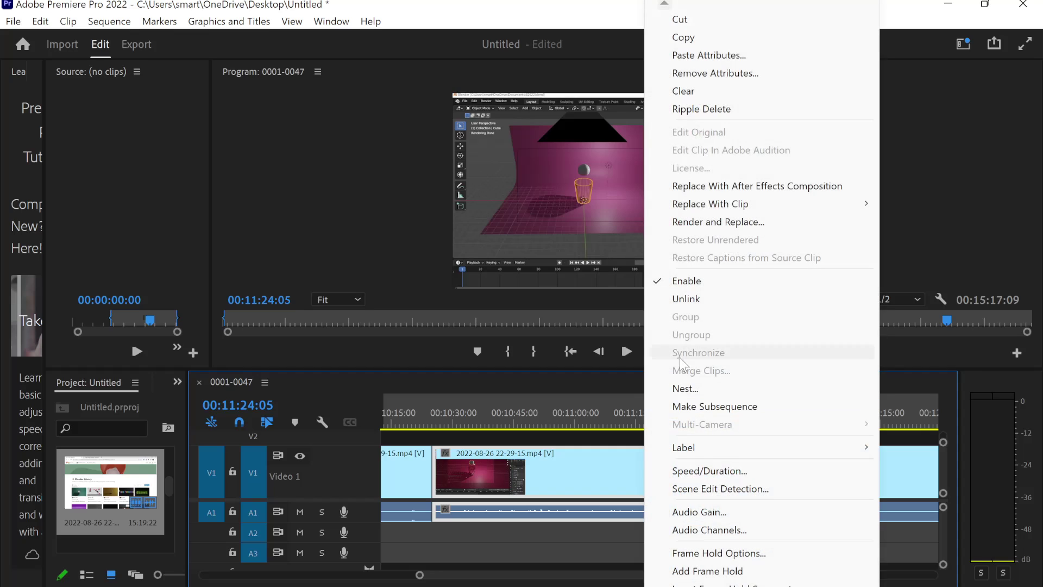
{"action": "left_click", "coordinate": [702, 22]}
{"action": "mouse_move", "coordinate": [677, 465]}
{"action": "left_mouse_down"}
{"action": "mouse_move", "coordinate": [441, 445]}
{"action": "mouse_move", "coordinate": [598, 465]}
{"action": "left_mouse_up"}
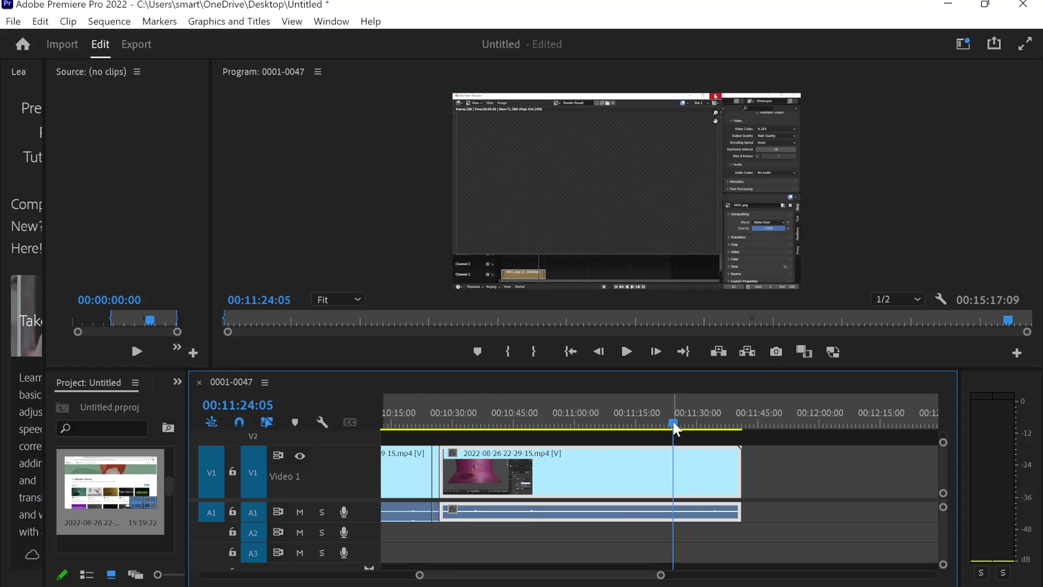
Play the edited section from before the cut to check the result.
{"action": "left_click_drag", "start_coordinate": [673, 424], "coordinate": [434, 423]}
{"action": "left_click", "coordinate": [626, 351]}
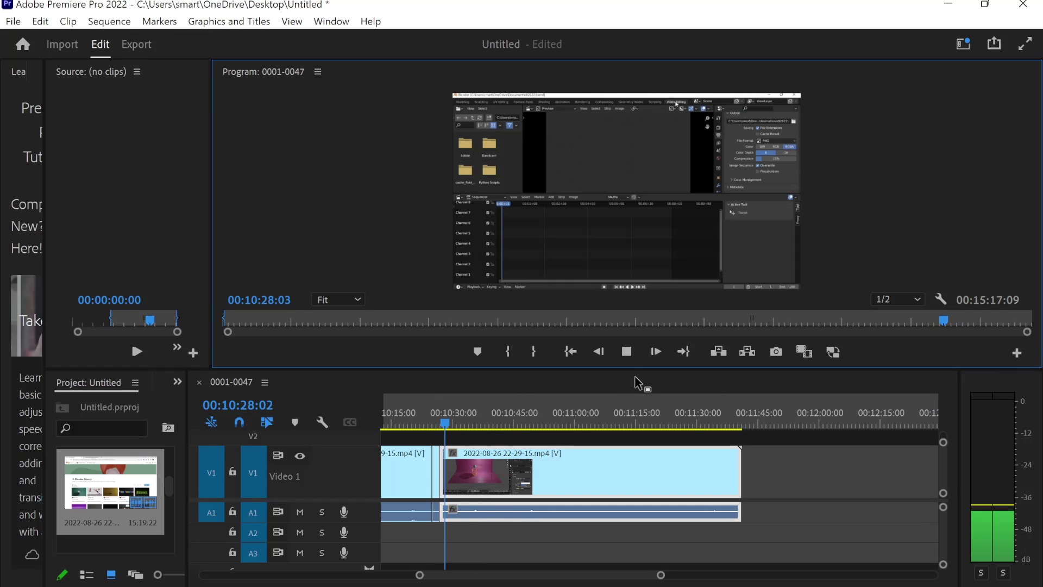
{"action": "key", "text": "XF86AudioPlay"}
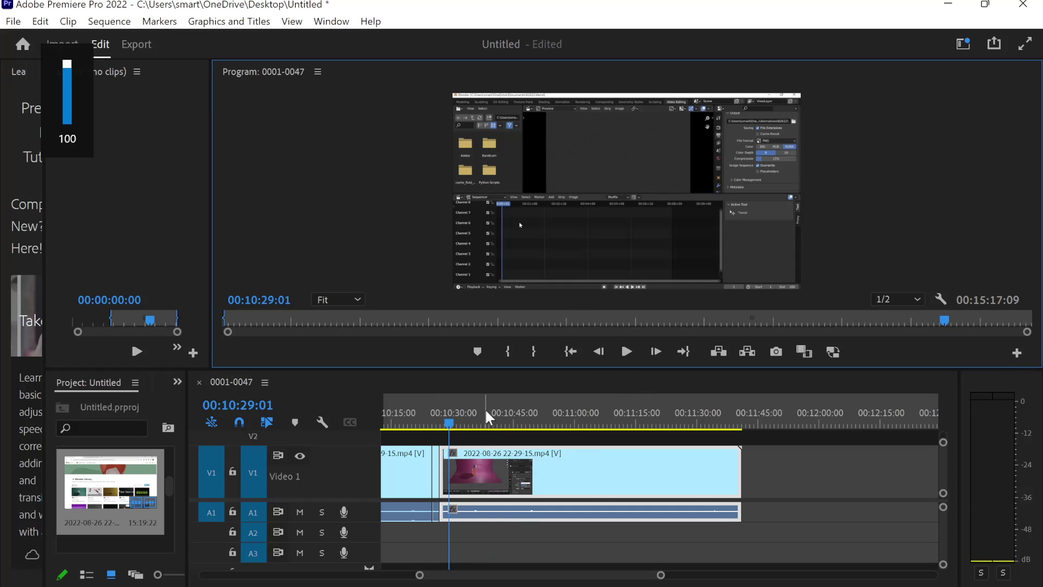
{"action": "right_click", "coordinate": [475, 514]}
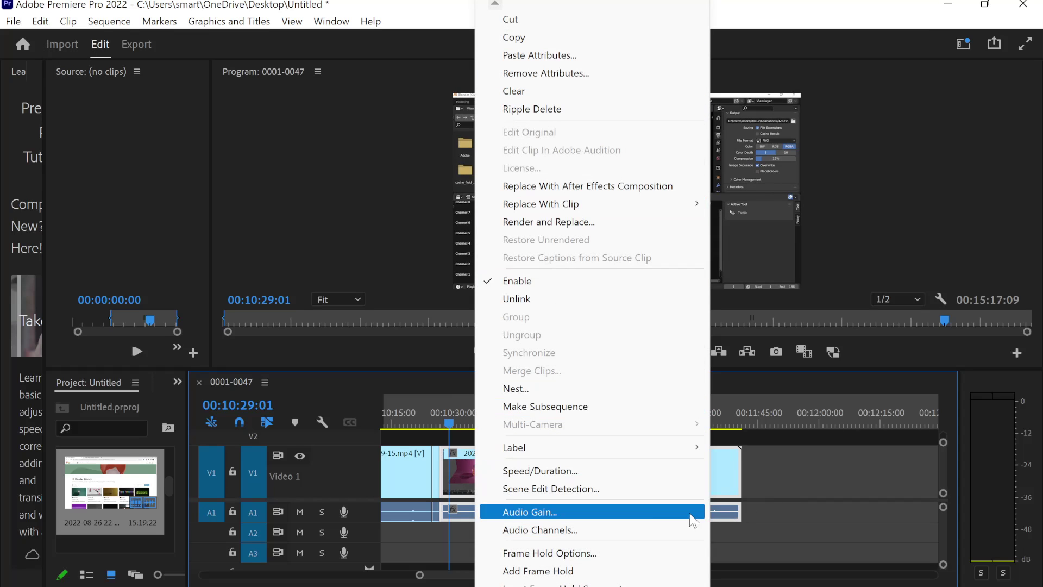
Boost the A1 tutorial audio clip's gain by 10 dB via Audio Gain and play it back.
{"action": "left_click", "coordinate": [658, 513]}
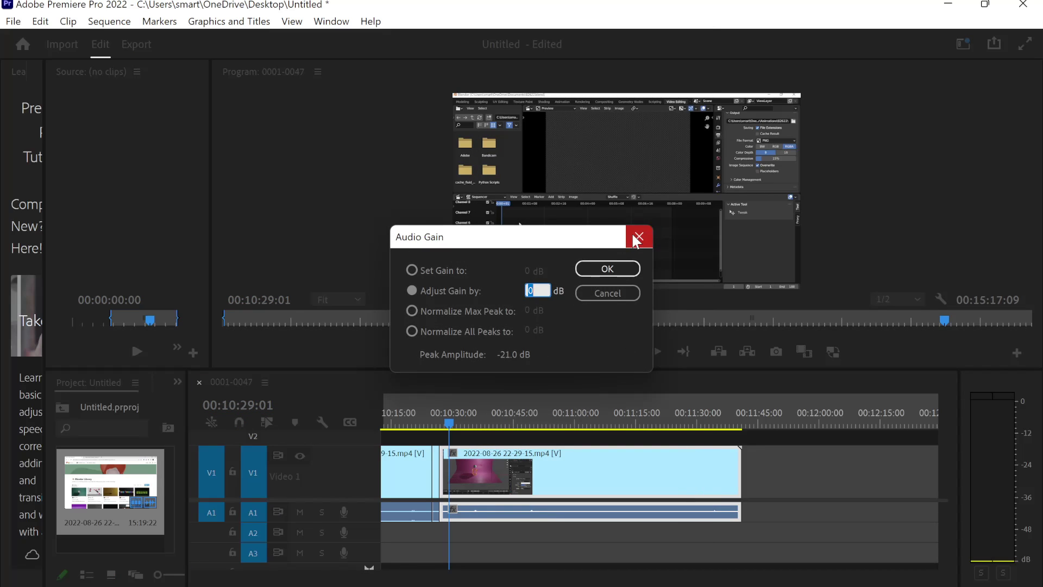
{"action": "left_click", "coordinate": [583, 272]}
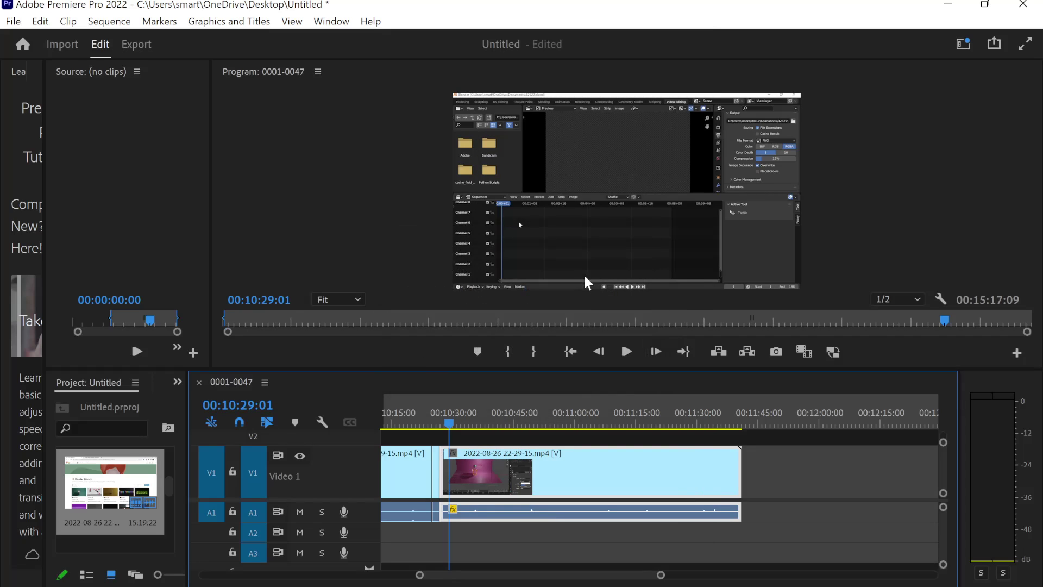
{"action": "left_click", "coordinate": [625, 351]}
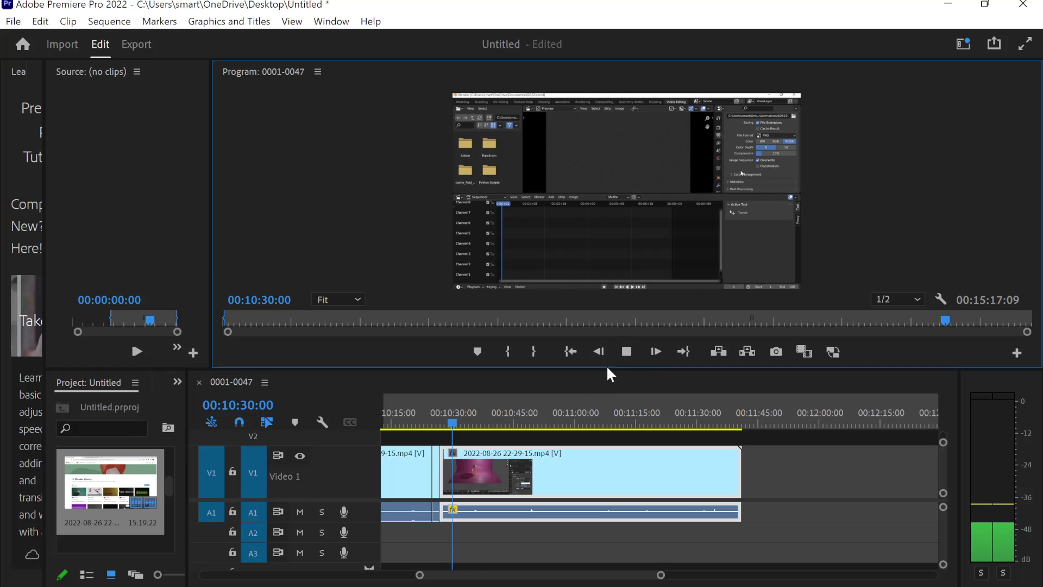
{"action": "right_click", "coordinate": [461, 513]}
{"action": "left_click", "coordinate": [484, 507]}
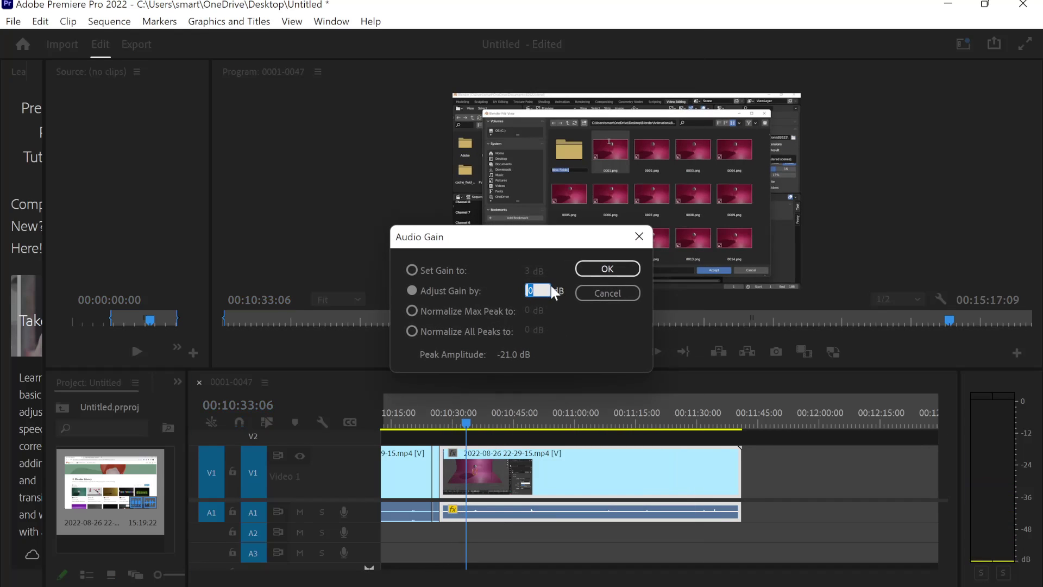
{"action": "type", "text": "10"}
{"action": "left_click", "coordinate": [607, 269]}
{"action": "left_click", "coordinate": [628, 351]}
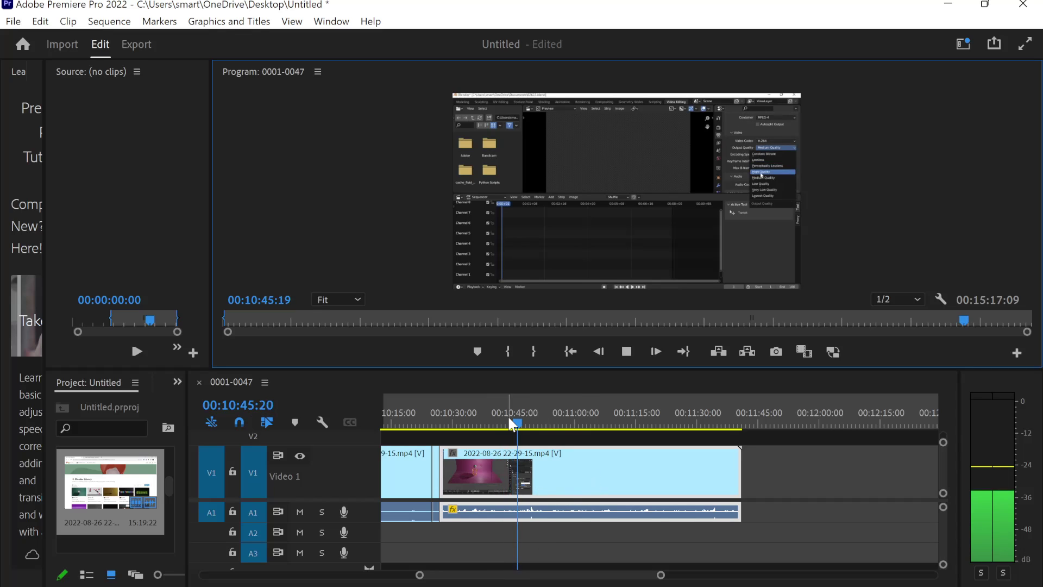
{"action": "left_click_drag", "start_coordinate": [523, 424], "coordinate": [411, 427]}
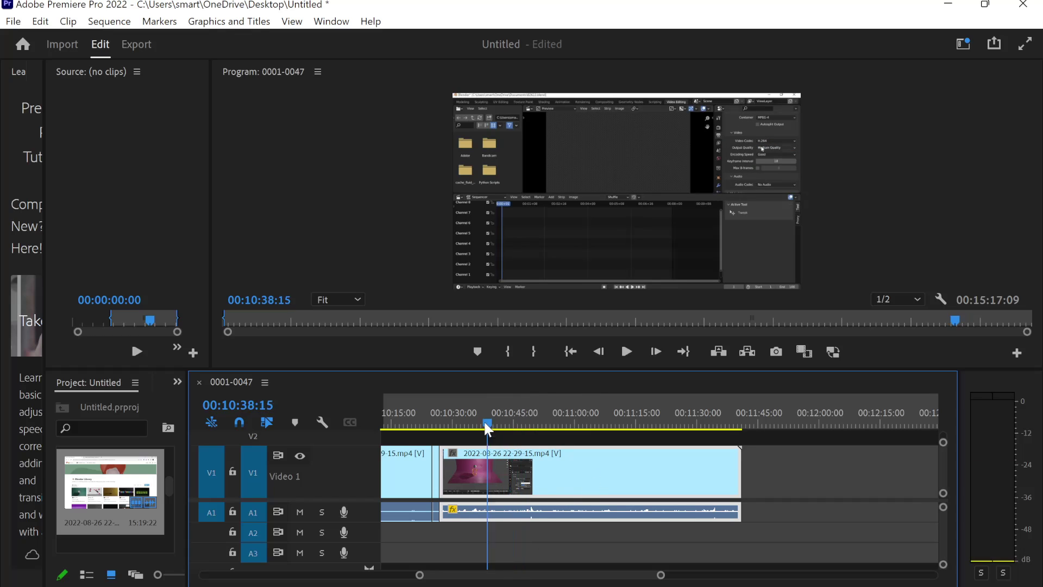
{"action": "left_click", "coordinate": [625, 354]}
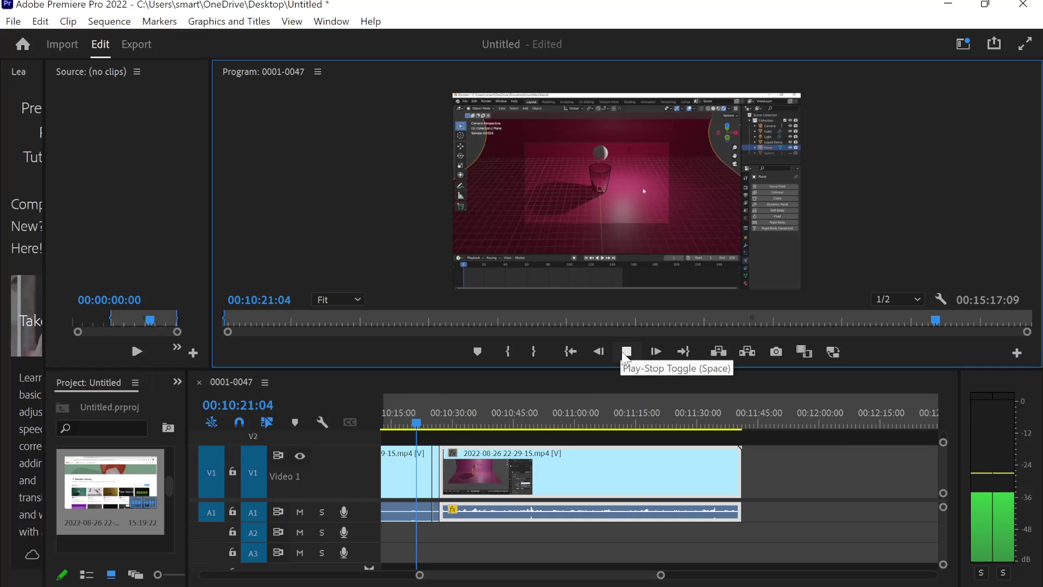
{"action": "left_click", "coordinate": [625, 353]}
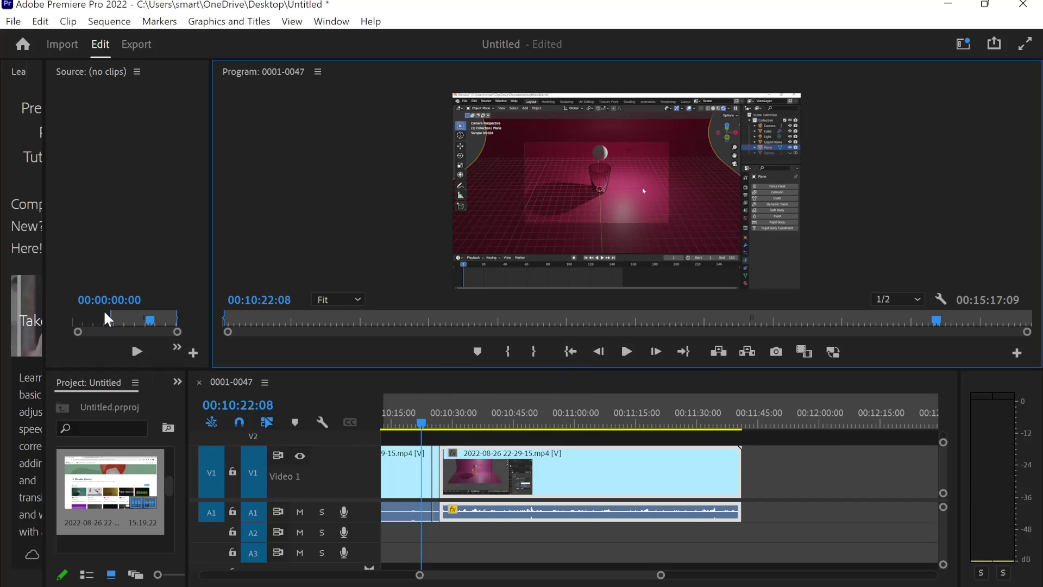
{"action": "right_click", "coordinate": [707, 152]}
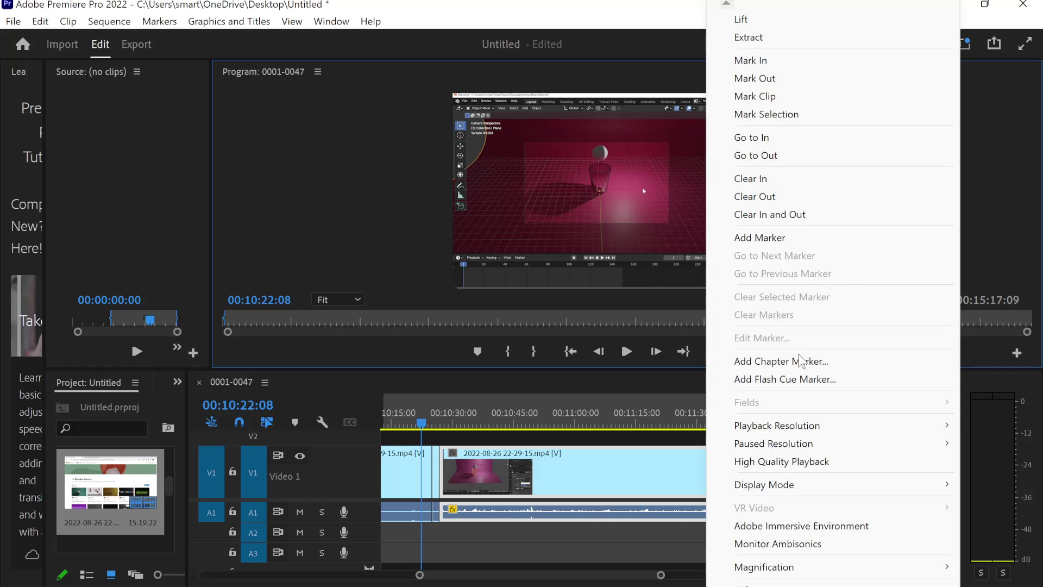
{"action": "left_click_drag", "start_coordinate": [425, 428], "coordinate": [683, 427]}
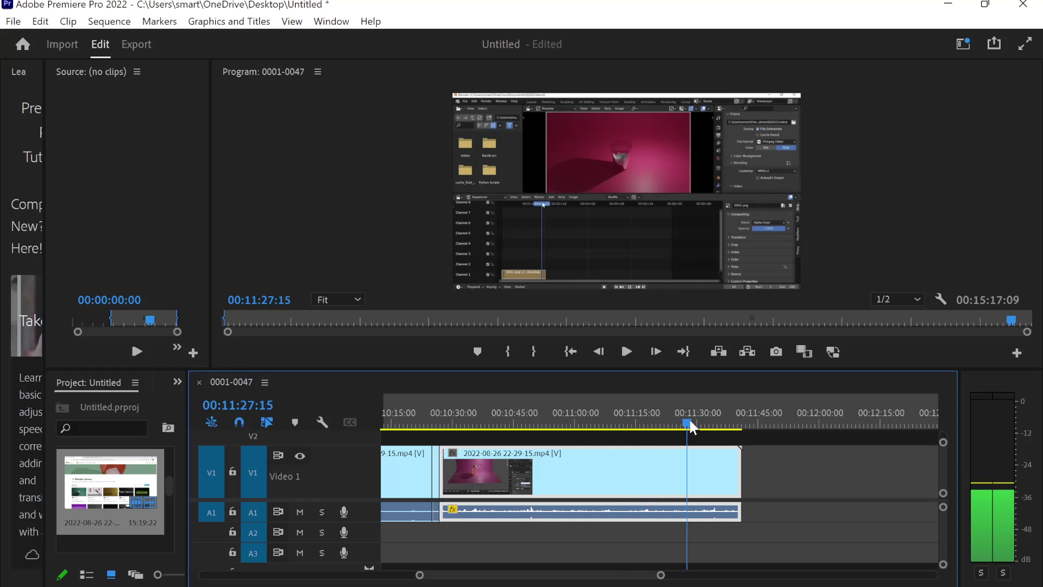
Find the cut point near 00:11:24:03 during playback and split the clip there.
{"action": "left_click_drag", "start_coordinate": [683, 423], "coordinate": [644, 427]}
{"action": "left_click", "coordinate": [627, 352]}
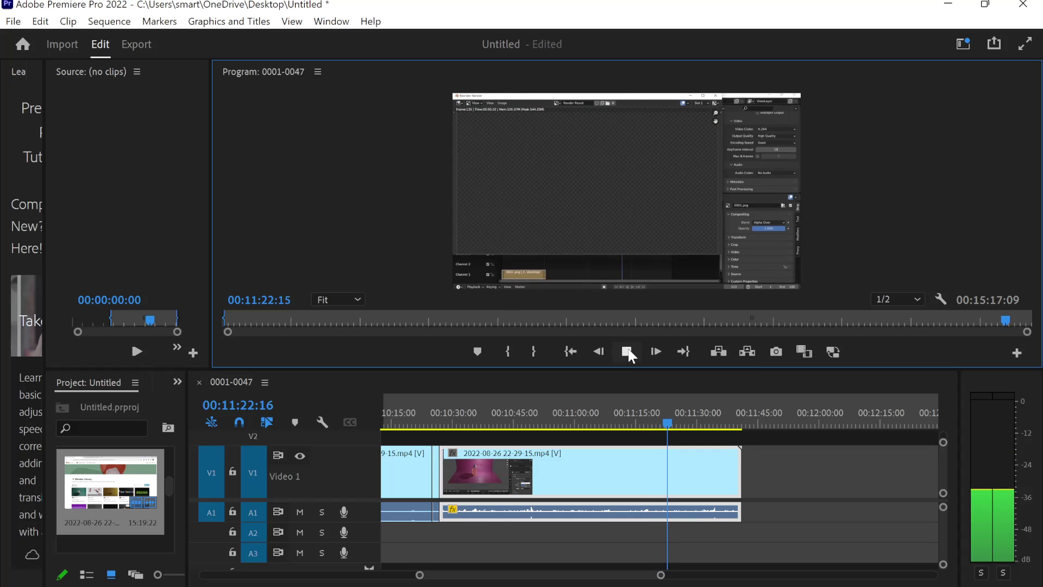
{"action": "left_click", "coordinate": [627, 353]}
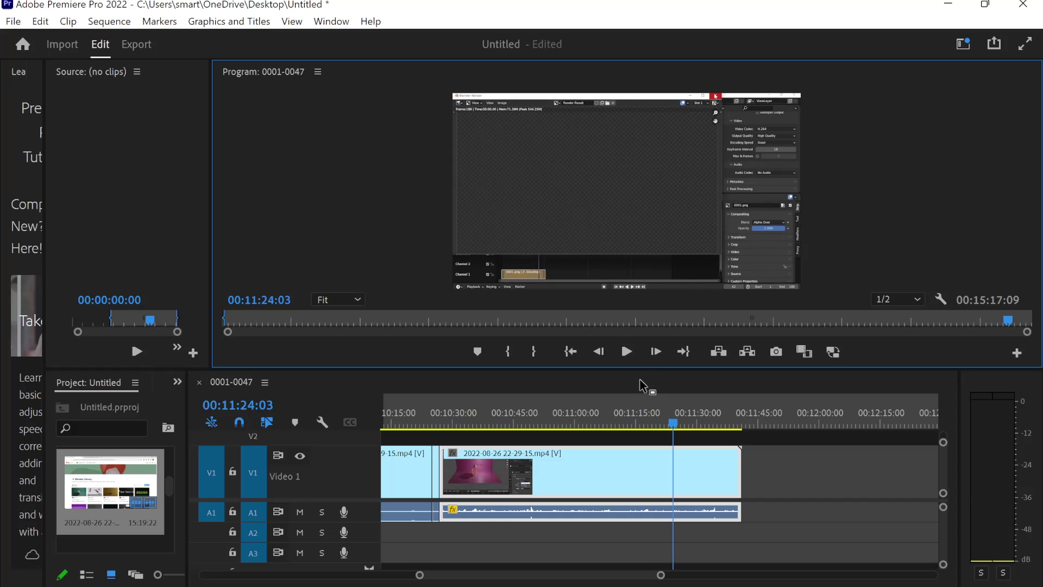
{"action": "key", "text": "ctrl+k"}
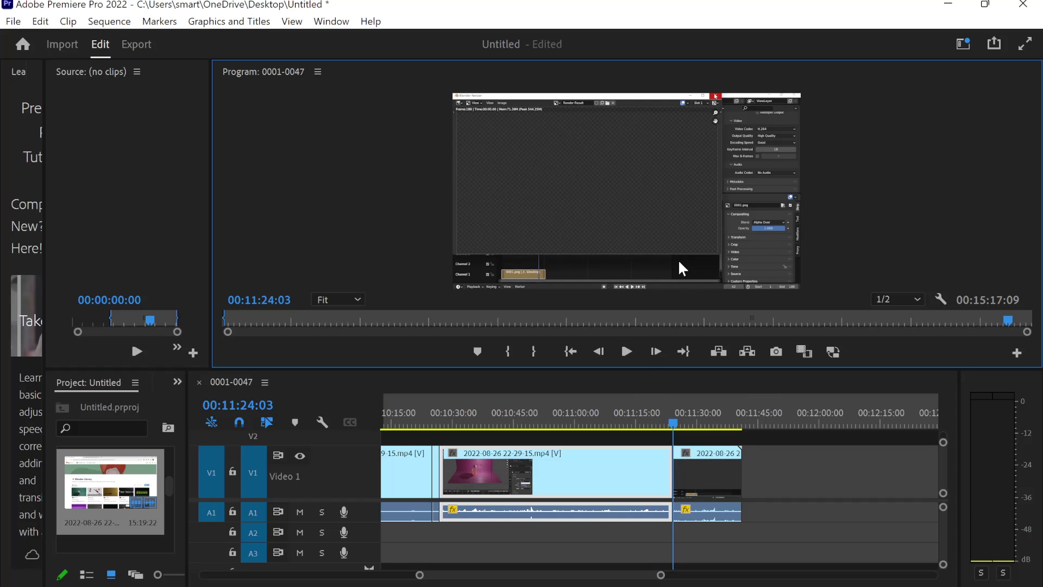
Play around the split, from 00:11:20 to 00:11:37, to check it.
{"action": "left_click", "coordinate": [629, 351]}
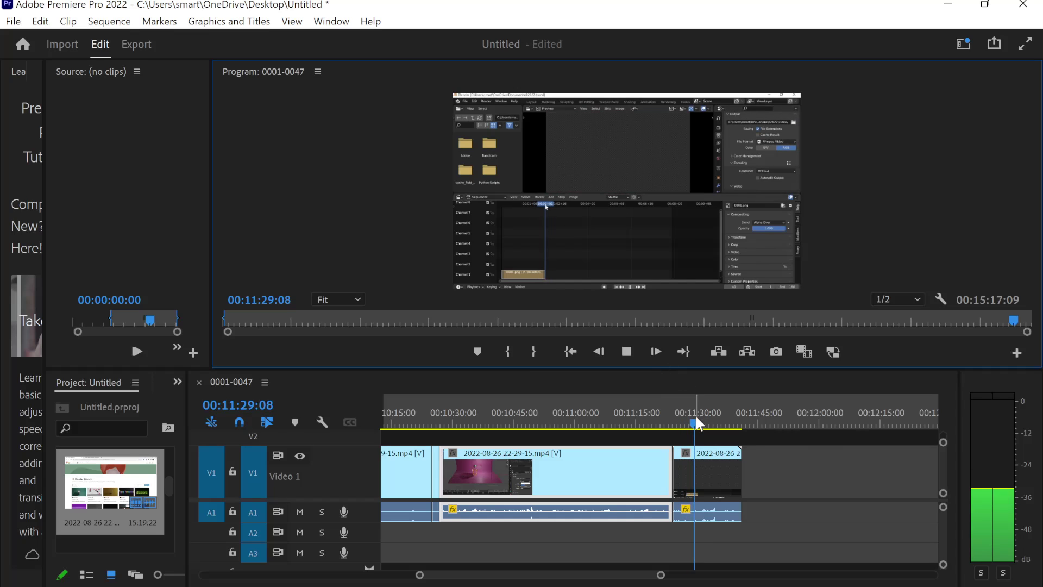
{"action": "mouse_move", "coordinate": [692, 425]}
{"action": "left_mouse_down"}
{"action": "mouse_move", "coordinate": [739, 413]}
{"action": "mouse_move", "coordinate": [683, 423]}
{"action": "left_mouse_up"}
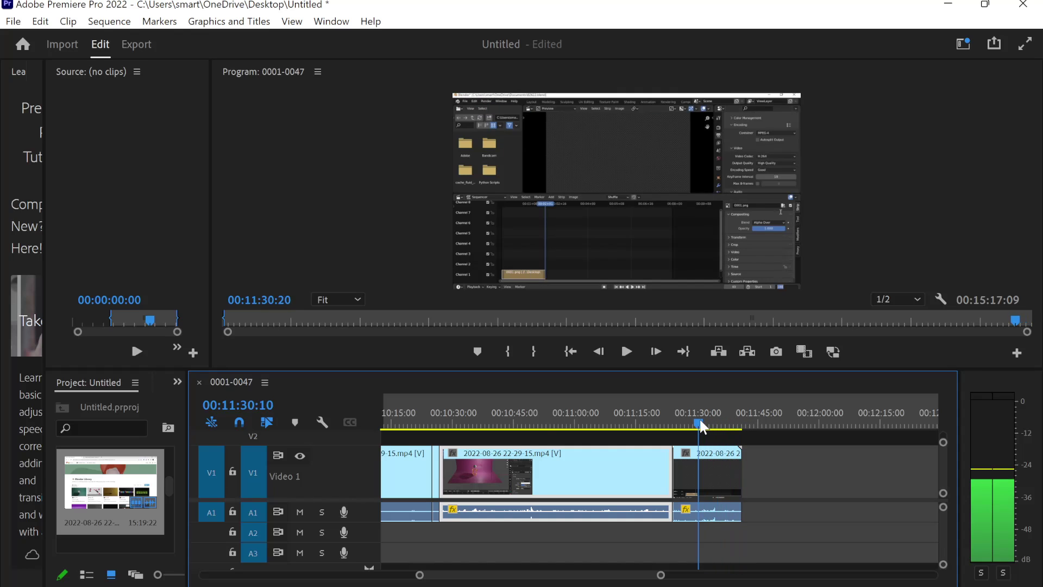
{"action": "left_click_drag", "start_coordinate": [684, 429], "coordinate": [659, 423]}
{"action": "left_click", "coordinate": [627, 352]}
{"action": "left_click", "coordinate": [626, 353]}
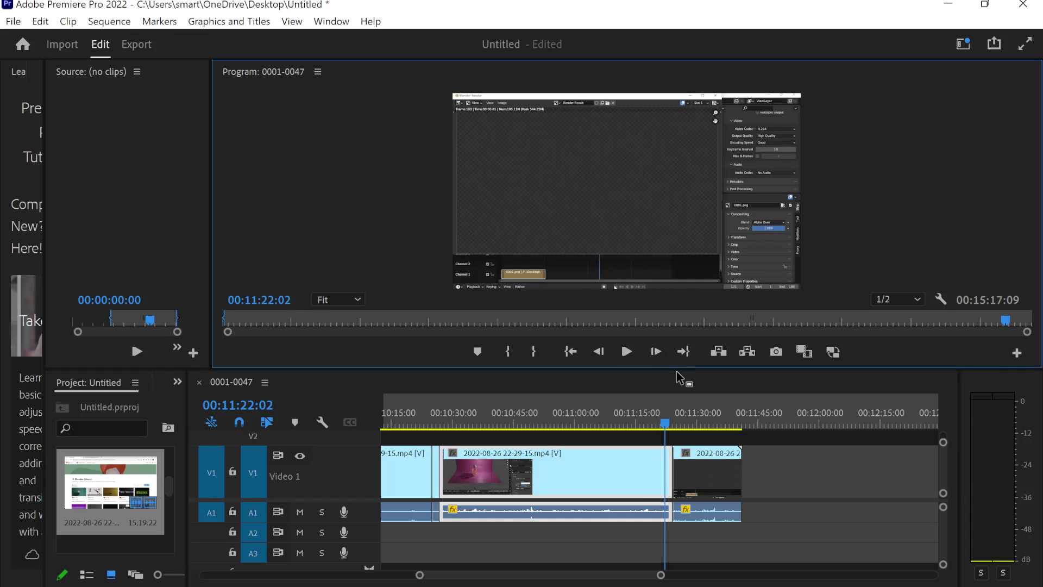
Cut the trailing clip pieces so the frame at 00:11:22:02 is black.
{"action": "right_click", "coordinate": [692, 466]}
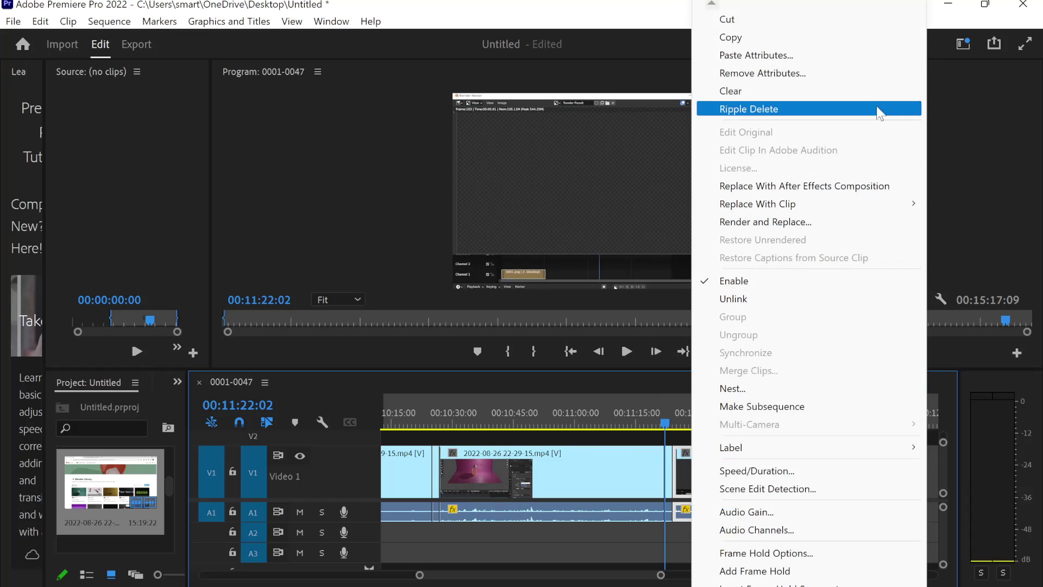
{"action": "left_click", "coordinate": [869, 20]}
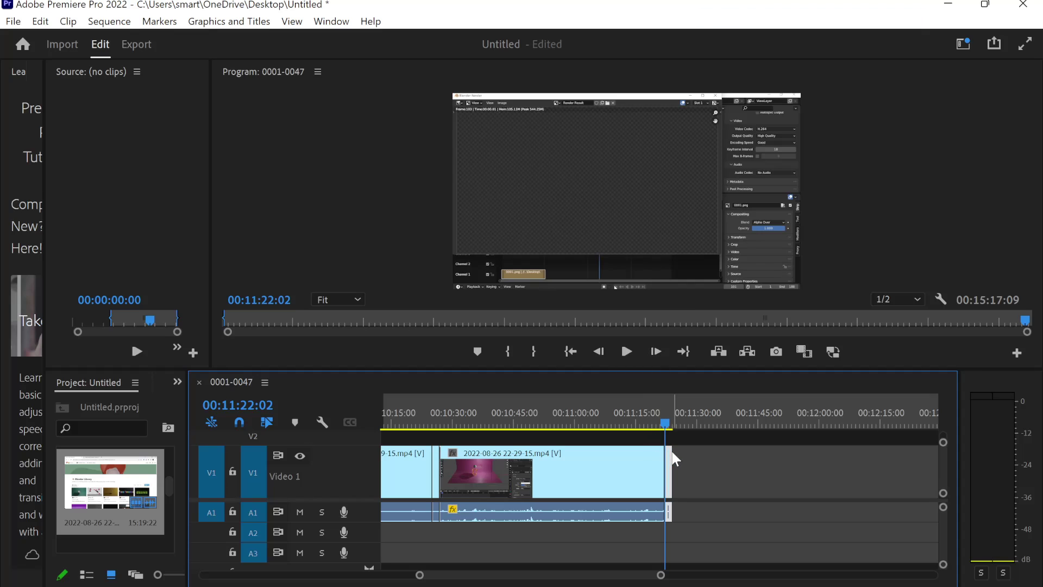
{"action": "right_click", "coordinate": [668, 462]}
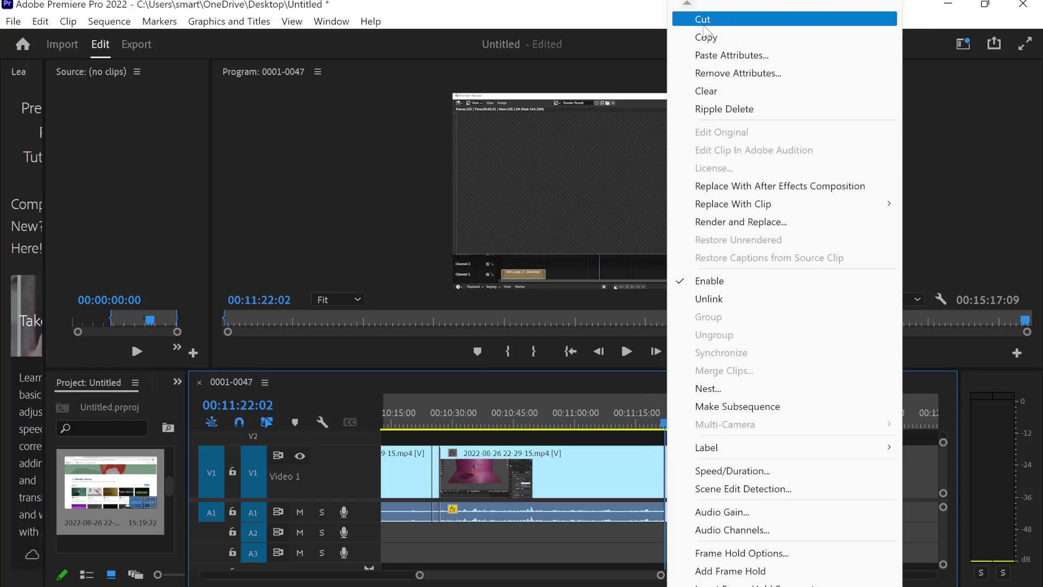
{"action": "left_click", "coordinate": [703, 21]}
Attempt to drop the project item into the sequence, then scroll the timeline back to 00:00:00:00.
{"action": "left_click_drag", "start_coordinate": [119, 499], "coordinate": [671, 514]}
{"action": "scroll", "coordinate": [133, 510], "scroll_direction": "down", "scroll_amount": 1}
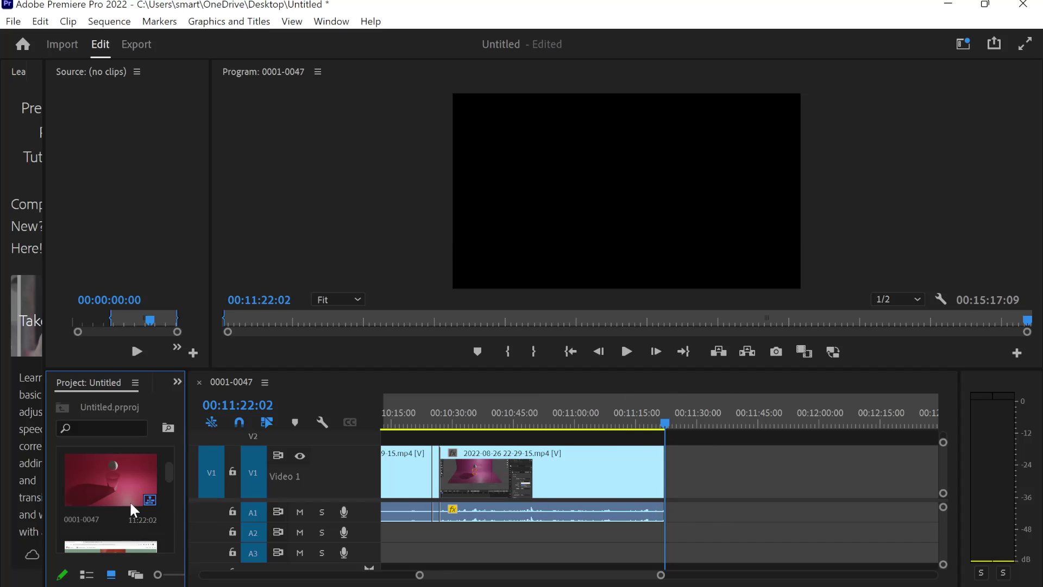
{"action": "left_click_drag", "start_coordinate": [133, 509], "coordinate": [428, 470]}
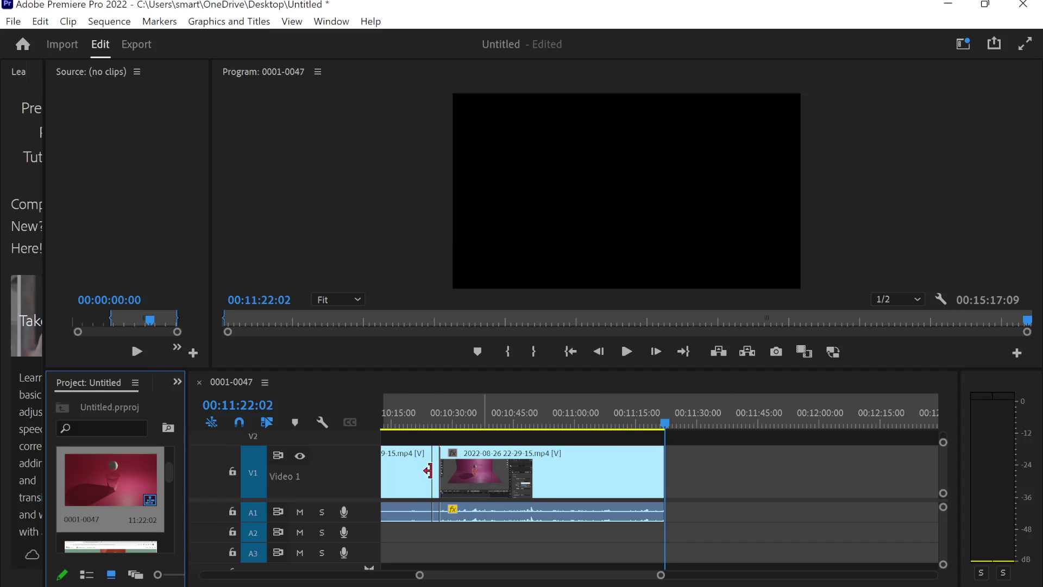
{"action": "mouse_move", "coordinate": [154, 491]}
{"action": "left_mouse_down"}
{"action": "mouse_move", "coordinate": [670, 497]}
{"action": "mouse_move", "coordinate": [666, 475]}
{"action": "left_mouse_up"}
{"action": "scroll", "coordinate": [98, 456], "scroll_direction": "down", "scroll_amount": 2}
{"action": "scroll", "coordinate": [69, 465], "scroll_direction": "down", "scroll_amount": 1}
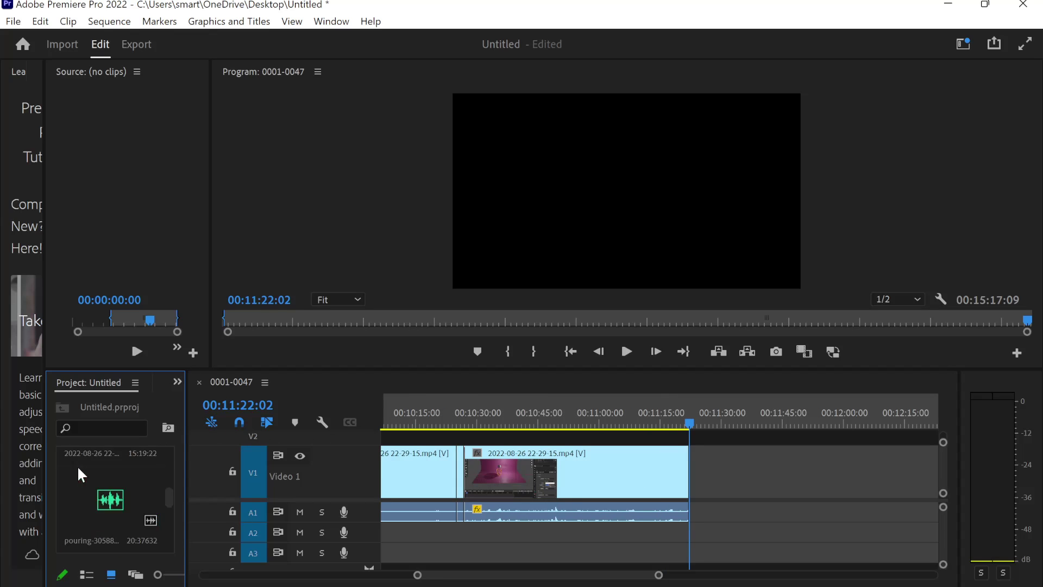
{"action": "scroll", "coordinate": [80, 474], "scroll_direction": "up", "scroll_amount": 3}
{"action": "scroll", "coordinate": [481, 492], "scroll_direction": "up", "scroll_amount": 3}
{"action": "scroll", "coordinate": [478, 494], "scroll_direction": "up", "scroll_amount": 3}
{"action": "scroll", "coordinate": [465, 495], "scroll_direction": "up", "scroll_amount": 2}
{"action": "scroll", "coordinate": [443, 494], "scroll_direction": "up", "scroll_amount": 3}
{"action": "scroll", "coordinate": [436, 496], "scroll_direction": "up", "scroll_amount": 1}
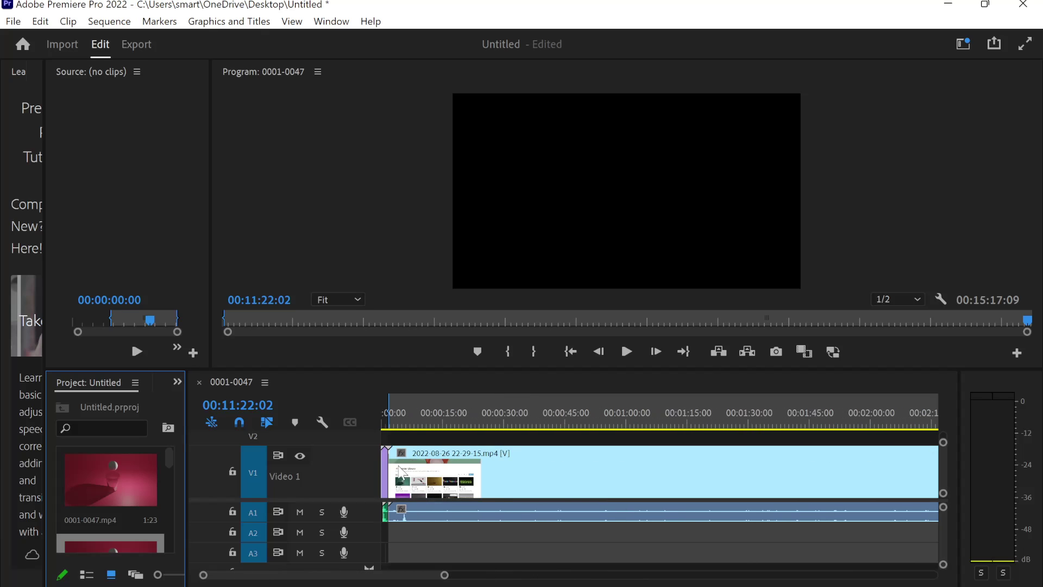
{"action": "right_click", "coordinate": [384, 471]}
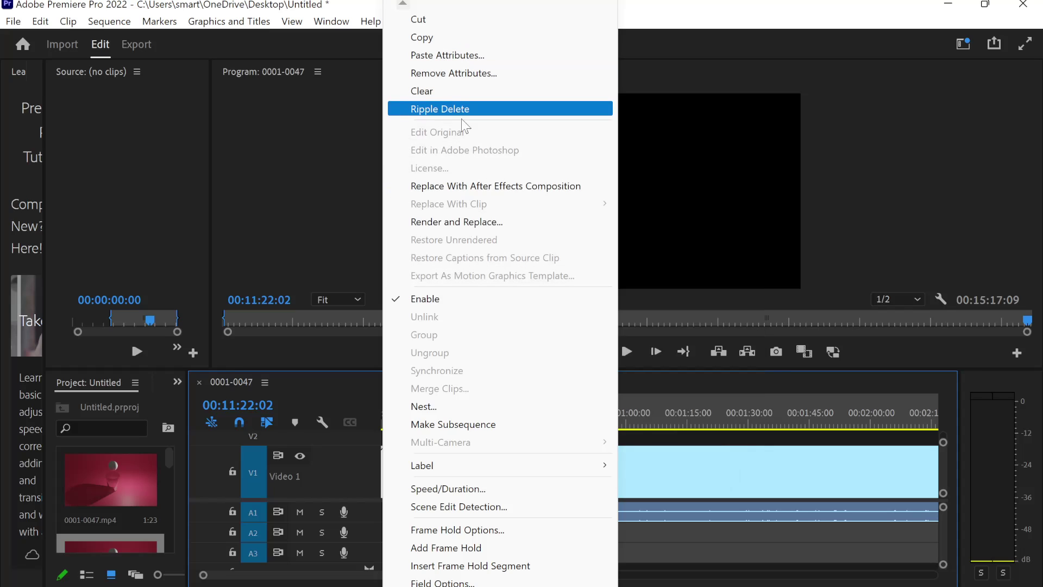
{"action": "left_click", "coordinate": [732, 573]}
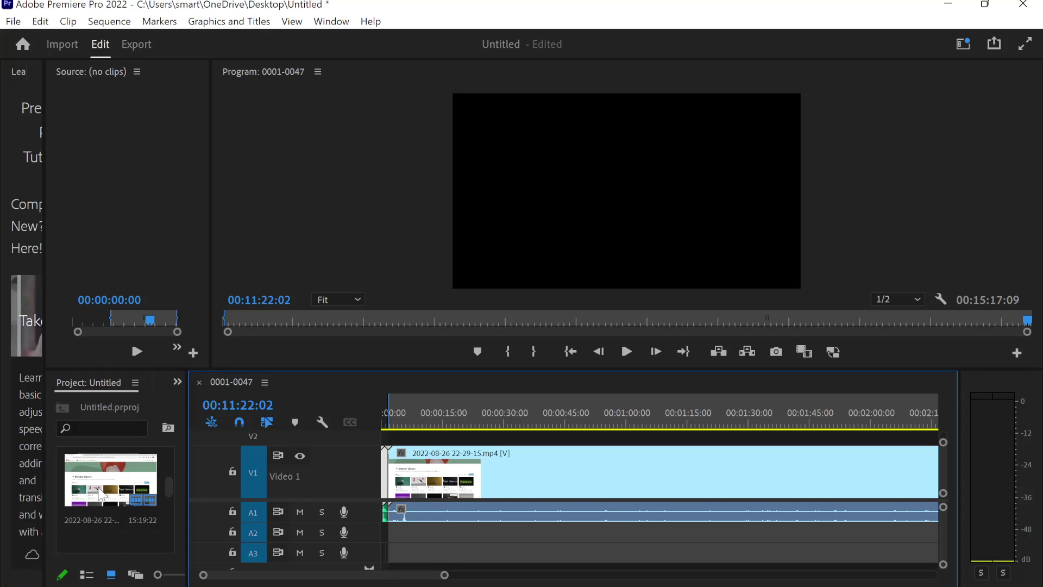
{"action": "scroll", "coordinate": [113, 526], "scroll_direction": "down", "scroll_amount": 1}
{"action": "left_click_drag", "start_coordinate": [418, 574], "coordinate": [631, 573]}
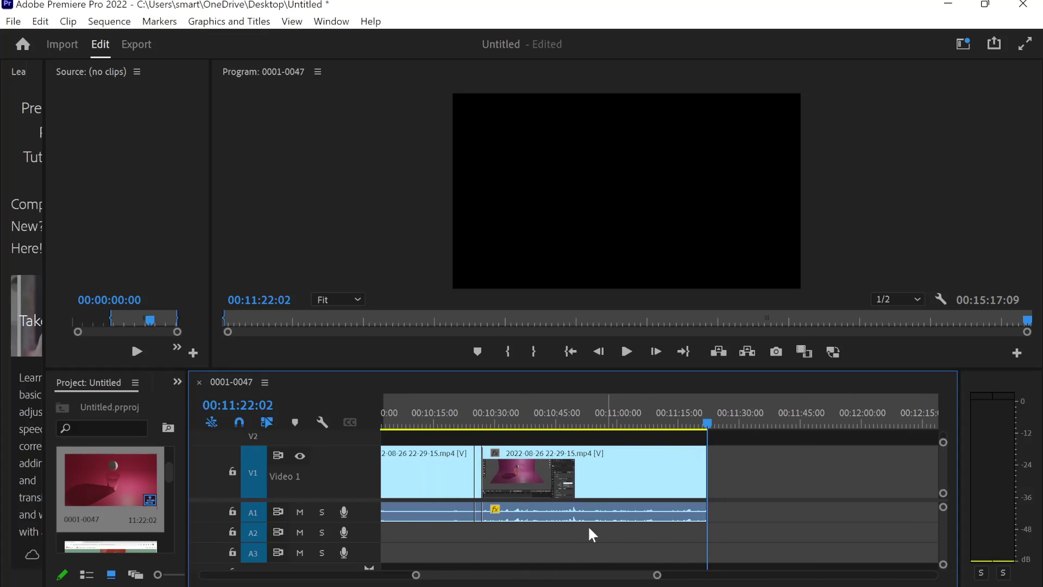
Inspect the last clip's end edge and scrub around the sequence end.
{"action": "left_click", "coordinate": [124, 485]}
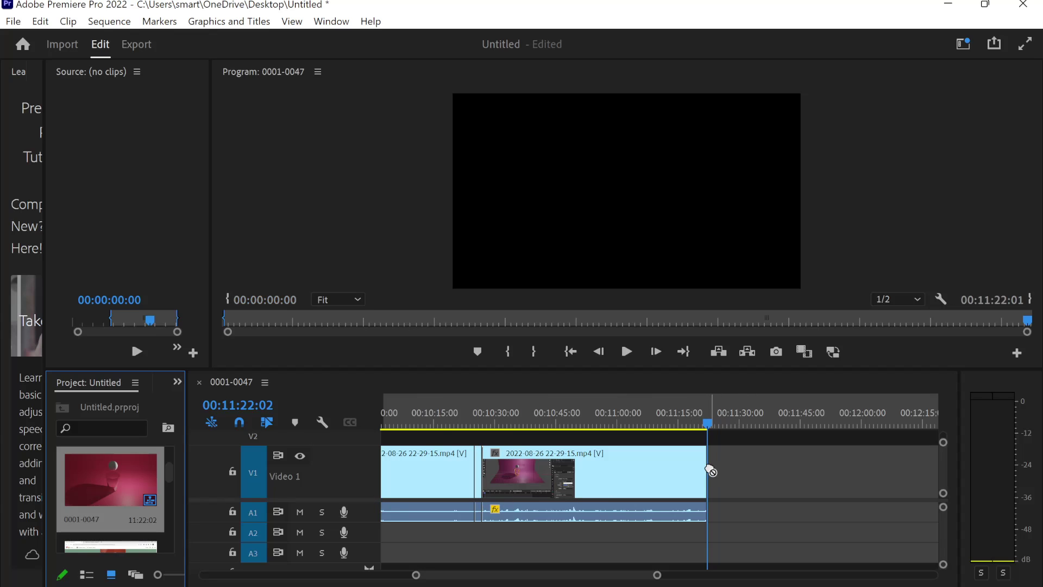
{"action": "left_click_drag", "start_coordinate": [709, 471], "coordinate": [718, 473]}
{"action": "right_click", "coordinate": [711, 467]}
{"action": "left_click", "coordinate": [708, 442]}
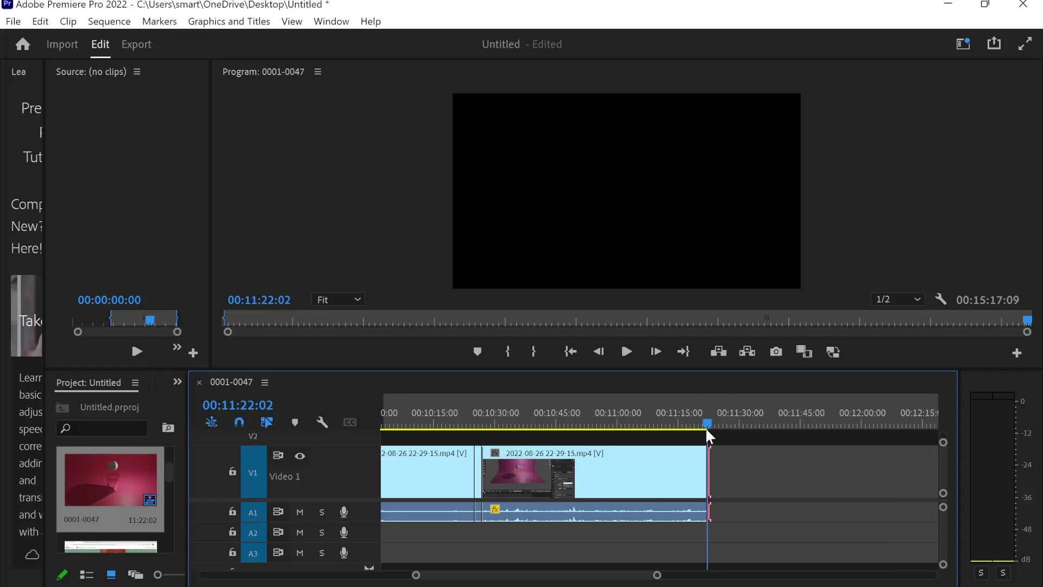
{"action": "left_click_drag", "start_coordinate": [705, 425], "coordinate": [711, 424]}
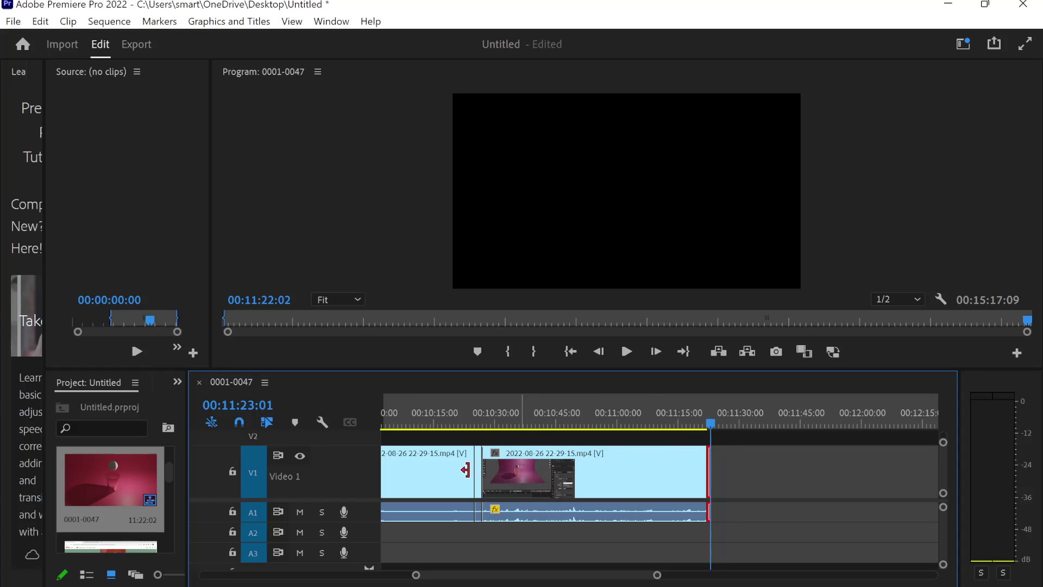
Scrub the final seconds and park the playhead at 00:11:19:01 on the pink scene.
{"action": "left_click_drag", "start_coordinate": [117, 484], "coordinate": [755, 476]}
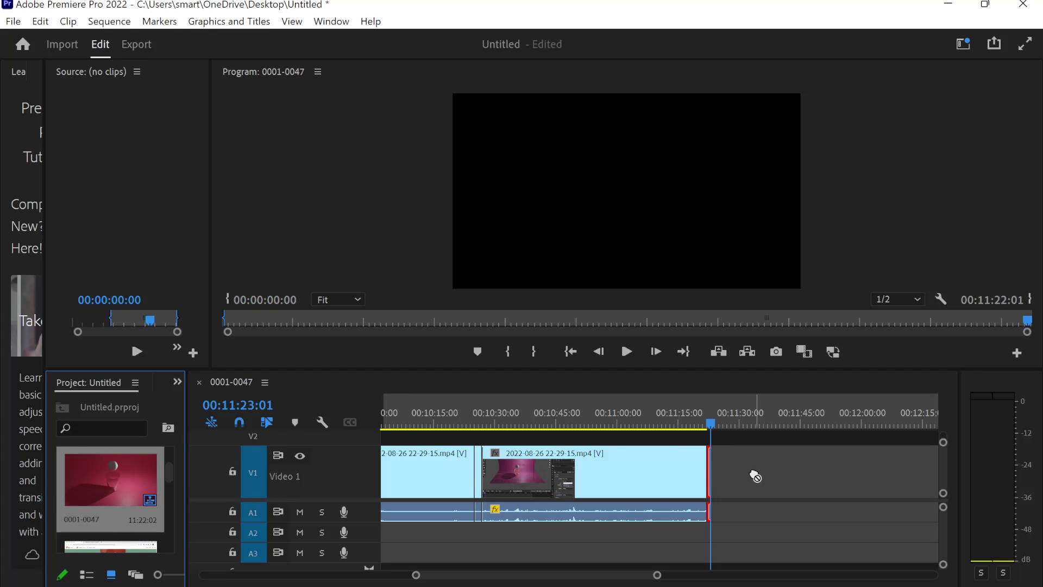
{"action": "right_click", "coordinate": [111, 490]}
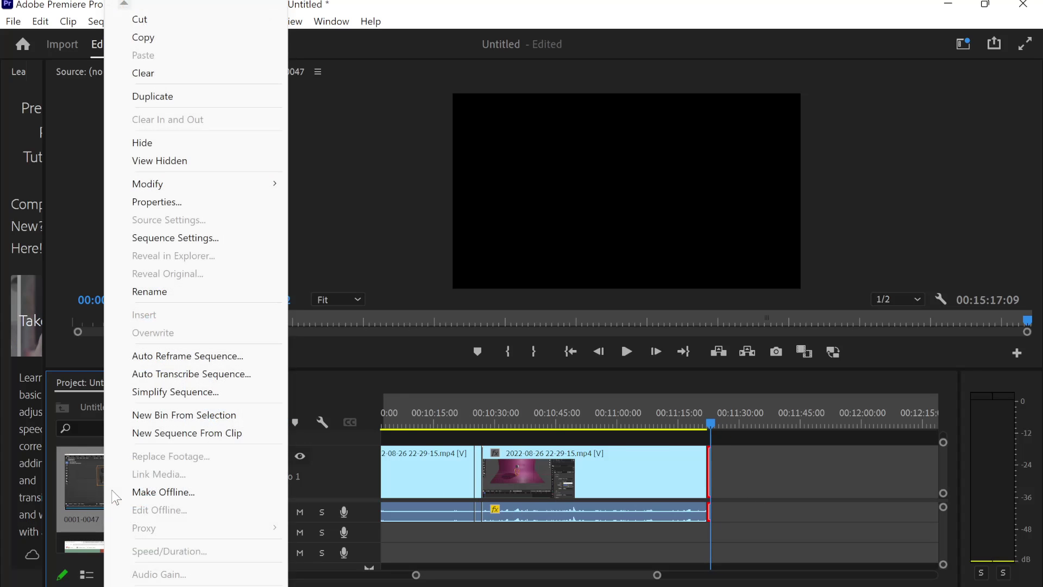
{"action": "left_click", "coordinate": [348, 169]}
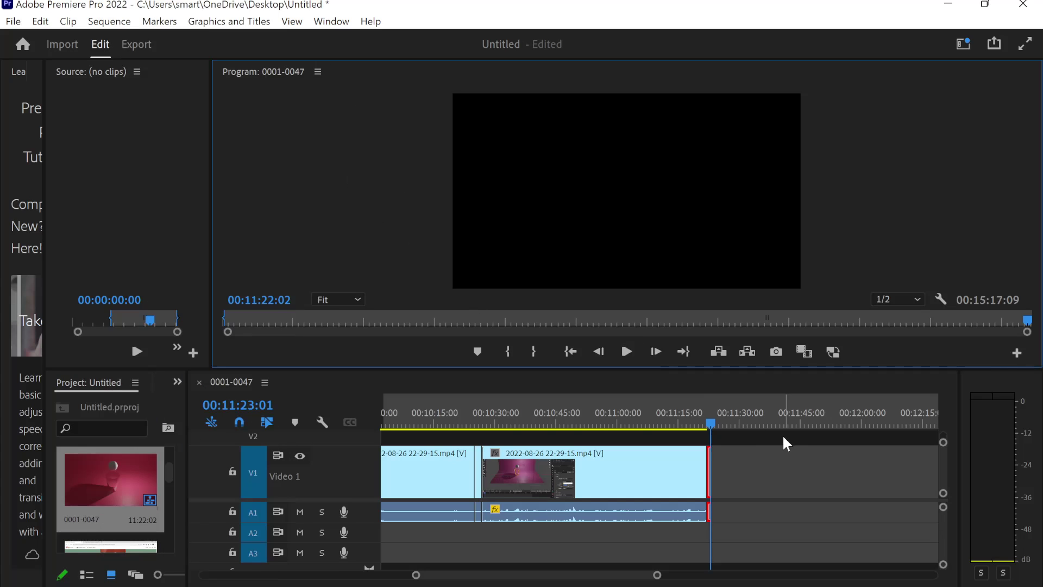
{"action": "left_click_drag", "start_coordinate": [713, 429], "coordinate": [766, 446]}
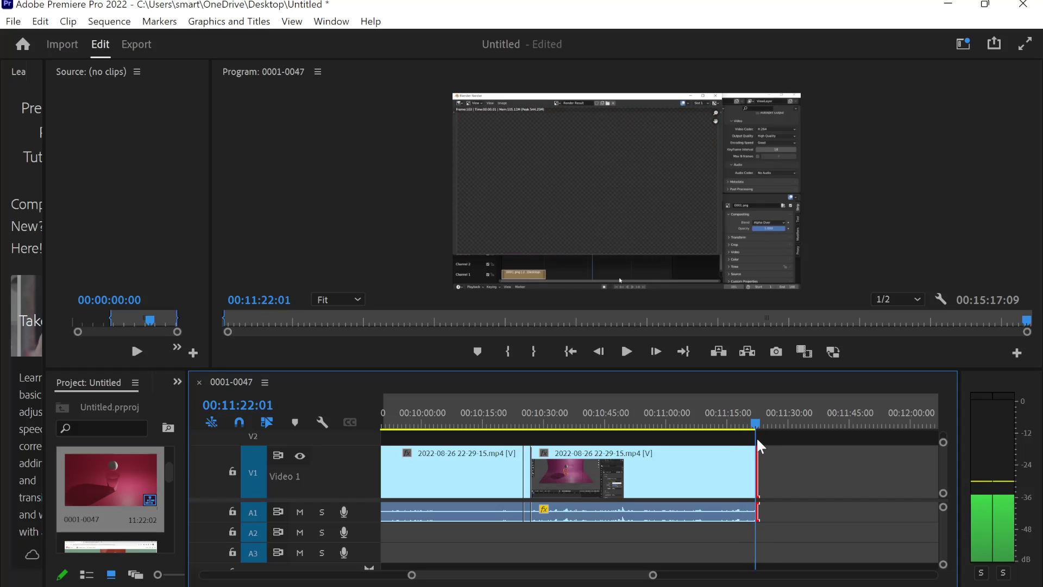
{"action": "left_click_drag", "start_coordinate": [766, 446], "coordinate": [744, 444]}
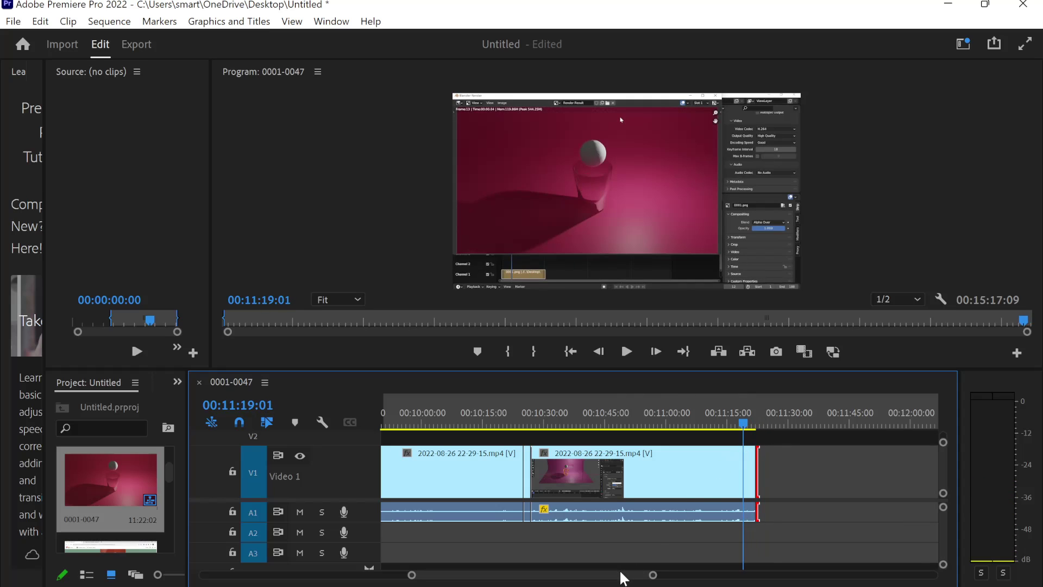
{"action": "left_click_drag", "start_coordinate": [624, 574], "coordinate": [358, 579]}
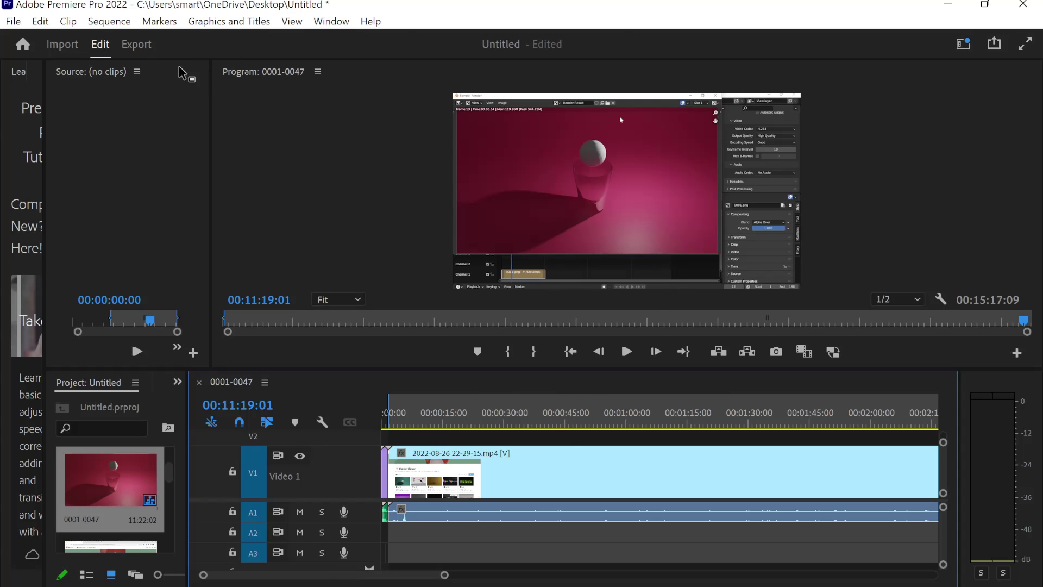
Name the export file day200 in the Export settings.
{"action": "left_click", "coordinate": [128, 45]}
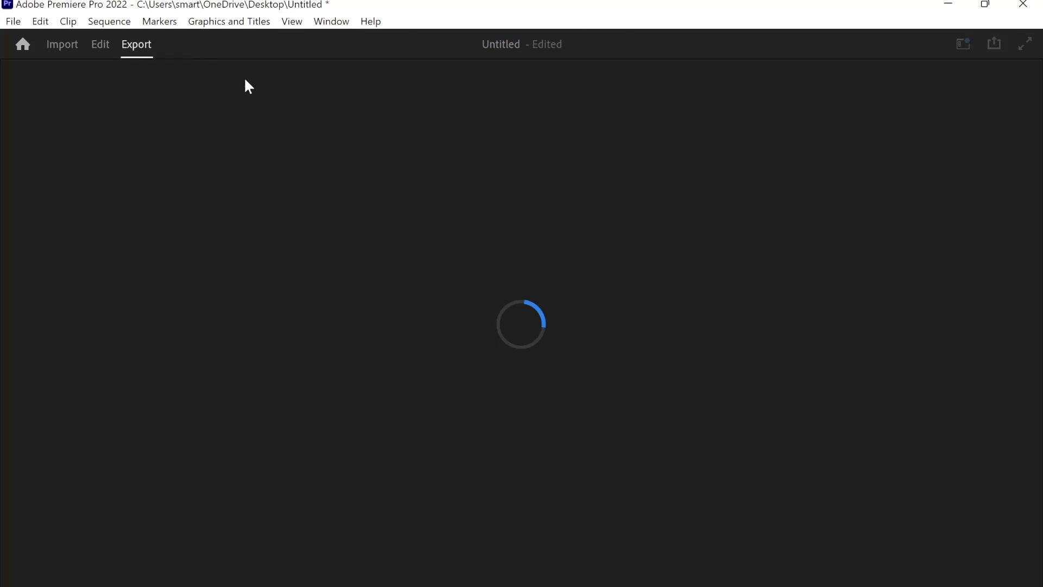
{"action": "left_click", "coordinate": [426, 121]}
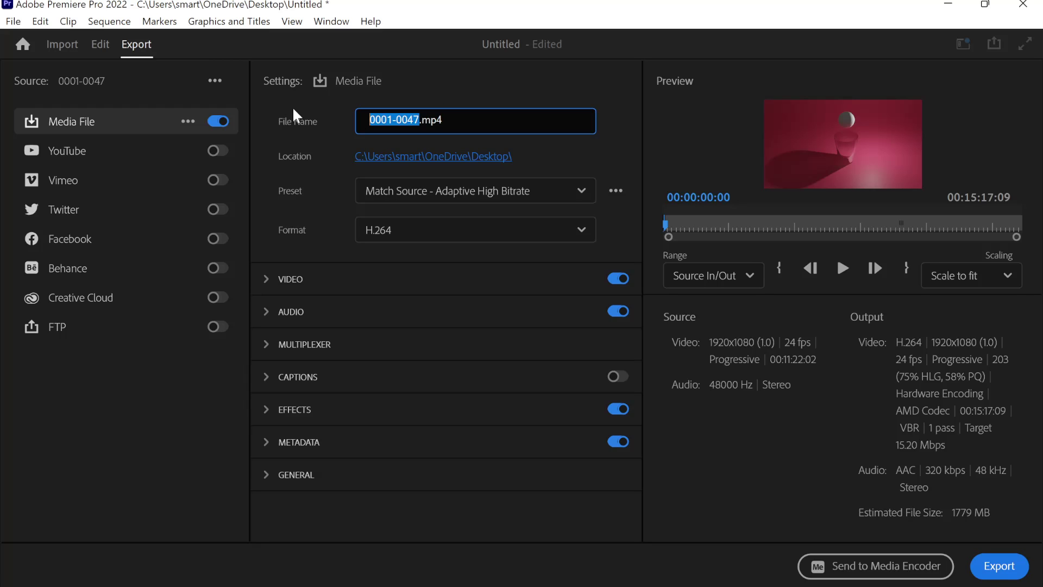
{"action": "type", "text": "day200"}
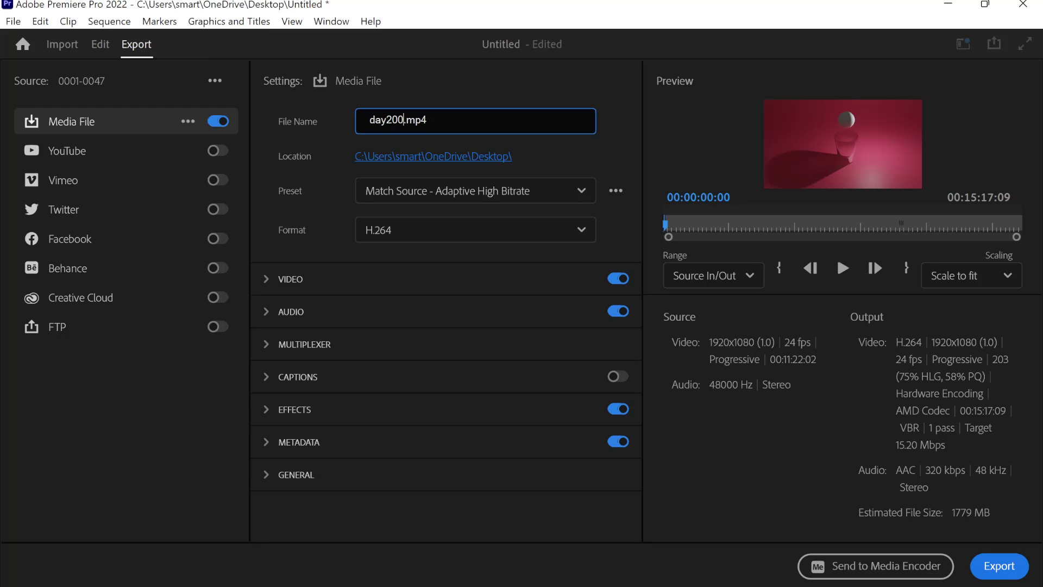
{"action": "key", "text": "Return"}
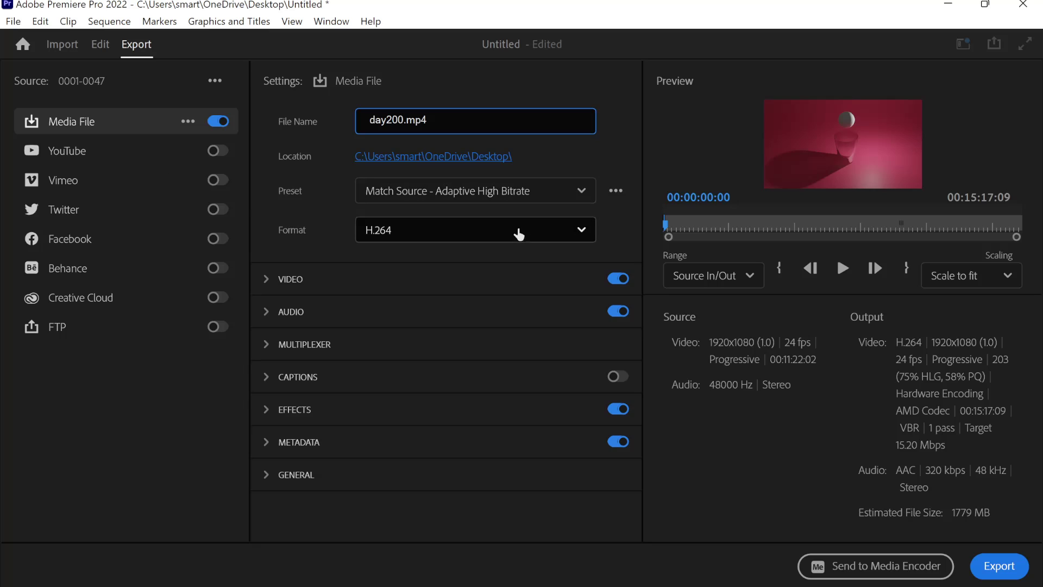
Choose the High Quality 1080p HD preset and keep H.264 as the format.
{"action": "left_click", "coordinate": [530, 202]}
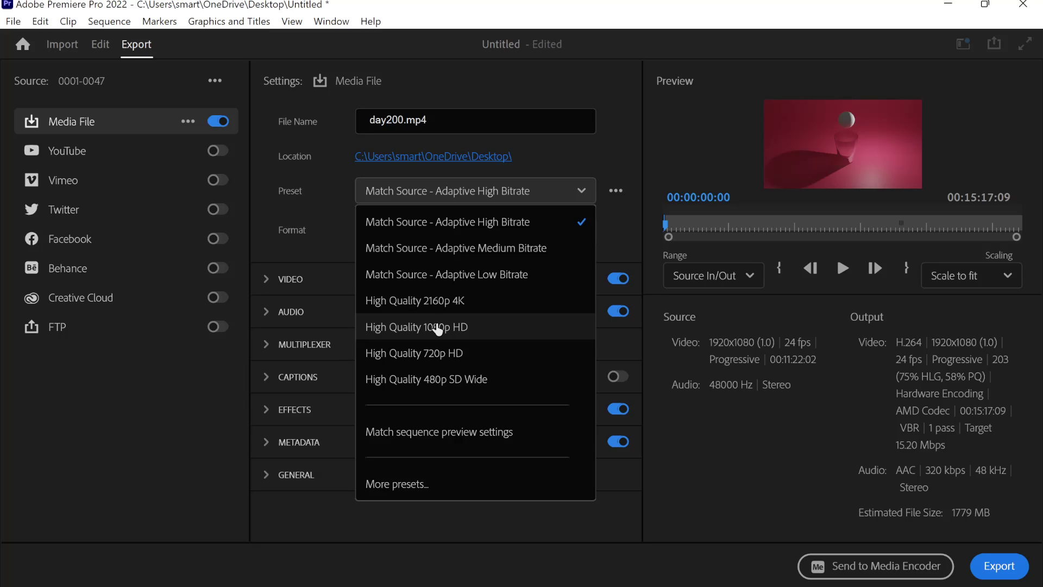
{"action": "left_click", "coordinate": [438, 328]}
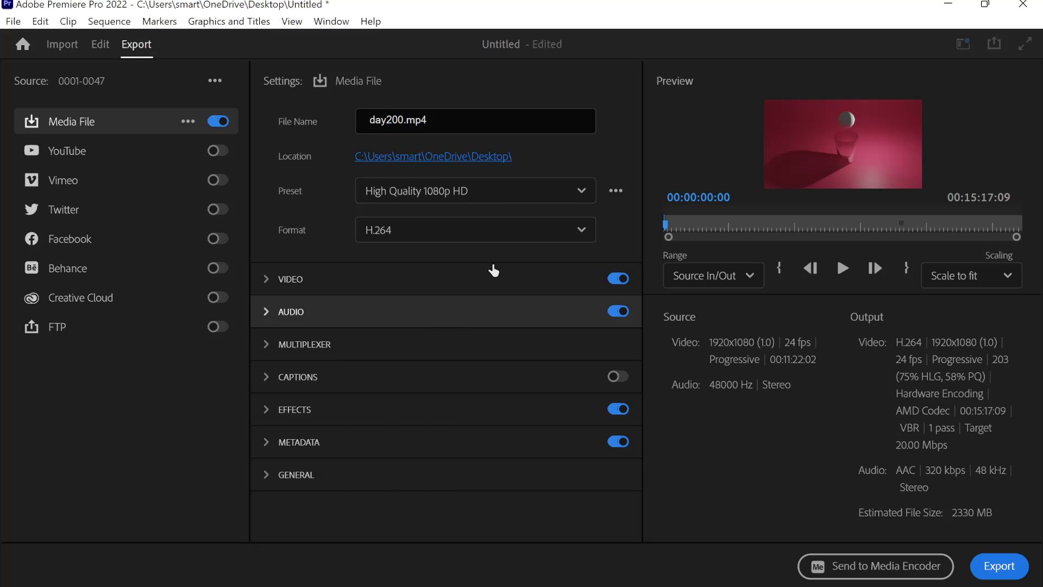
{"action": "left_click", "coordinate": [429, 227]}
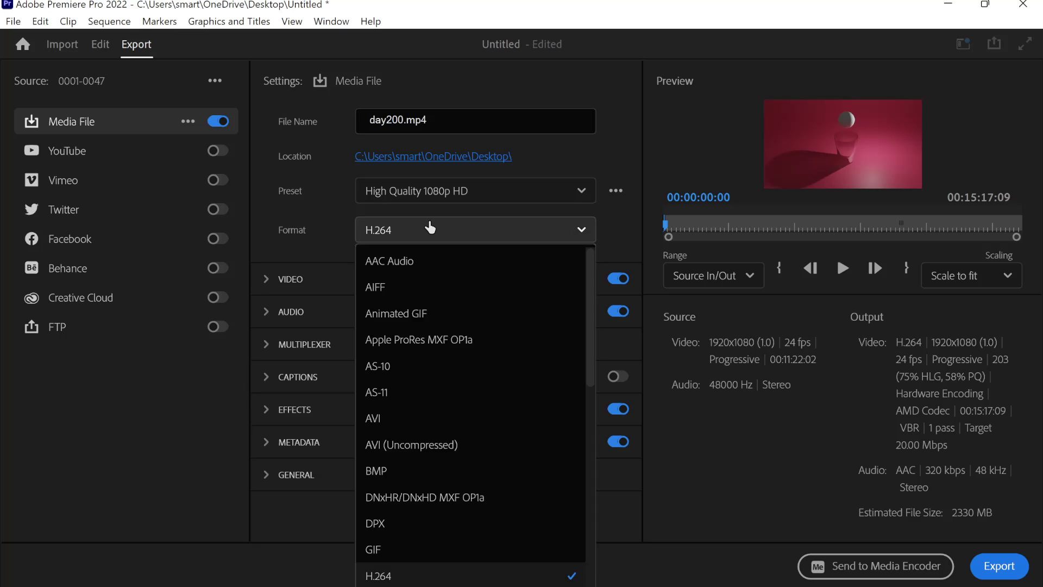
{"action": "scroll", "coordinate": [415, 309], "scroll_direction": "down", "scroll_amount": 5}
{"action": "scroll", "coordinate": [415, 310], "scroll_direction": "up", "scroll_amount": 4}
{"action": "scroll", "coordinate": [418, 310], "scroll_direction": "up", "scroll_amount": 1}
{"action": "scroll", "coordinate": [418, 310], "scroll_direction": "down", "scroll_amount": 1}
{"action": "scroll", "coordinate": [418, 311], "scroll_direction": "up", "scroll_amount": 2}
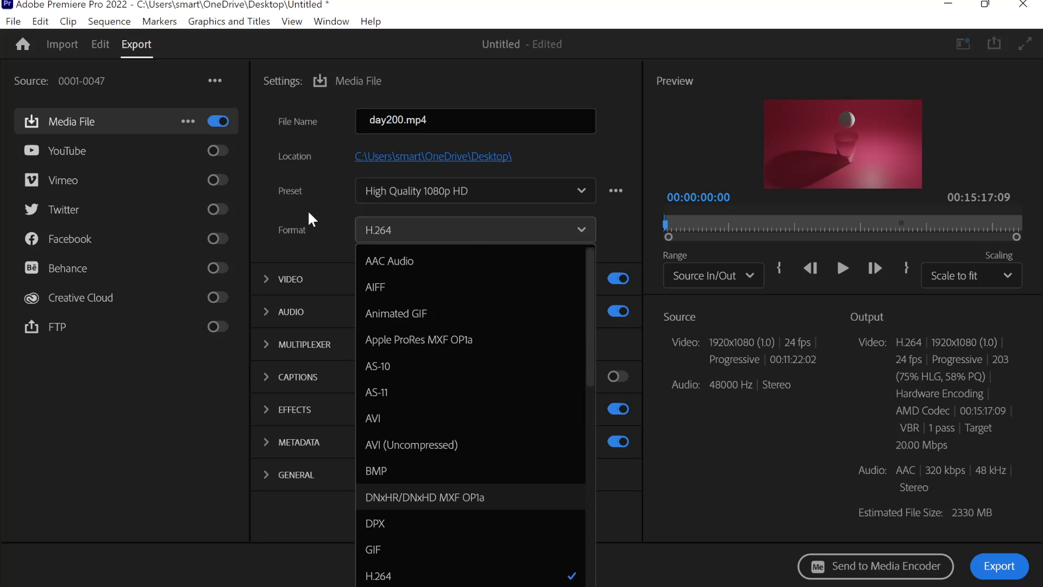
{"action": "left_click", "coordinate": [311, 218]}
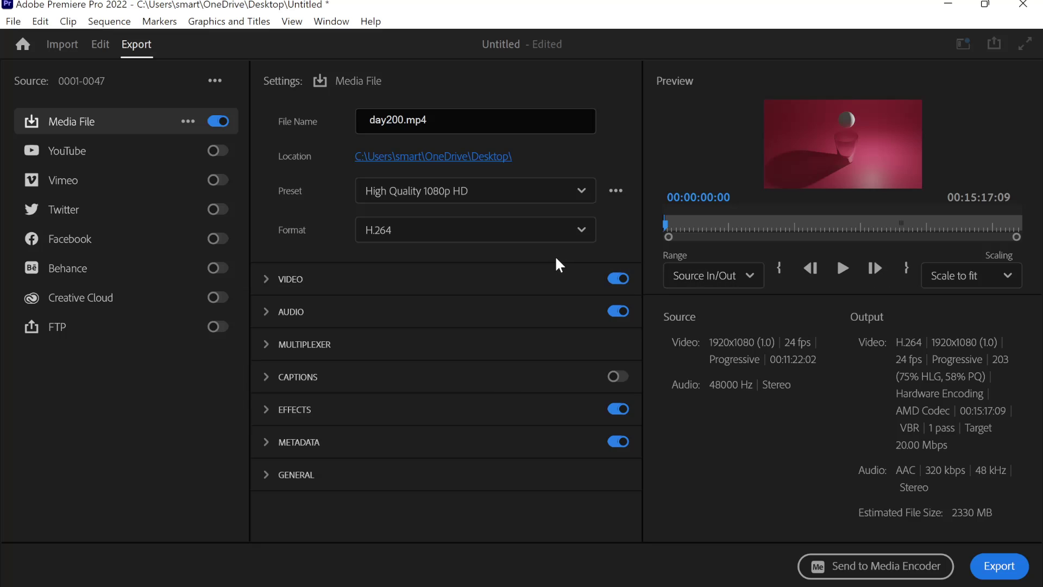
{"action": "left_click", "coordinate": [529, 313]}
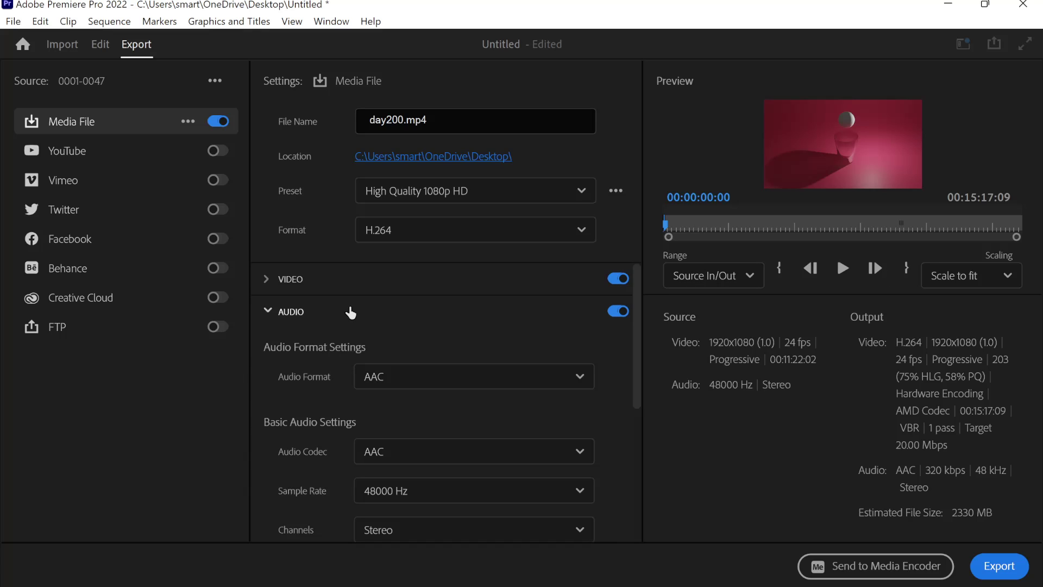
{"action": "left_click", "coordinate": [350, 313]}
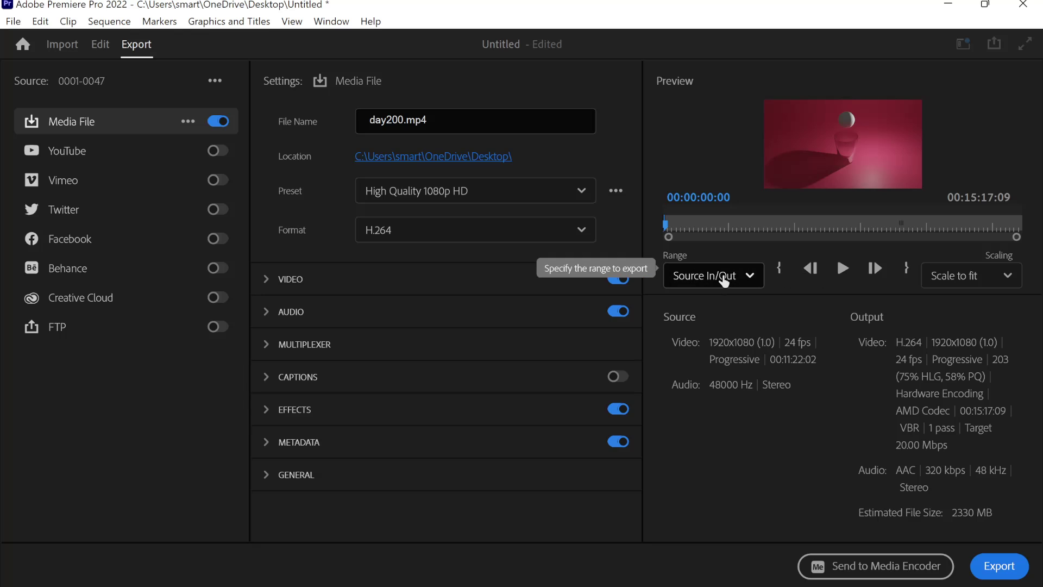
Keep the range at Source In/Out and export day200.mp4 to the Desktop.
{"action": "left_click", "coordinate": [724, 279]}
{"action": "left_click", "coordinate": [736, 276]}
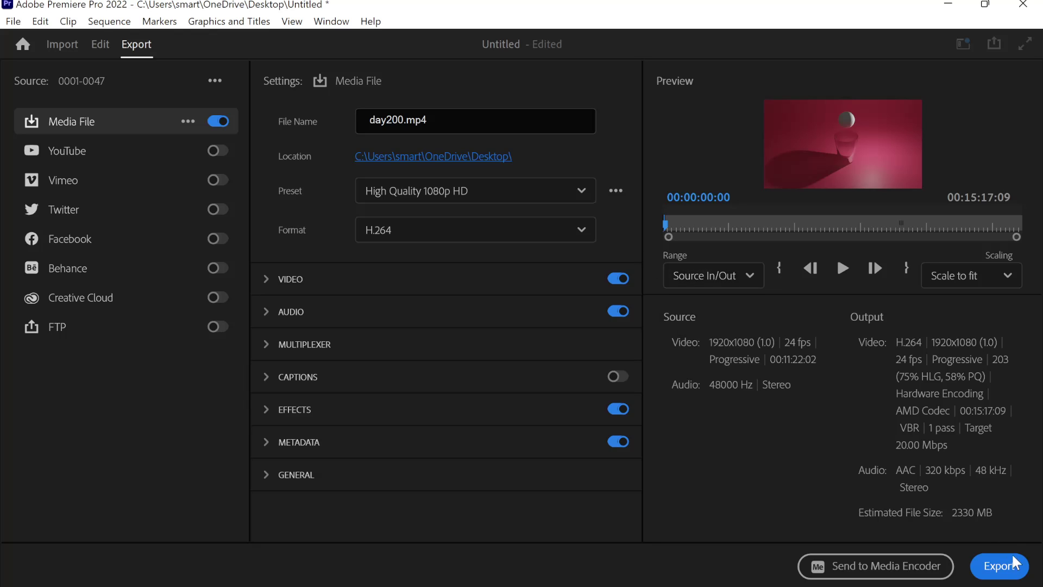
{"action": "left_click", "coordinate": [1013, 561]}
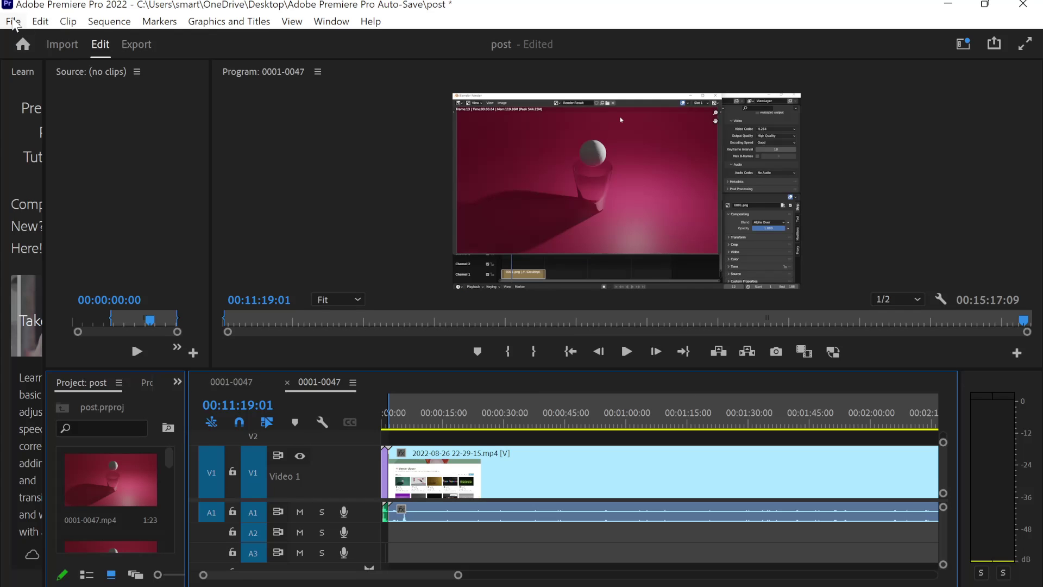
Save the project and reopen File > Export > Media.
{"action": "left_click", "coordinate": [13, 21]}
{"action": "left_click", "coordinate": [87, 242]}
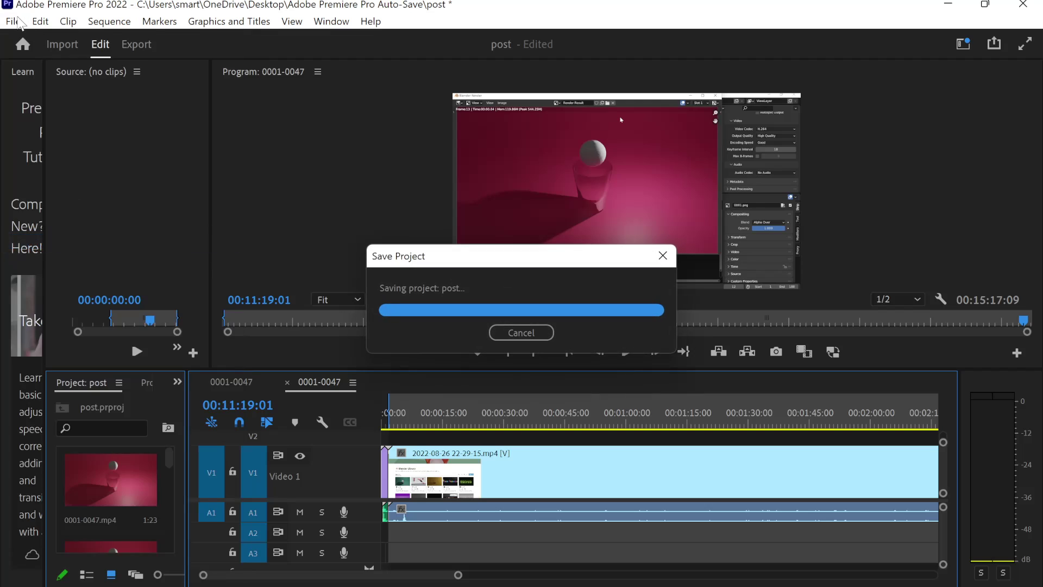
{"action": "left_click", "coordinate": [16, 22]}
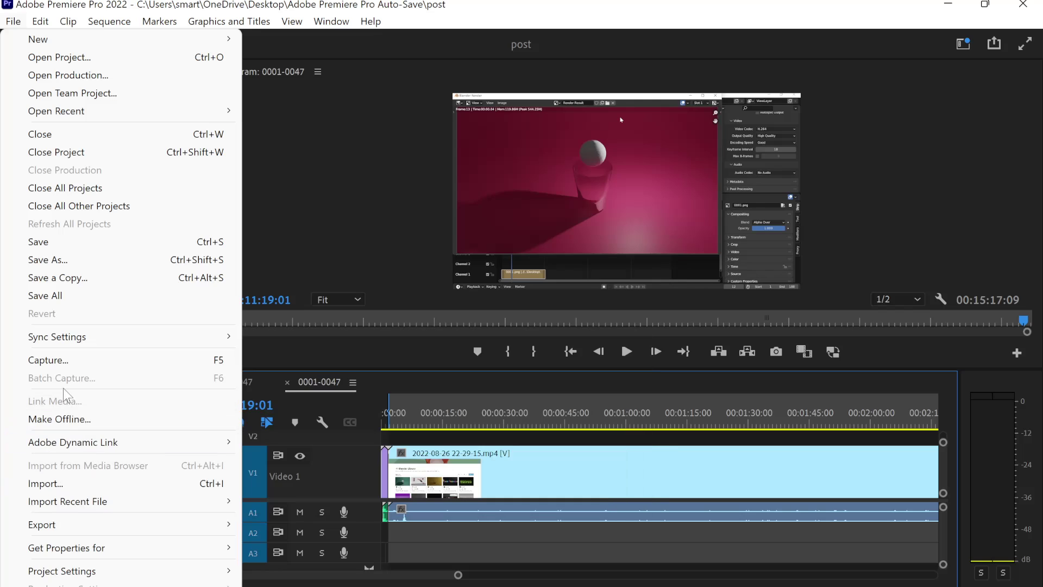
{"action": "mouse_move", "coordinate": [235, 527]}
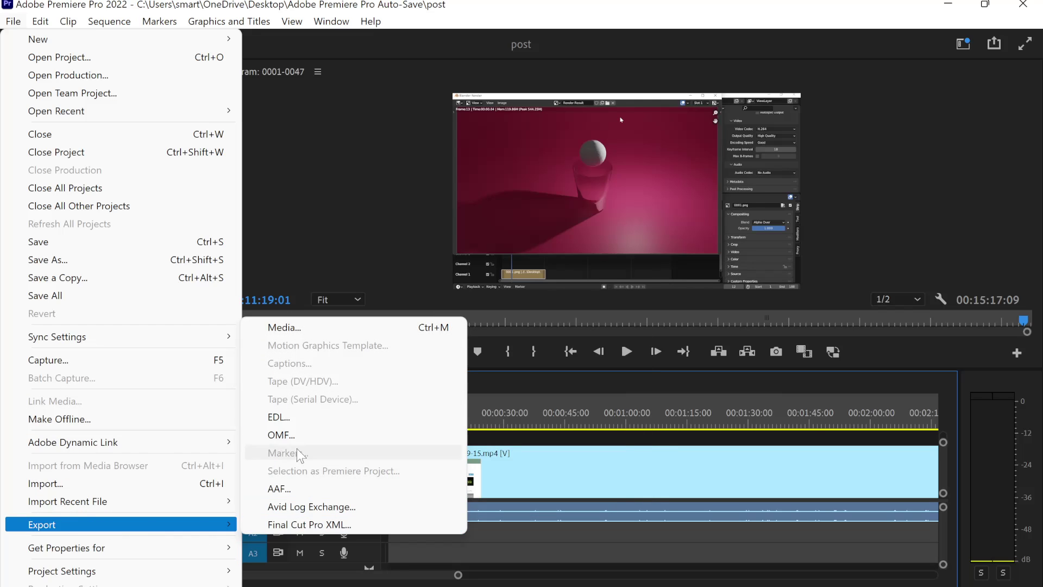
{"action": "left_click", "coordinate": [297, 327]}
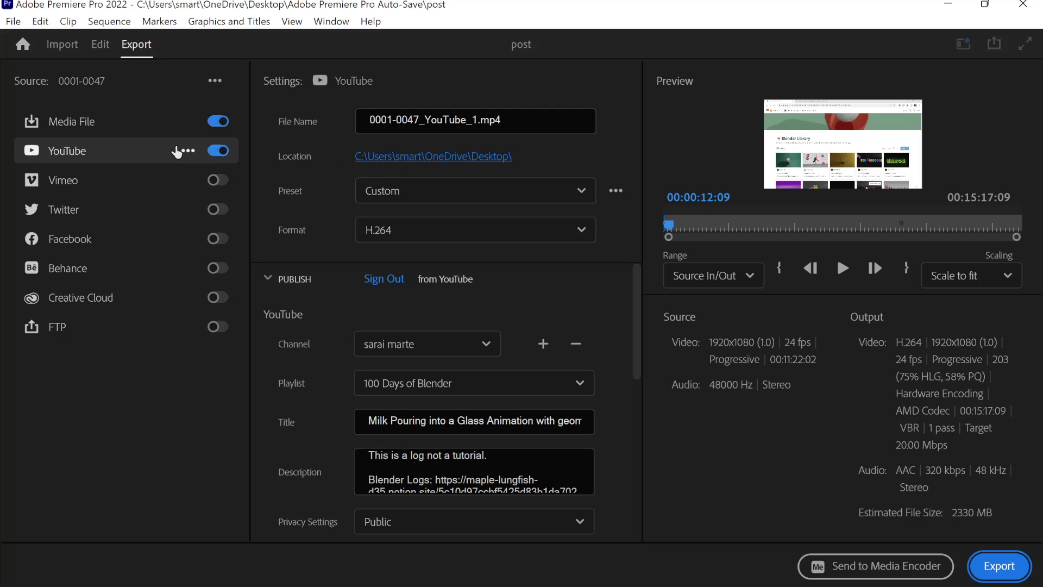
Look over the YouTube destination options and scroll through the export settings.
{"action": "left_click", "coordinate": [186, 151]}
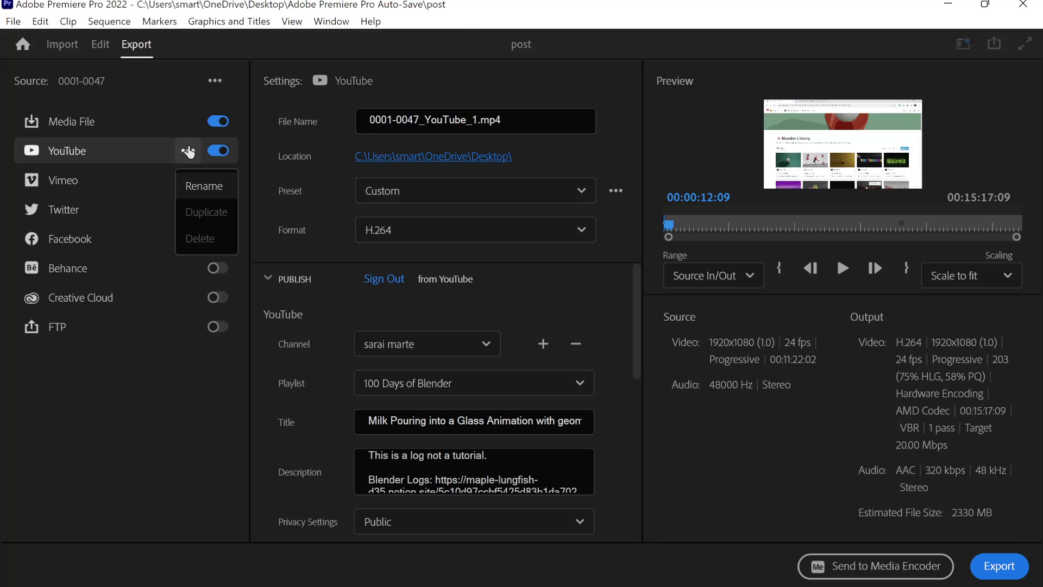
{"action": "left_click", "coordinate": [189, 152]}
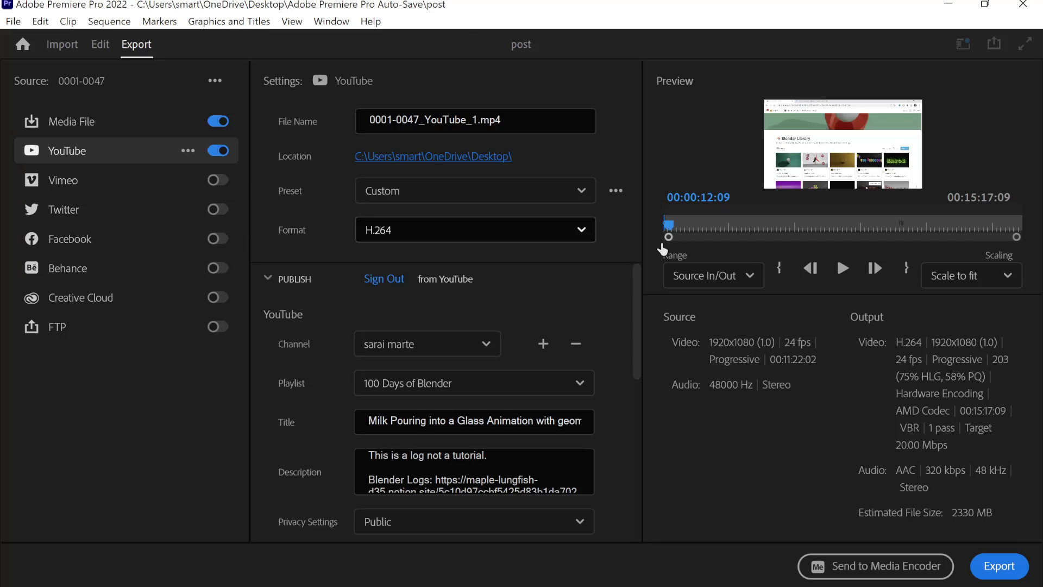
{"action": "scroll", "coordinate": [457, 304], "scroll_direction": "down", "scroll_amount": 5}
{"action": "scroll", "coordinate": [457, 308], "scroll_direction": "up", "scroll_amount": 5}
{"action": "scroll", "coordinate": [459, 298], "scroll_direction": "down", "scroll_amount": 5}
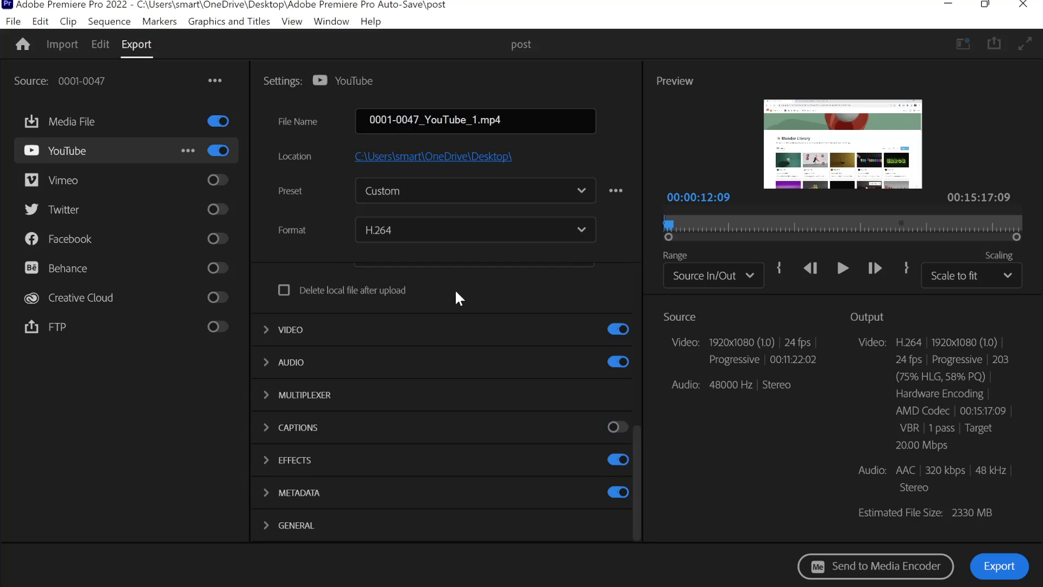
{"action": "scroll", "coordinate": [454, 356], "scroll_direction": "up", "scroll_amount": 2}
{"action": "scroll", "coordinate": [496, 342], "scroll_direction": "up", "scroll_amount": 3}
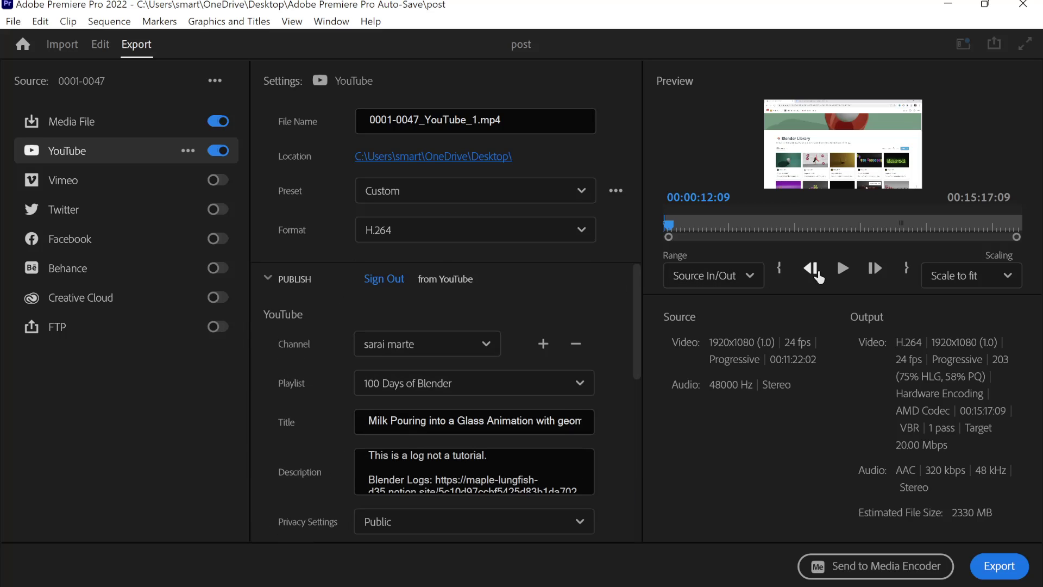
Play the export preview, then leave it paused at the first frame.
{"action": "left_click", "coordinate": [842, 267]}
{"action": "left_click", "coordinate": [841, 268]}
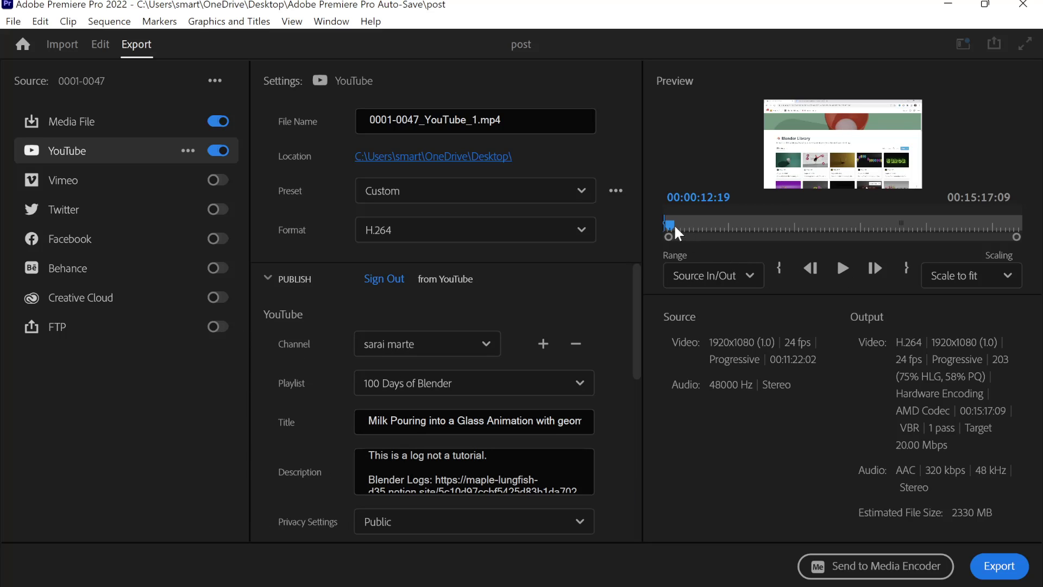
{"action": "left_click_drag", "start_coordinate": [675, 228], "coordinate": [635, 233]}
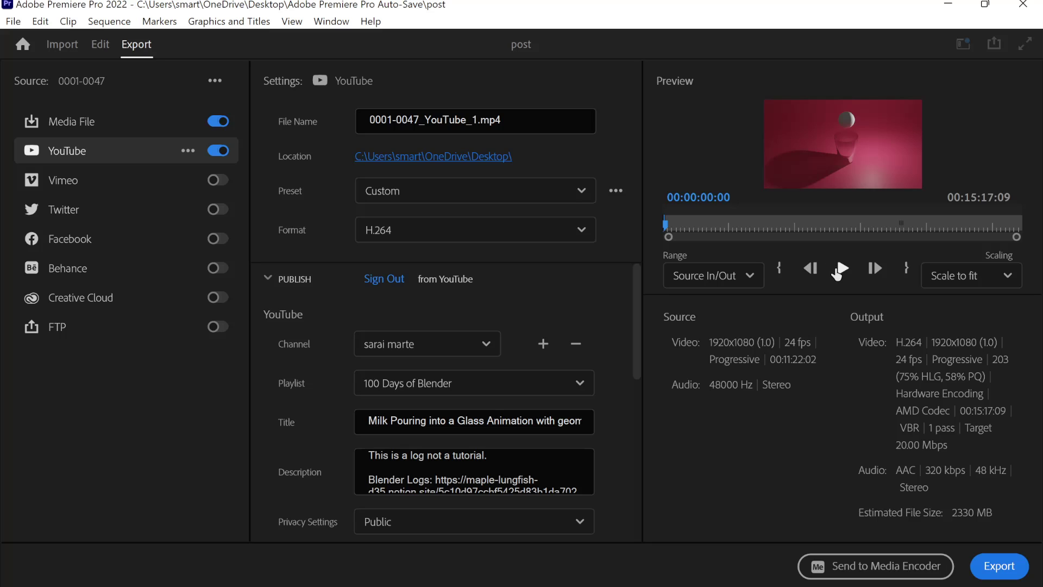
{"action": "left_click", "coordinate": [841, 267]}
{"action": "left_click_drag", "start_coordinate": [671, 226], "coordinate": [619, 230]}
Rename the output file to day200.mp4 and start the export.
{"action": "left_click", "coordinate": [470, 119]}
{"action": "left_click", "coordinate": [470, 118]}
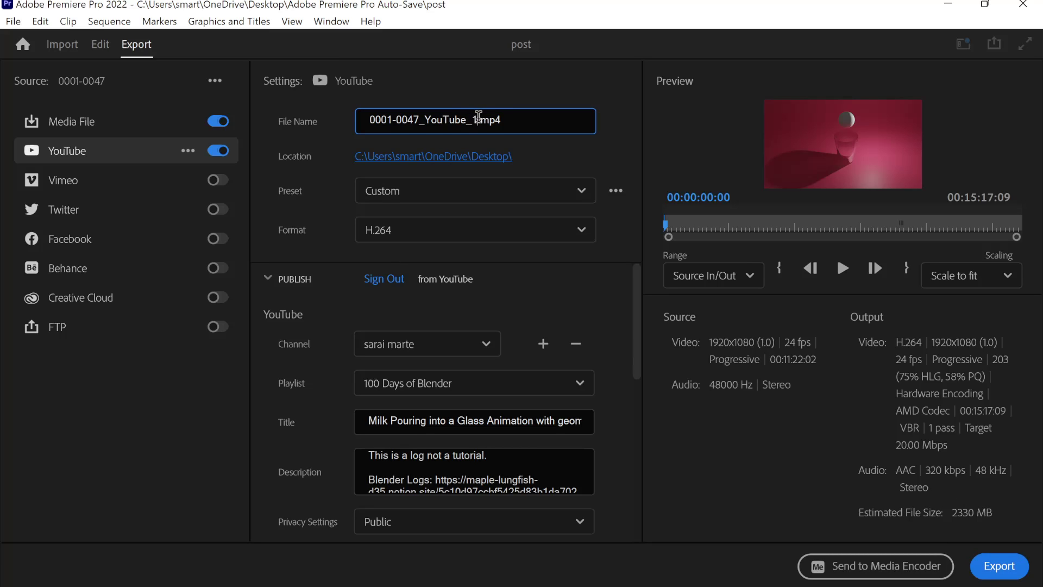
{"action": "left_click_drag", "start_coordinate": [478, 116], "coordinate": [273, 129]}
{"action": "type", "text": "day2"}
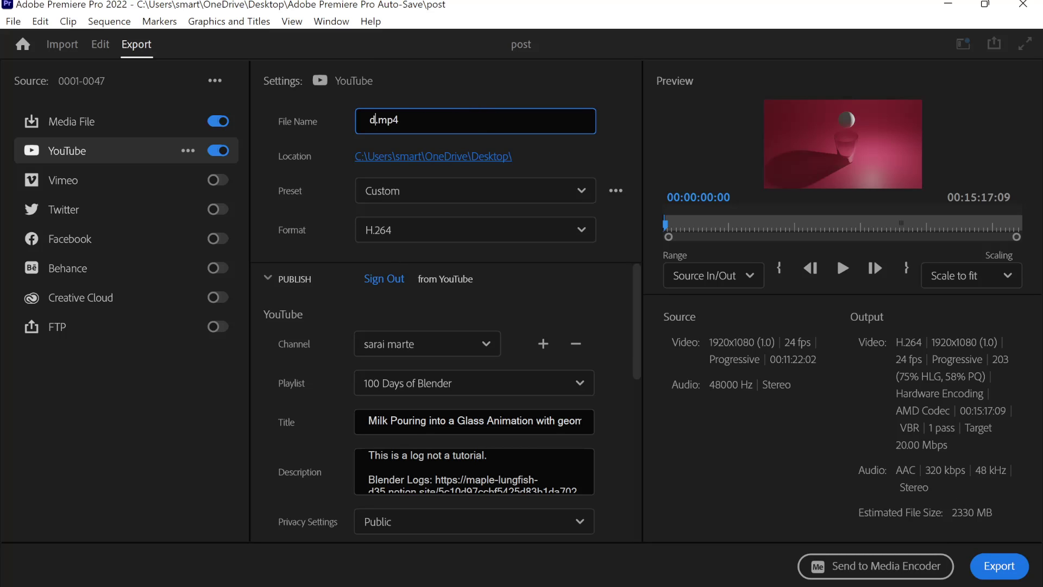
{"action": "type", "text": "00"}
{"action": "left_click", "coordinate": [561, 206]}
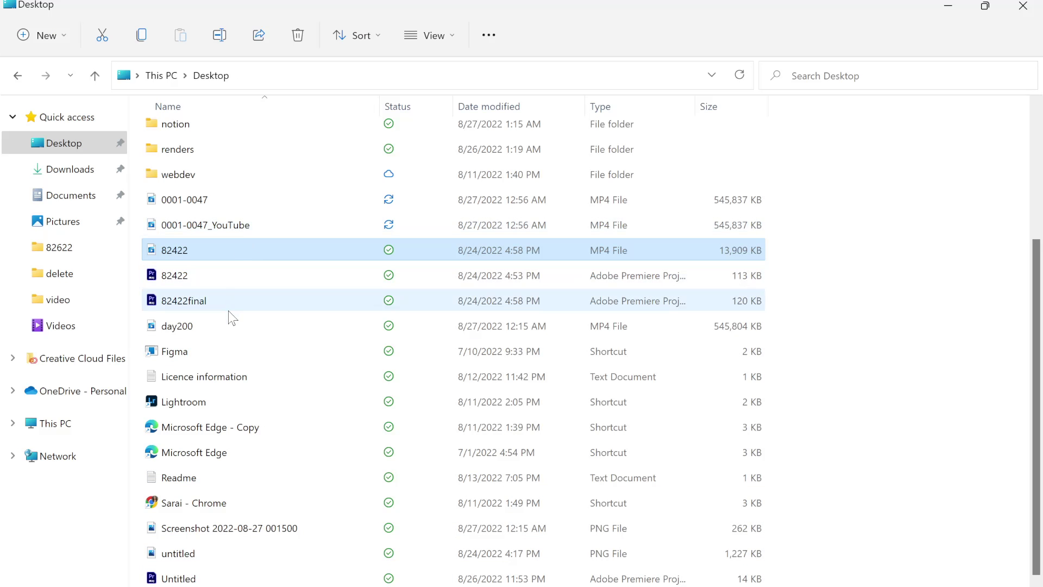
Check the existing day200 video in Windows Media Player, close it, and replace day200.mp4.
{"action": "double_click", "coordinate": [230, 325]}
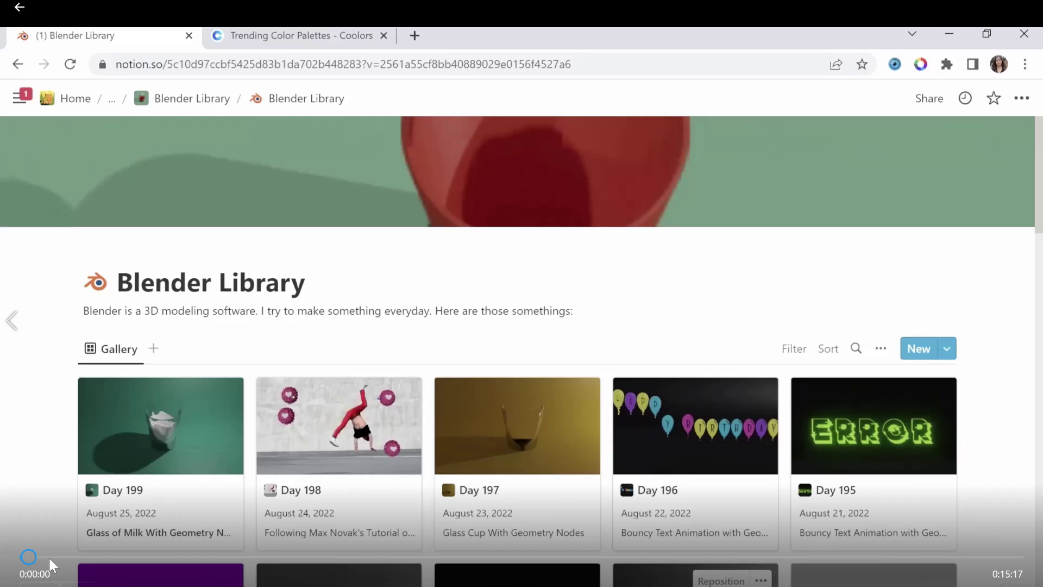
{"action": "left_click_drag", "start_coordinate": [48, 556], "coordinate": [756, 557]}
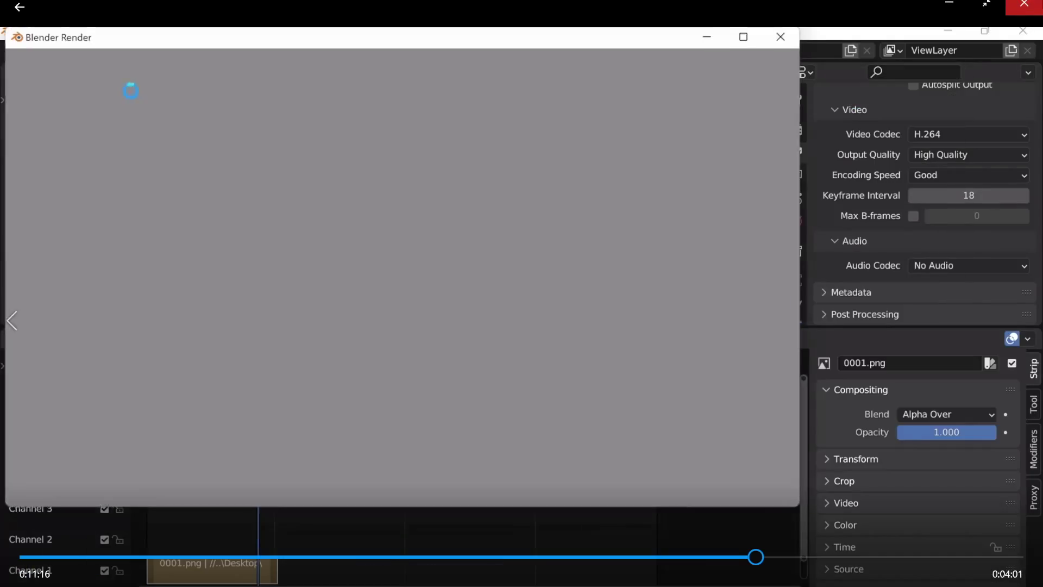
{"action": "left_click", "coordinate": [1023, 5]}
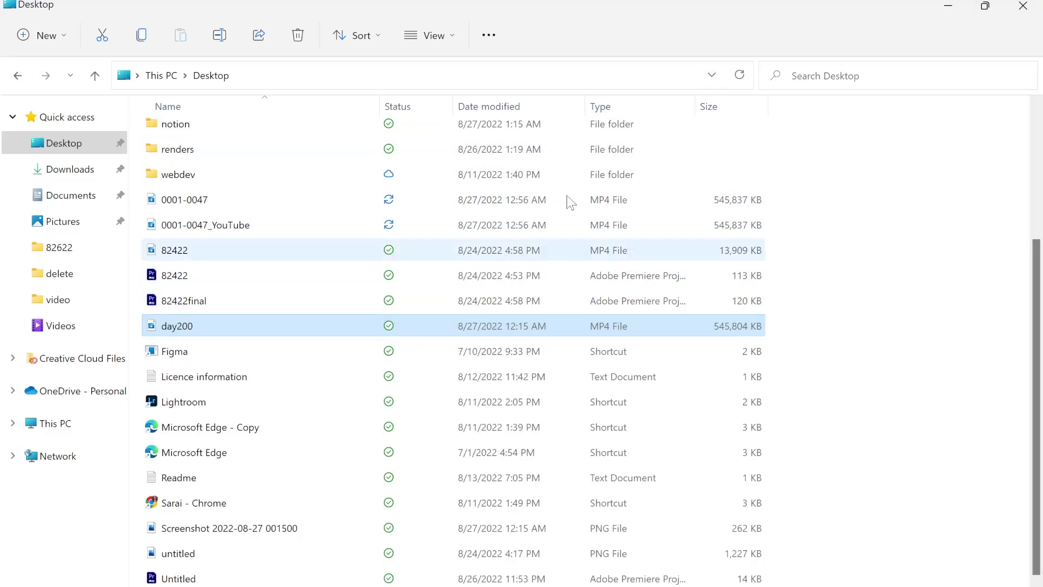
{"action": "key", "text": "alt+Tab"}
{"action": "left_click", "coordinate": [639, 333]}
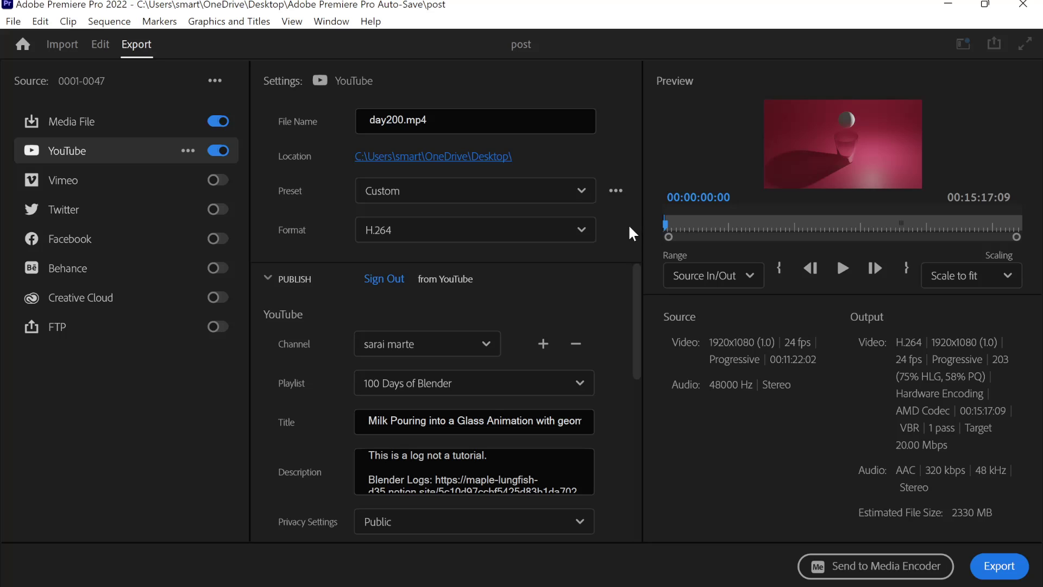
Keep scaling at Scale to fit, preview the clip from the start, and begin encoding day200.mp4.
{"action": "left_click", "coordinate": [988, 286]}
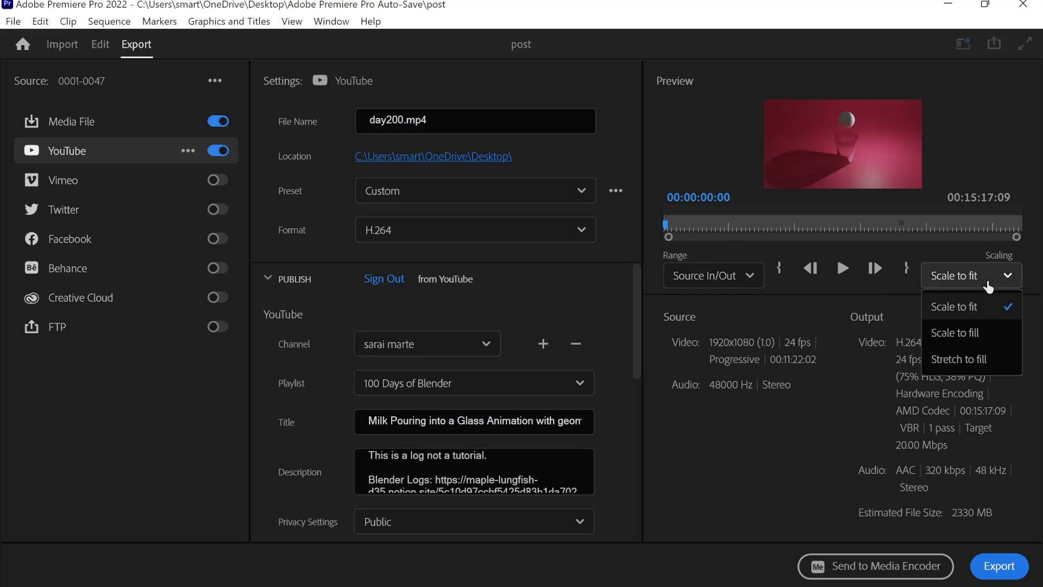
{"action": "left_click", "coordinate": [987, 287]}
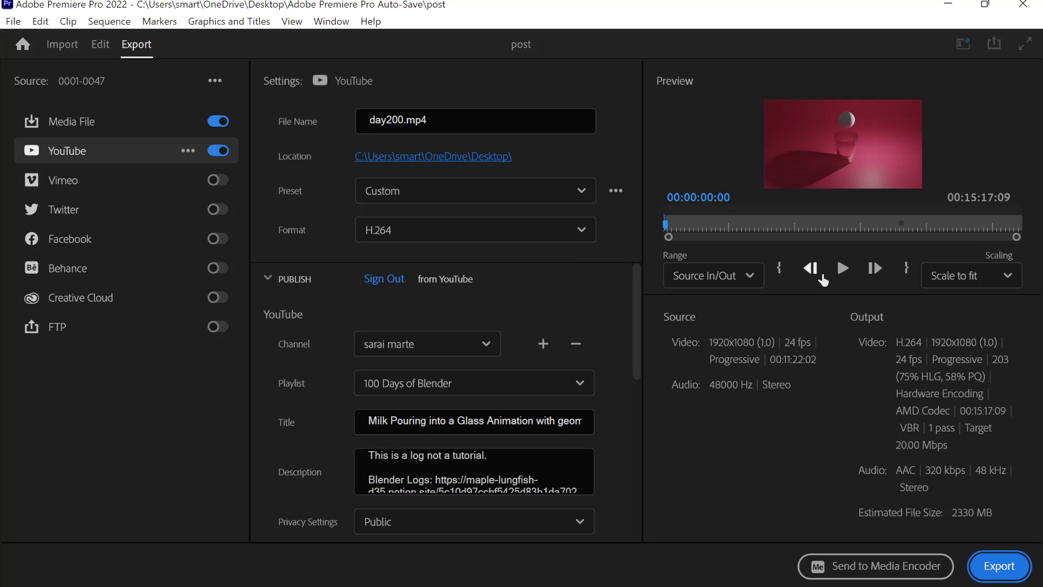
{"action": "left_click", "coordinate": [842, 269]}
{"action": "left_click", "coordinate": [842, 272]}
{"action": "left_click", "coordinate": [663, 231]}
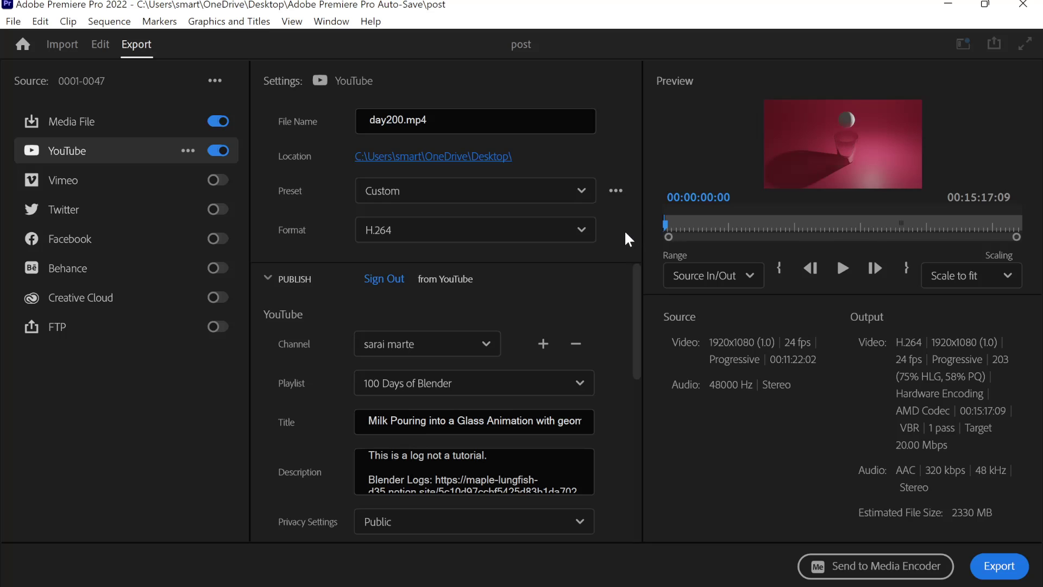
{"action": "left_click", "coordinate": [1016, 567]}
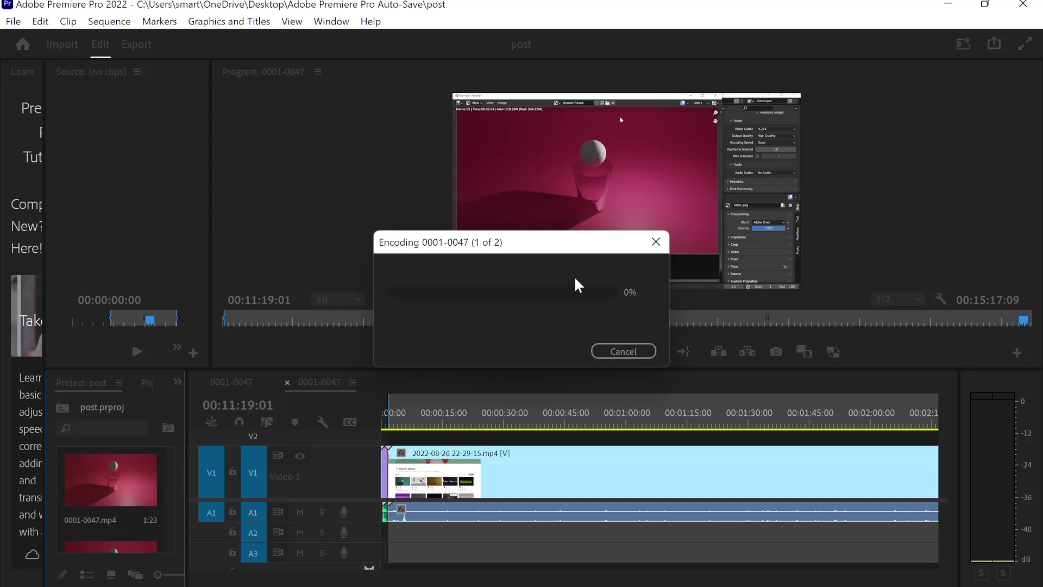